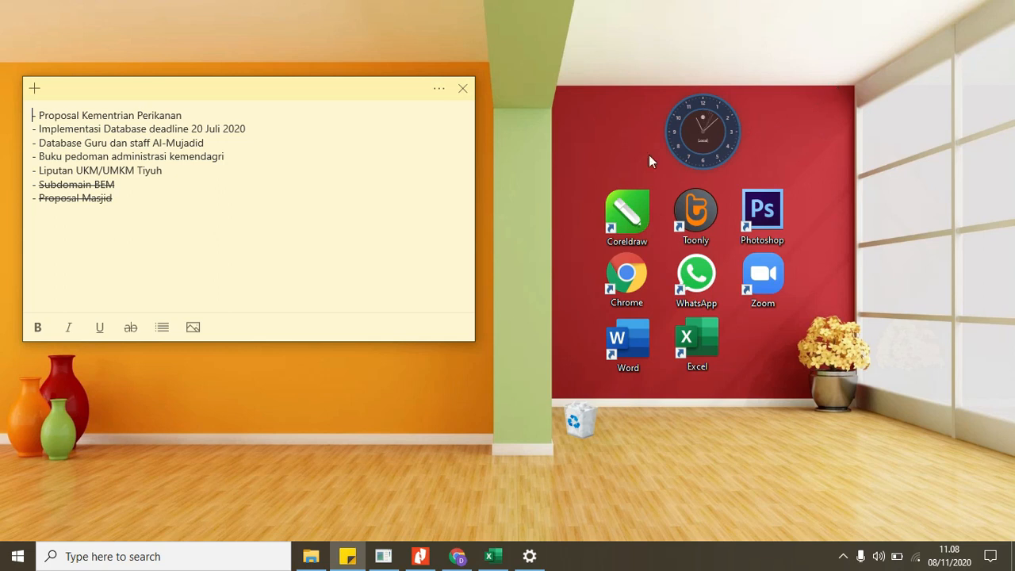
# Switch to Nitro Pro and examine the Excel topics for weeks 9 to 12 in Aplikasi Komputer.pdf
pyautogui.click(601, 38)
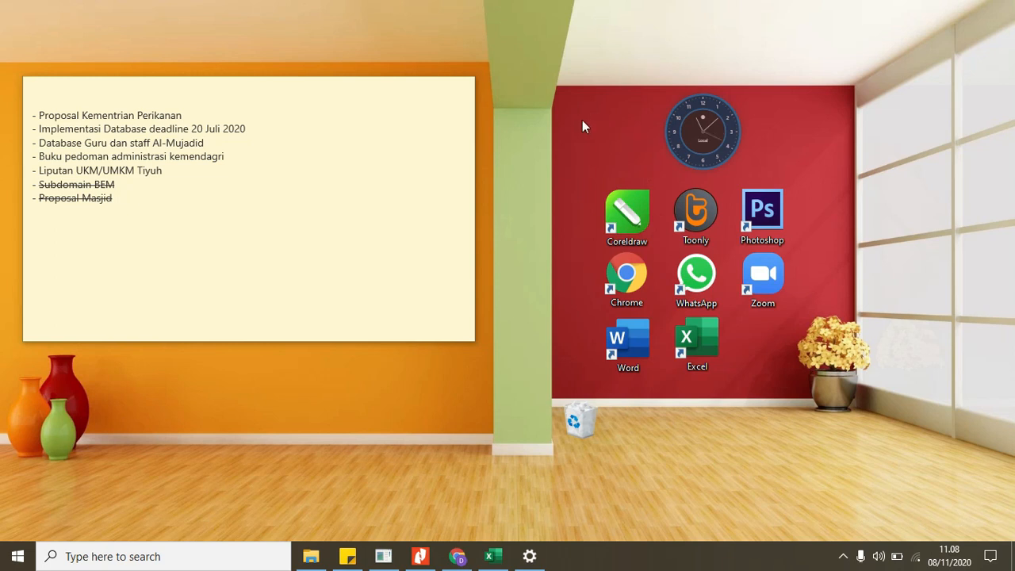
pyautogui.moveTo(426, 561)
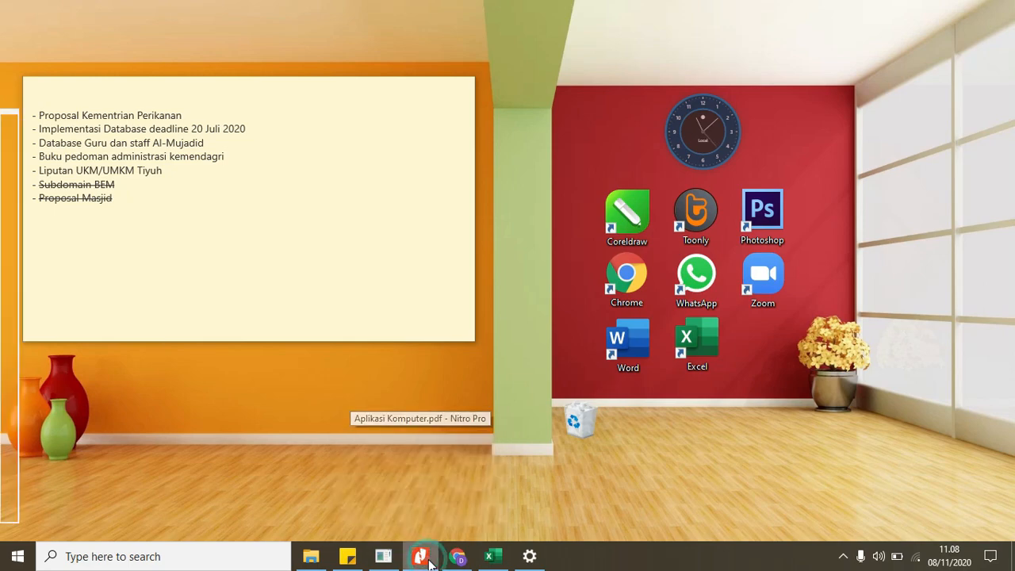
pyautogui.click(351, 518)
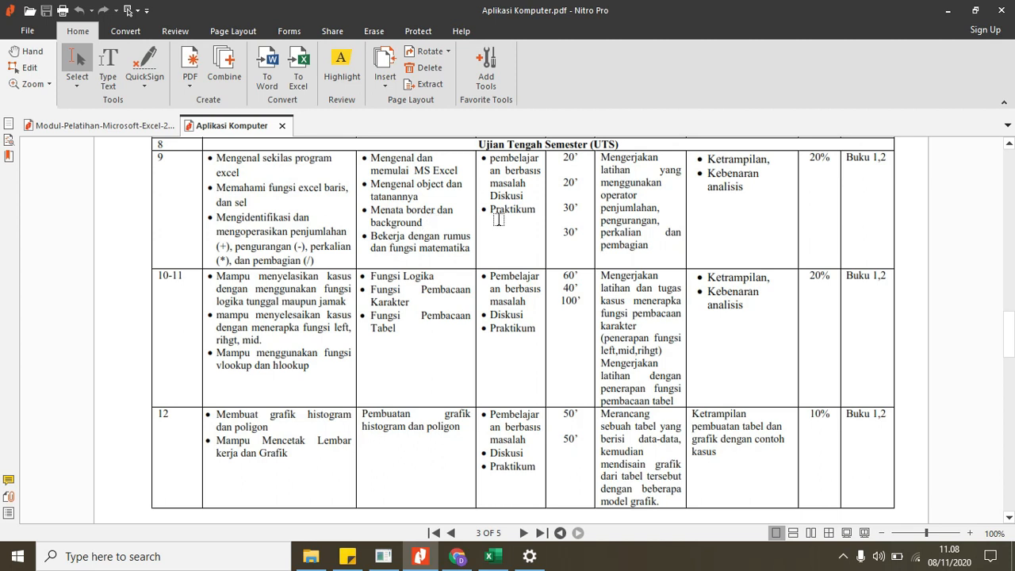
pyautogui.click(943, 11)
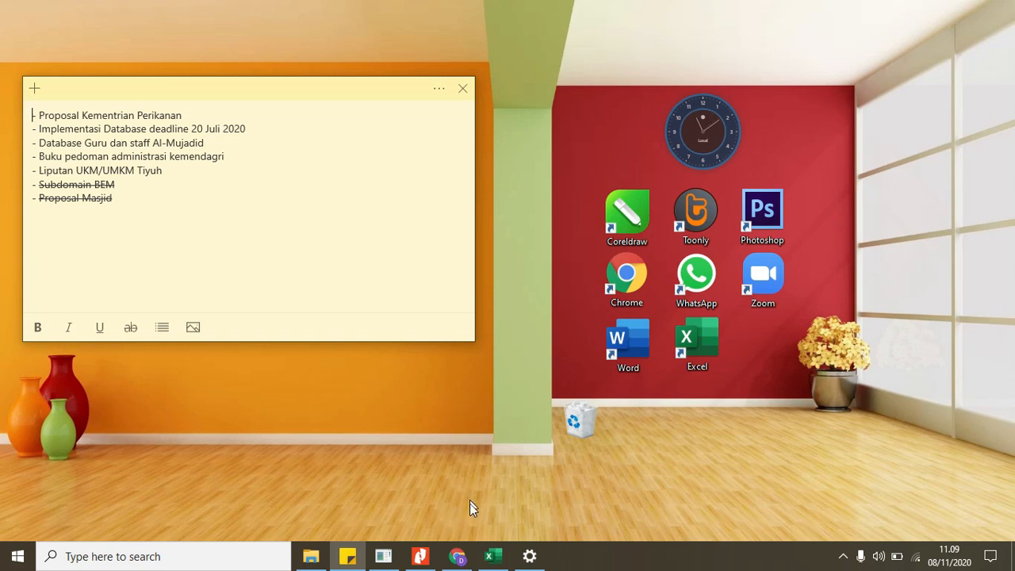
pyautogui.click(415, 556)
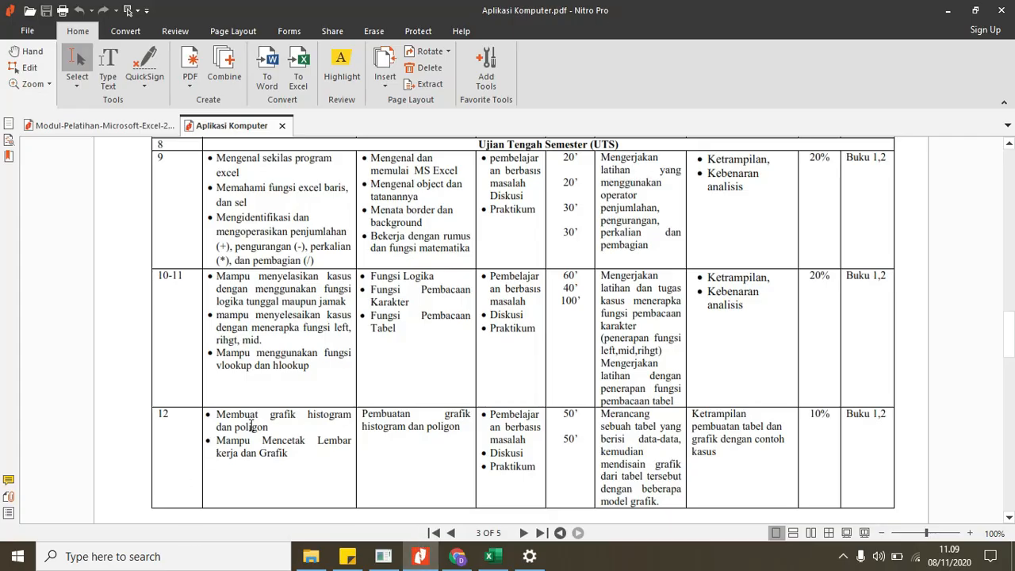
# Minimize the existing assignment workbook and launch a new Excel window from the desktop
pyautogui.click(490, 557)
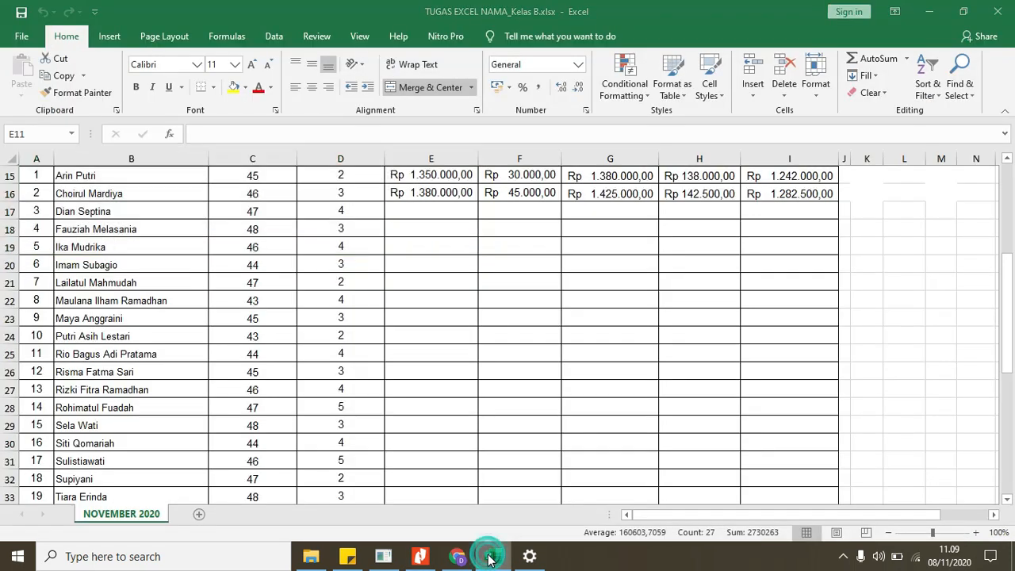
pyautogui.click(488, 555)
pyautogui.click(944, 19)
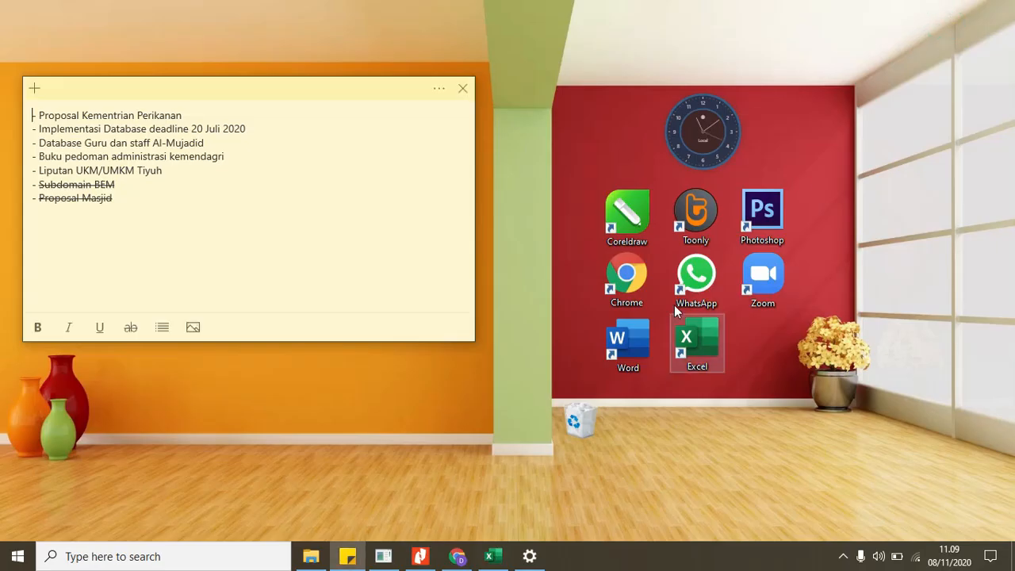
pyautogui.click(697, 339)
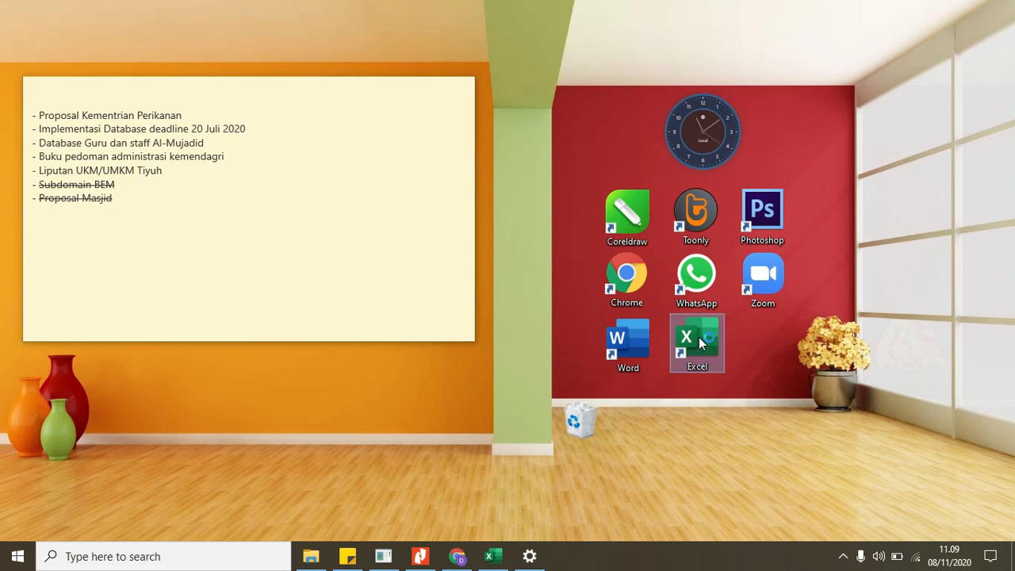
pyautogui.doubleClick(723, 350)
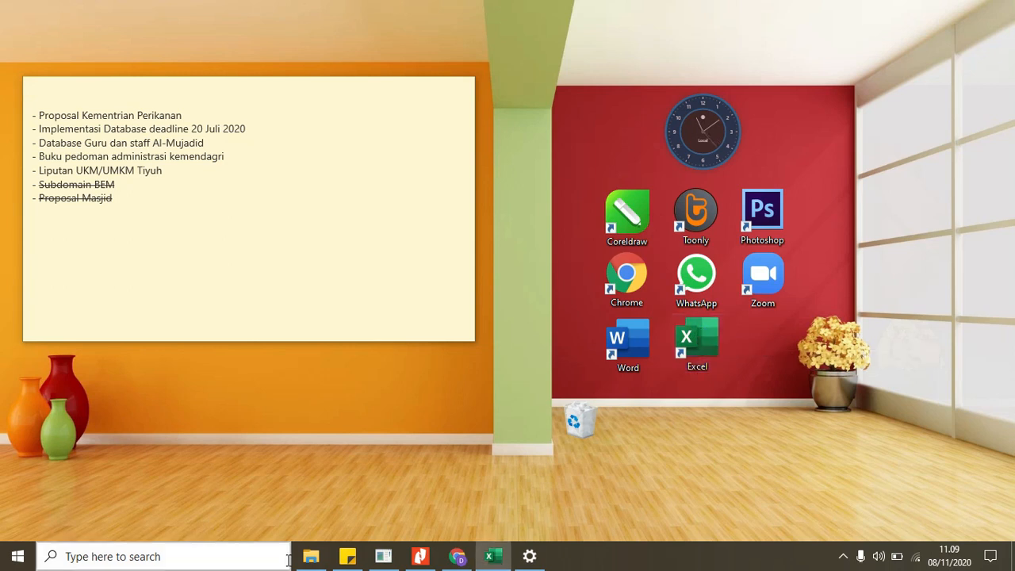
# In File Explorer, open the Modul-Pelatihan-Microsoft-Excel-2013-1 Word document from the Al-Mujadid > STES TP folder on drive KERJA (E:)
pyautogui.click(332, 494)
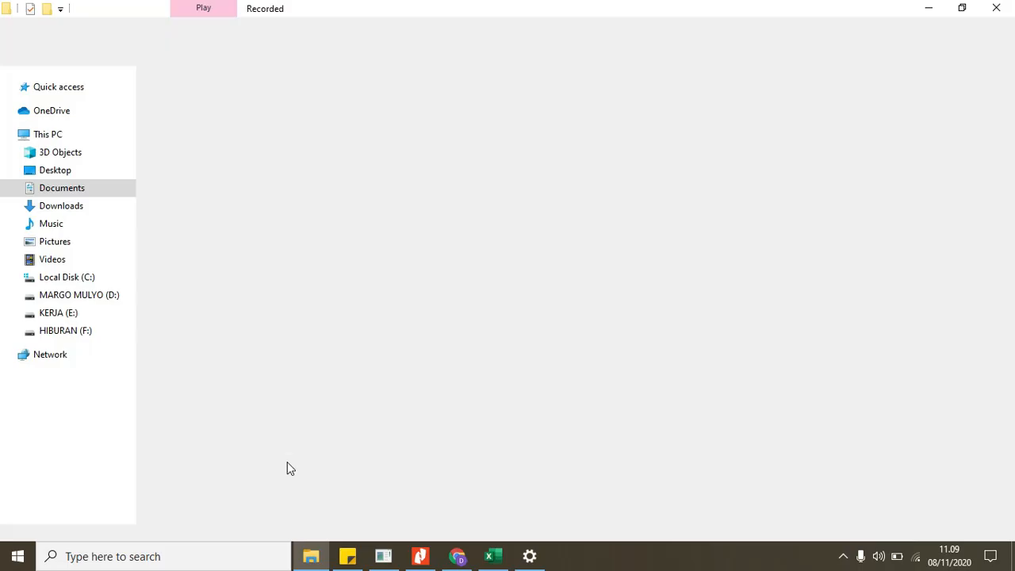
pyautogui.click(83, 314)
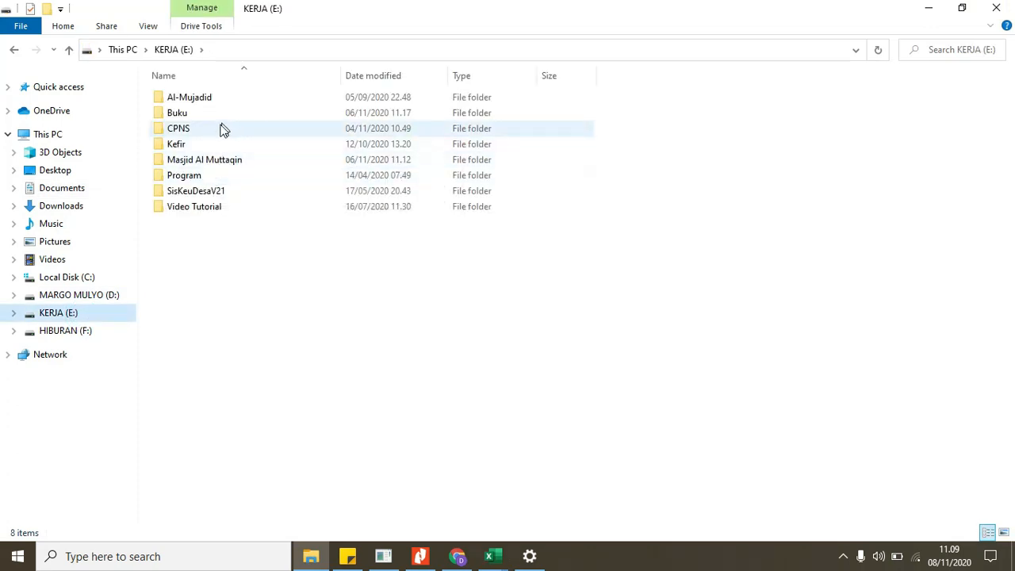
pyautogui.doubleClick(220, 97)
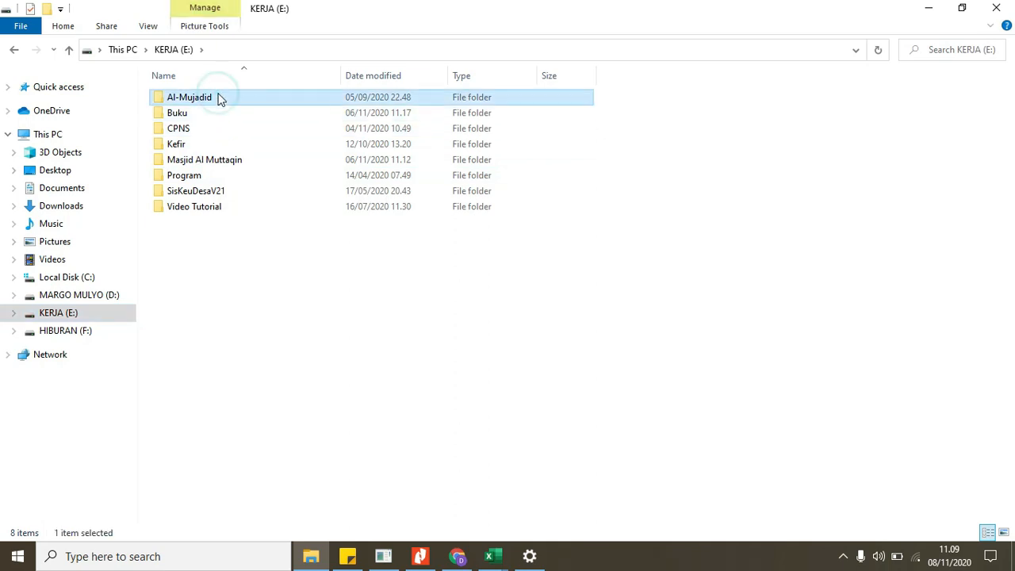
pyautogui.doubleClick(181, 117)
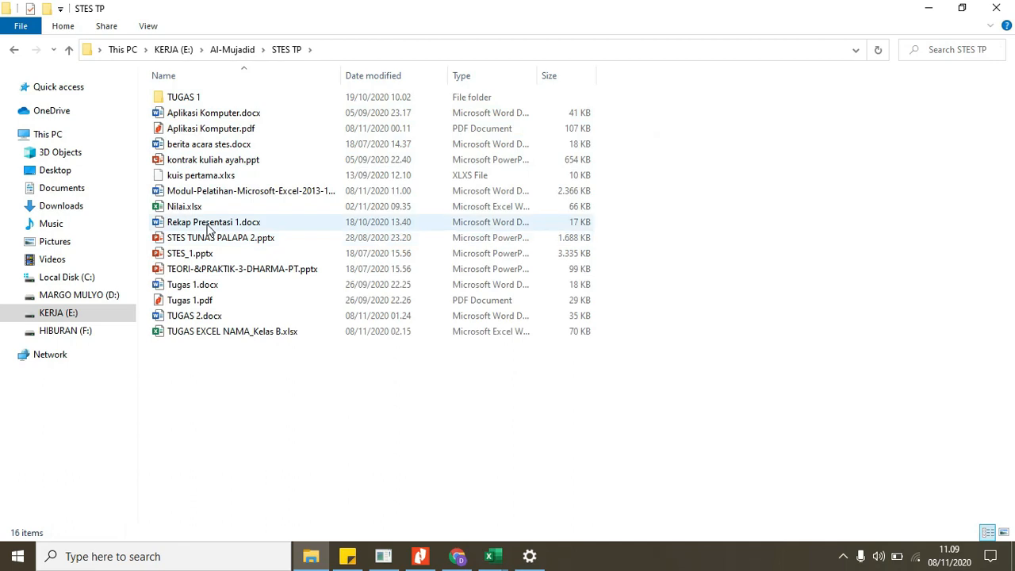
pyautogui.doubleClick(265, 191)
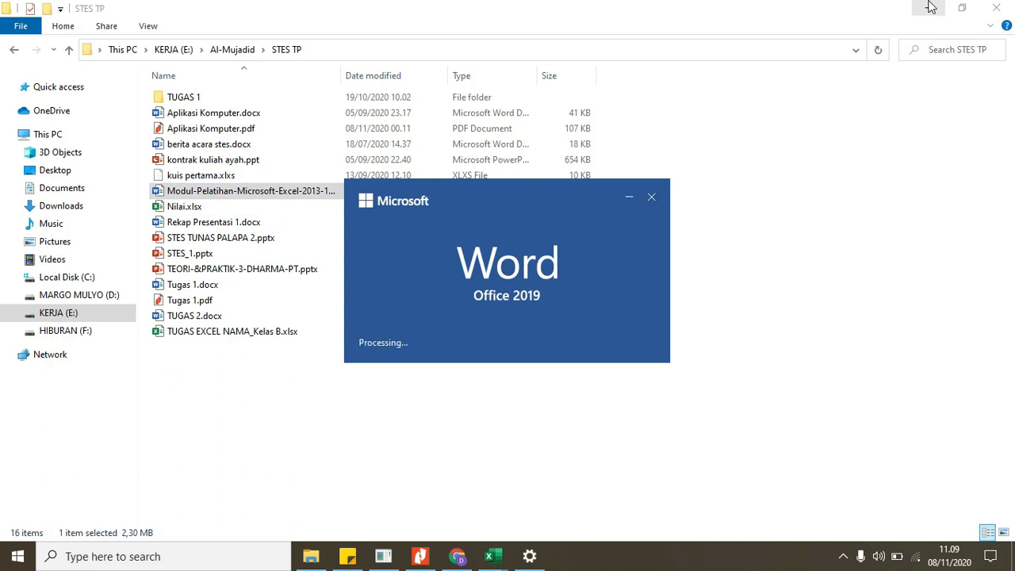
# Minimize File Explorer, maximize Excel's Book1 window and show its start page with the workbook templates
pyautogui.click(931, 7)
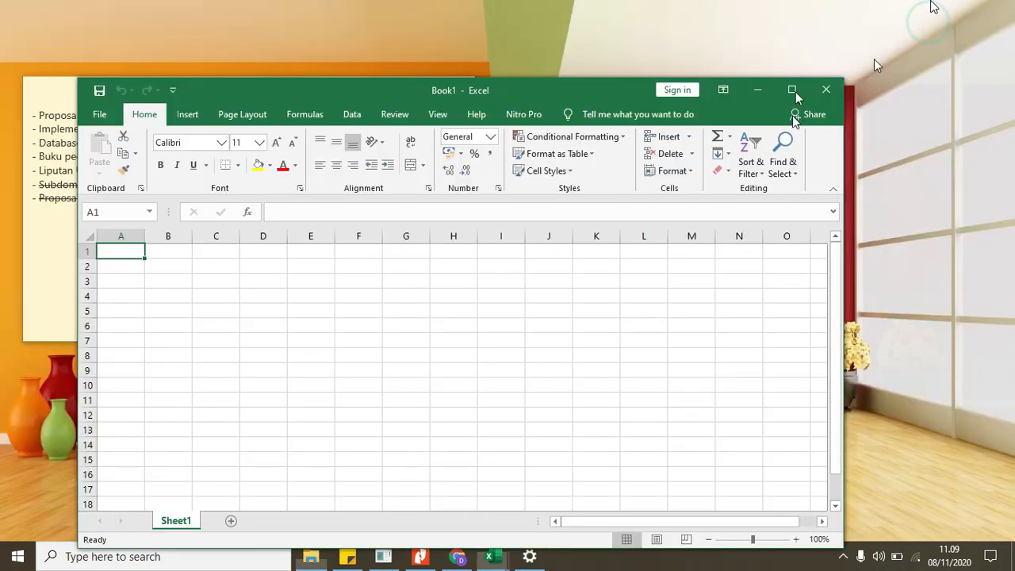
pyautogui.click(794, 90)
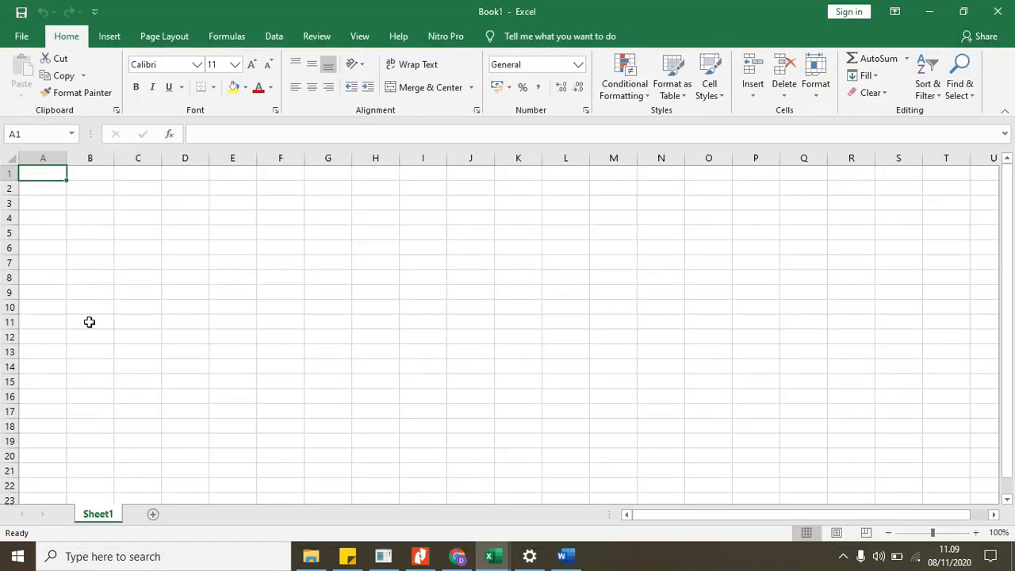
pyautogui.click(24, 38)
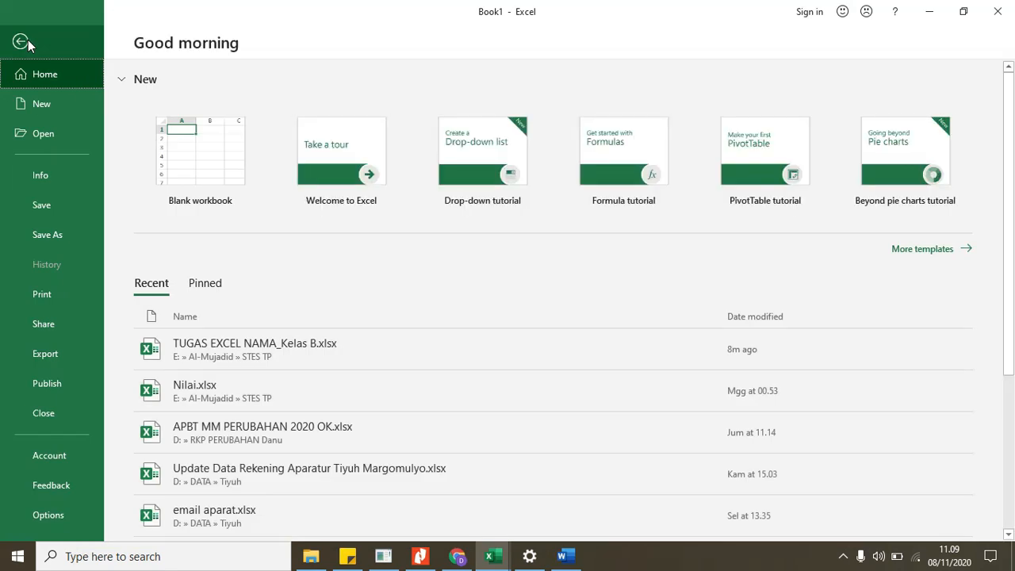
# Switch to Word and read the module's Pendahuluan section, selecting the text "256 kolom" in the worksheet paragraph
pyautogui.click(576, 561)
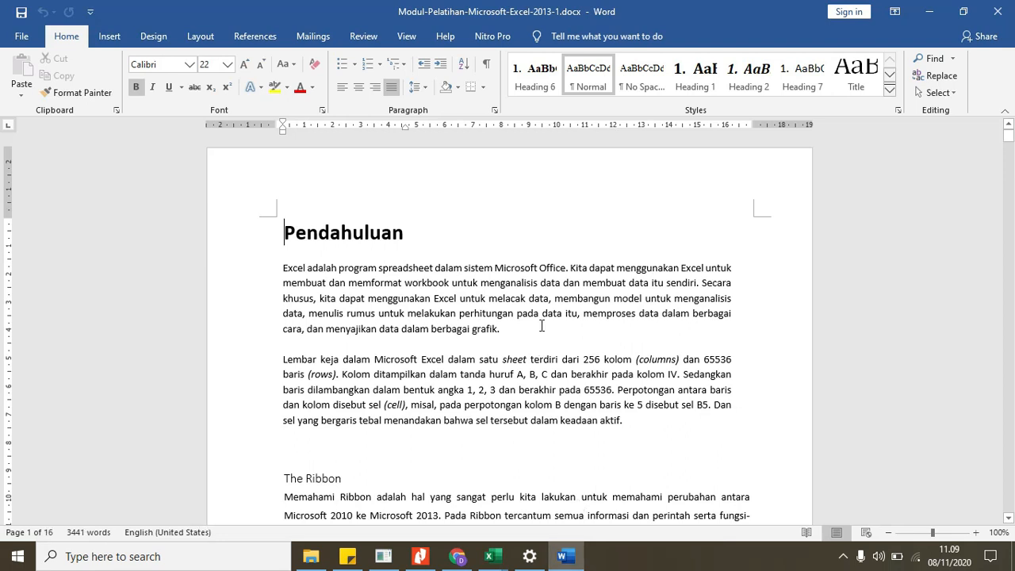
pyautogui.scroll(-2, 539, 322)
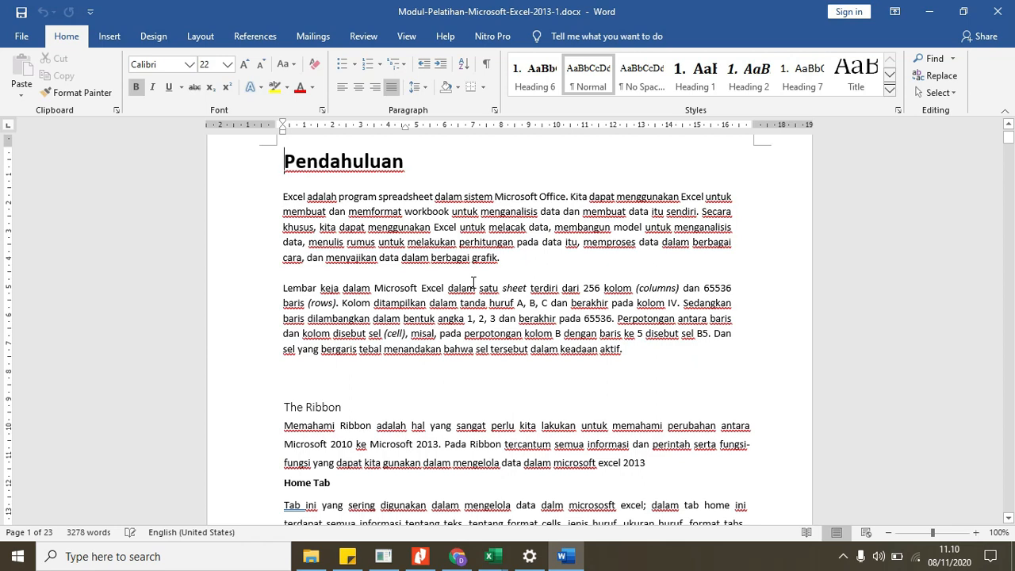
pyautogui.scroll(-1, 474, 283)
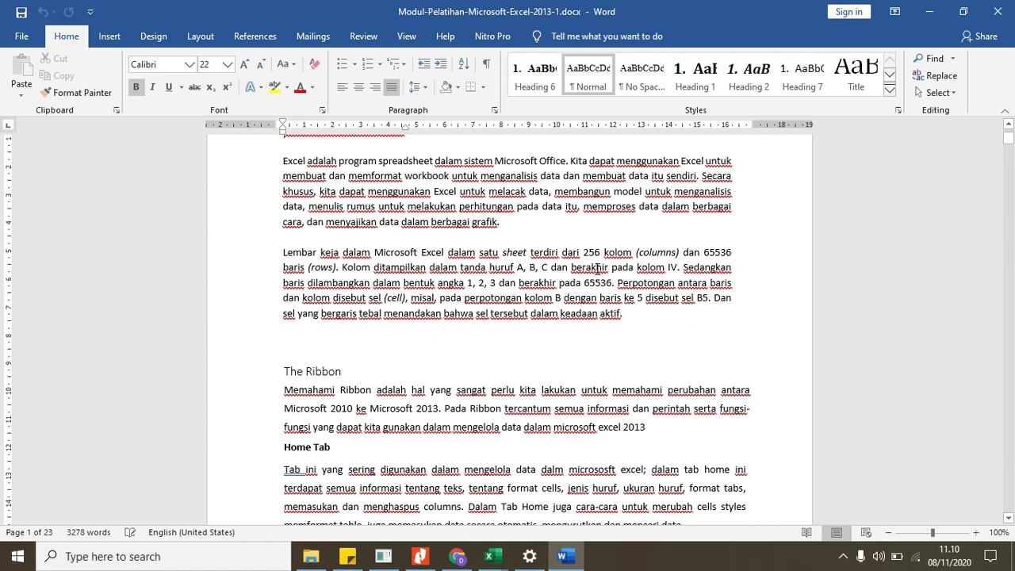
pyautogui.moveTo(583, 254); pyautogui.dragTo(632, 249)
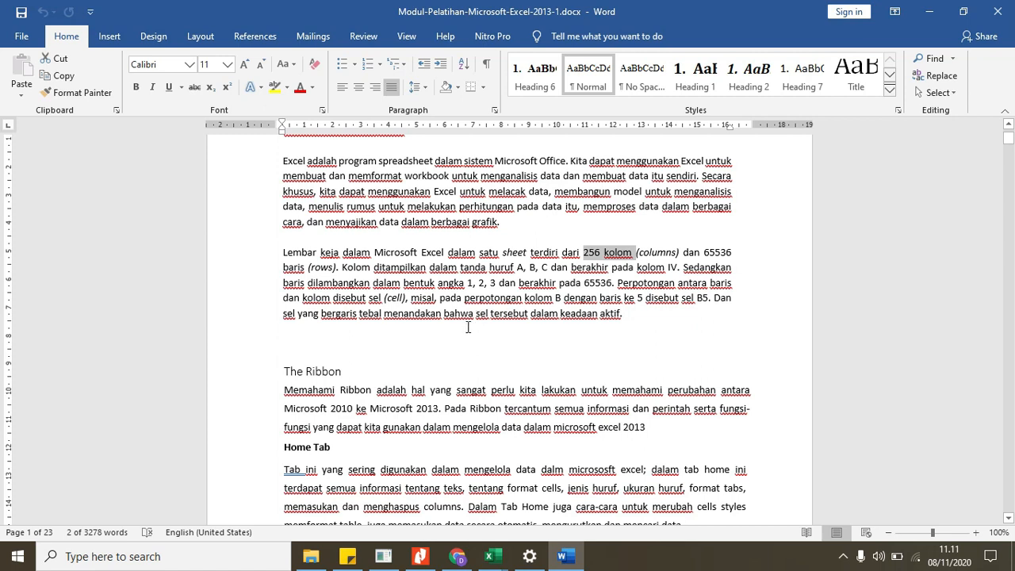
# Read through the module's Ribbon tab descriptions and the section on starting Microsoft Excel 2013
pyautogui.scroll(-3, 448, 282)
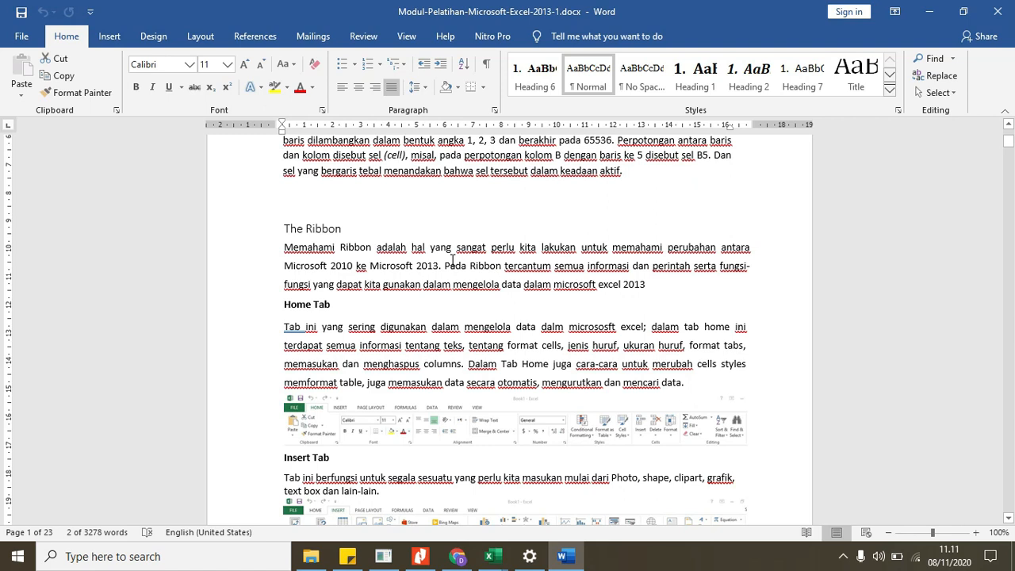
pyautogui.scroll(-1, 288, 288)
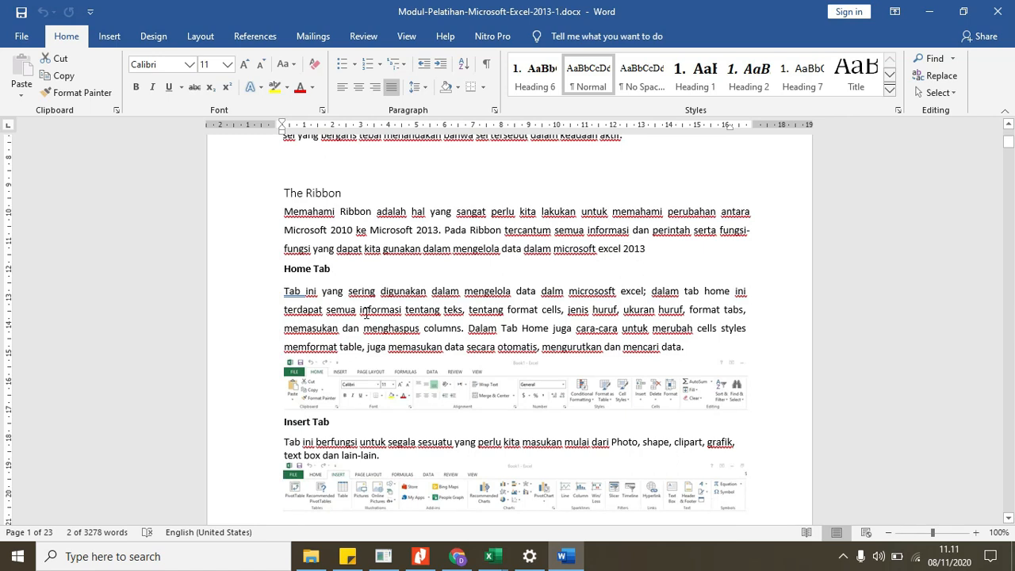
pyautogui.scroll(-2, 317, 385)
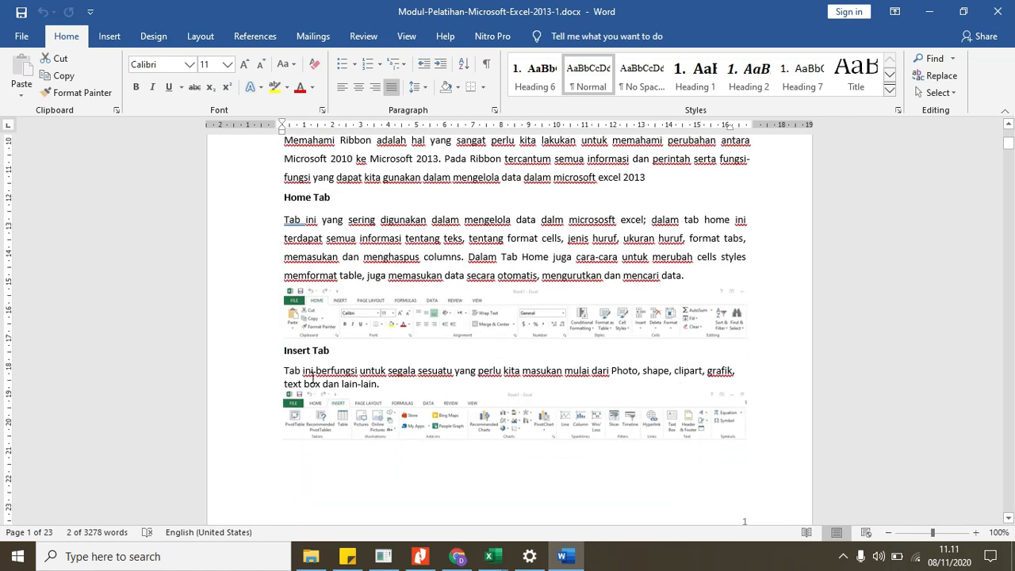
pyautogui.scroll(-10, 320, 359)
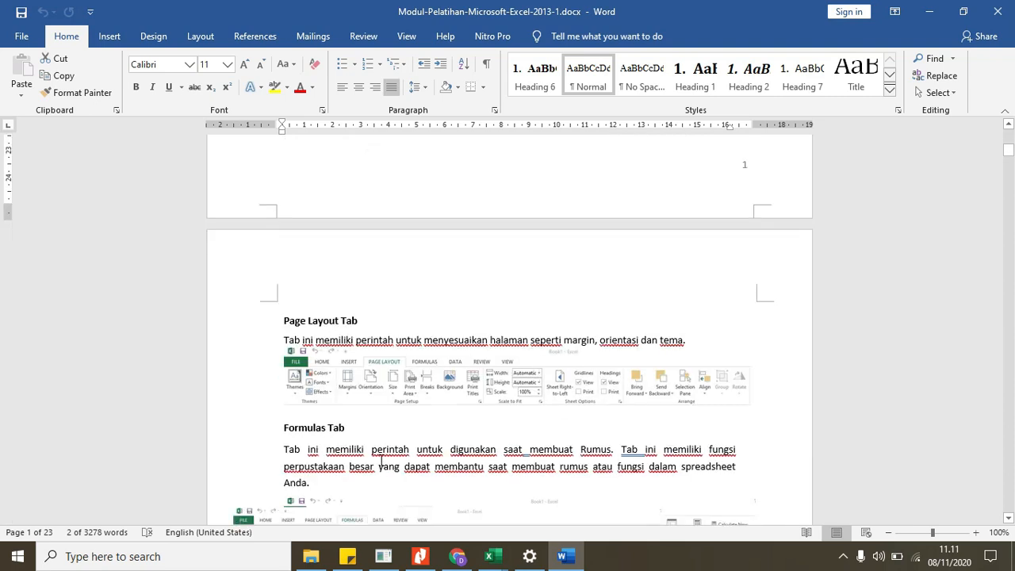
pyautogui.scroll(-2, 382, 460)
pyautogui.scroll(-1, 388, 427)
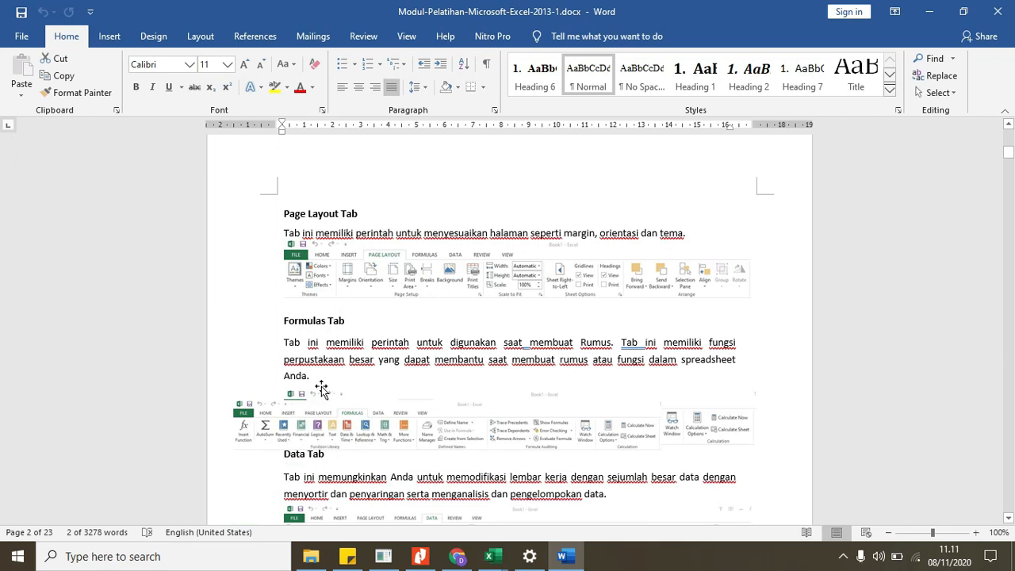
pyautogui.scroll(-8, 321, 387)
pyautogui.scroll(-7, 324, 384)
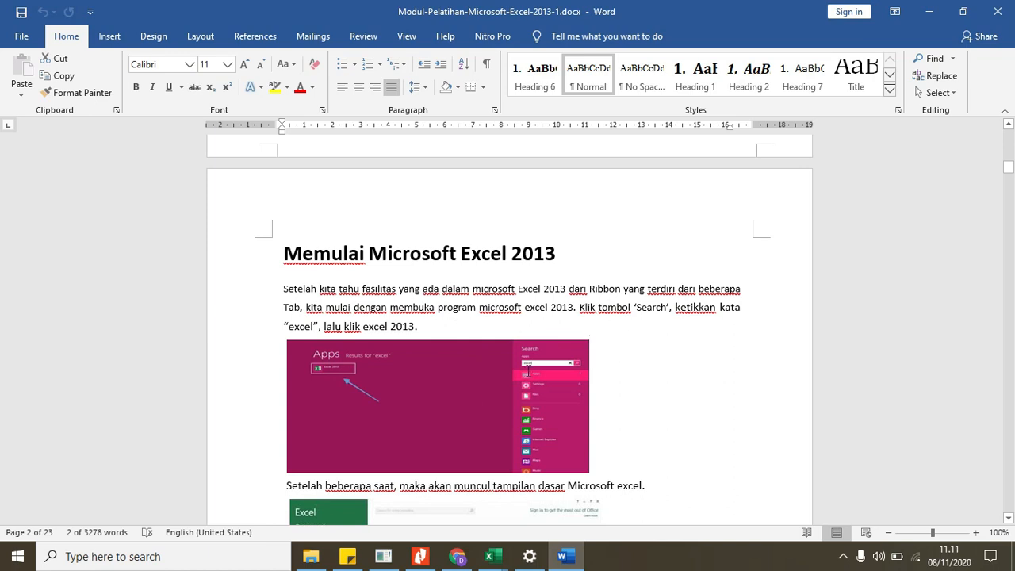
pyautogui.scroll(-5, 554, 327)
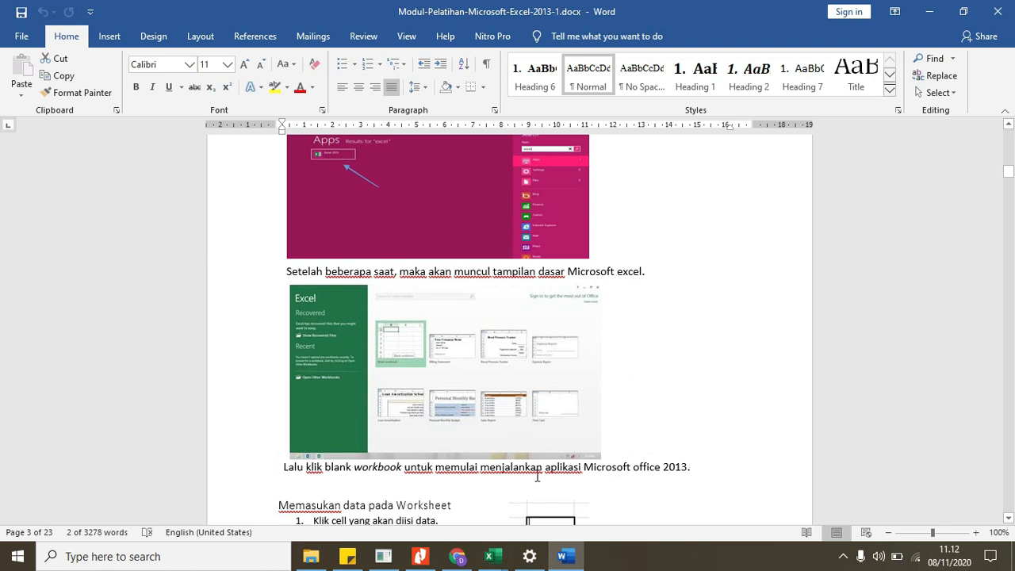
# Switch to Excel's Book1 window and create a new blank workbook
pyautogui.click(493, 556)
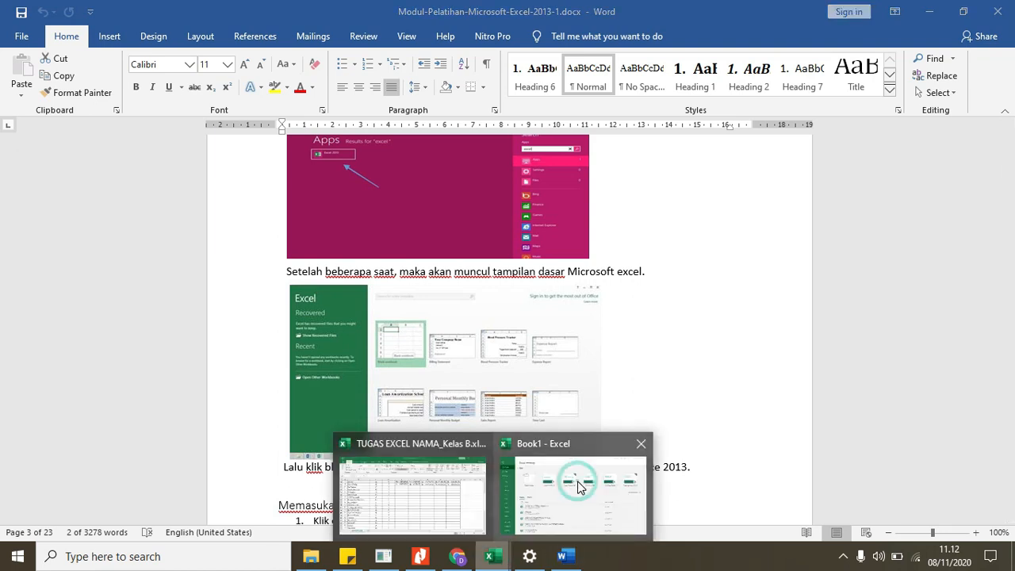
pyautogui.click(580, 487)
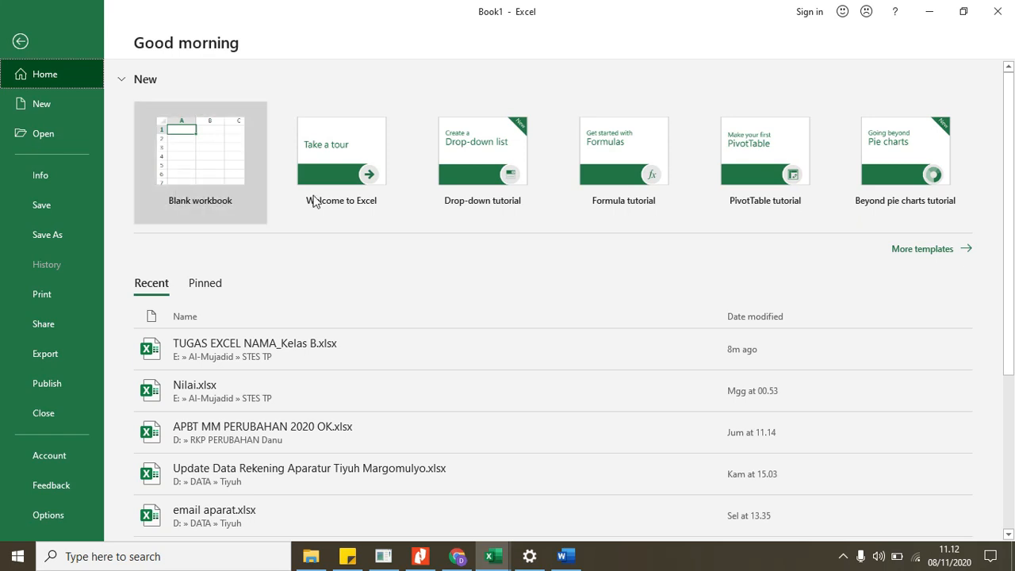
pyautogui.click(241, 164)
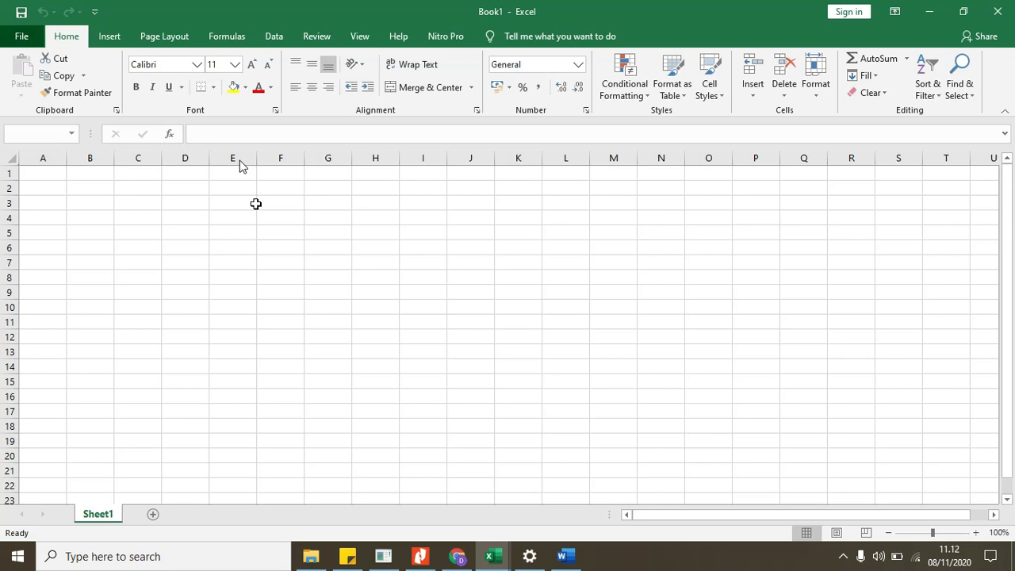
# Look over the blank worksheet's rows, activate the formula bar for cell A1, and select cell B4
pyautogui.scroll(-5, 336, 229)
pyautogui.scroll(3, 335, 229)
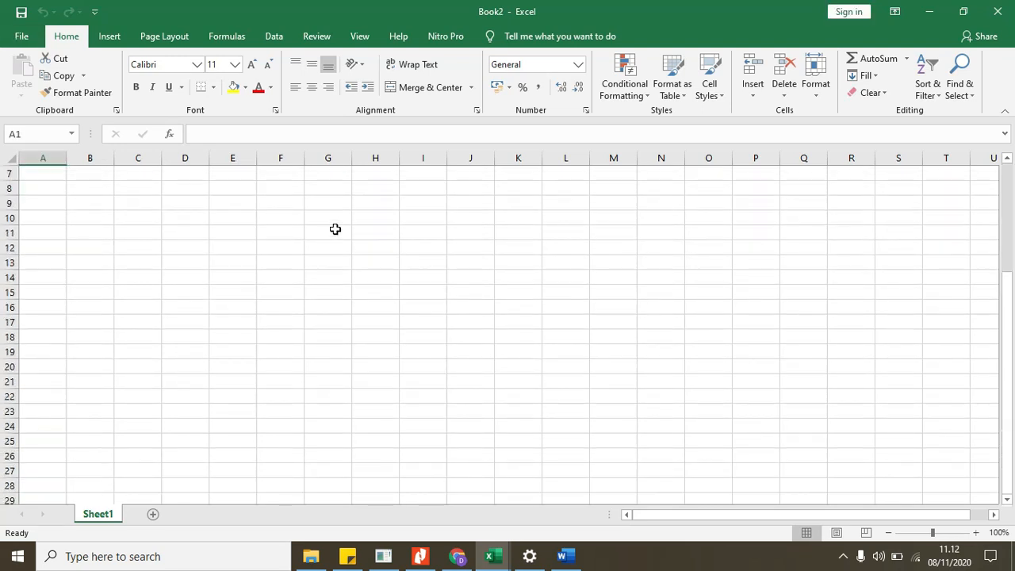
pyautogui.scroll(2, 336, 229)
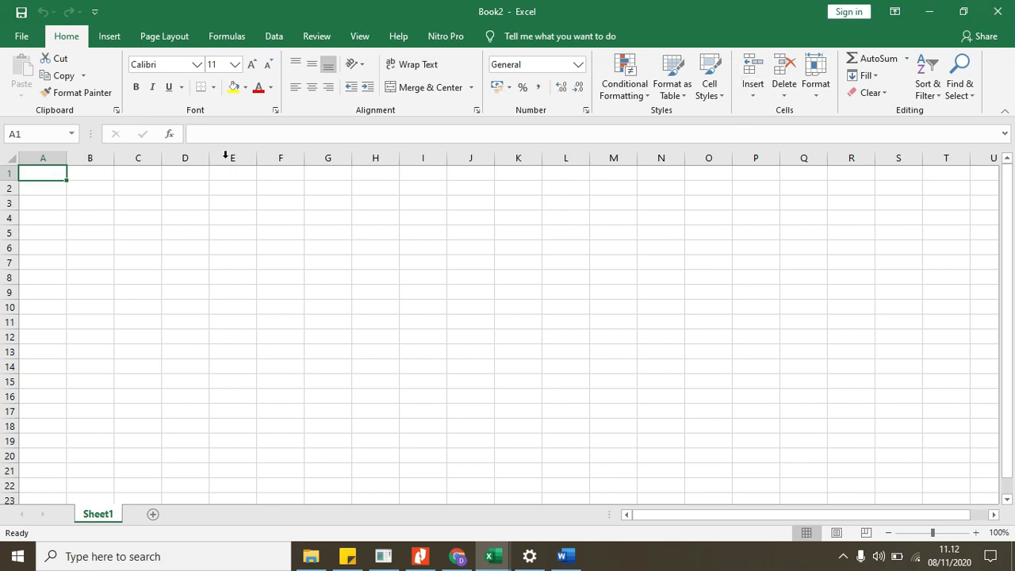
pyautogui.click(198, 134)
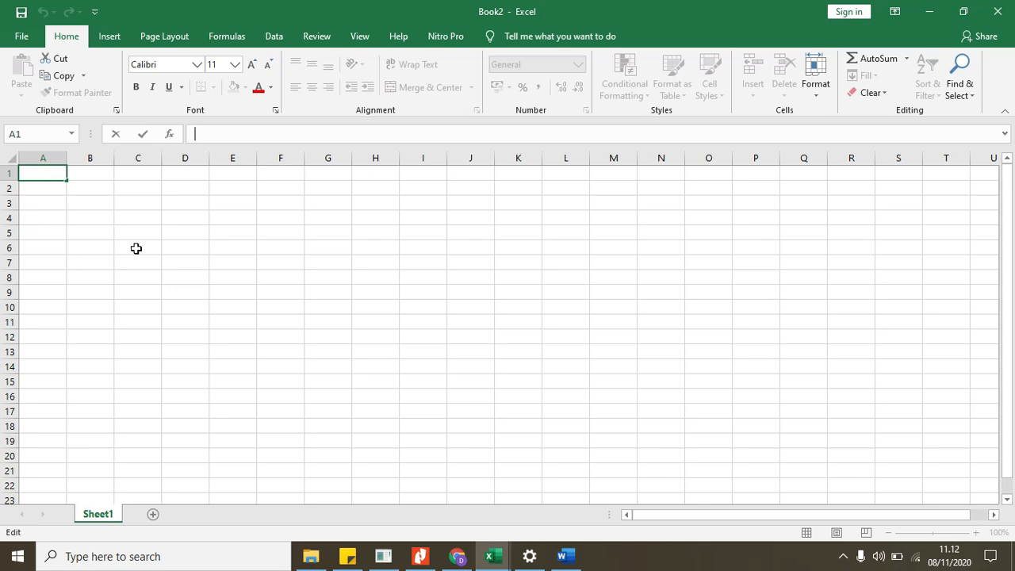
pyautogui.click(84, 218)
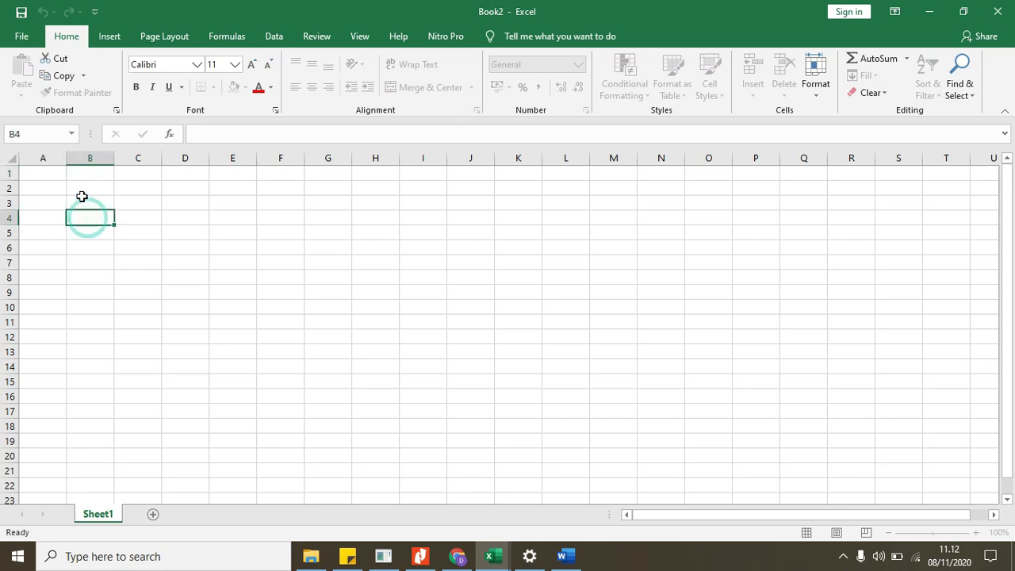
# Select cells A1, B1, C1 and A2 one after another in the blank worksheet
pyautogui.click(37, 173)
pyautogui.click(79, 174)
pyautogui.click(132, 169)
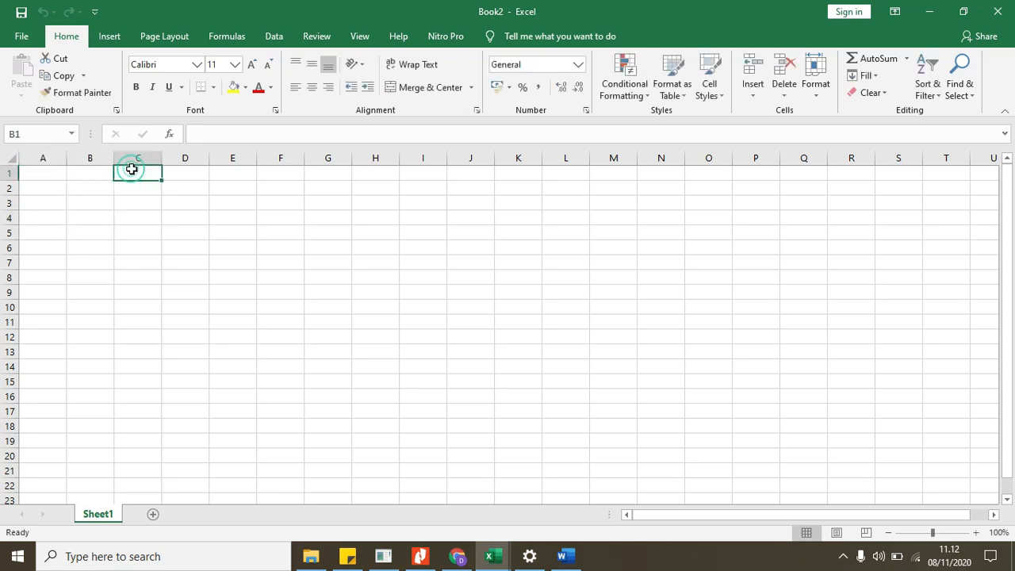
pyautogui.click(49, 183)
# Select the whole of column A and the whole of row 1, alternating between them, and finish on cell B2
pyautogui.click(53, 157)
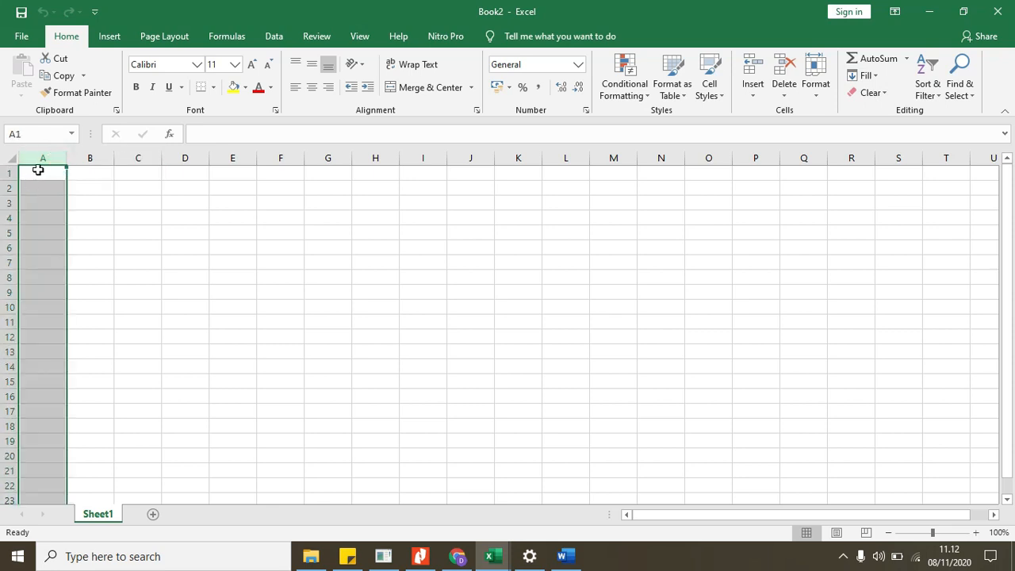
pyautogui.click(83, 190)
pyautogui.click(5, 174)
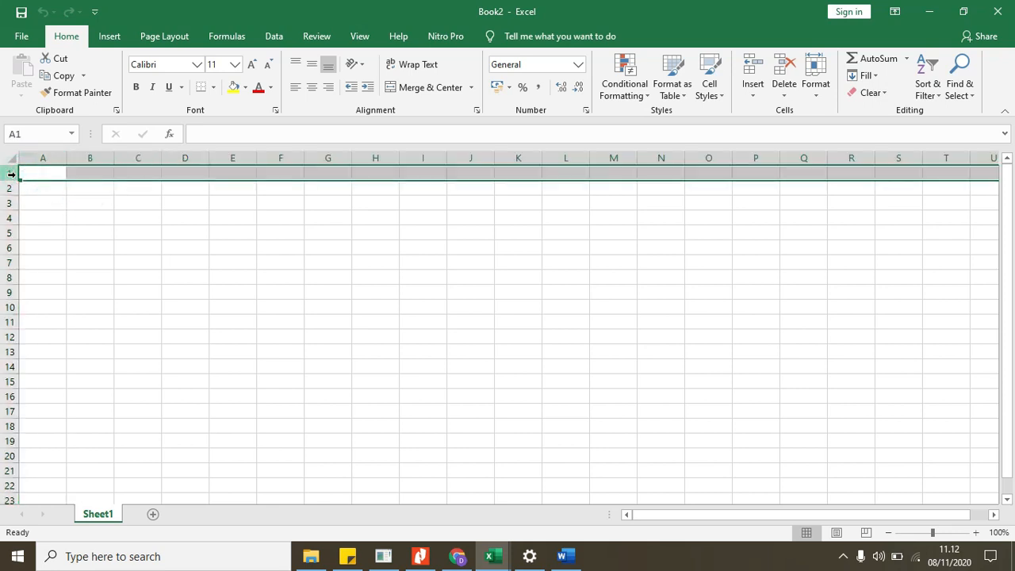
pyautogui.click(173, 189)
pyautogui.click(54, 149)
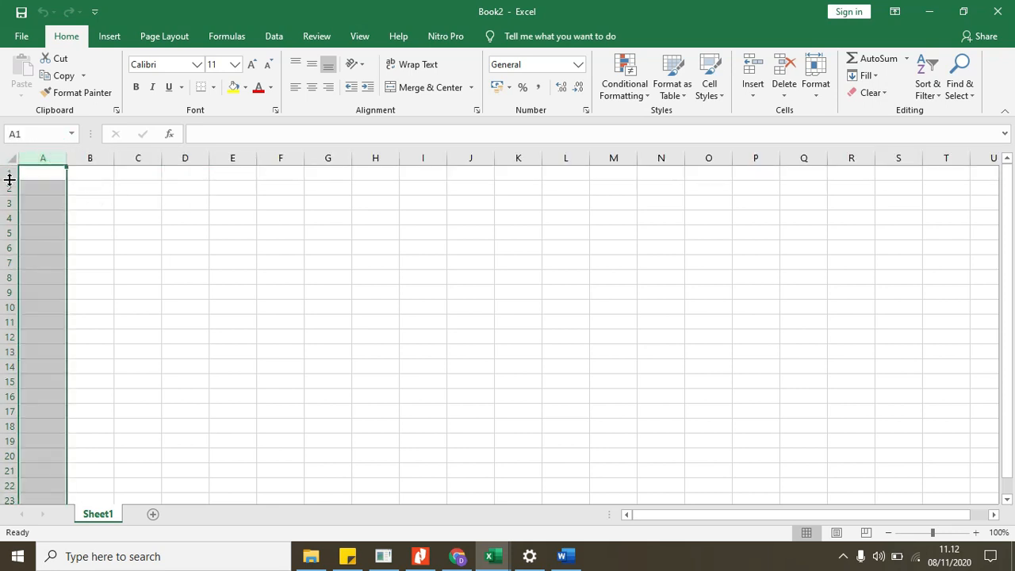
pyautogui.click(8, 173)
pyautogui.click(100, 195)
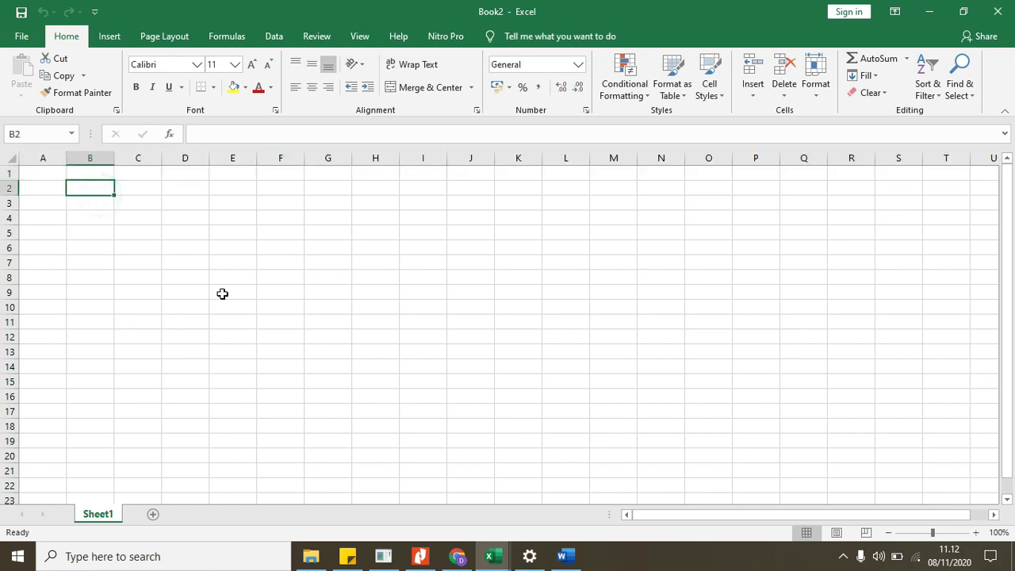
# Enter the text "contoh" in cell E5 and delete it again
pyautogui.click(246, 231)
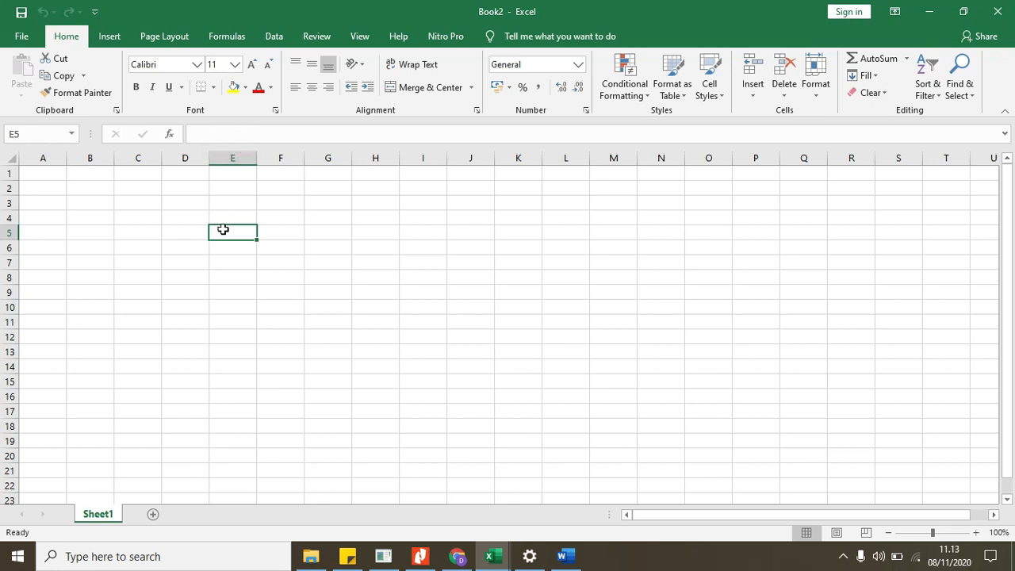
pyautogui.click(243, 213)
pyautogui.click(230, 230)
pyautogui.write('c')
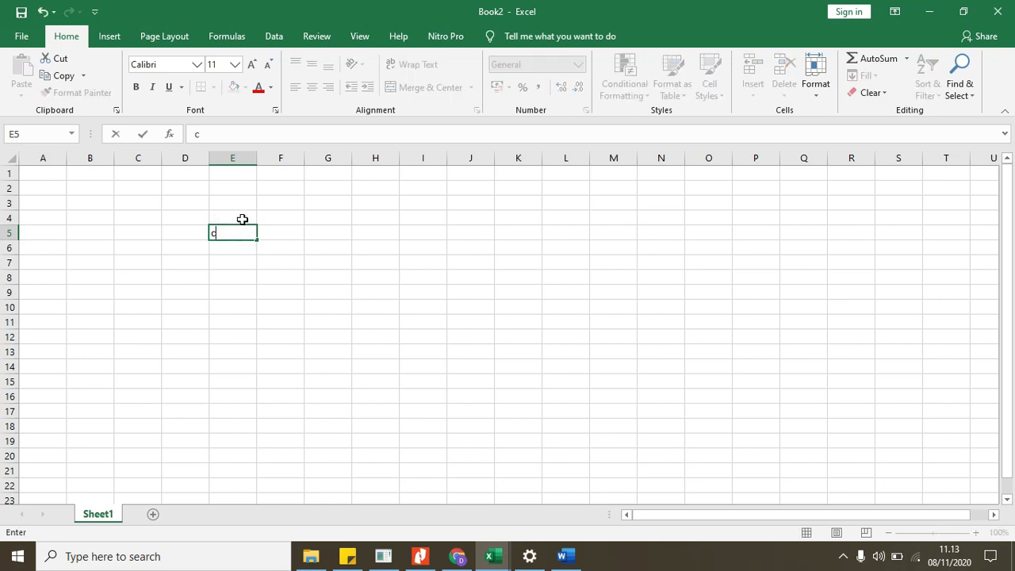
pyautogui.write('ontoh')
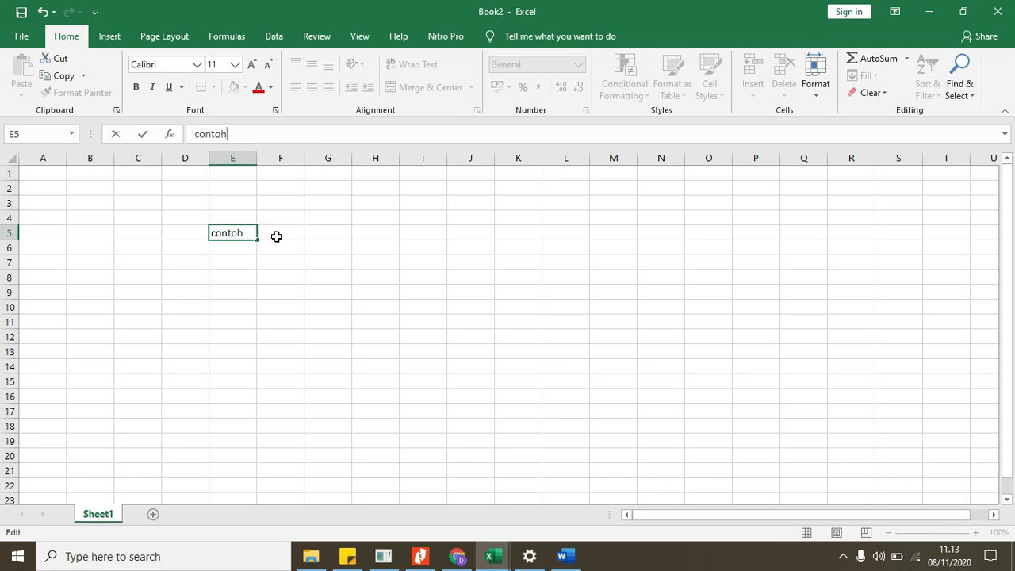
pyautogui.click(276, 236)
pyautogui.click(242, 234)
pyautogui.press('Delete')
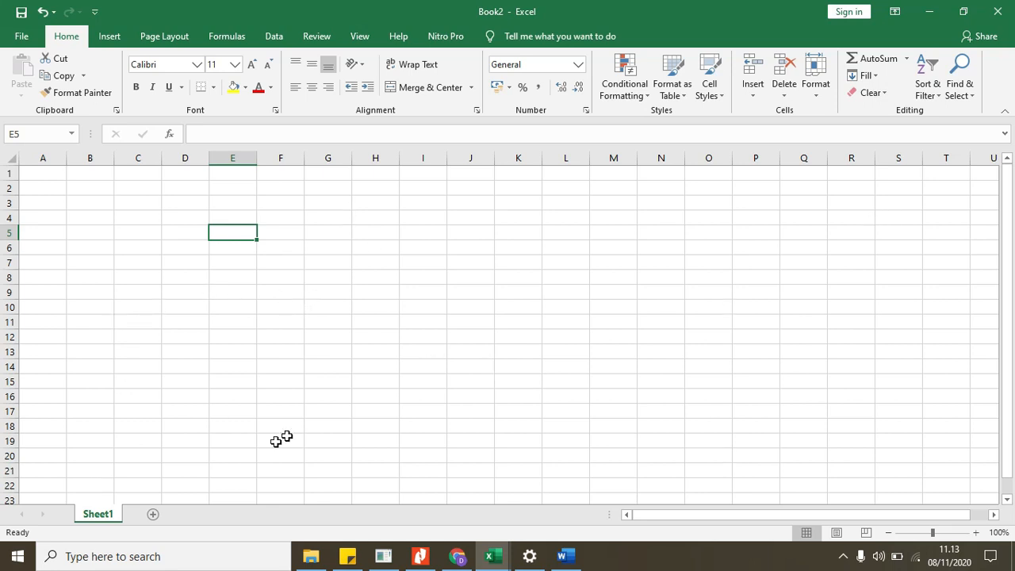
# Turn the sheet's gridlines off and back on, selecting cell ranges such as A3:G6 while they are hidden
pyautogui.click(154, 238)
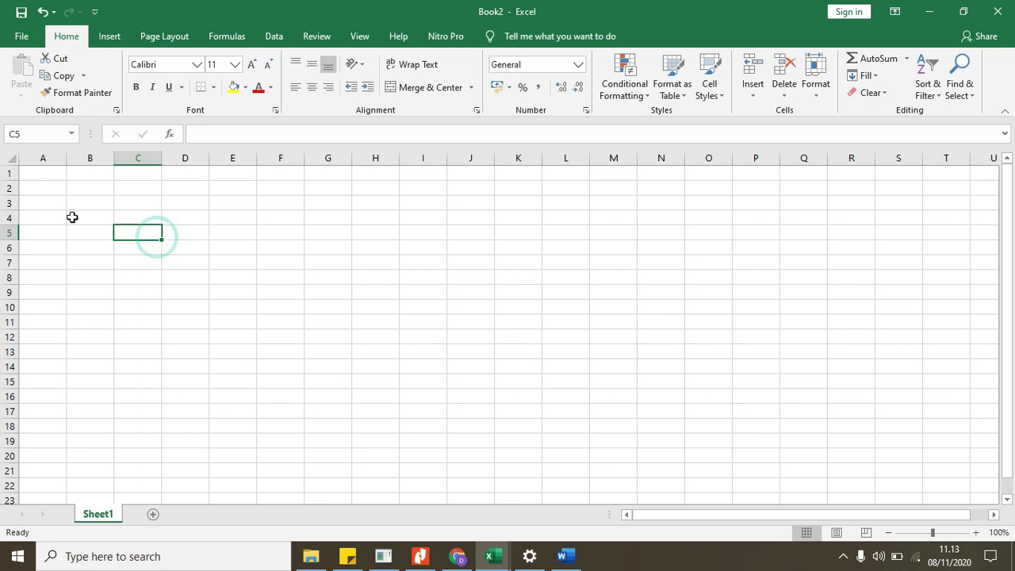
pyautogui.click(64, 218)
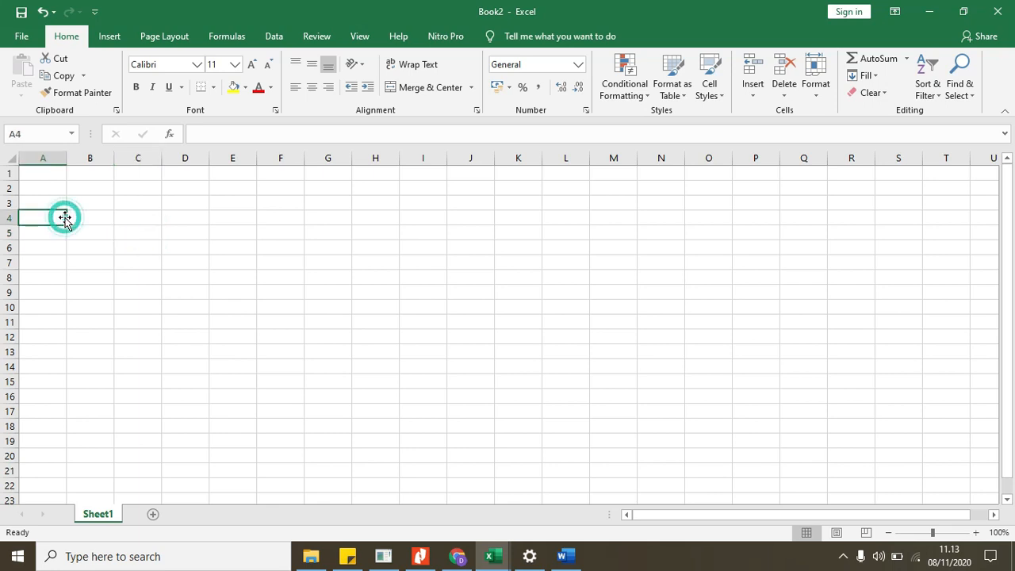
pyautogui.click(360, 38)
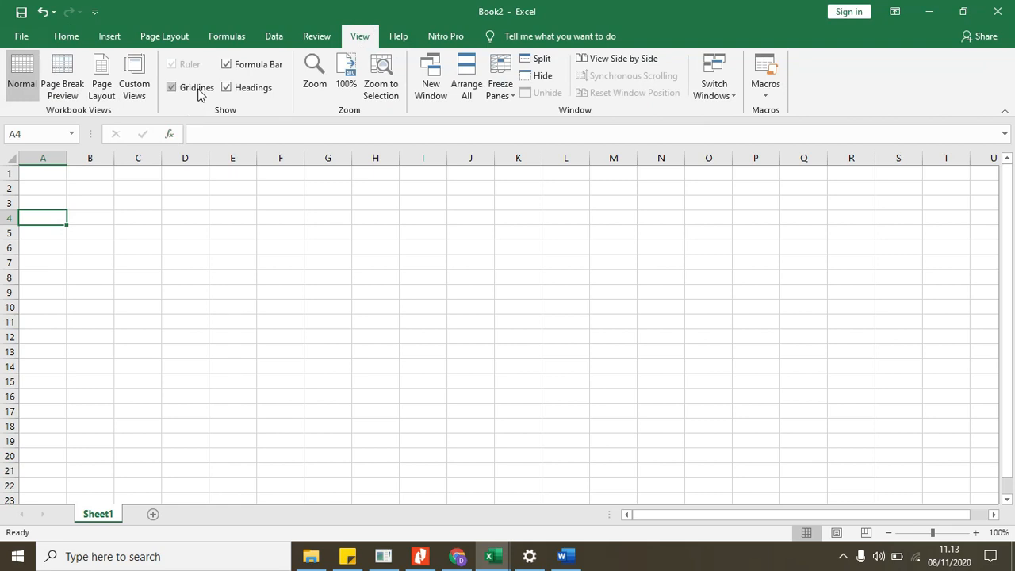
pyautogui.click(197, 89)
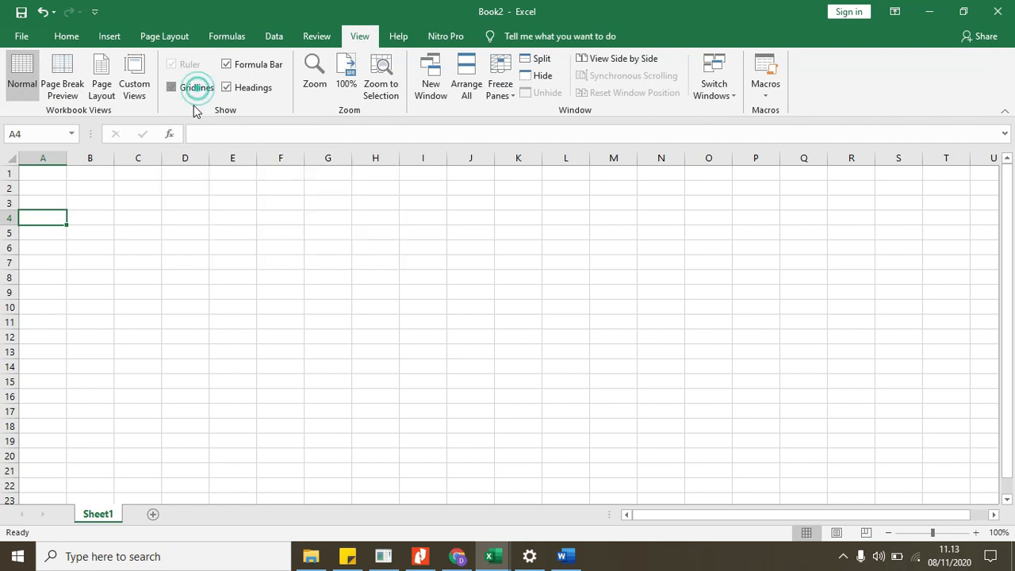
pyautogui.click(256, 216)
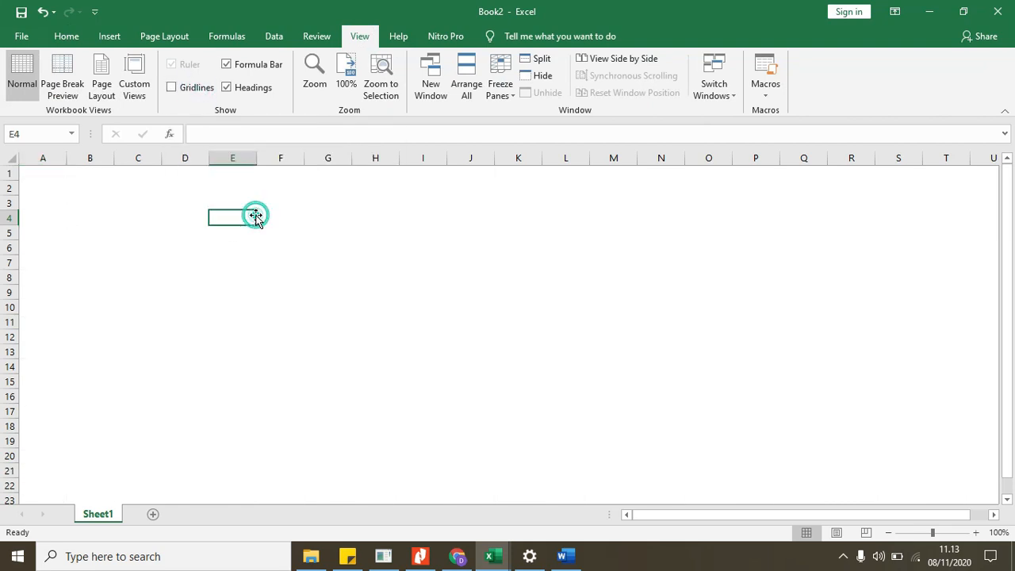
pyautogui.moveTo(52, 204); pyautogui.dragTo(343, 252)
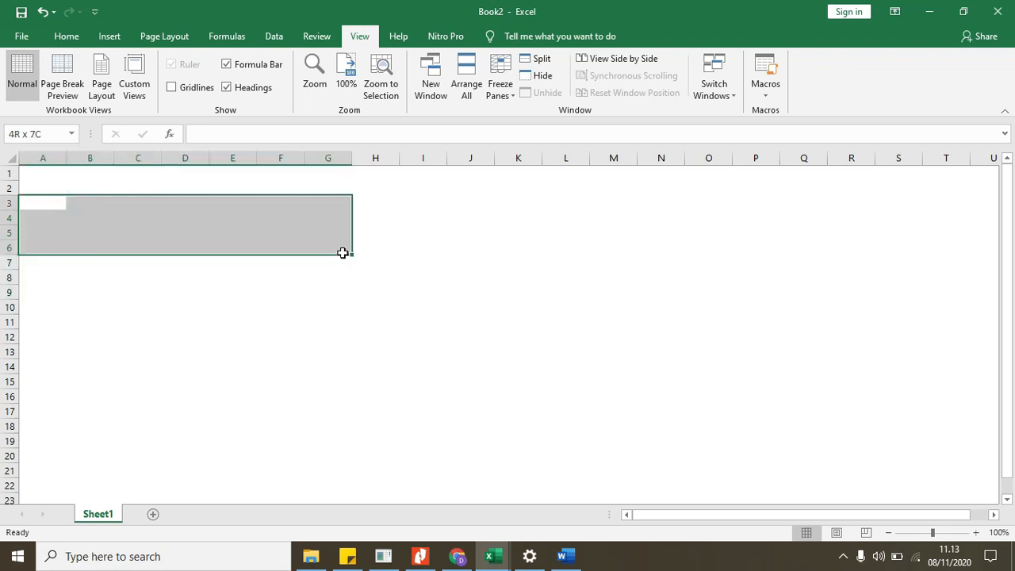
pyautogui.click(267, 317)
pyautogui.moveTo(43, 186); pyautogui.dragTo(188, 260)
pyautogui.click(297, 263)
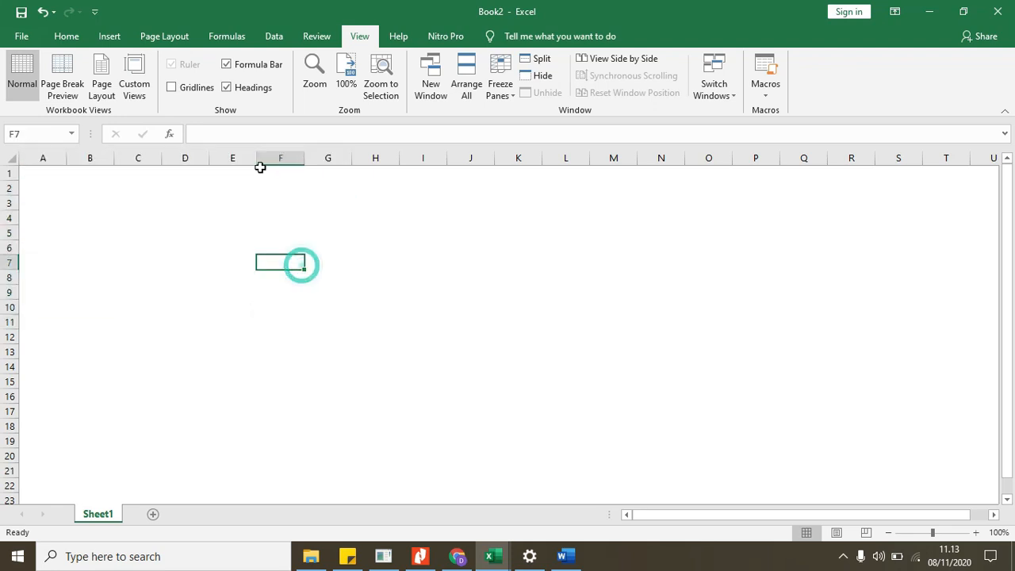
pyautogui.click(184, 93)
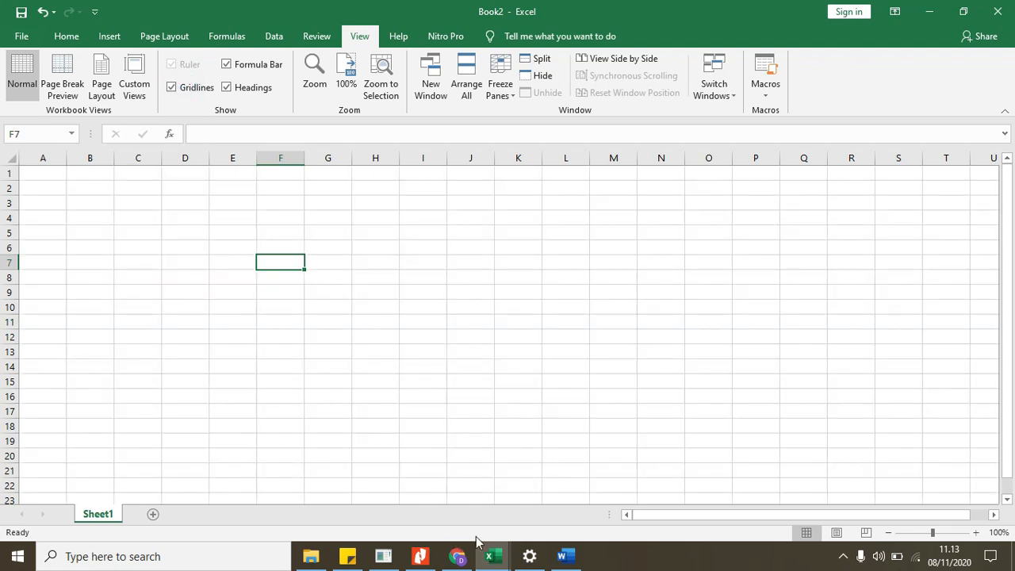
# Switch to the TUGAS EXCEL NAMA_Kelas B.xlsx workbook and select the DAFTAR GAJI title cell above the salary table
pyautogui.moveTo(500, 557)
pyautogui.click(344, 527)
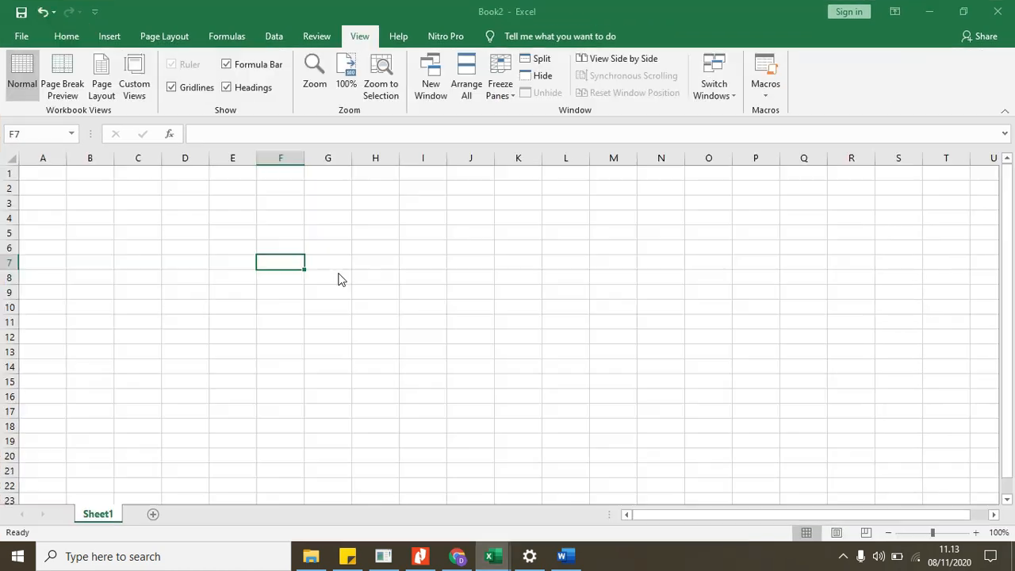
pyautogui.scroll(5, 335, 314)
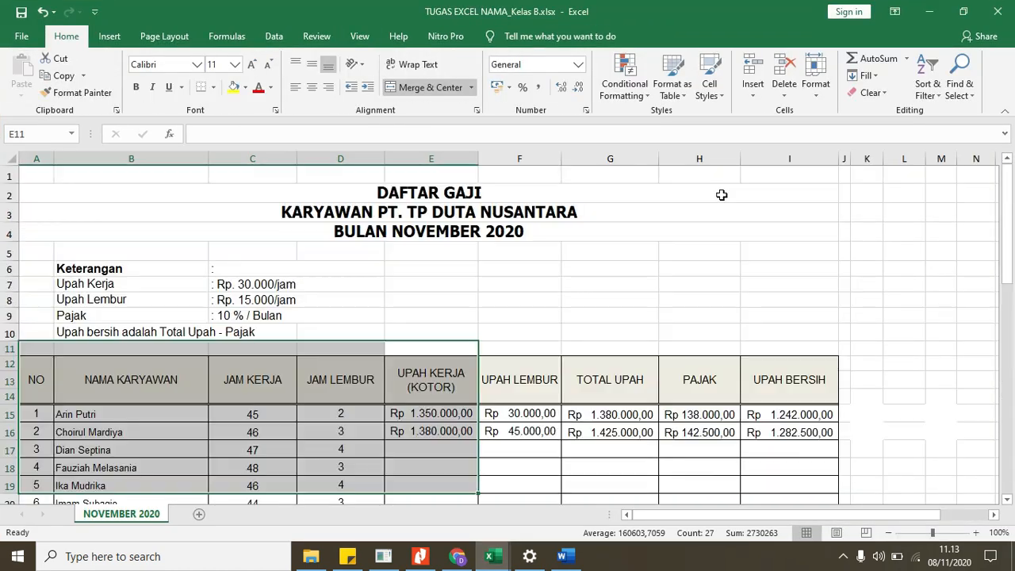
pyautogui.click(718, 198)
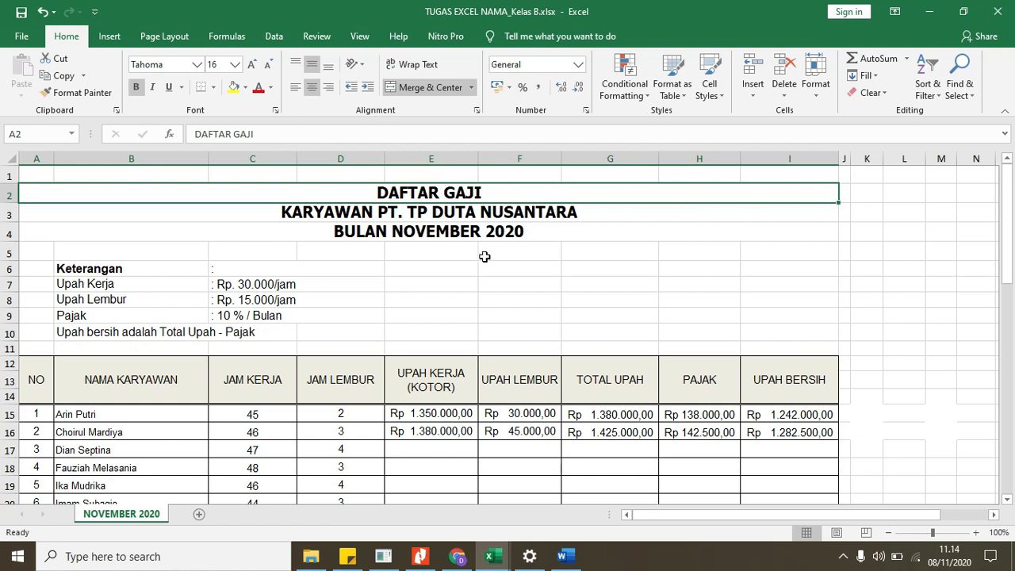
# Close the empty Book1 workbook and select cell B2 in Book2
pyautogui.click(492, 562)
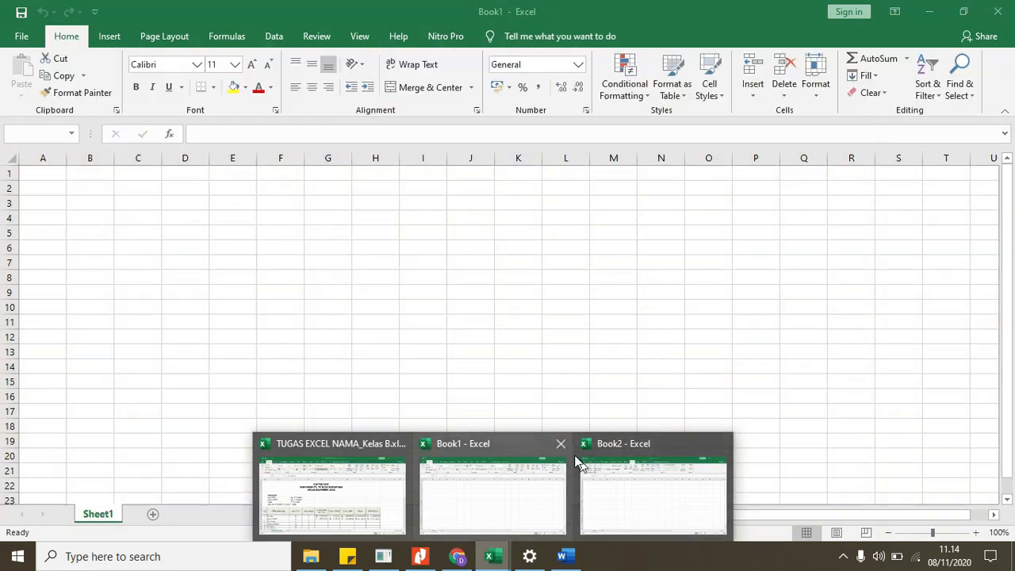
pyautogui.click(561, 444)
pyautogui.click(557, 473)
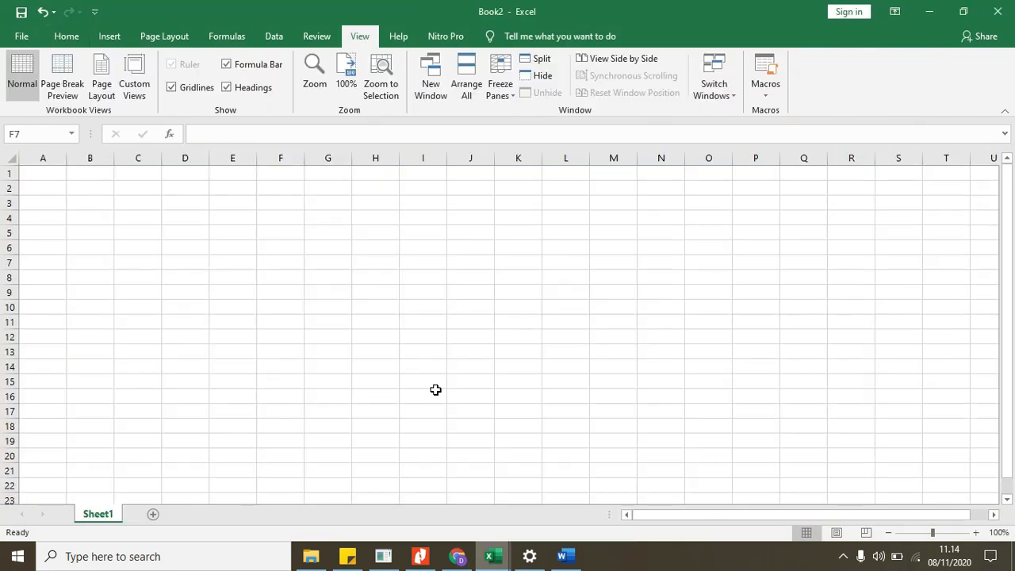
pyautogui.click(105, 187)
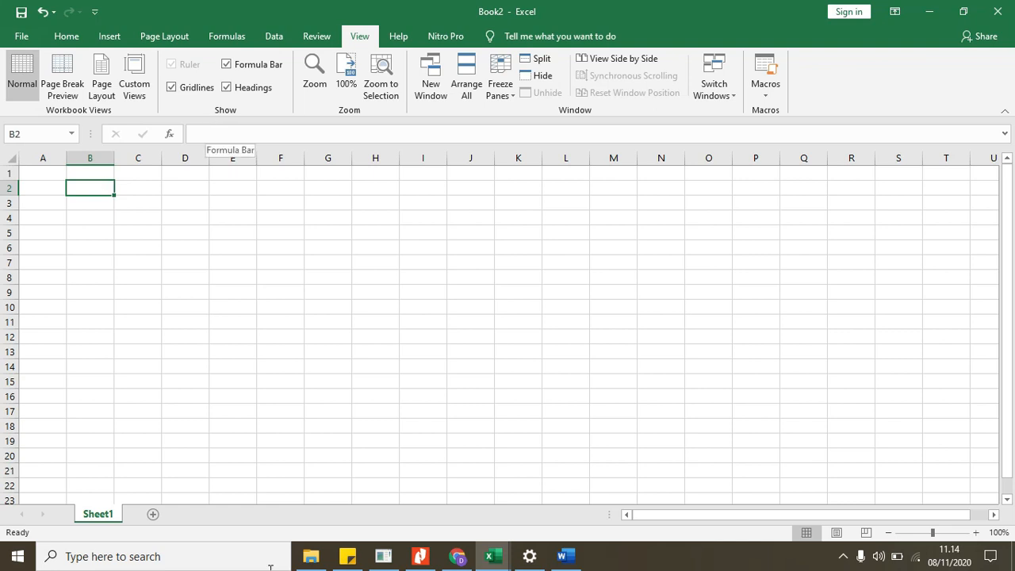
# Copy the title text "DAFTAR GAJI" from cell A2 of the TUGAS EXCEL workbook
pyautogui.click(498, 557)
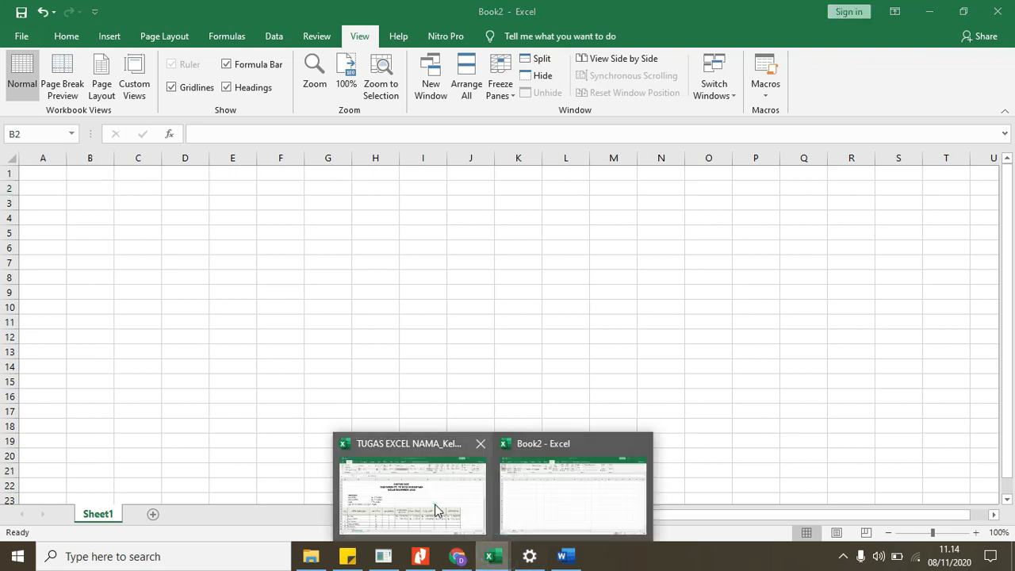
pyautogui.click(456, 493)
pyautogui.click(447, 212)
pyautogui.click(448, 193)
pyautogui.doubleClick(446, 193)
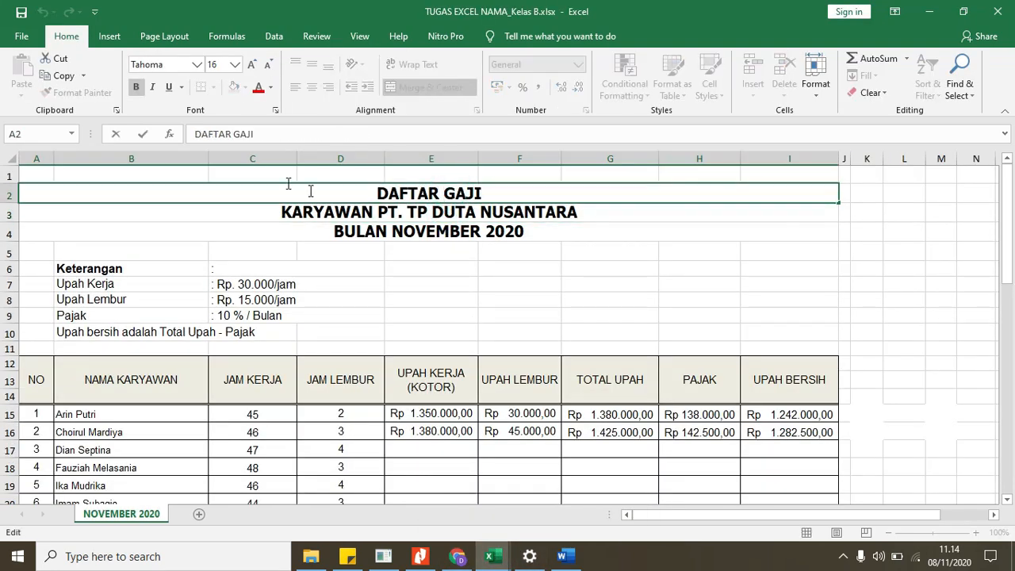
pyautogui.tripleClick(264, 133)
pyautogui.rightClick(226, 133)
pyautogui.click(255, 161)
# Paste the copied title as text only into cell B2 of Book2
pyautogui.click(489, 559)
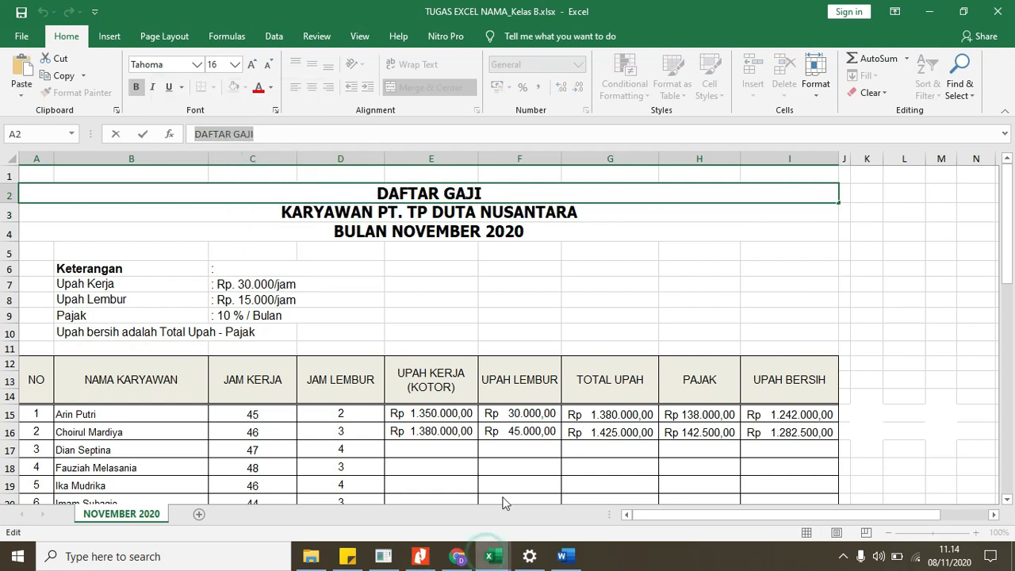
pyautogui.click(515, 476)
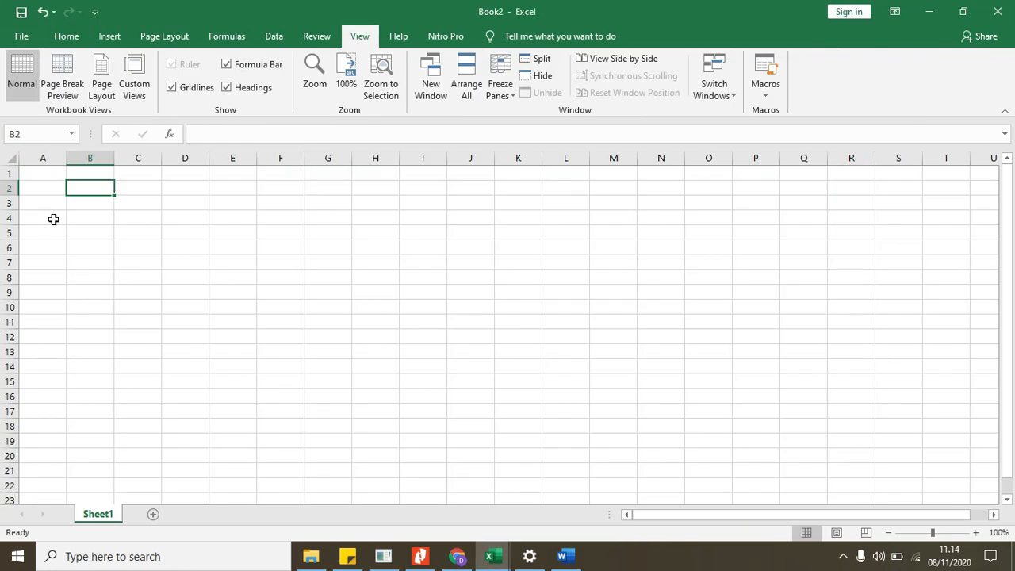
pyautogui.rightClick(80, 187)
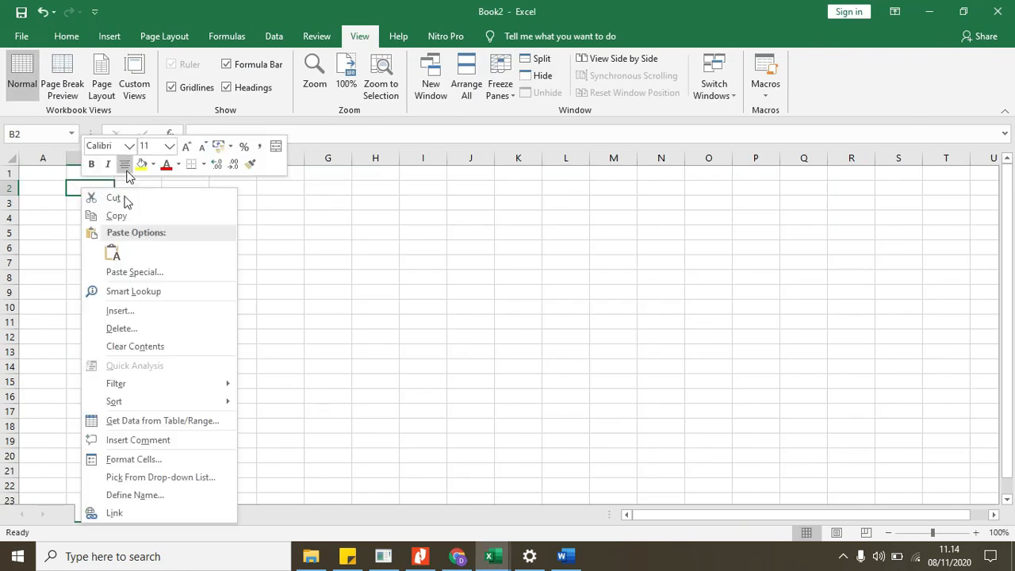
pyautogui.click(116, 251)
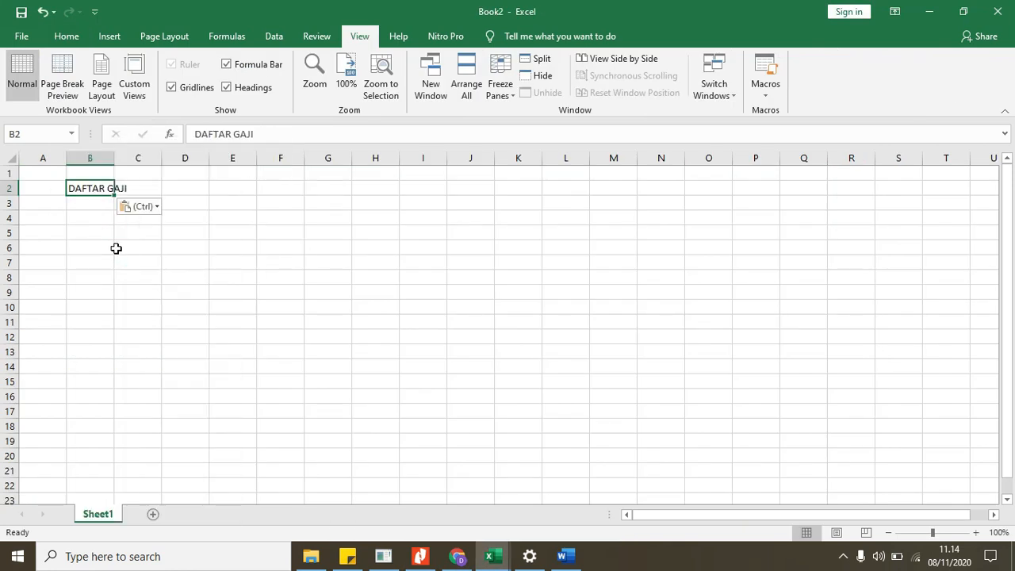
pyautogui.click(154, 238)
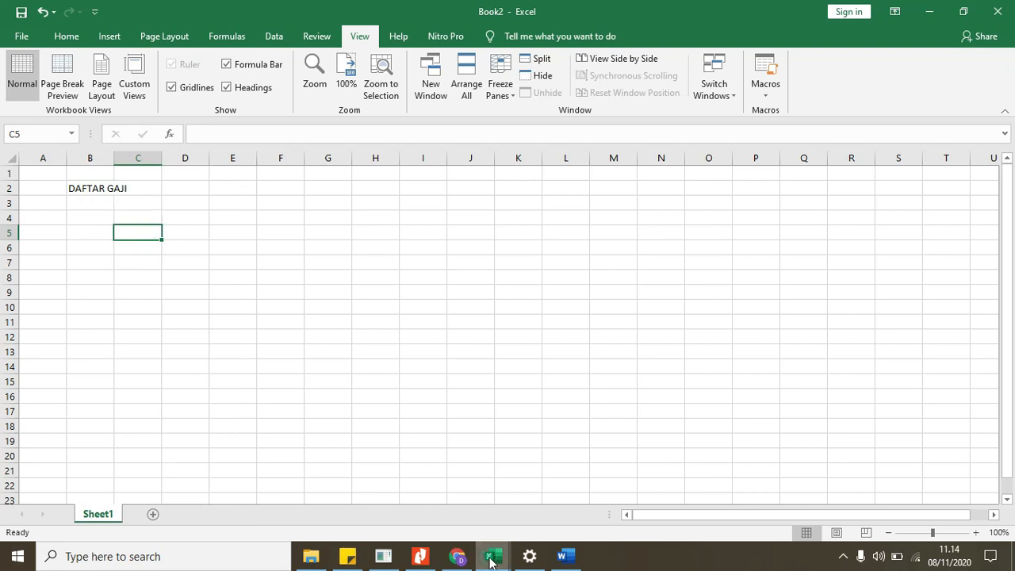
# Copy the heading cell "KARYAWAN PT. TP DUTA NUSANTARA" from row 3 of the TUGAS EXCEL workbook
pyautogui.moveTo(493, 556)
pyautogui.click(425, 514)
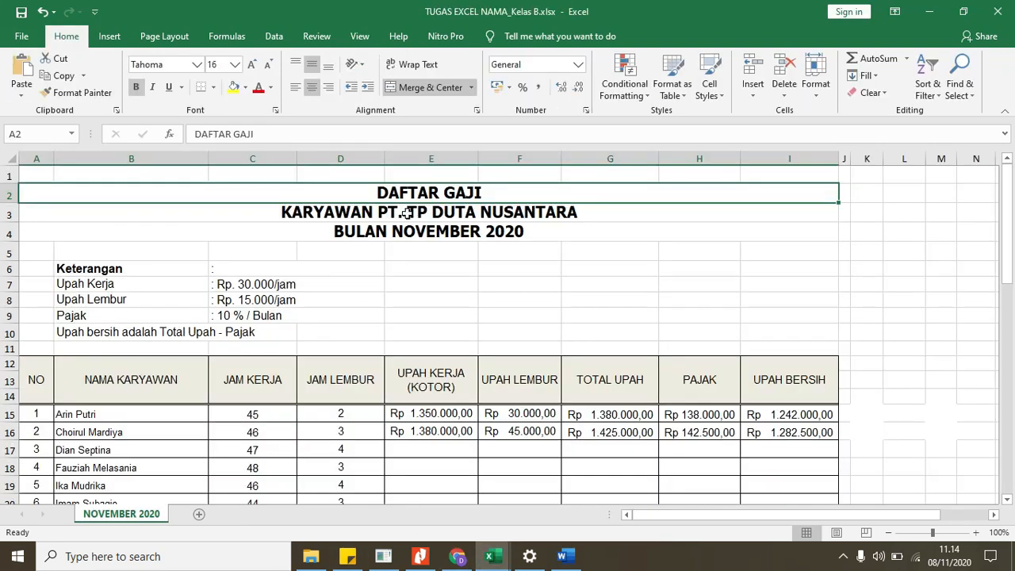
pyautogui.click(407, 213)
pyautogui.rightClick(406, 212)
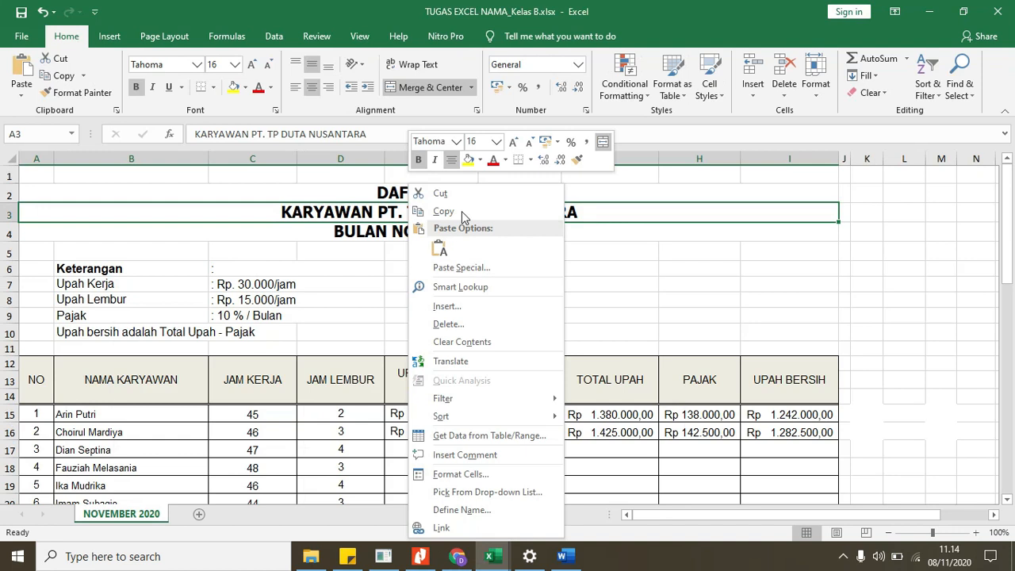
pyautogui.click(449, 214)
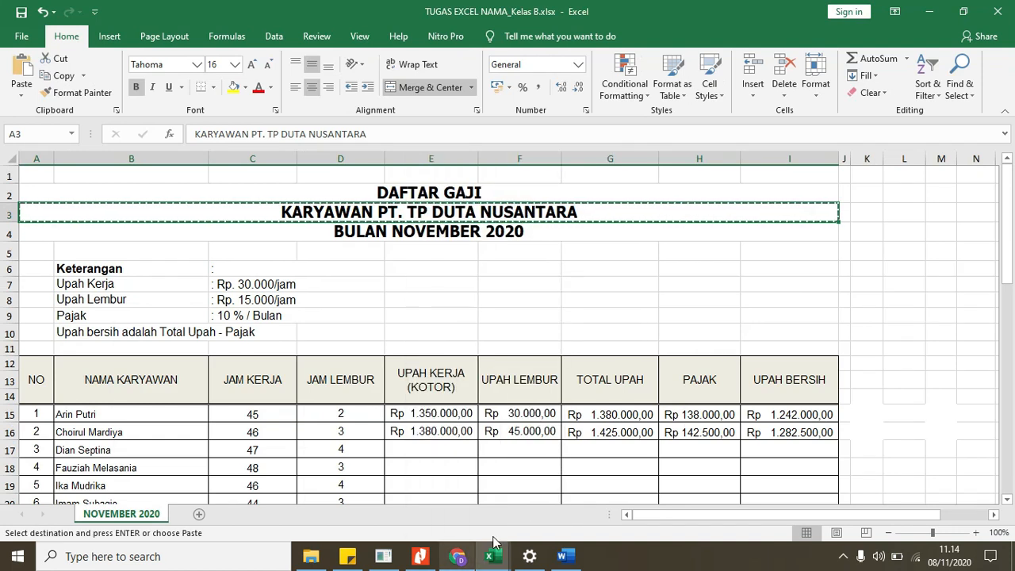
# Try to paste the copied heading cell with its source formatting into cell B3 of Book2, and undo the paste
pyautogui.moveTo(492, 557)
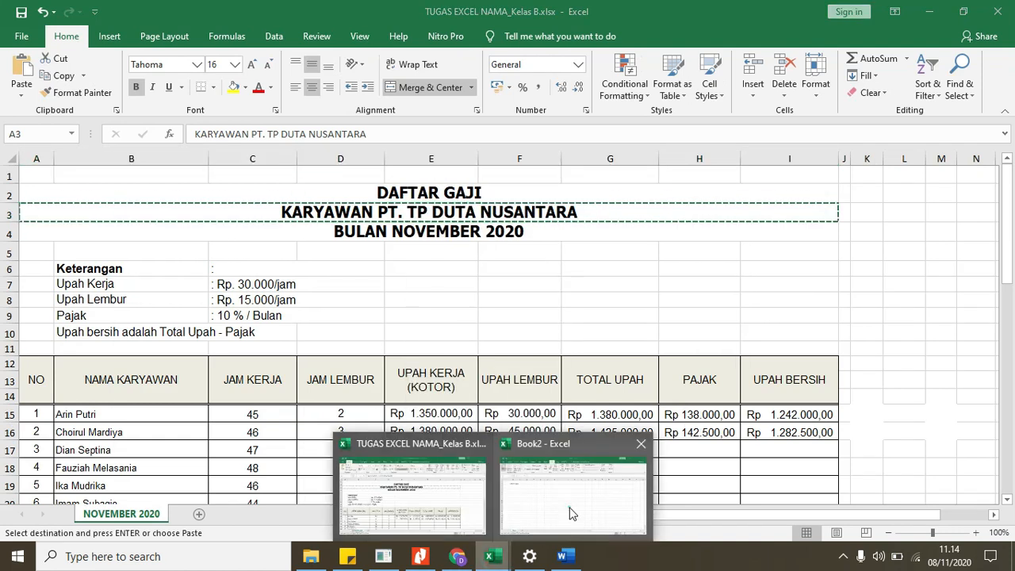
pyautogui.click(574, 492)
pyautogui.click(88, 203)
pyautogui.rightClick(89, 205)
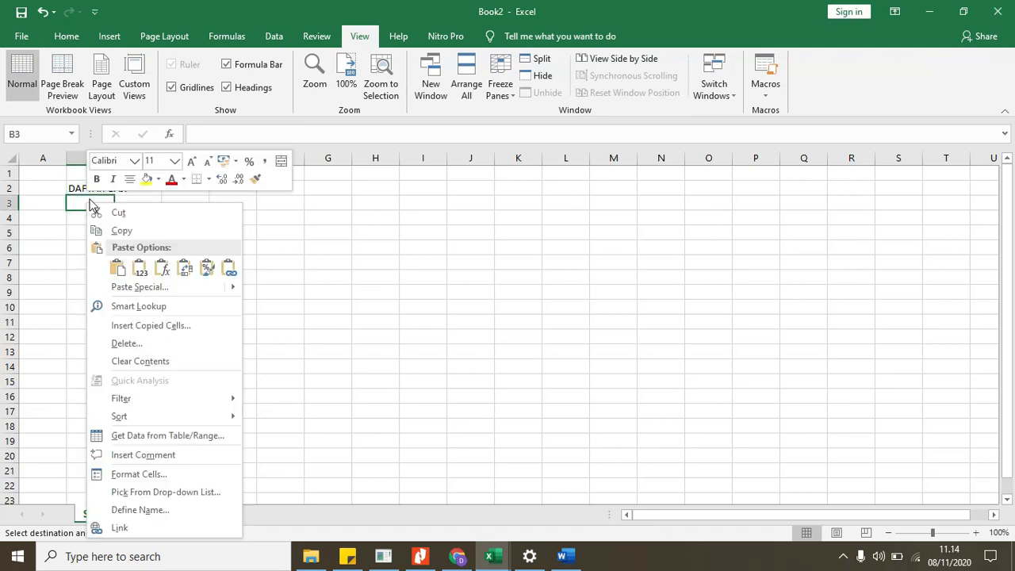
pyautogui.click(116, 269)
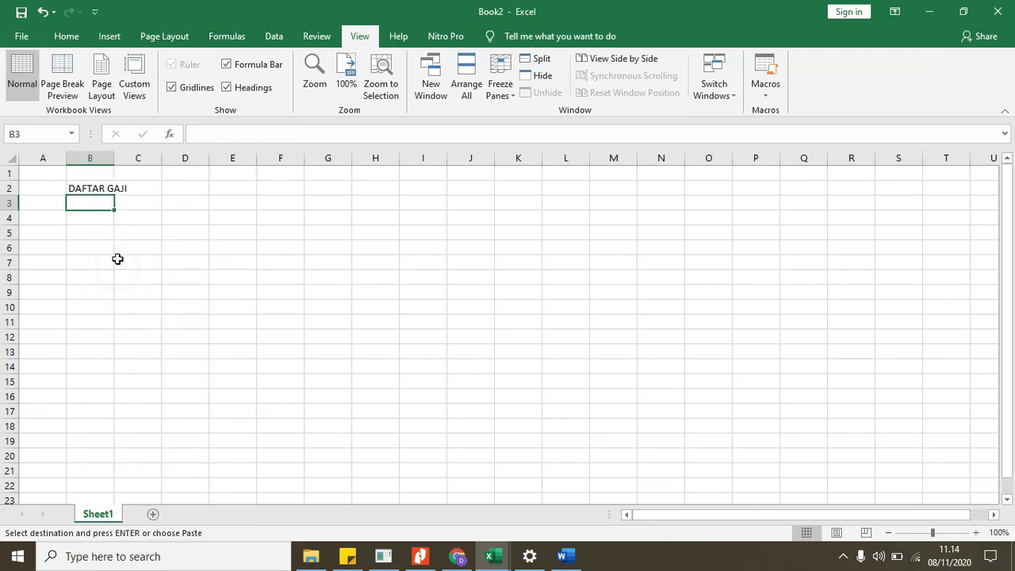
pyautogui.click(136, 207)
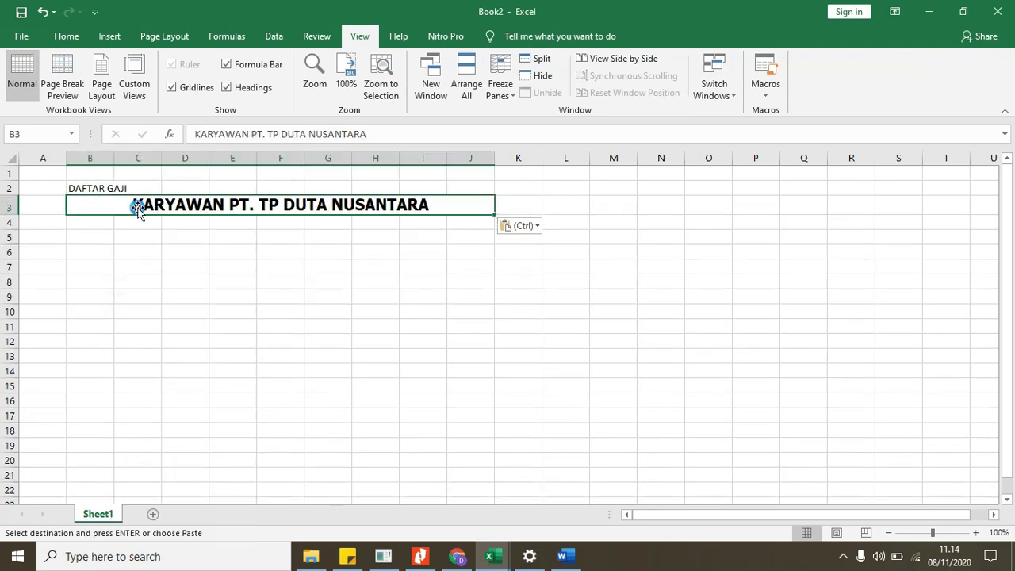
pyautogui.hotkey('ctrl', 'z')
pyautogui.doubleClick(91, 205)
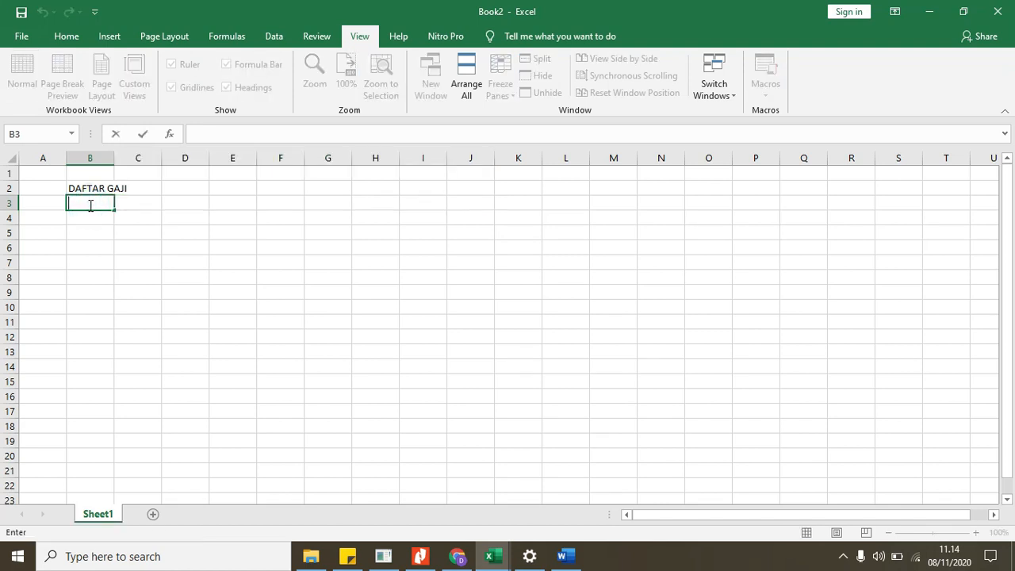
pyautogui.rightClick(91, 206)
pyautogui.click(52, 203)
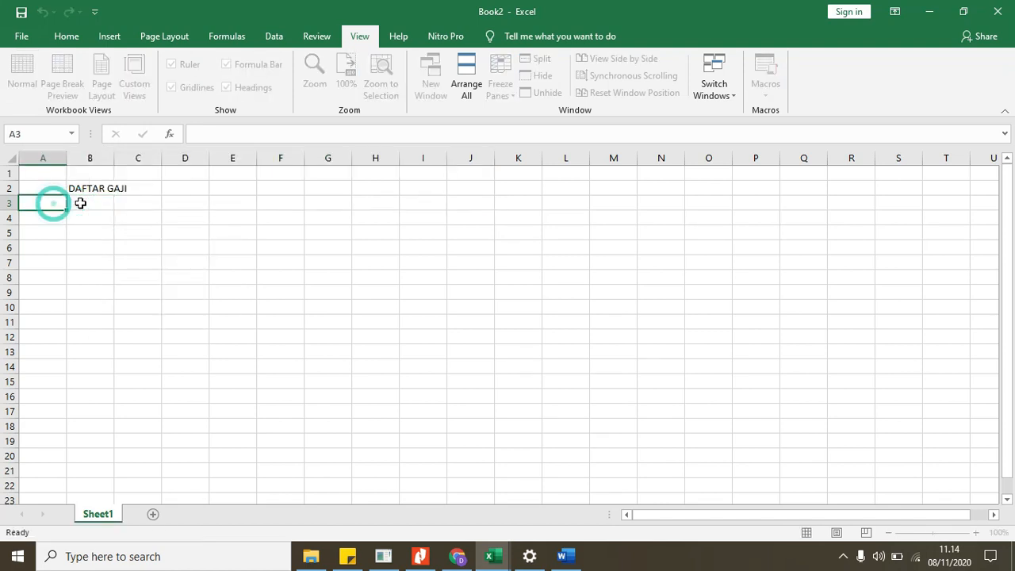
pyautogui.click(80, 204)
pyautogui.rightClick(81, 203)
pyautogui.click(388, 432)
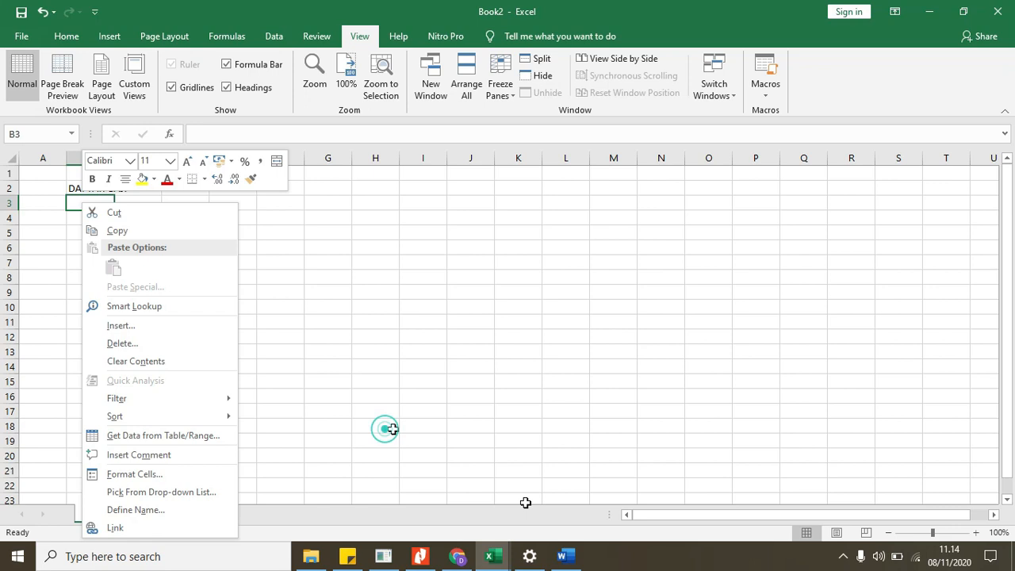
# Copy only the text "KARYAWAN PT. TP DUTA NUSANTARA" from inside cell A3 of the TUGAS EXCEL workbook, without its cell formatting
pyautogui.click(492, 556)
pyautogui.click(423, 512)
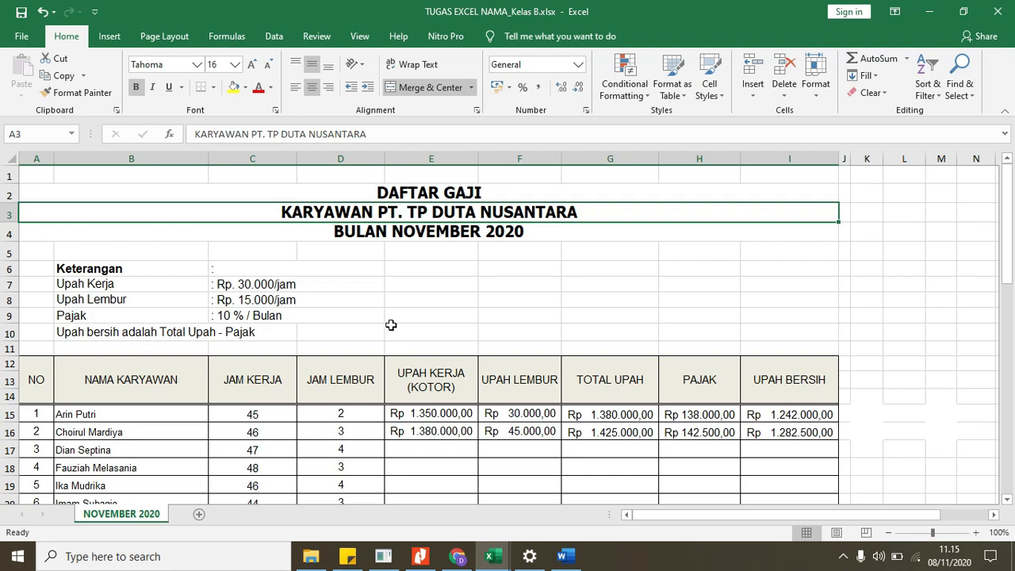
pyautogui.click(412, 230)
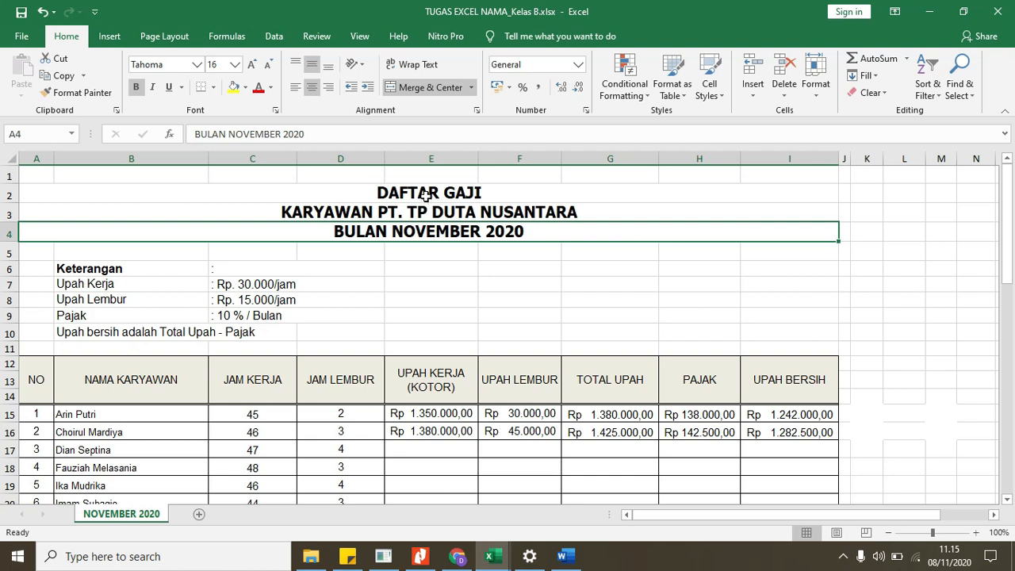
pyautogui.click(437, 209)
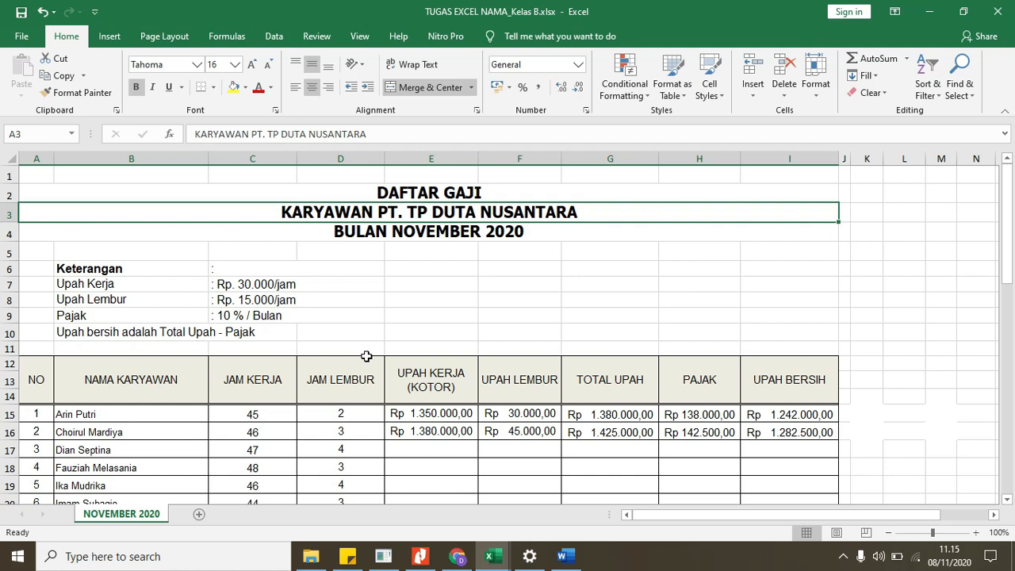
pyautogui.click(511, 232)
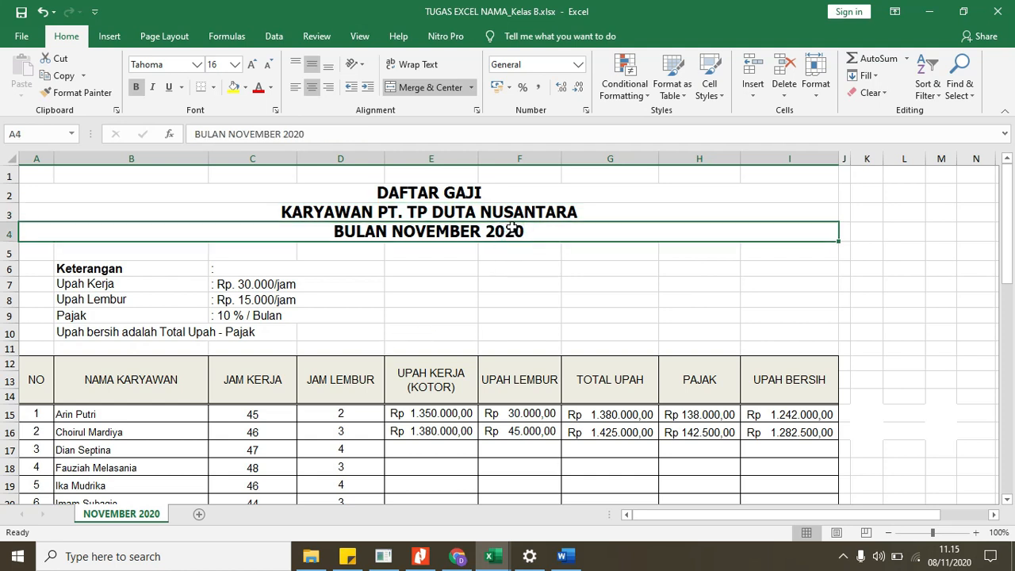
pyautogui.click(496, 211)
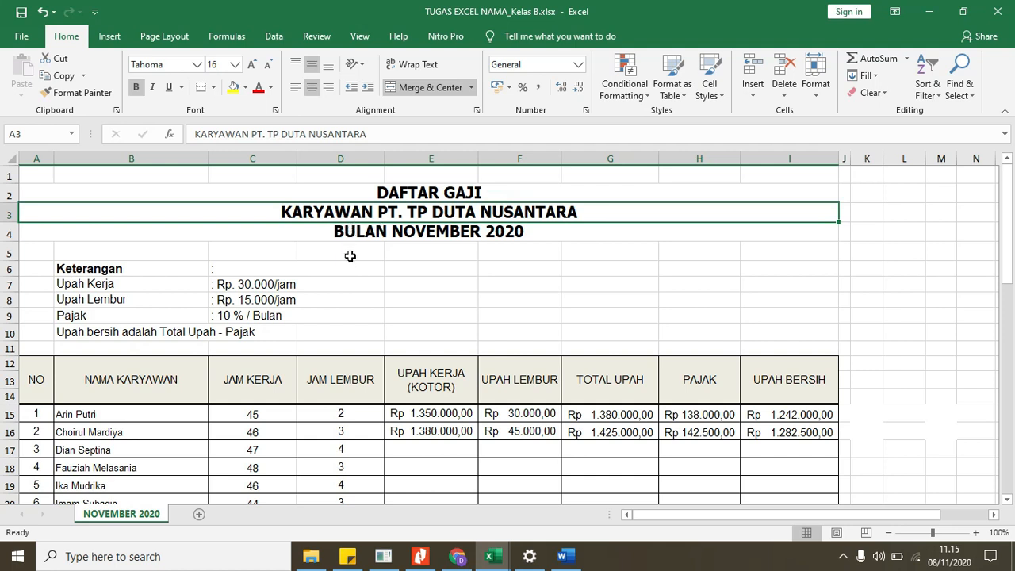
pyautogui.click(361, 231)
pyautogui.click(374, 212)
pyautogui.moveTo(374, 131); pyautogui.dragTo(122, 178)
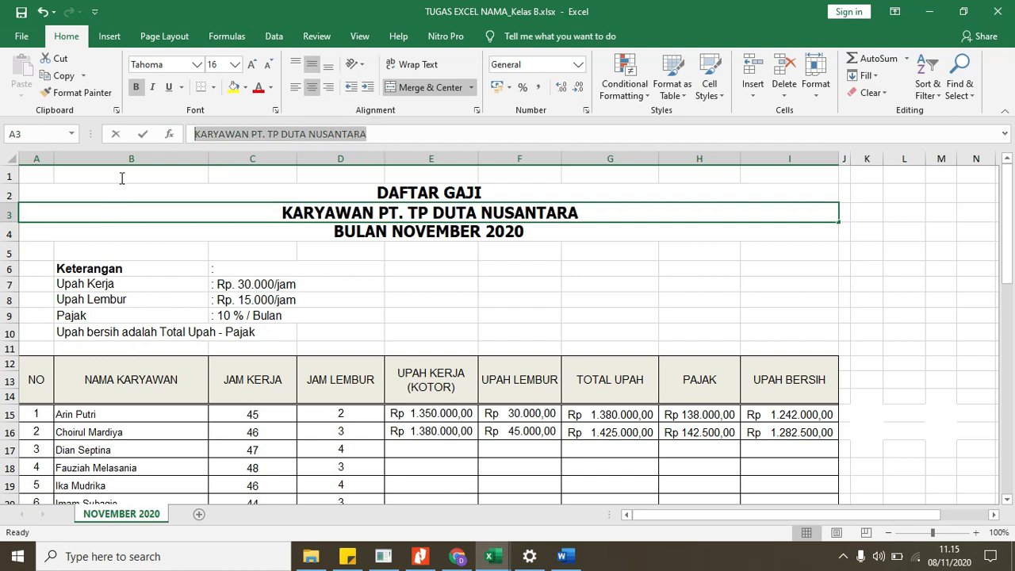
pyautogui.rightClick(229, 136)
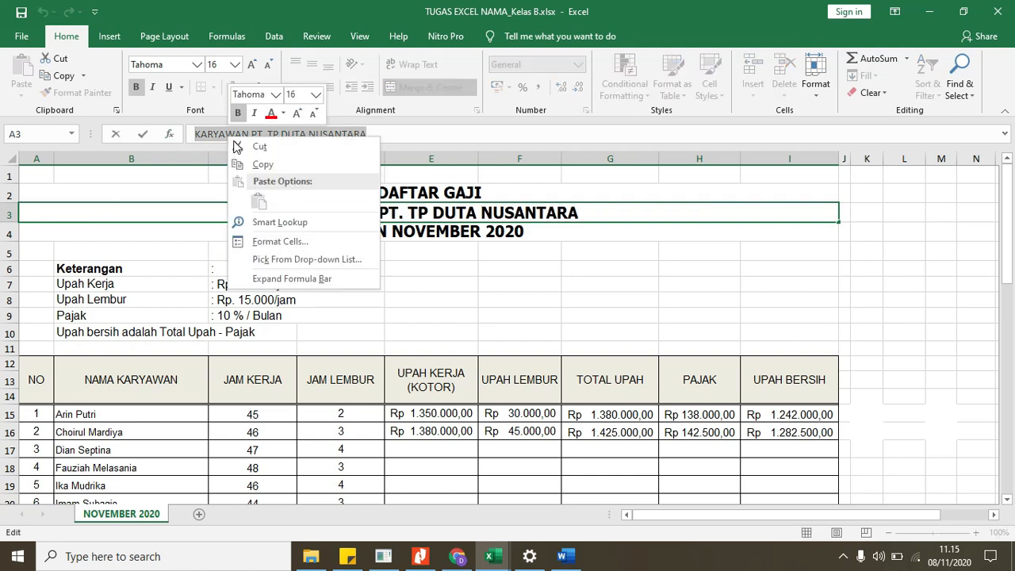
pyautogui.click(259, 164)
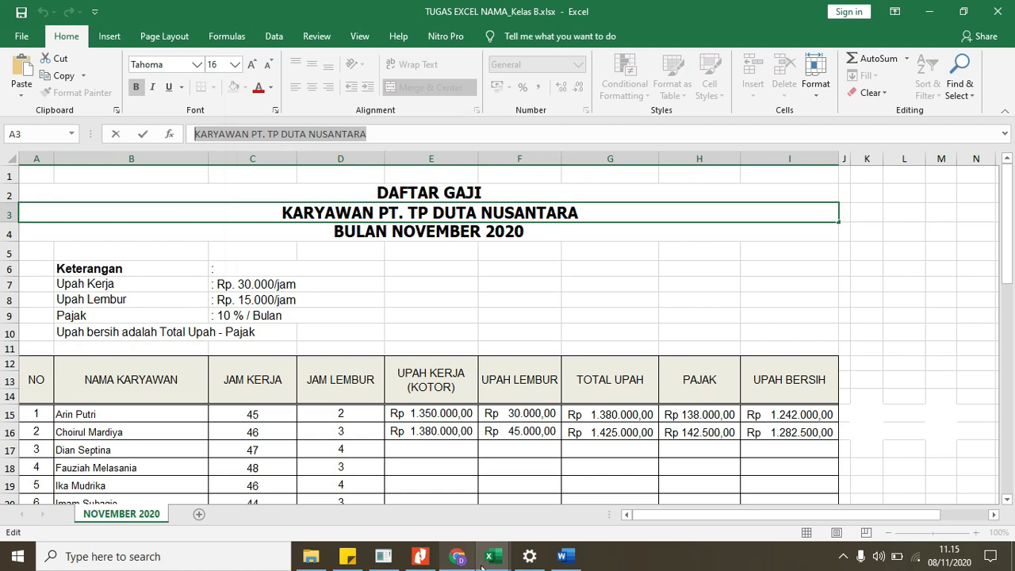
# Paste the copied heading text into cell B3 of Book2
pyautogui.moveTo(497, 558)
pyautogui.click(539, 482)
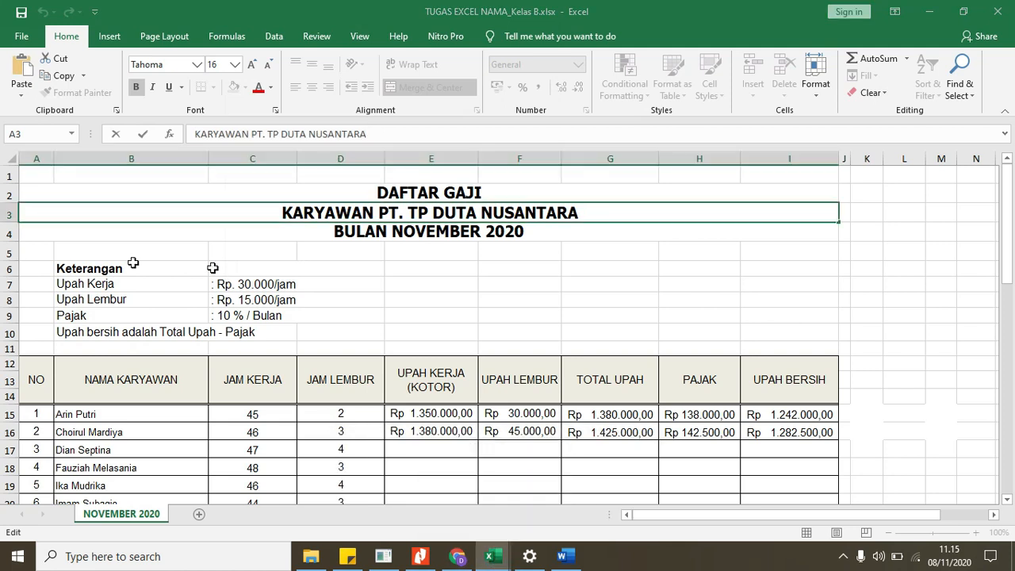
pyautogui.rightClick(96, 204)
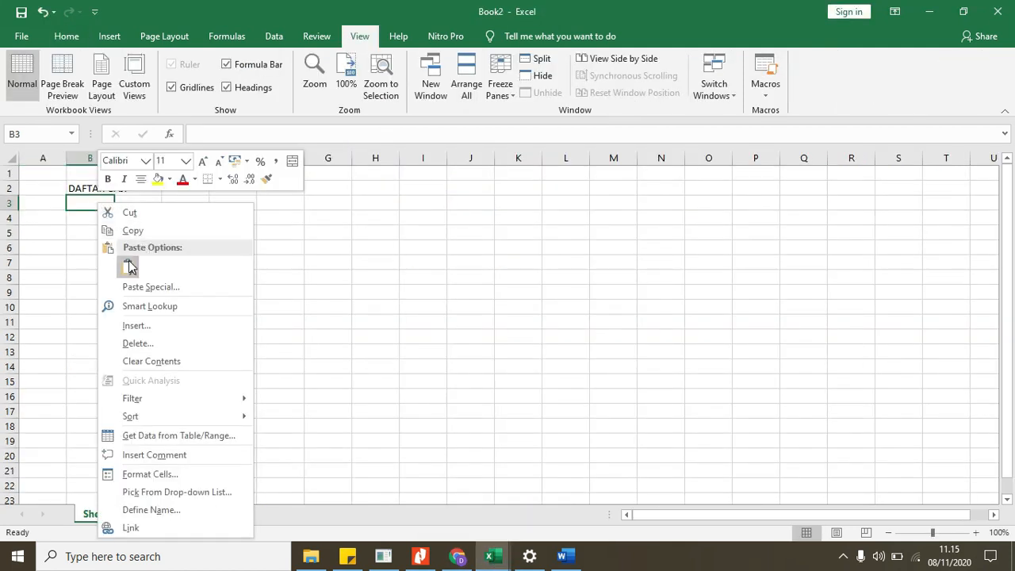
pyautogui.click(127, 263)
# Copy the whole merged heading cell "BULAN NOVEMBER 2020" from row 4 of the TUGAS EXCEL workbook
pyautogui.click(492, 556)
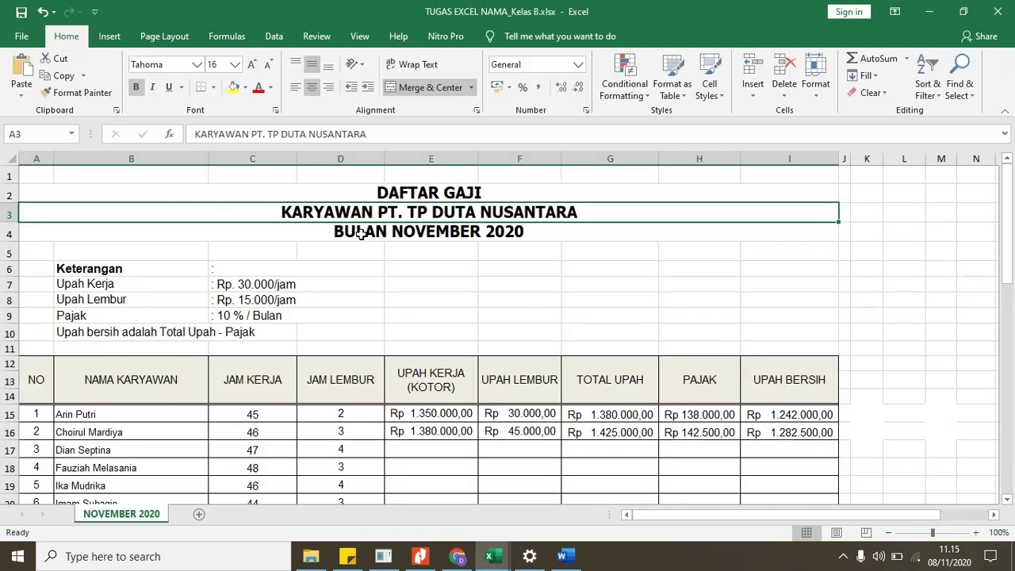
pyautogui.click(361, 233)
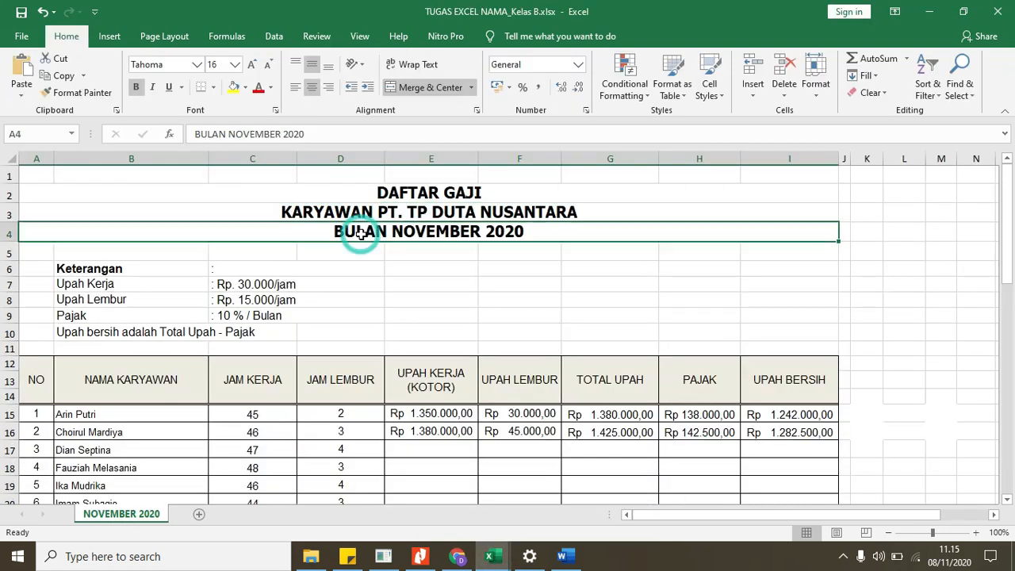
pyautogui.rightClick(361, 232)
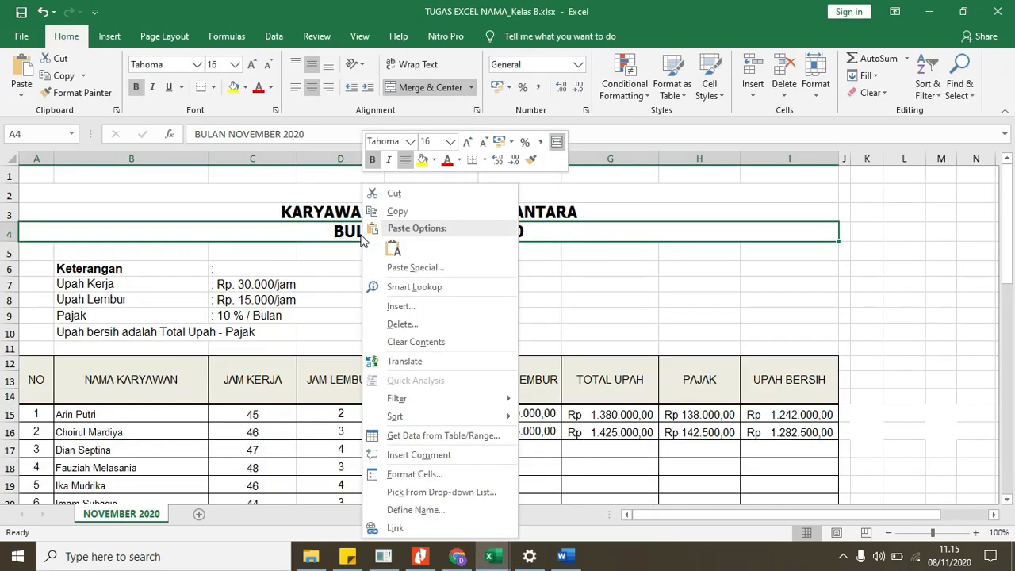
pyautogui.click(402, 209)
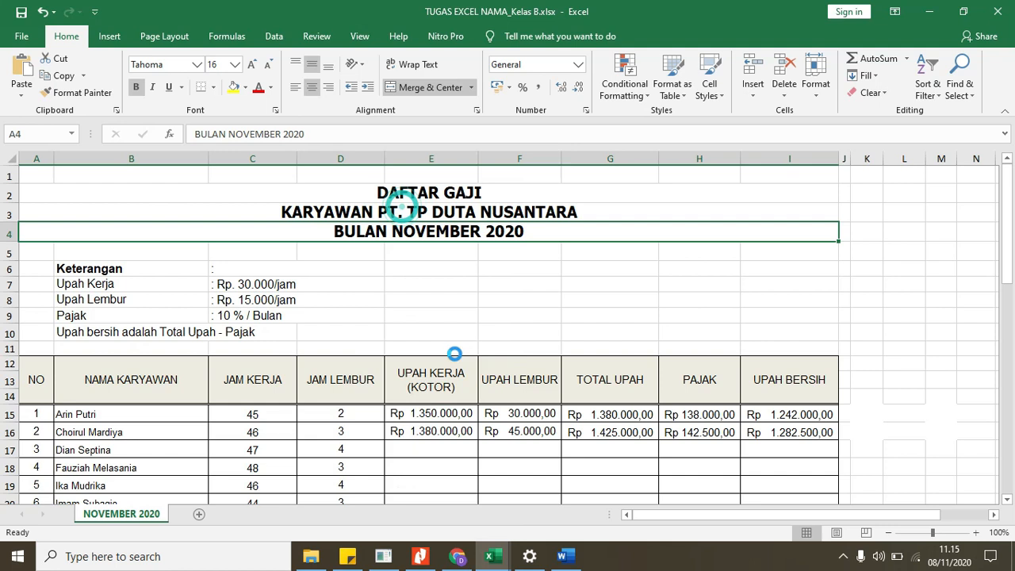
# Paste the copied heading cell with its source formatting into cell A4 of Book2
pyautogui.click(491, 556)
pyautogui.click(565, 492)
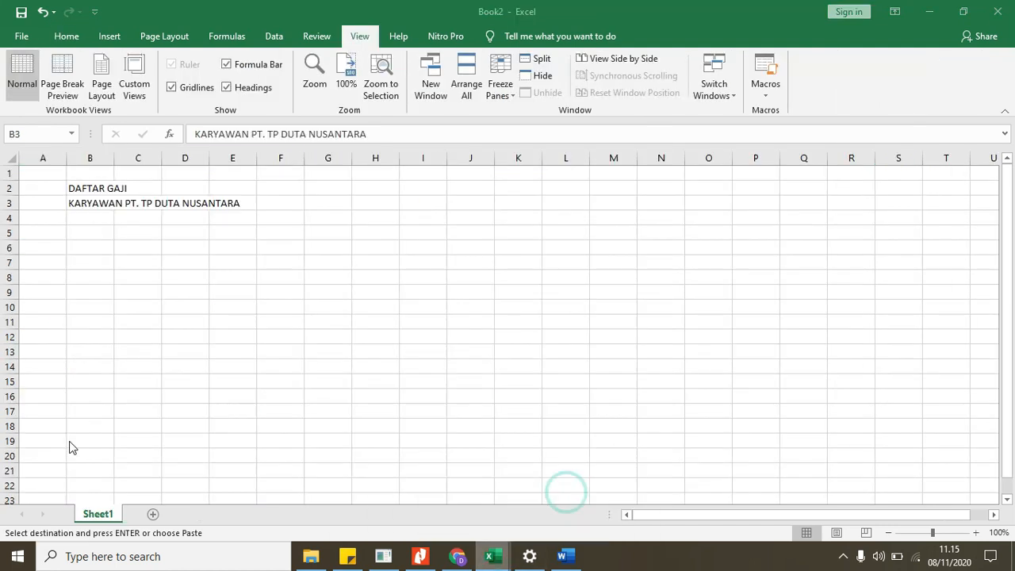
pyautogui.click(48, 216)
pyautogui.rightClick(49, 217)
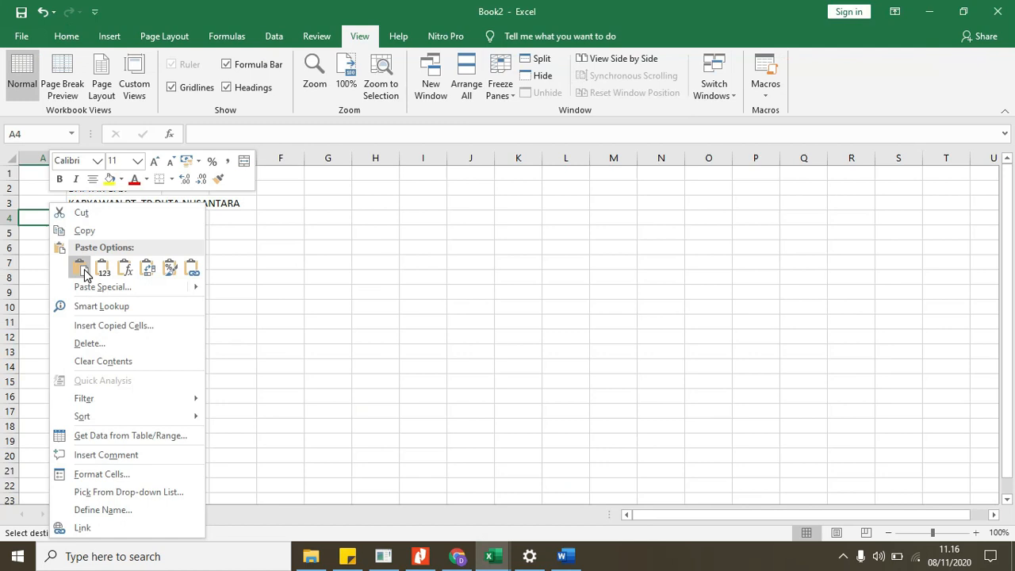
pyautogui.click(82, 270)
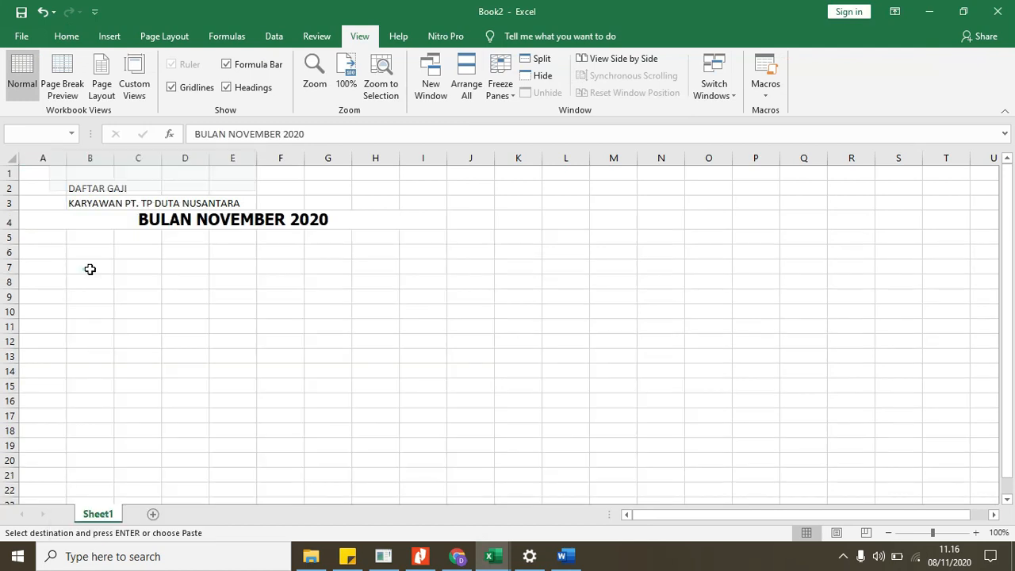
# Compare the merged, formatted heading in row 4 of Book2 with its source and with the plain text headings in rows 2 and 3
pyautogui.click(476, 556)
pyautogui.click(410, 511)
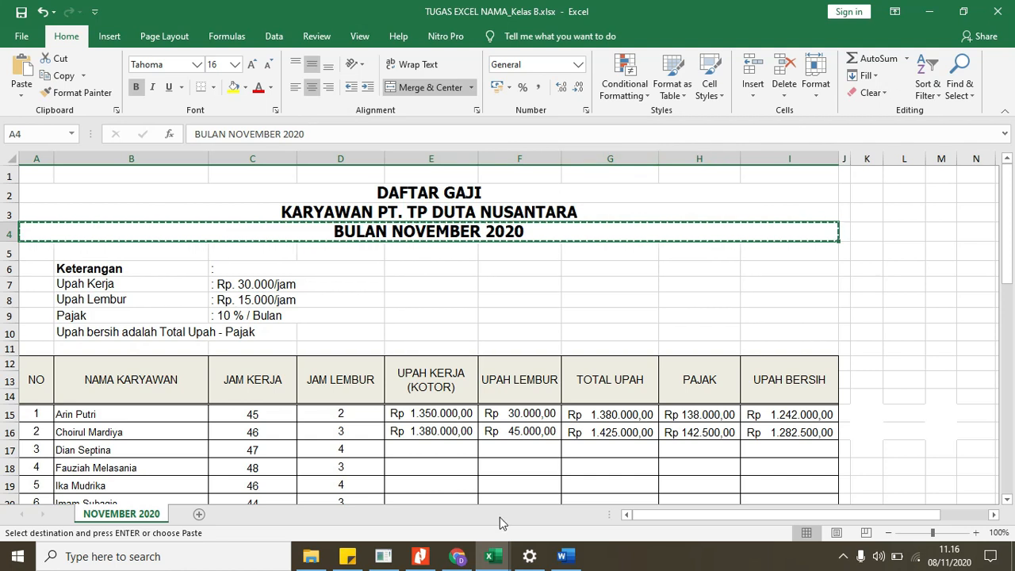
pyautogui.click(490, 557)
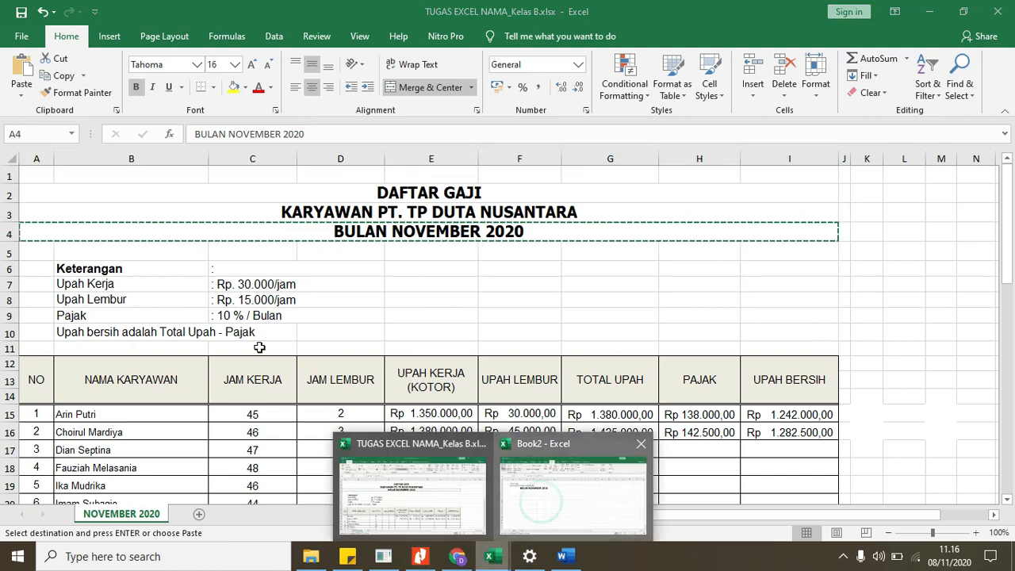
pyautogui.click(573, 496)
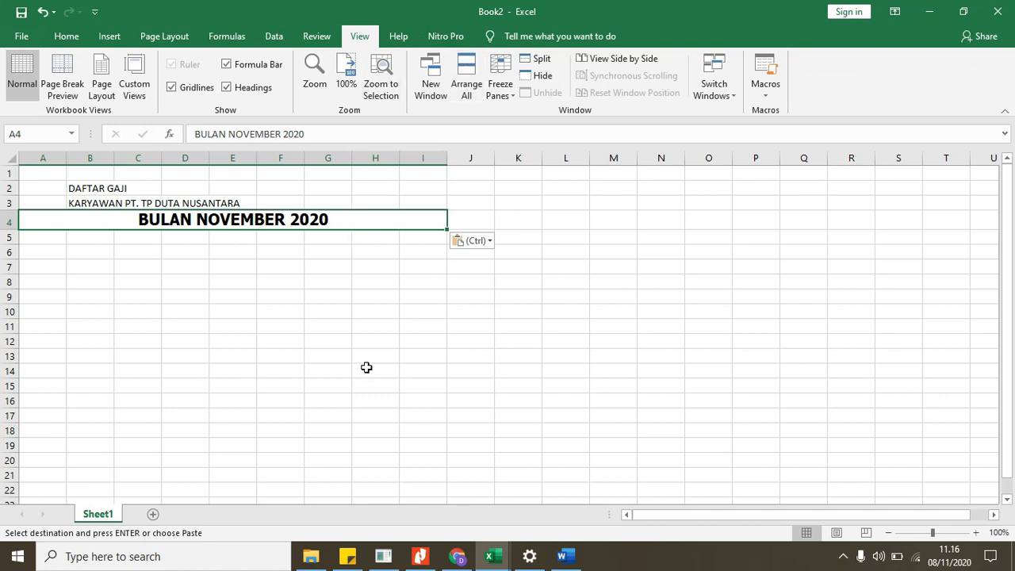
pyautogui.click(266, 304)
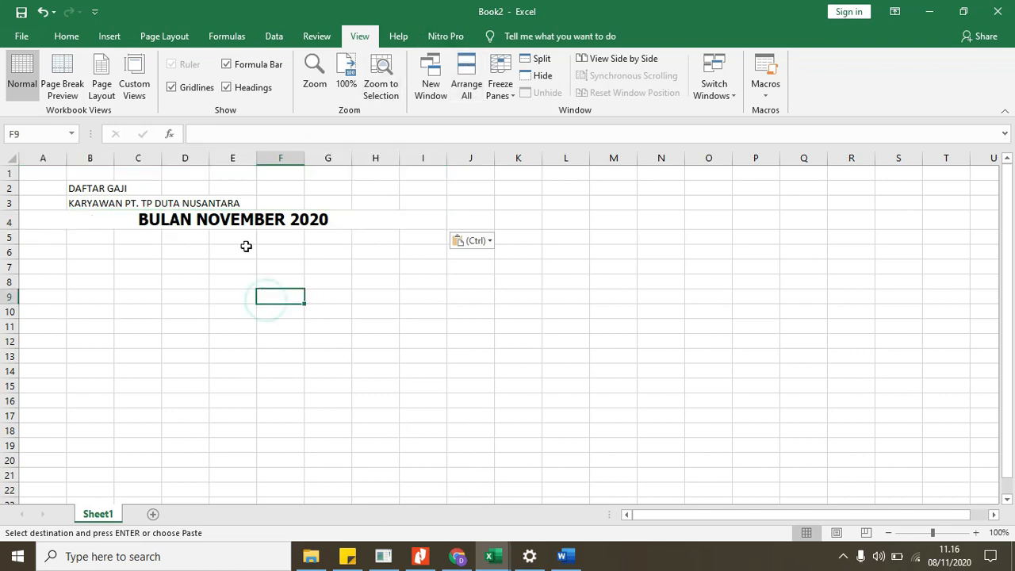
pyautogui.click(245, 225)
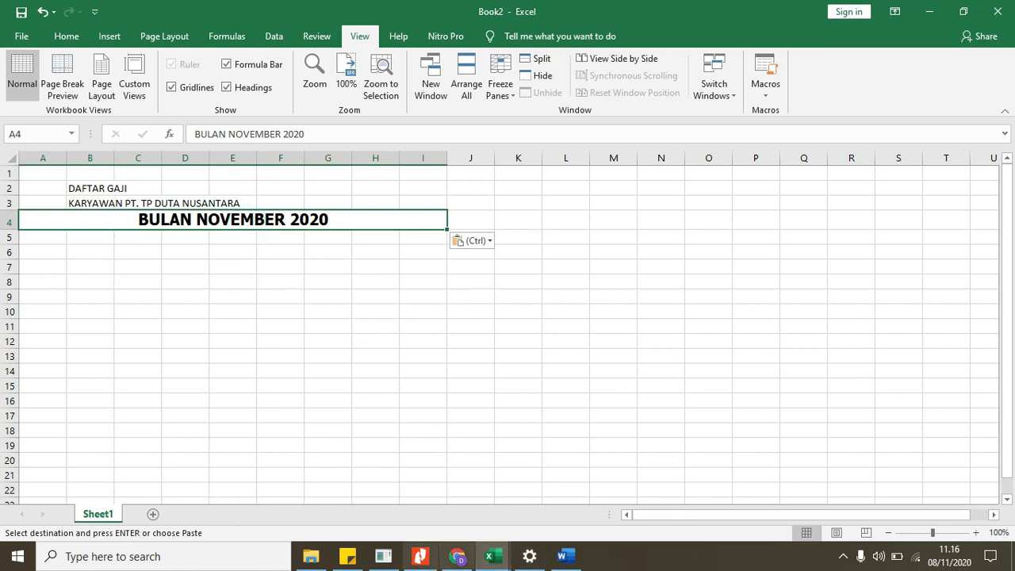
pyautogui.moveTo(427, 499)
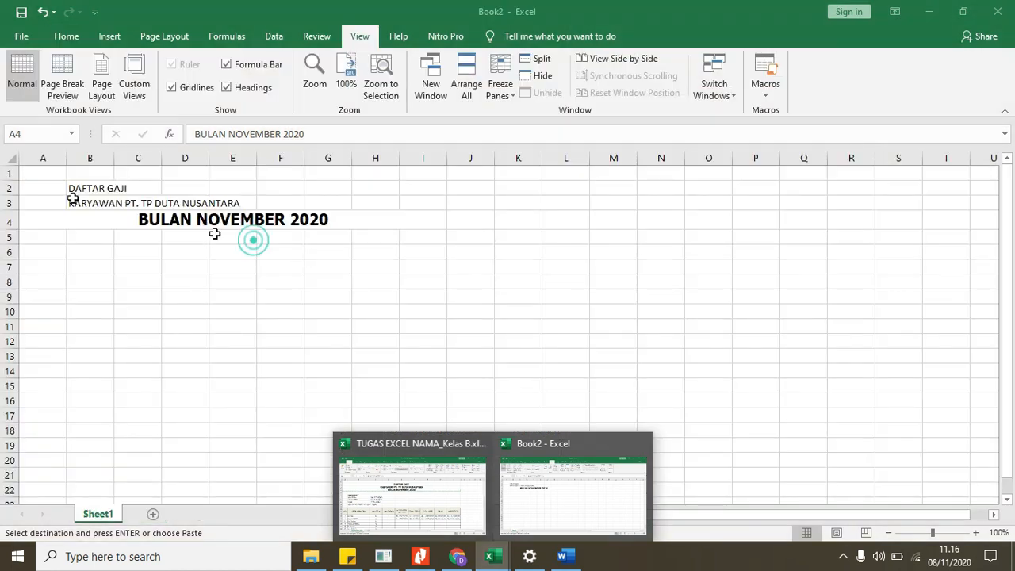
pyautogui.click(77, 191)
pyautogui.click(185, 187)
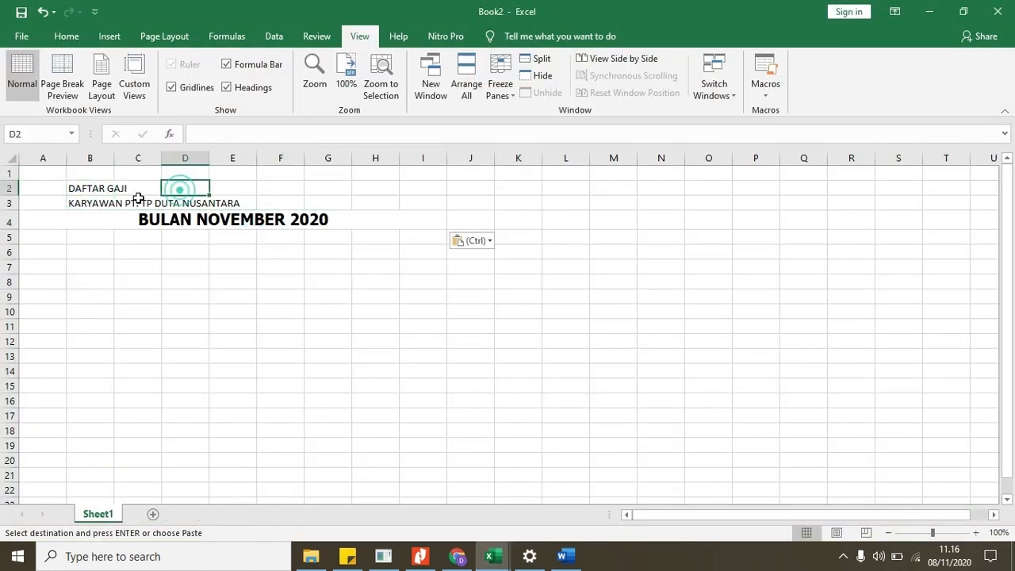
pyautogui.click(34, 191)
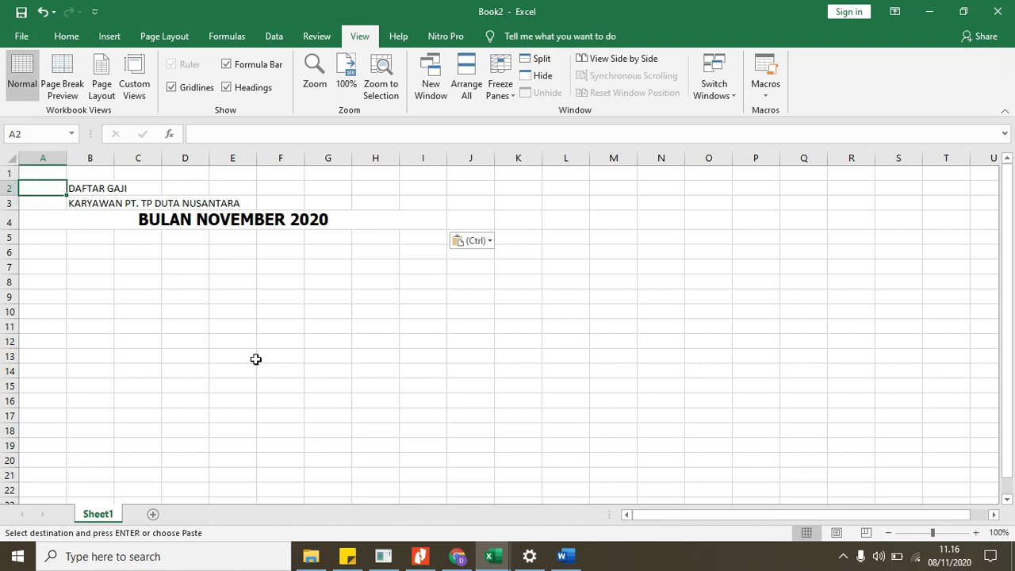
# After checking the merged row 4 heading in the TUGAS EXCEL workbook, merge and center cells A2:I2 in Book2
pyautogui.moveTo(492, 556)
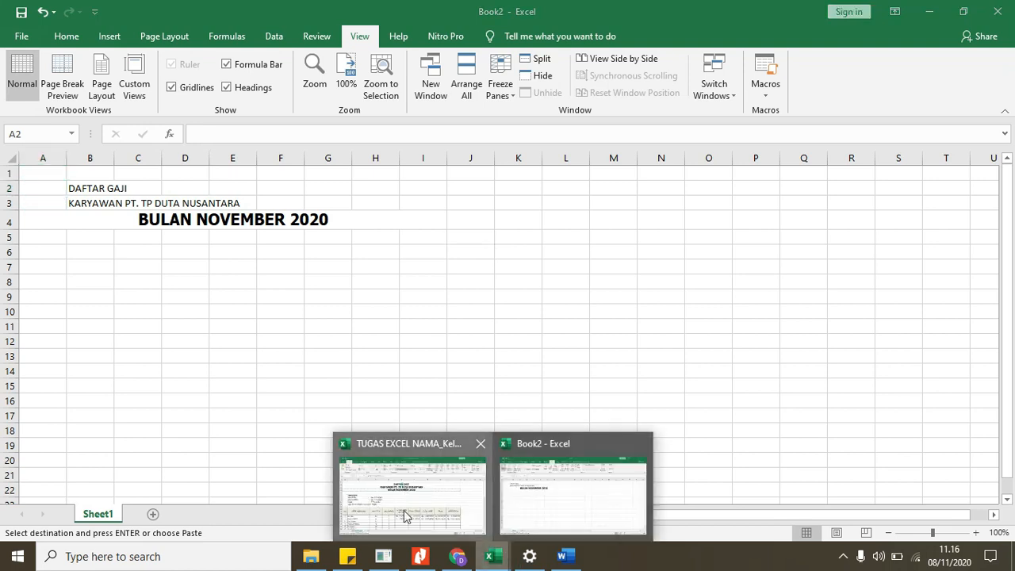
pyautogui.click(406, 488)
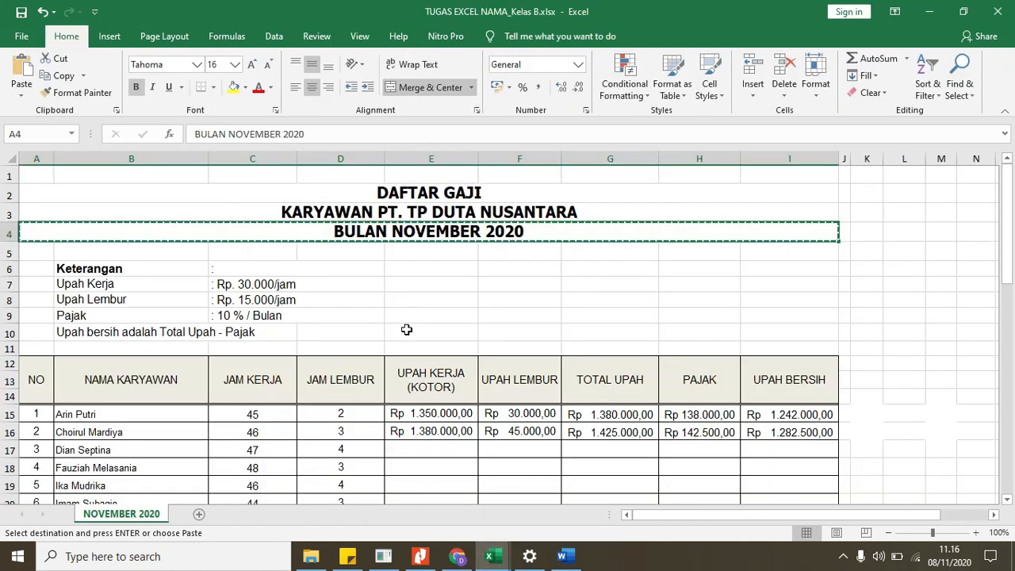
pyautogui.click(434, 251)
pyautogui.click(440, 233)
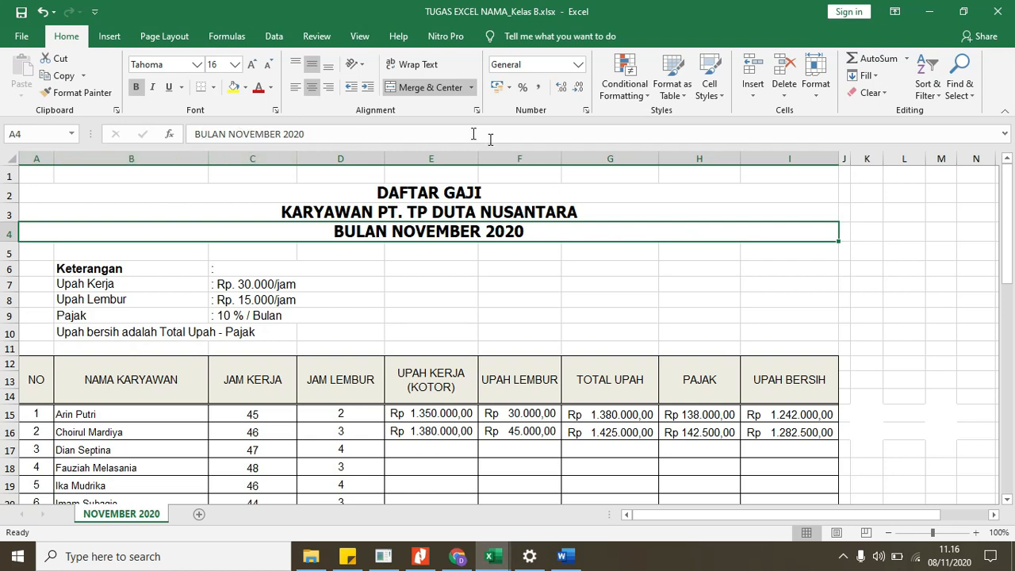
pyautogui.click(487, 564)
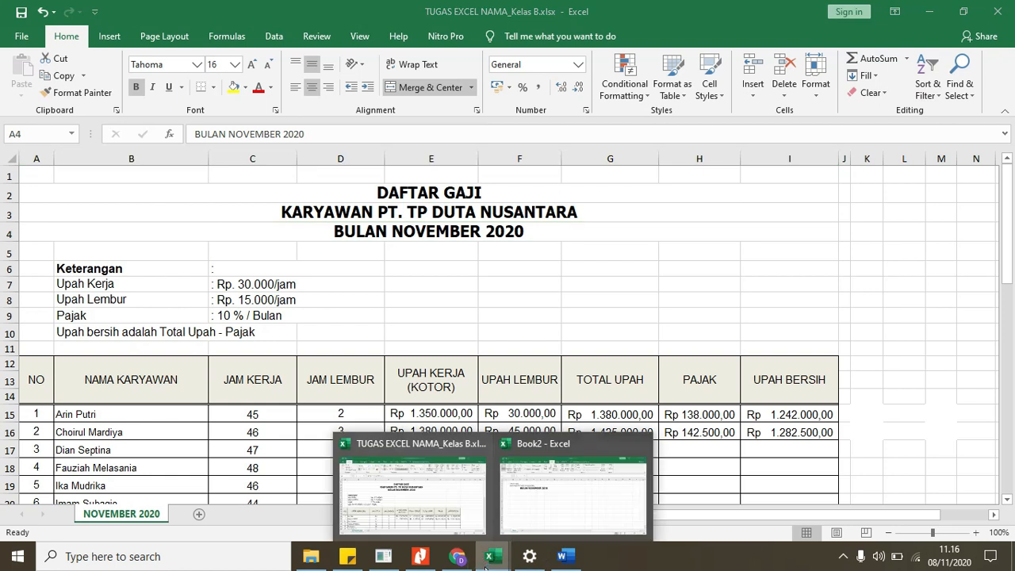
pyautogui.click(554, 494)
pyautogui.click(35, 204)
pyautogui.click(33, 193)
pyautogui.click(32, 186)
pyautogui.moveTo(32, 187); pyautogui.dragTo(441, 184)
pyautogui.click(65, 35)
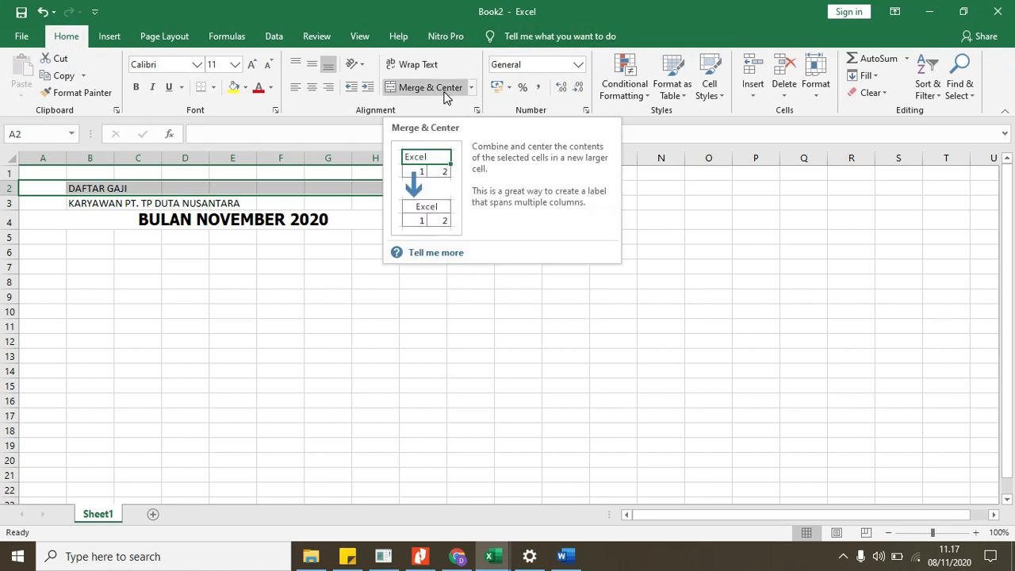
pyautogui.click(445, 89)
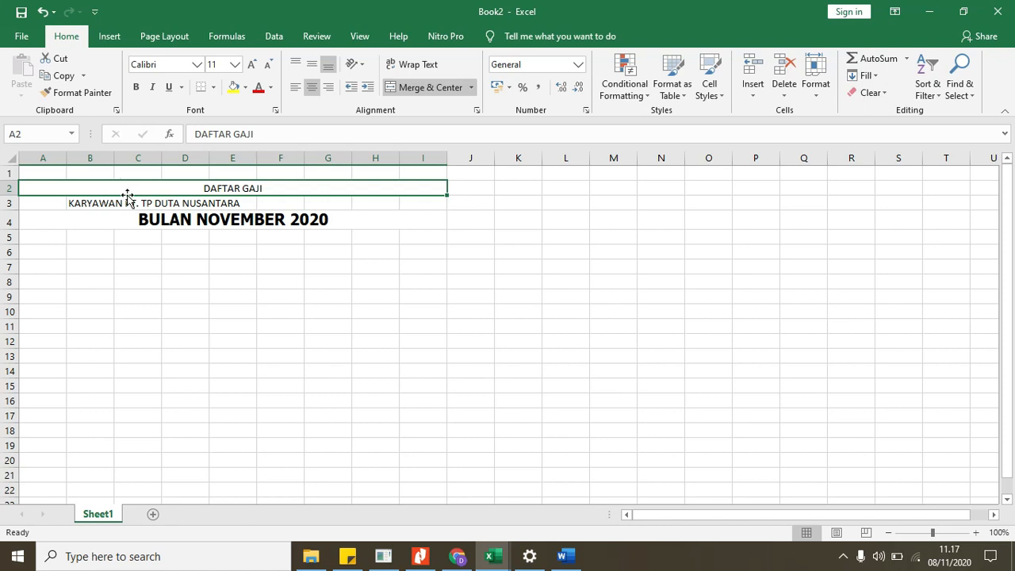
# Merge and center cells A3:I3, which hold the company heading
pyautogui.click(42, 205)
pyautogui.moveTo(42, 207); pyautogui.dragTo(439, 201)
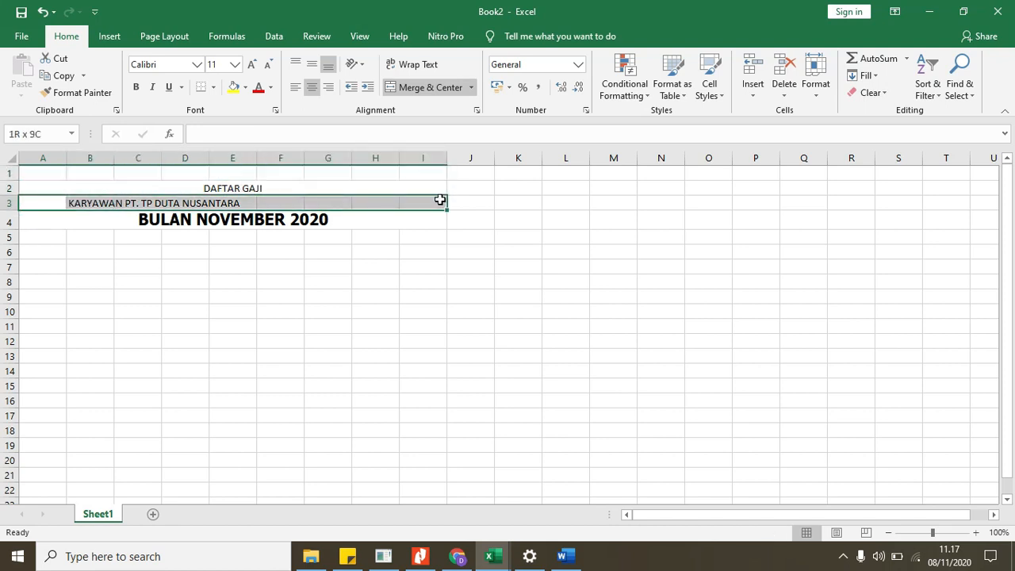
pyautogui.click(433, 89)
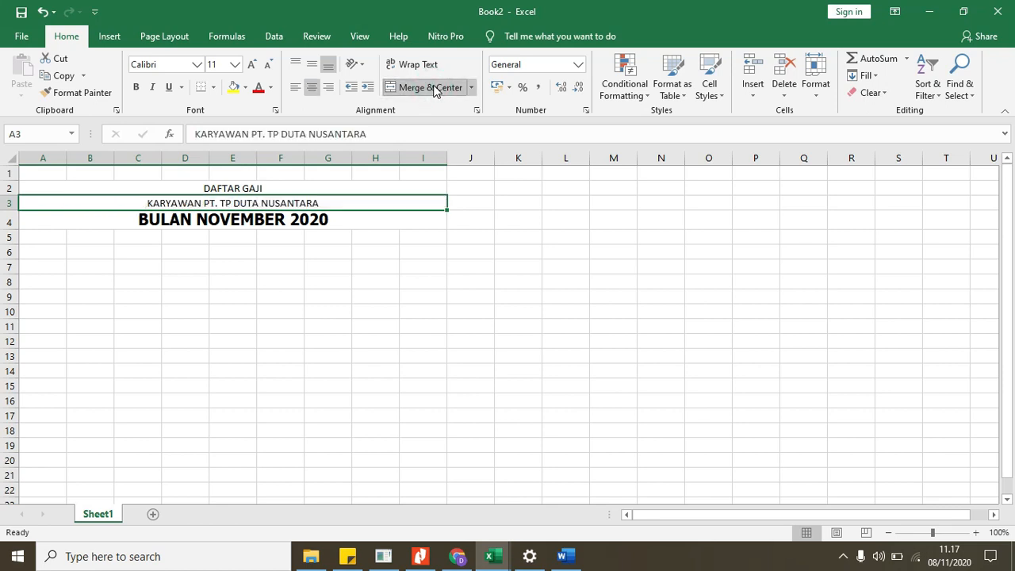
# Increase the font size of the headings in rows 2 and 3 to 16
pyautogui.click(226, 190)
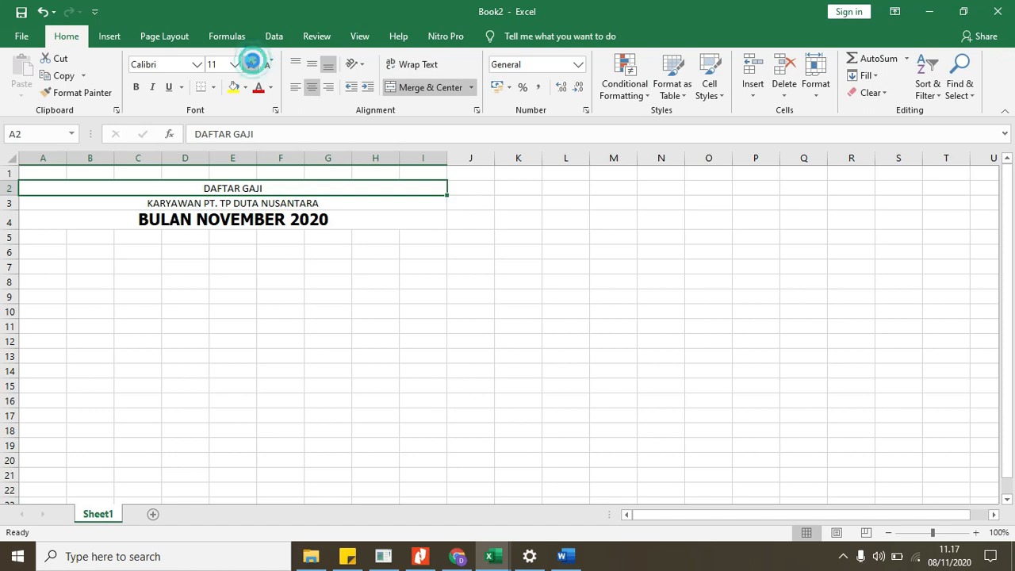
pyautogui.click(252, 65)
pyautogui.click(252, 64)
pyautogui.click(225, 210)
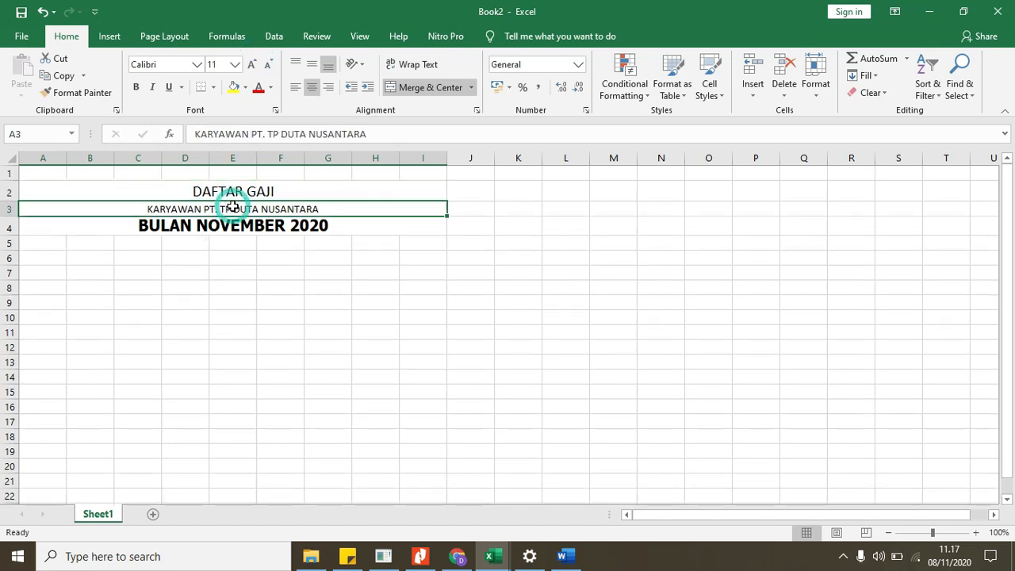
pyautogui.click(254, 65)
pyautogui.click(254, 65)
pyautogui.click(254, 65)
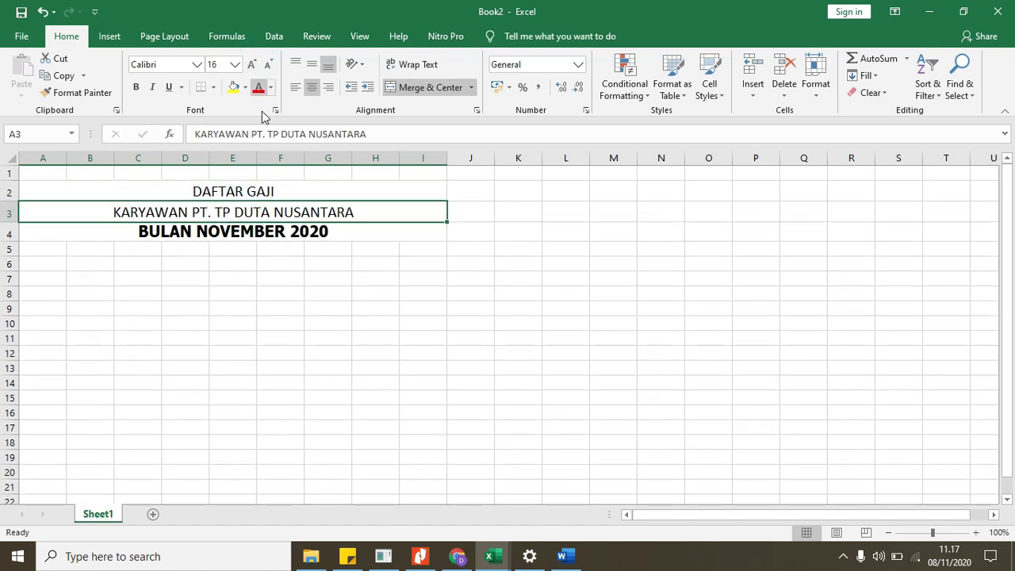
# Make the headings in rows 3 and 2 bold
pyautogui.click(136, 87)
pyautogui.click(211, 190)
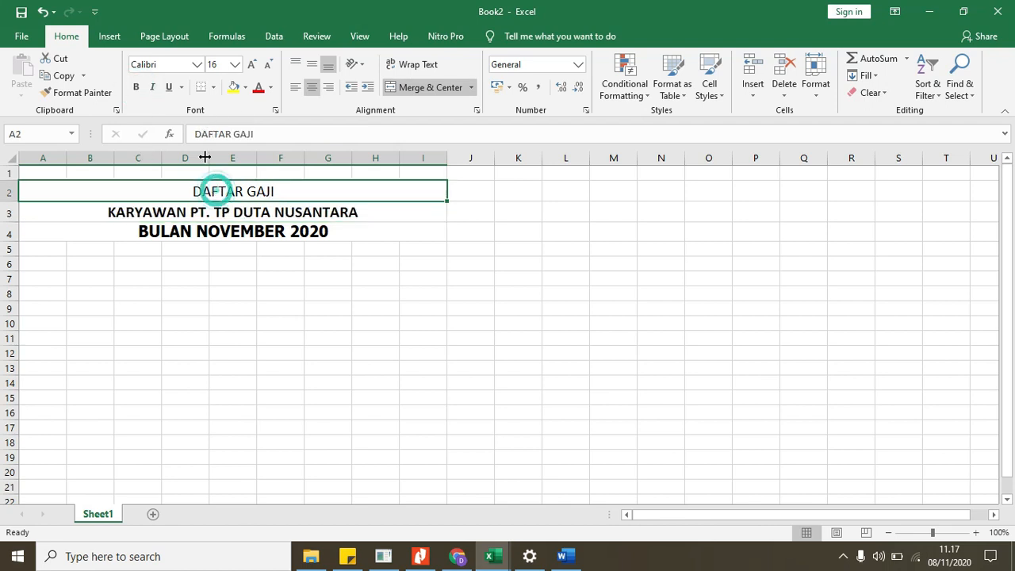
pyautogui.click(136, 87)
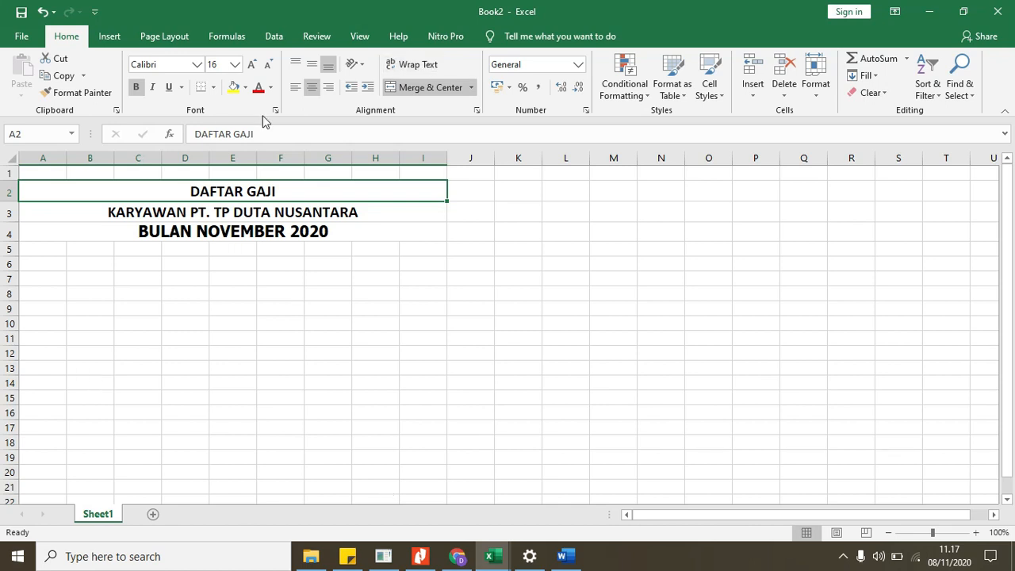
# Increase the font size of the "DAFTAR GAJI" heading to 24
pyautogui.click(251, 64)
pyautogui.click(251, 64)
pyautogui.click(252, 64)
pyautogui.click(251, 64)
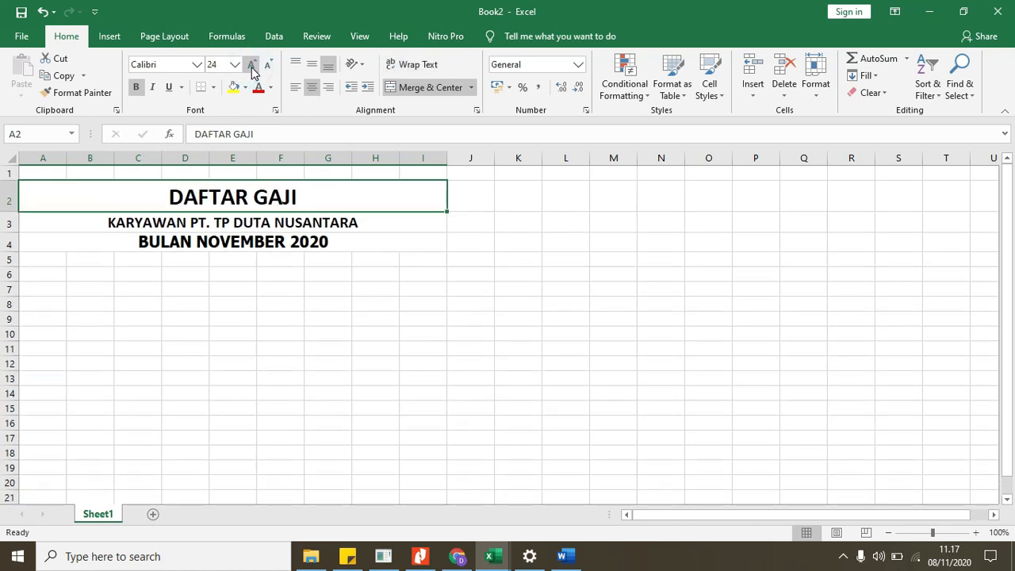
pyautogui.click(280, 264)
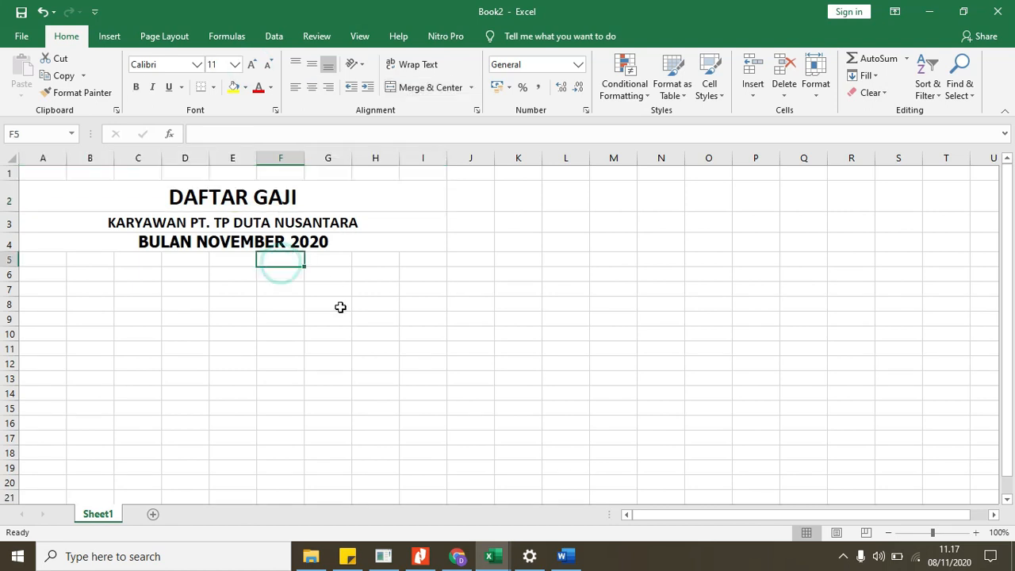
# Check the notes block in the TUGAS EXCEL workbook, and enter "Keterangan" in B6 and ":" in C6 of Book2
pyautogui.click(491, 557)
pyautogui.click(396, 511)
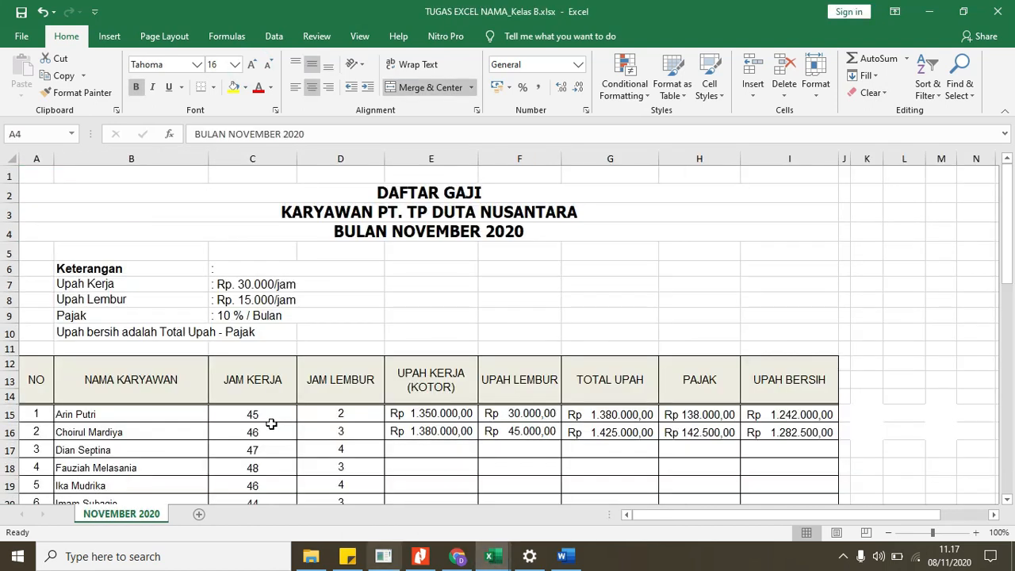
pyautogui.click(151, 273)
pyautogui.scroll(-1, 152, 278)
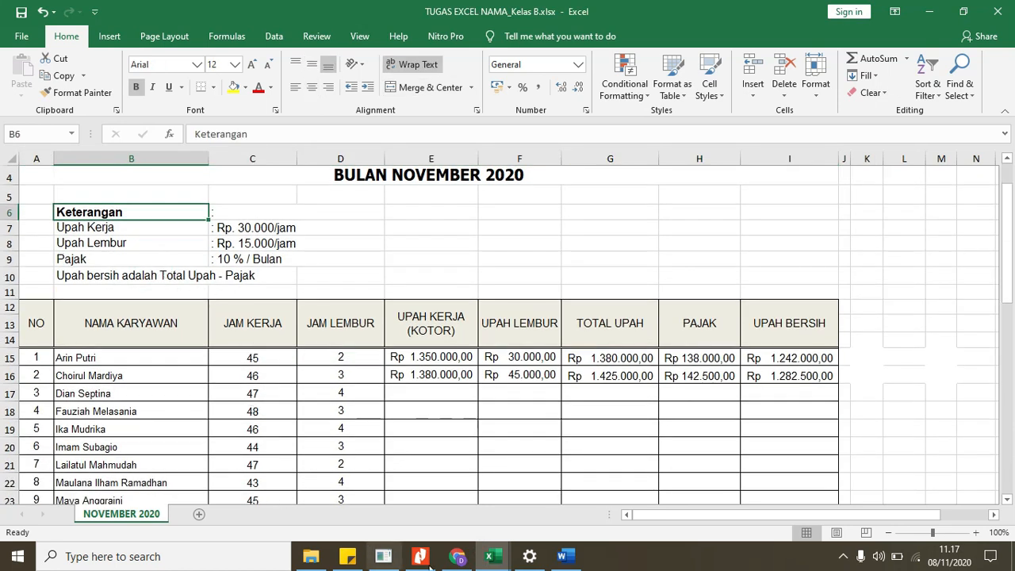
pyautogui.click(490, 556)
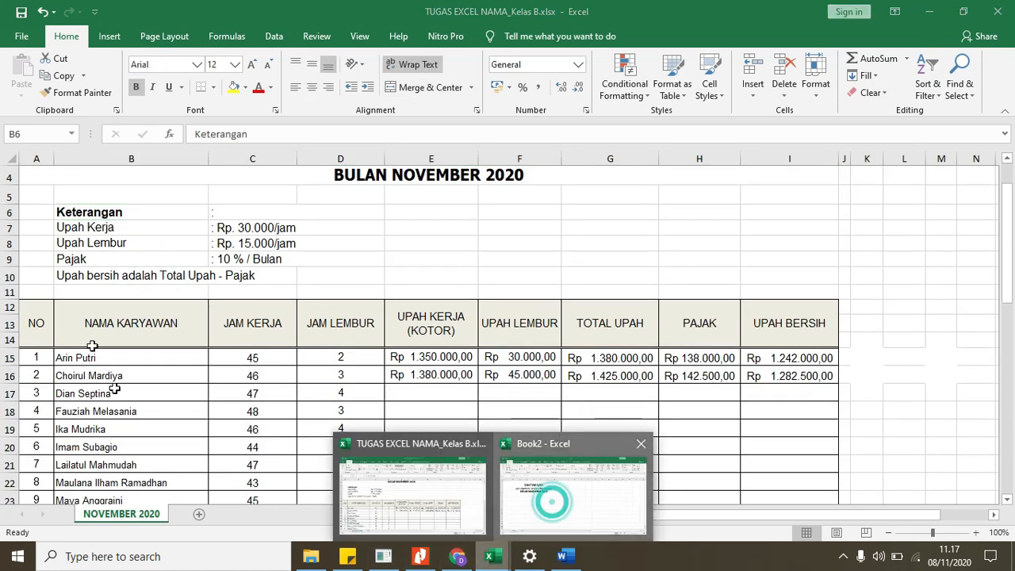
pyautogui.click(553, 501)
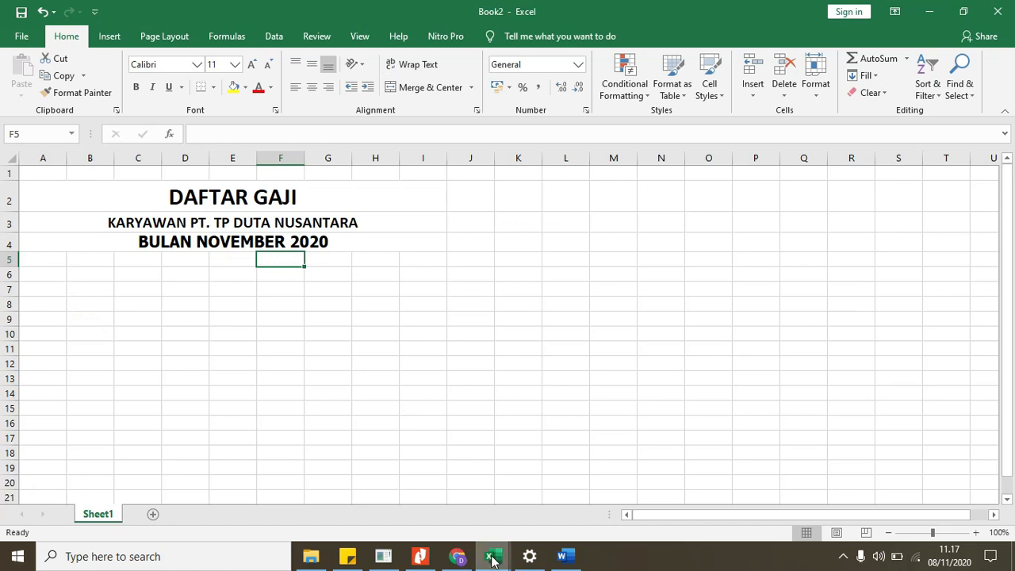
pyautogui.click(84, 273)
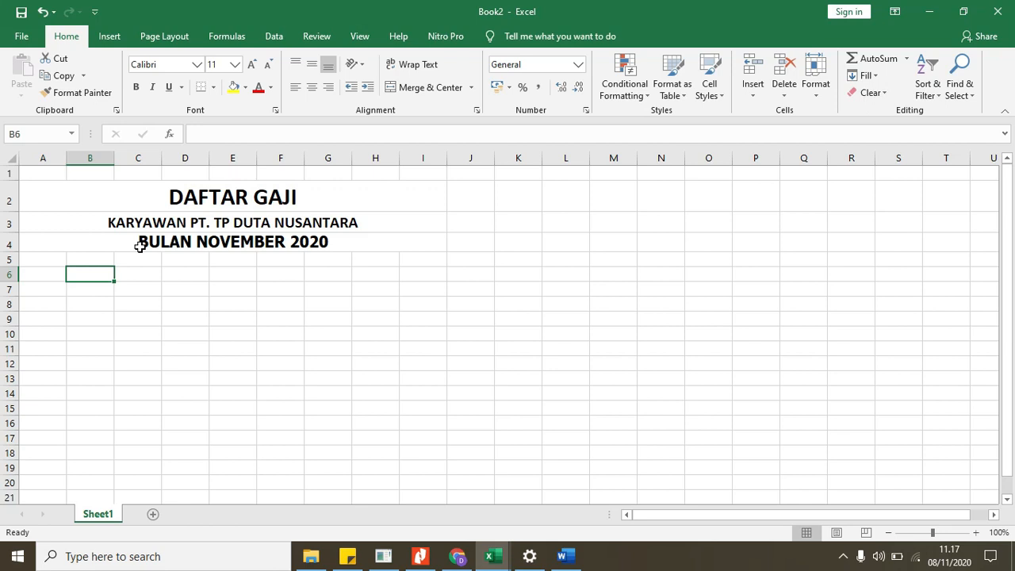
pyautogui.write('Keterangan')
pyautogui.press('Tab')
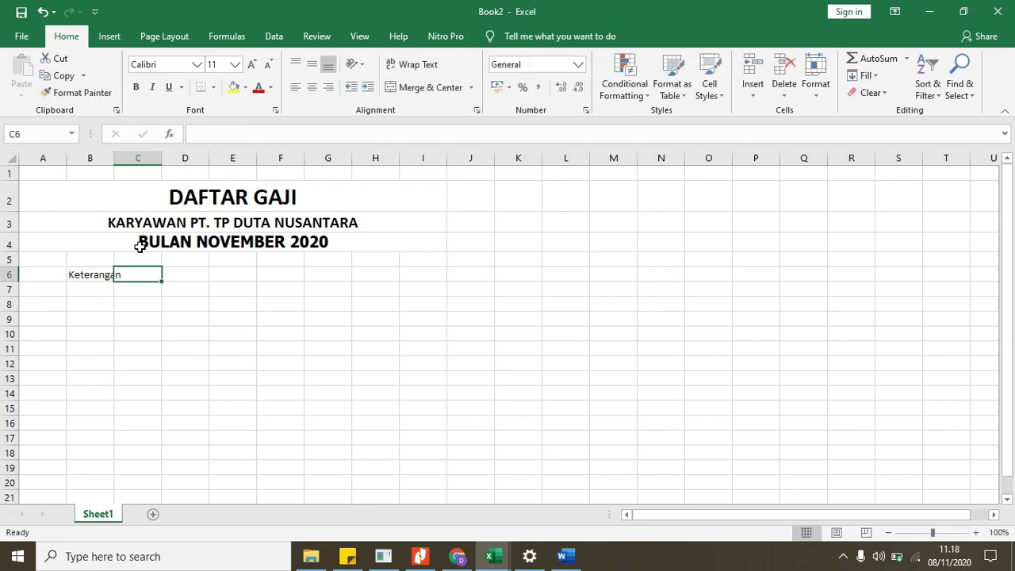
pyautogui.write(':')
pyautogui.press('Return')
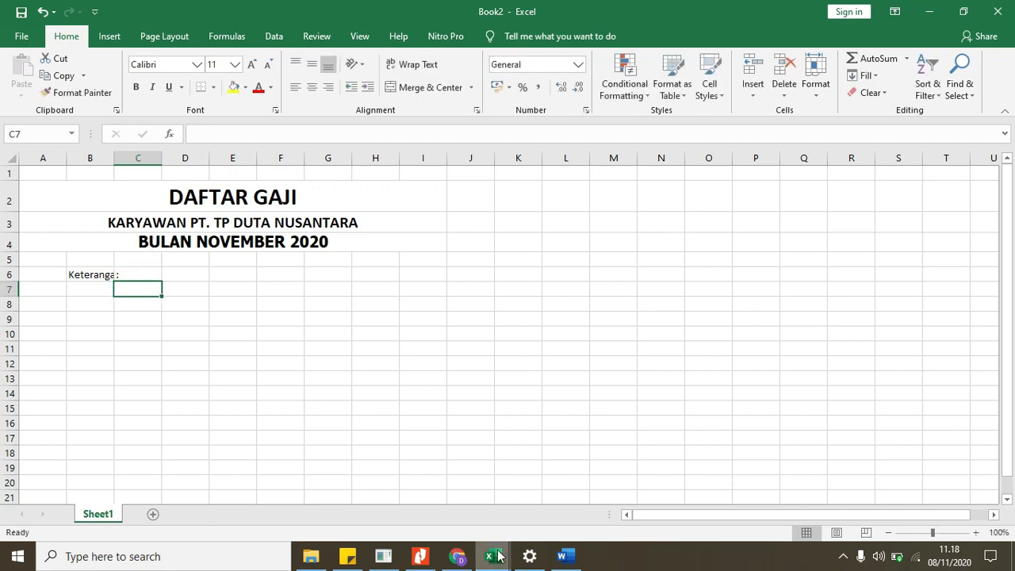
# Widen column B to fit the "Keterangan" label and make cell B6 bold
pyautogui.click(102, 276)
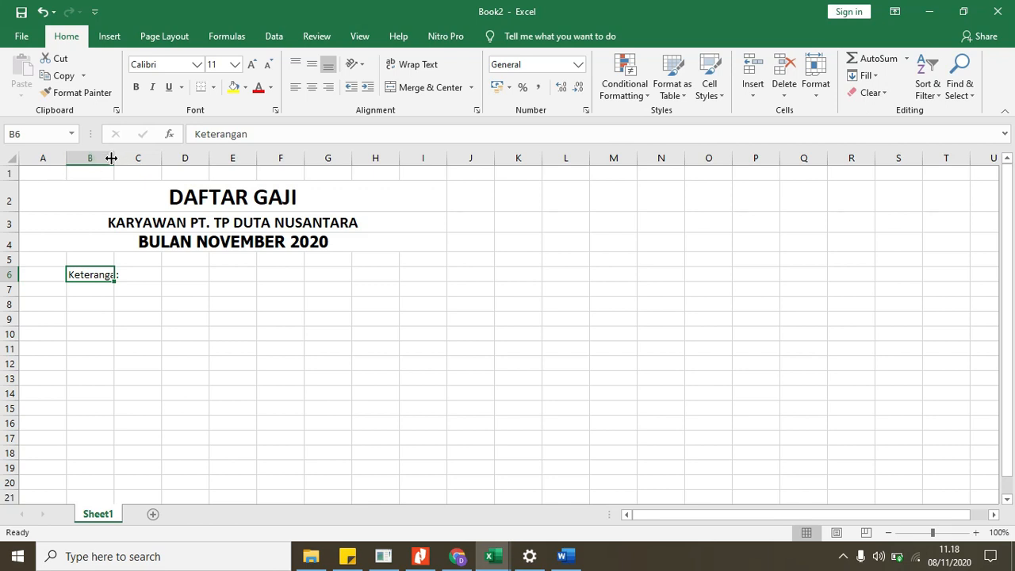
pyautogui.moveTo(114, 158); pyautogui.dragTo(123, 157)
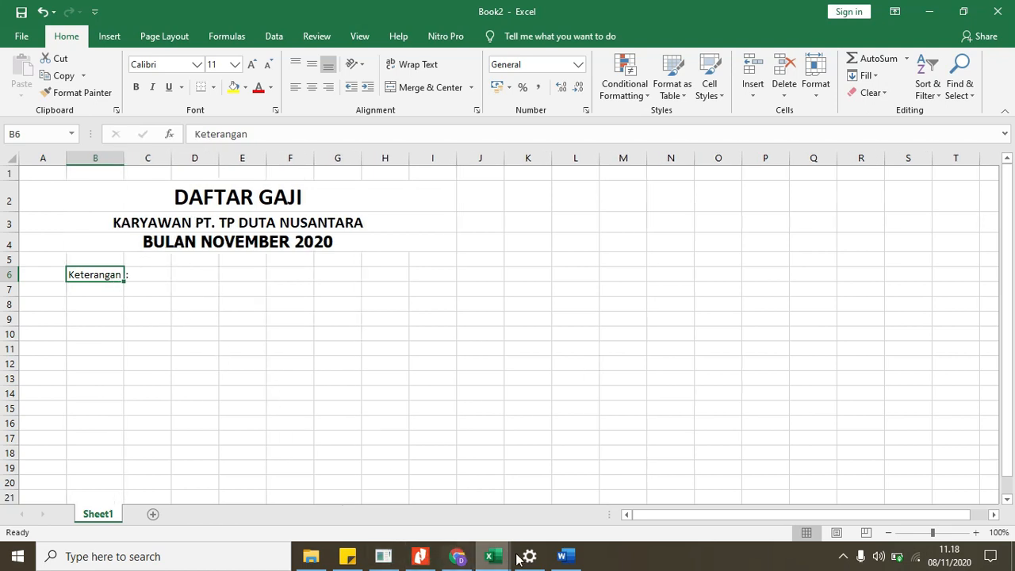
pyautogui.click(137, 89)
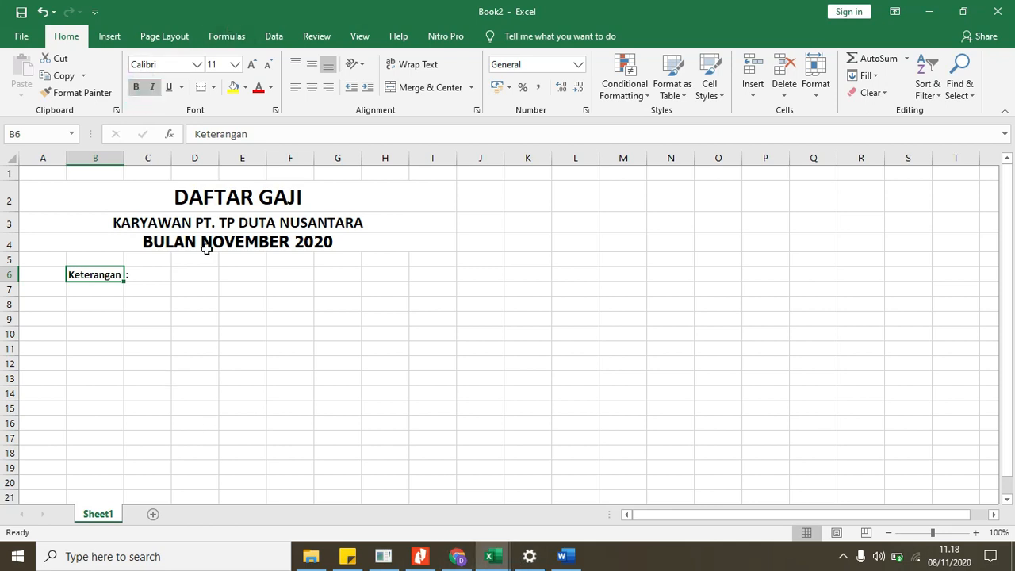
# Copy the wage and tax notes in B7:D9 of the TUGAS EXCEL workbook and select cell B7 in Book2 as destination
pyautogui.moveTo(496, 561)
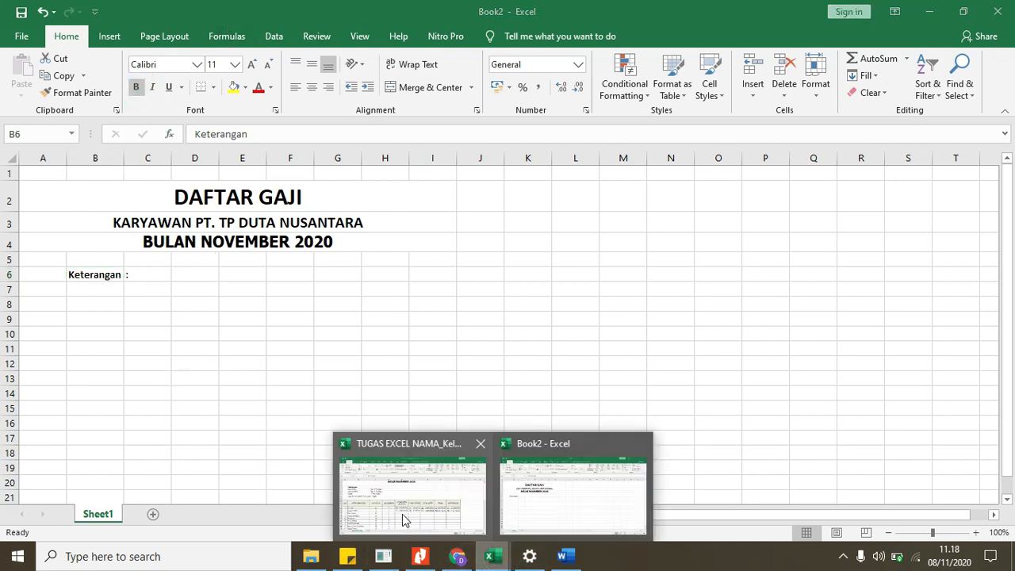
pyautogui.click(404, 500)
pyautogui.click(164, 230)
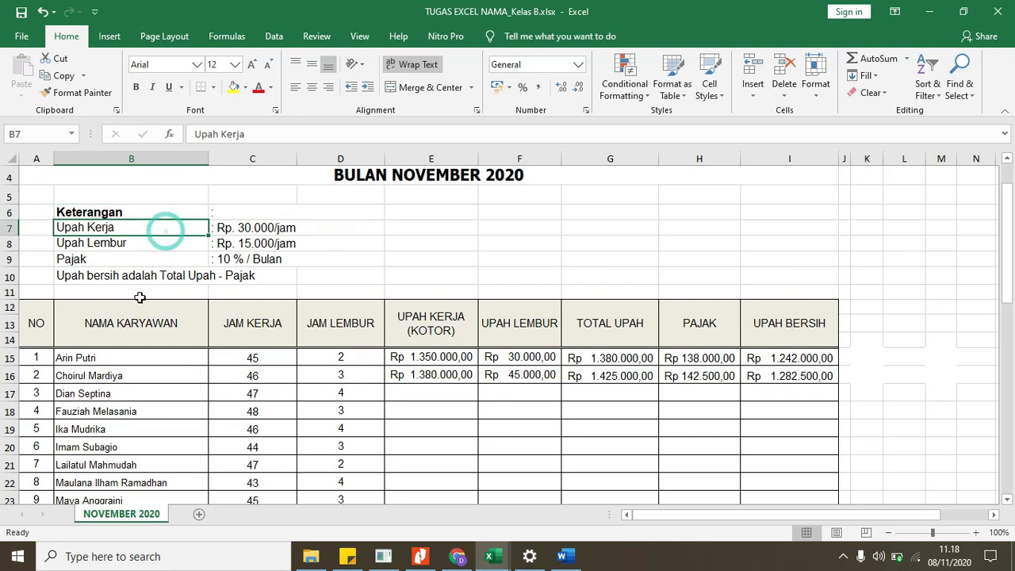
pyautogui.click(115, 229)
pyautogui.moveTo(111, 245); pyautogui.dragTo(280, 257)
pyautogui.rightClick(278, 252)
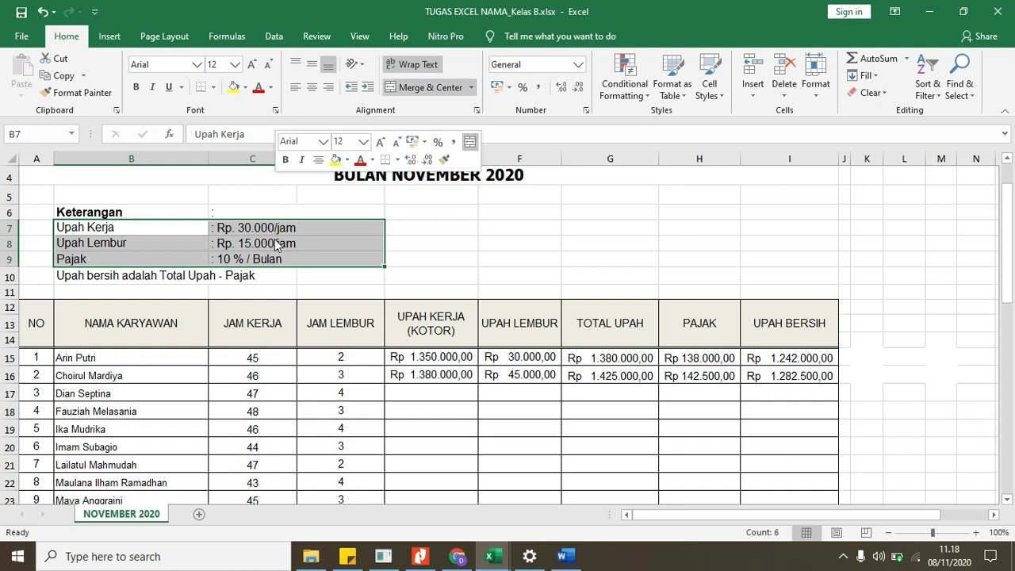
pyautogui.click(310, 213)
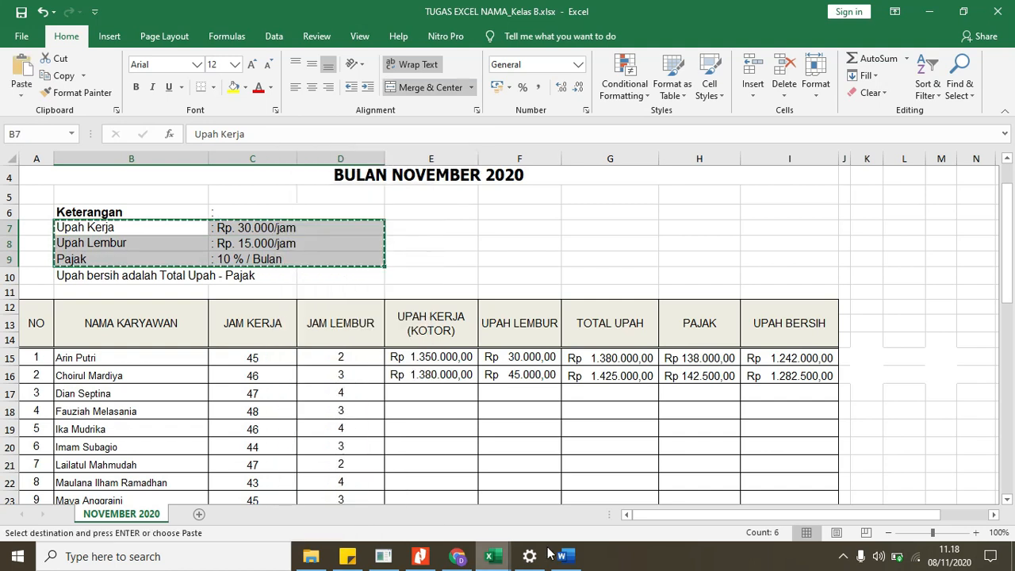
pyautogui.moveTo(492, 557)
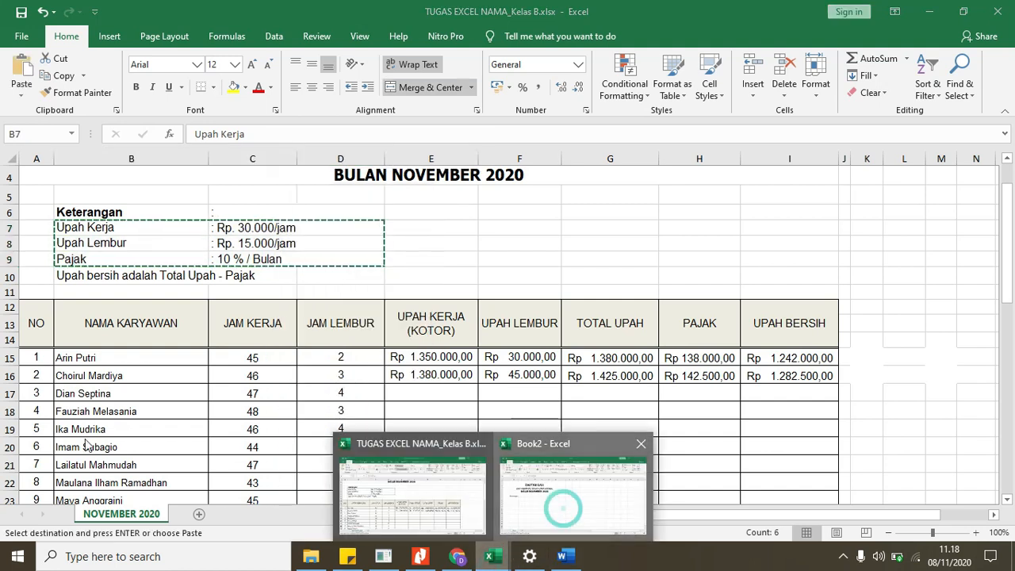
pyautogui.click(563, 508)
pyautogui.click(97, 292)
# Try pasting the copied notes with their source formatting at cell B7, and undo that paste
pyautogui.rightClick(98, 292)
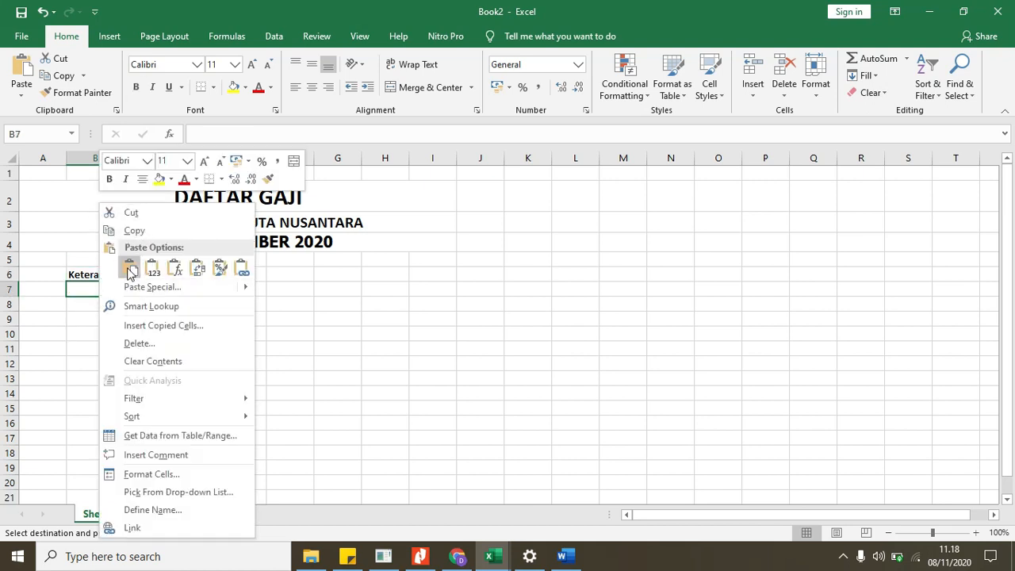
pyautogui.click(130, 268)
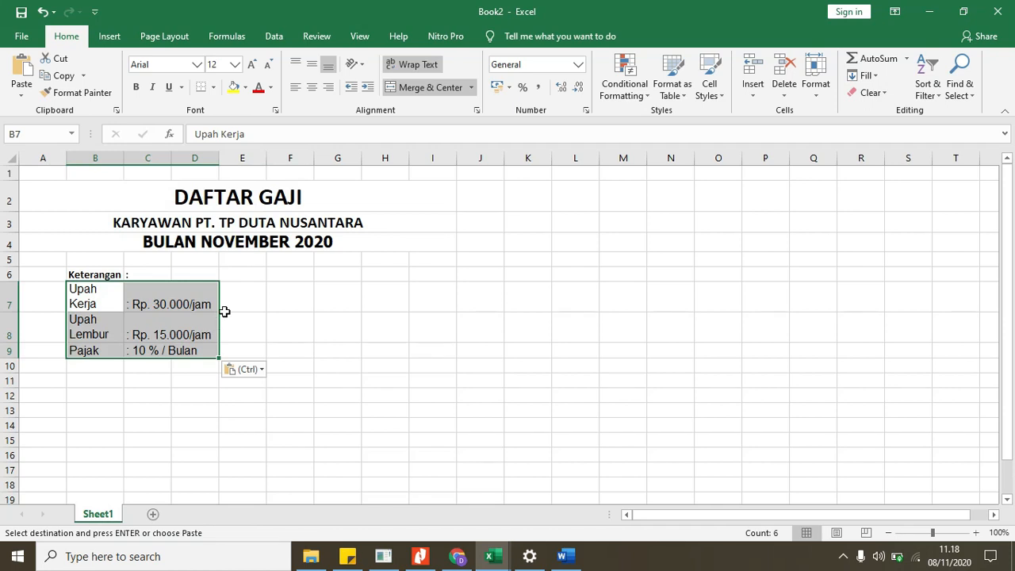
pyautogui.hotkey('ctrl', 'z')
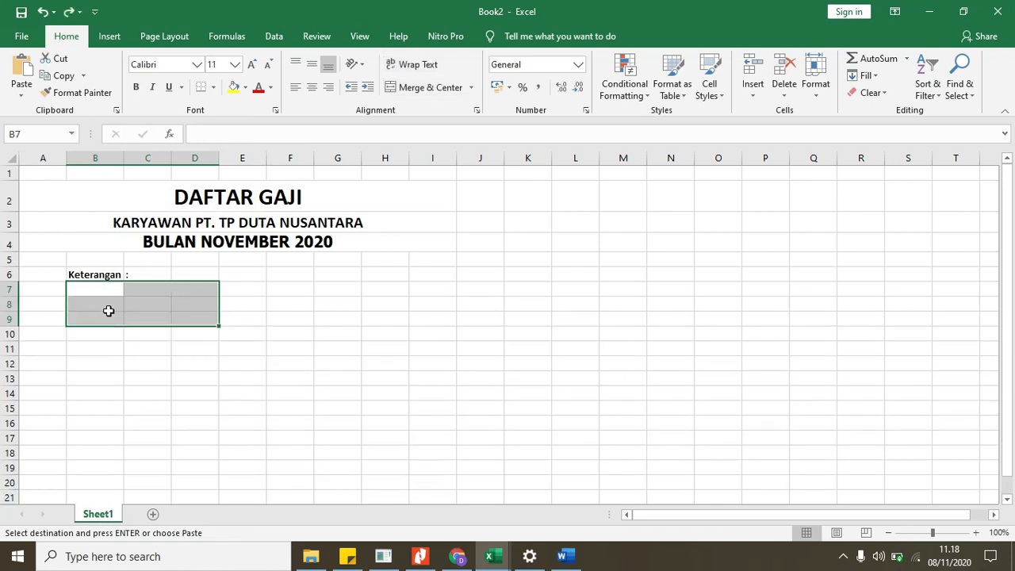
# Paste the copied wage and tax notes as values only, starting at cell B7
pyautogui.rightClick(94, 291)
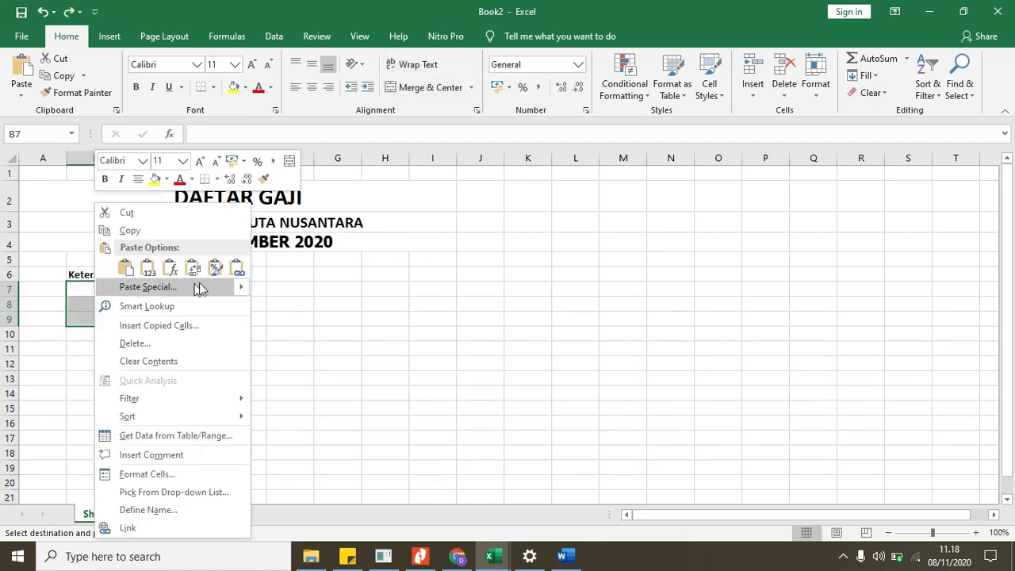
pyautogui.click(148, 269)
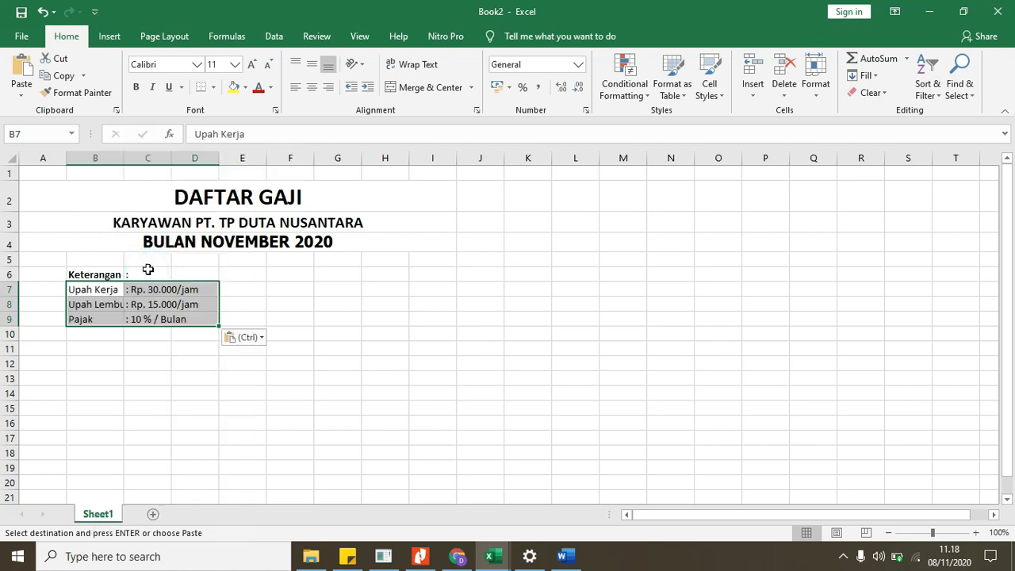
# Copy the "Upah bersih adalah Total Upah - Pajak" note from cell B10 of the TUGAS EXCEL workbook
pyautogui.click(176, 318)
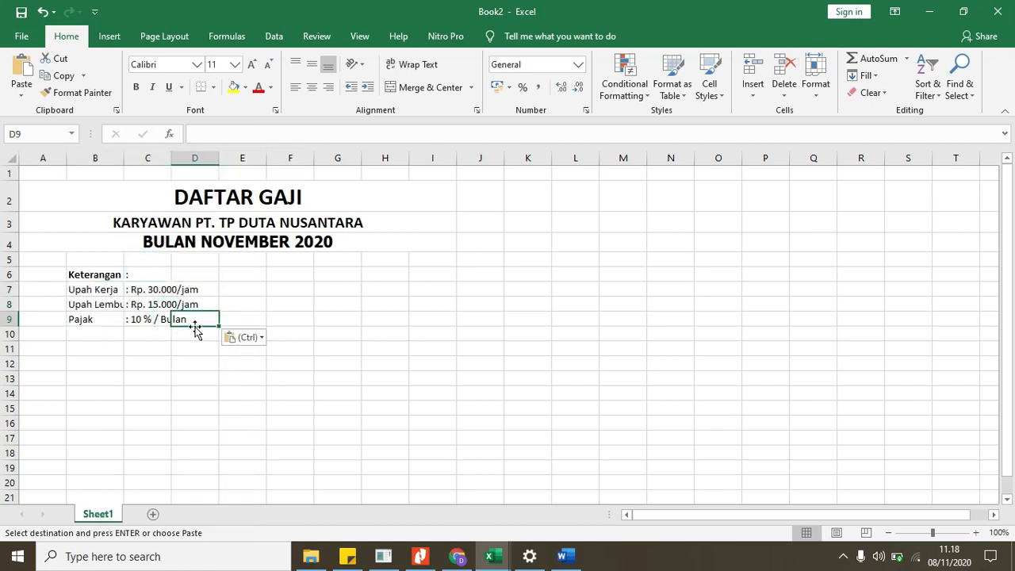
pyautogui.scroll(-1, 133, 301)
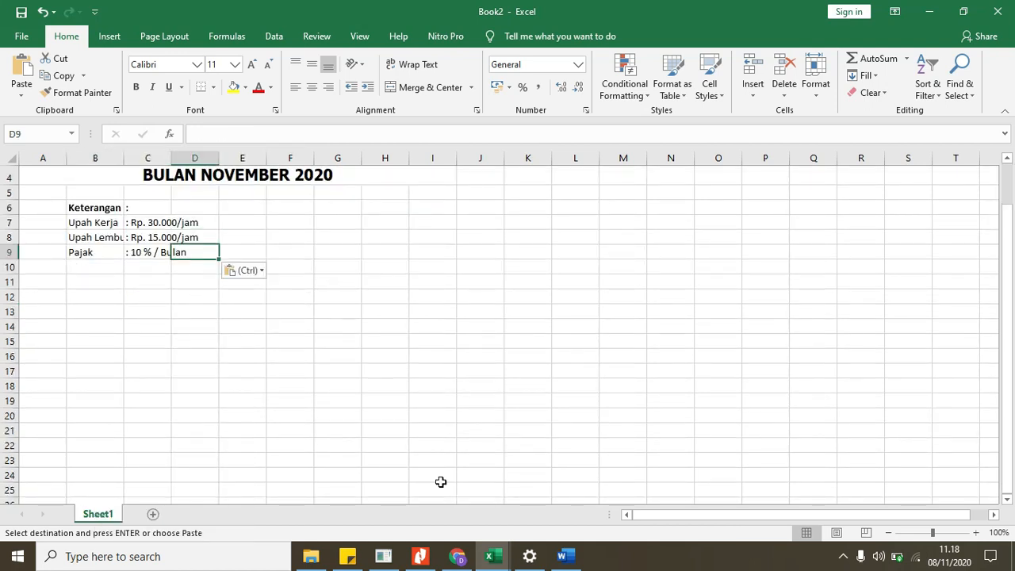
pyautogui.click(484, 553)
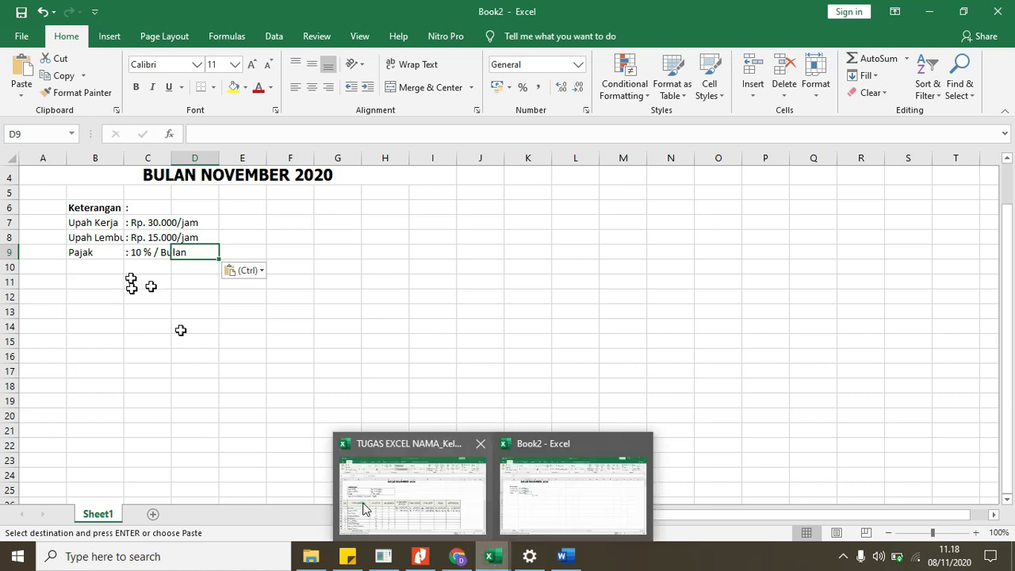
pyautogui.click(365, 509)
pyautogui.rightClick(137, 279)
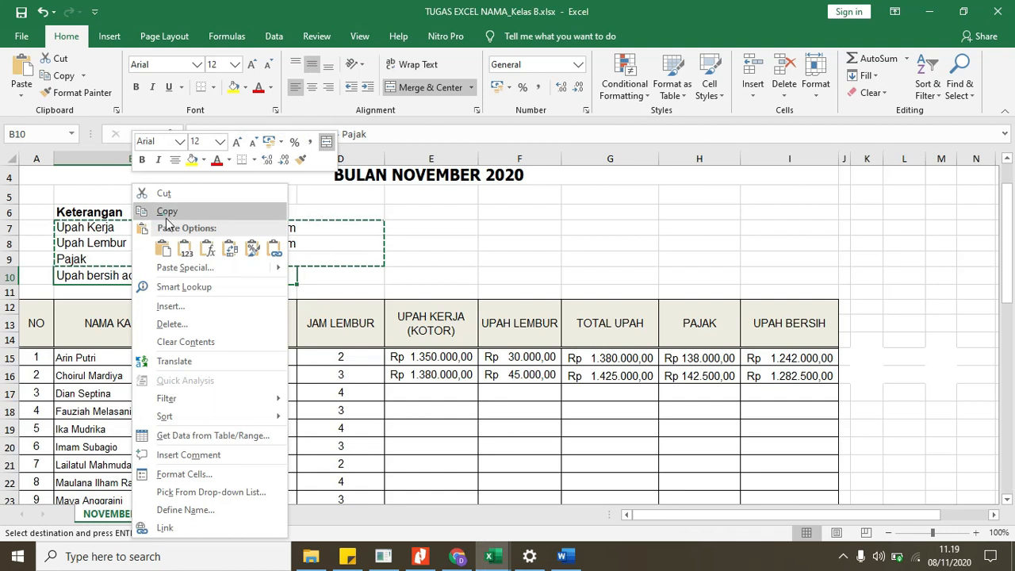
pyautogui.click(167, 212)
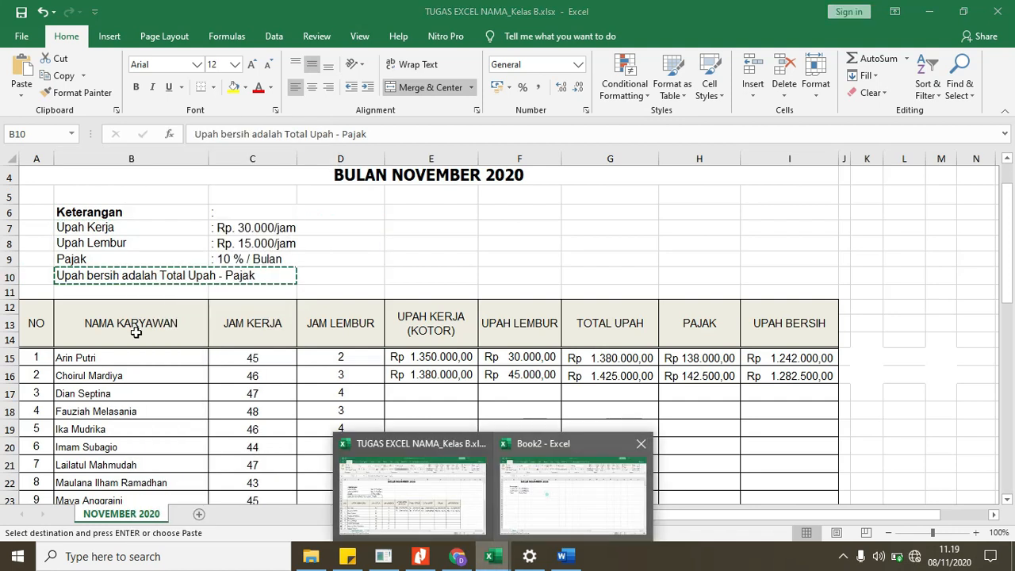
# Paste the copied net-wage note with its source formatting into cell B10 of Book2
pyautogui.click(547, 494)
pyautogui.click(103, 266)
pyautogui.rightClick(103, 266)
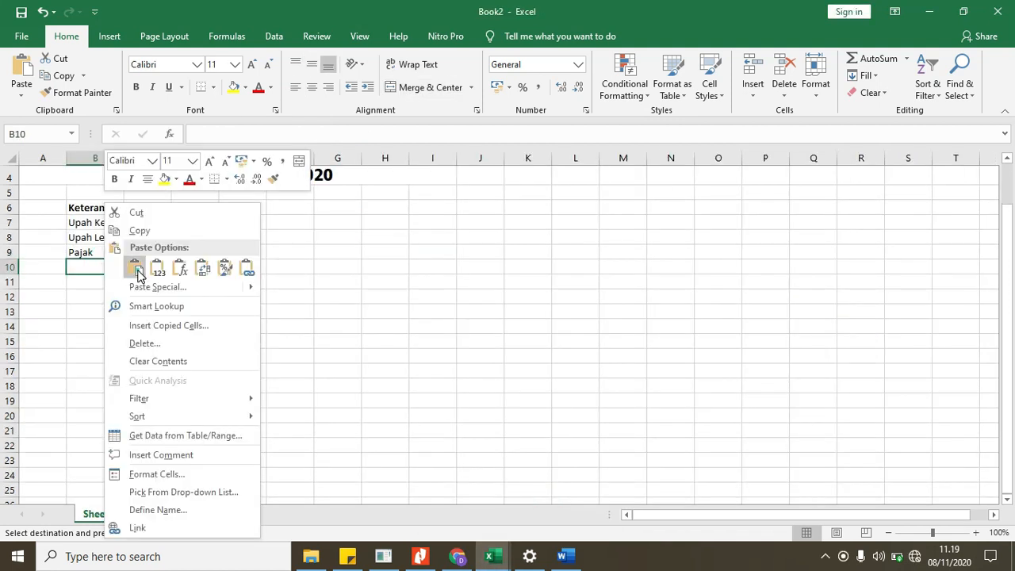
pyautogui.click(106, 268)
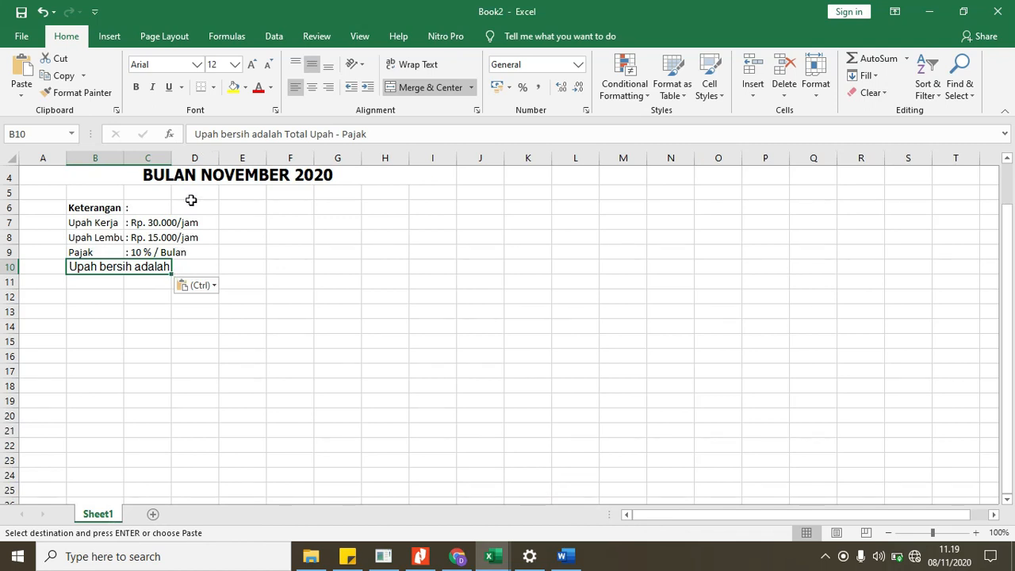
pyautogui.click(141, 284)
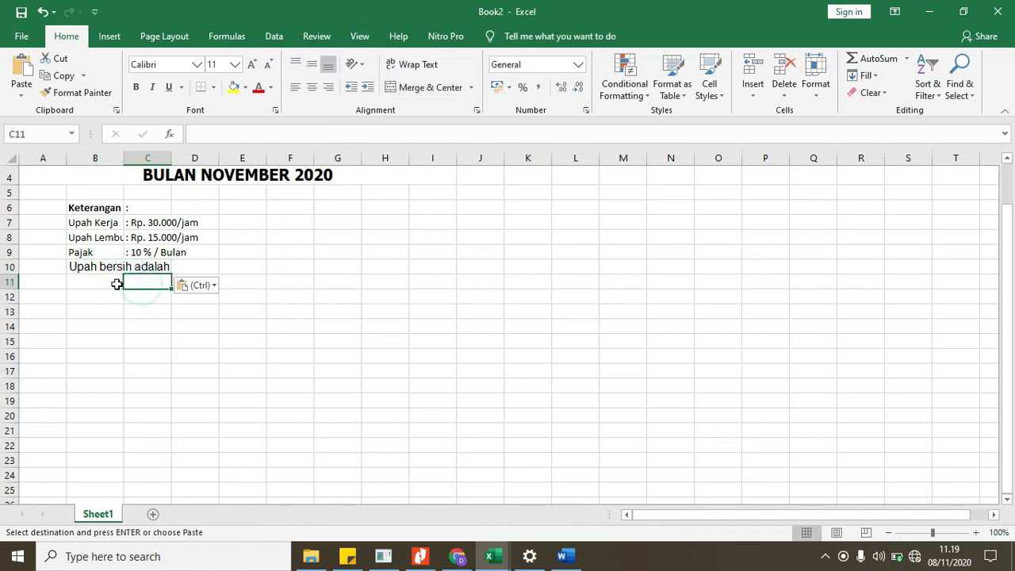
pyautogui.click(111, 282)
# Unmerge the net-wage note in row 10 and widen column E to fit its full text
pyautogui.click(90, 267)
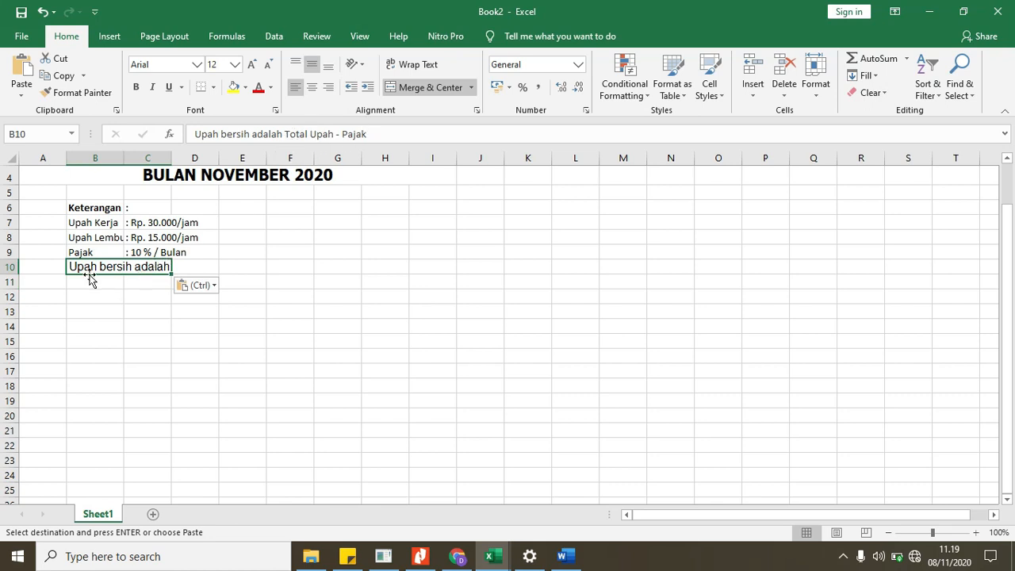
pyautogui.moveTo(86, 270); pyautogui.dragTo(254, 264)
pyautogui.click(426, 87)
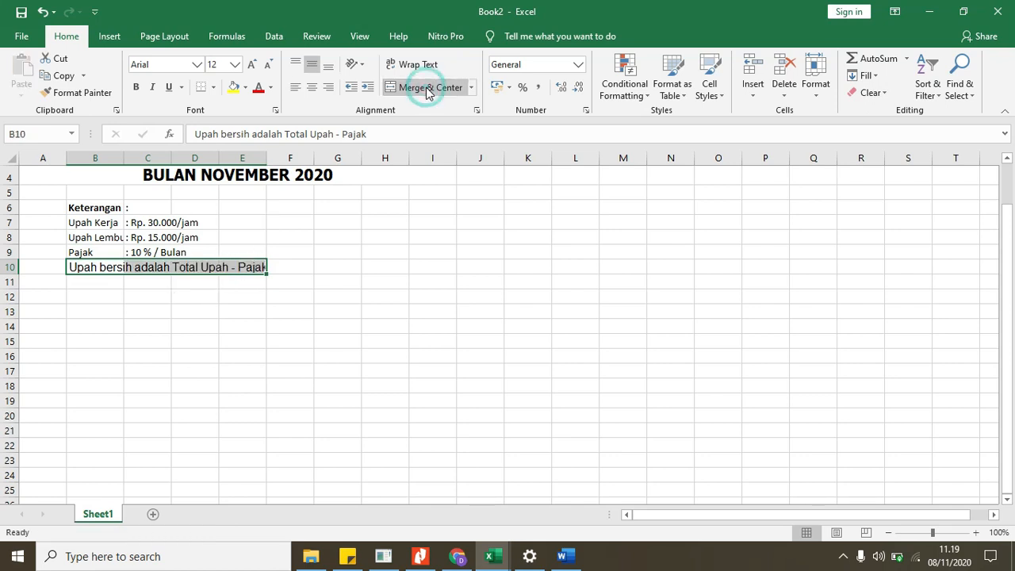
pyautogui.moveTo(271, 156); pyautogui.dragTo(287, 157)
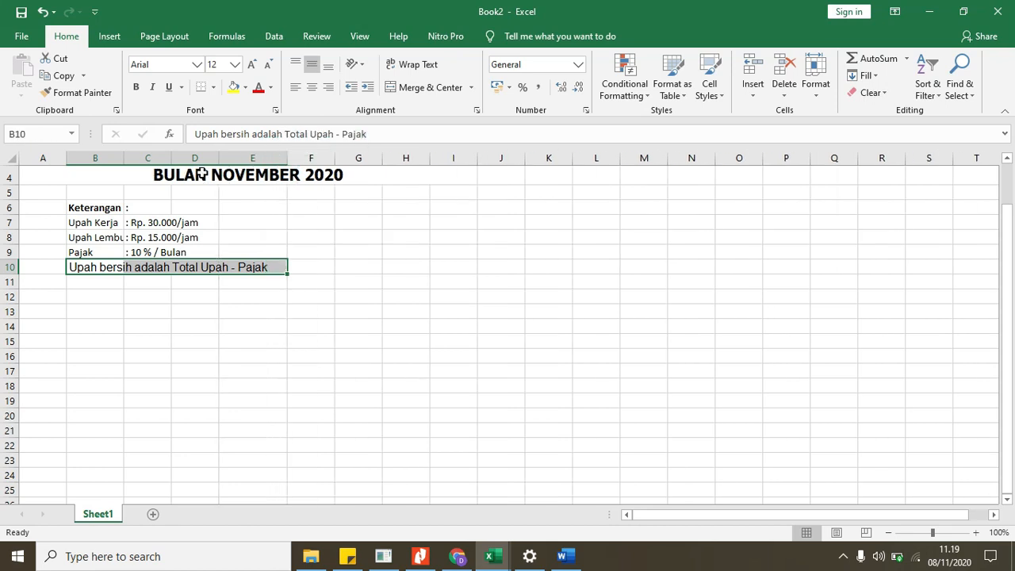
pyautogui.click(210, 222)
pyautogui.scroll(1, 246, 270)
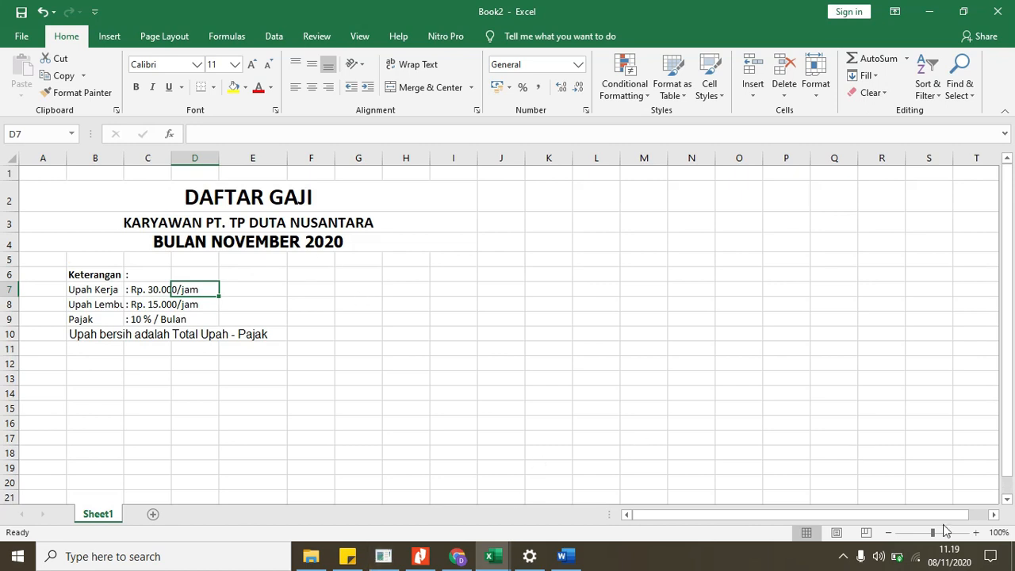
# Zoom the Book2 sheet to 142% and compare its layout with the TUGAS EXCEL workbook
pyautogui.moveTo(932, 532); pyautogui.dragTo(938, 532)
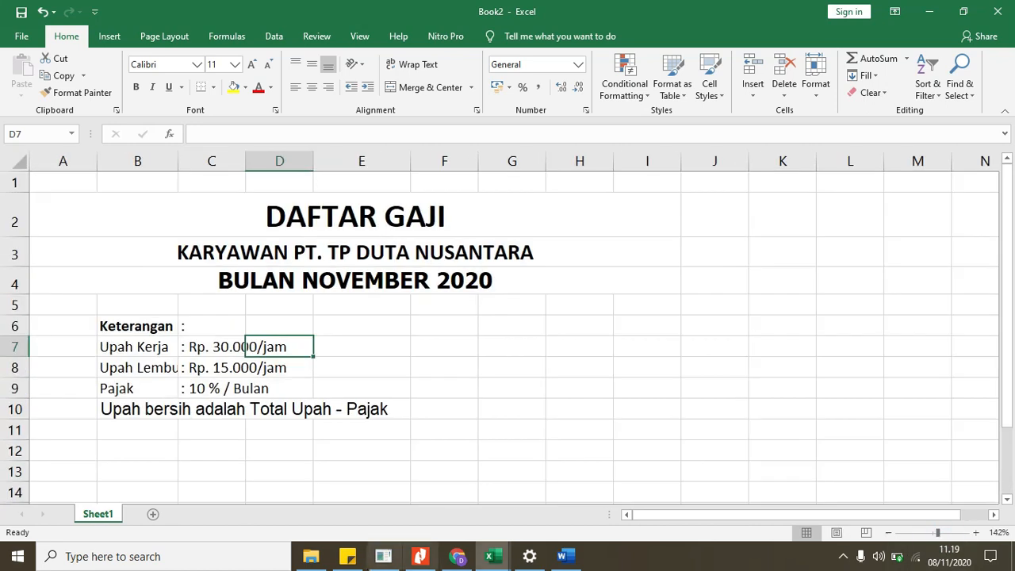
pyautogui.scroll(-1, 365, 336)
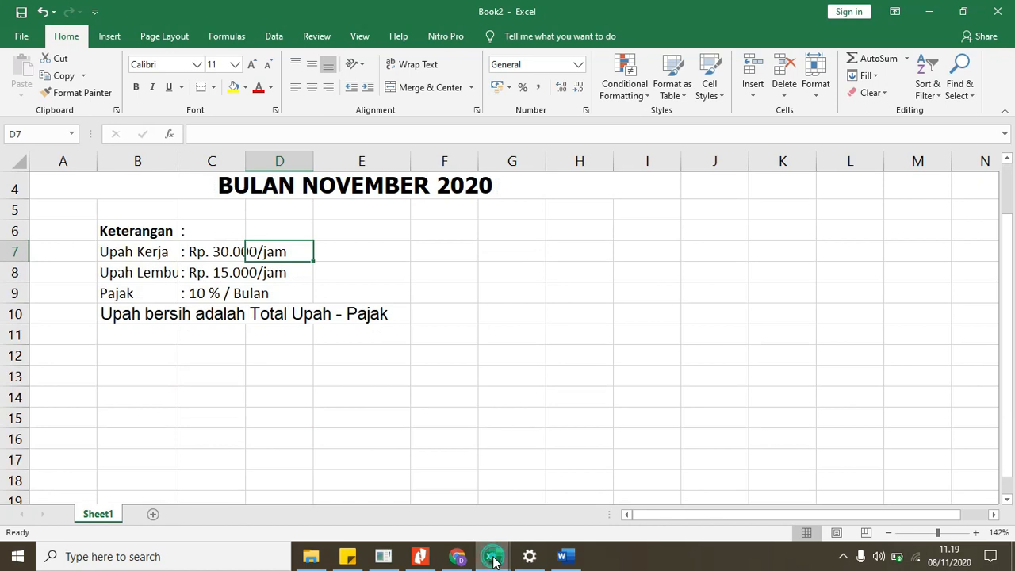
pyautogui.moveTo(493, 562)
pyautogui.click(376, 473)
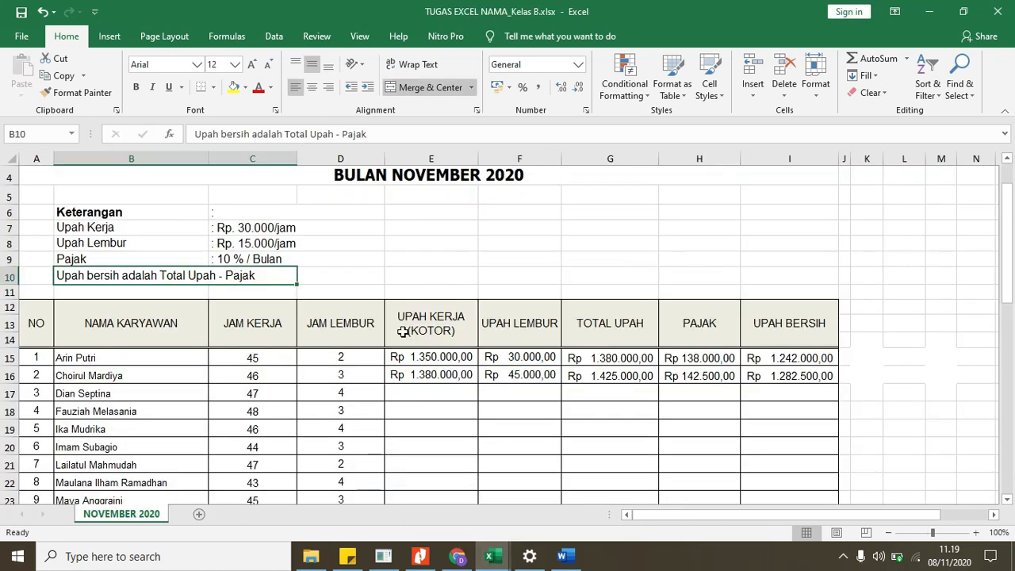
pyautogui.moveTo(492, 559)
pyautogui.click(567, 488)
pyautogui.scroll(1, 328, 301)
pyautogui.scroll(-1, 333, 333)
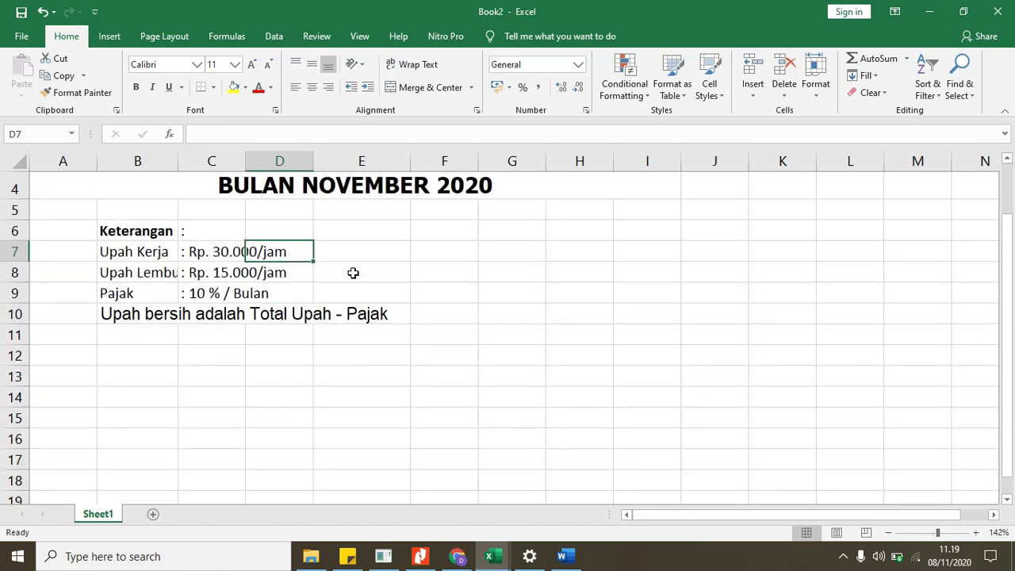
pyautogui.click(314, 41)
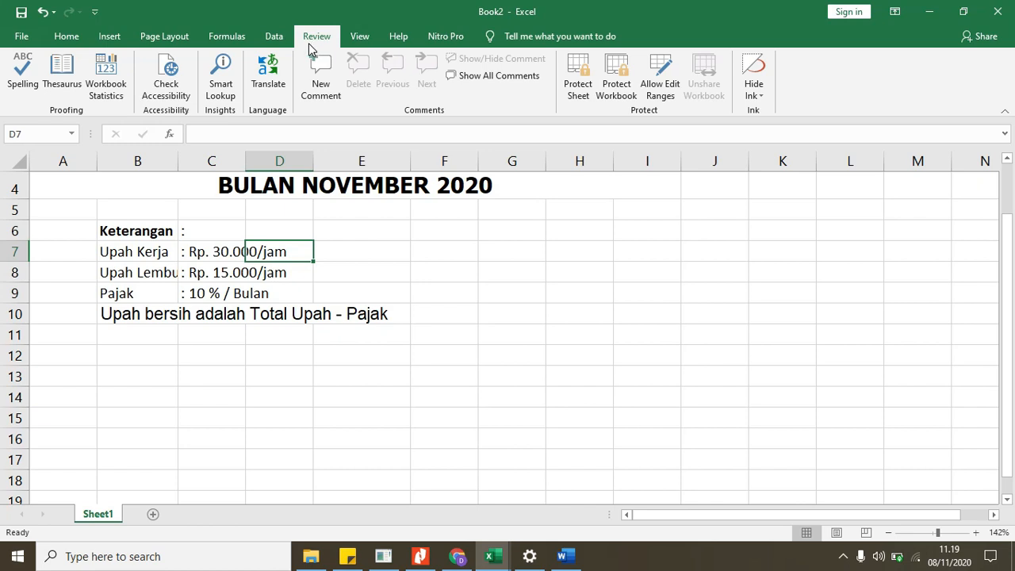
pyautogui.click(359, 36)
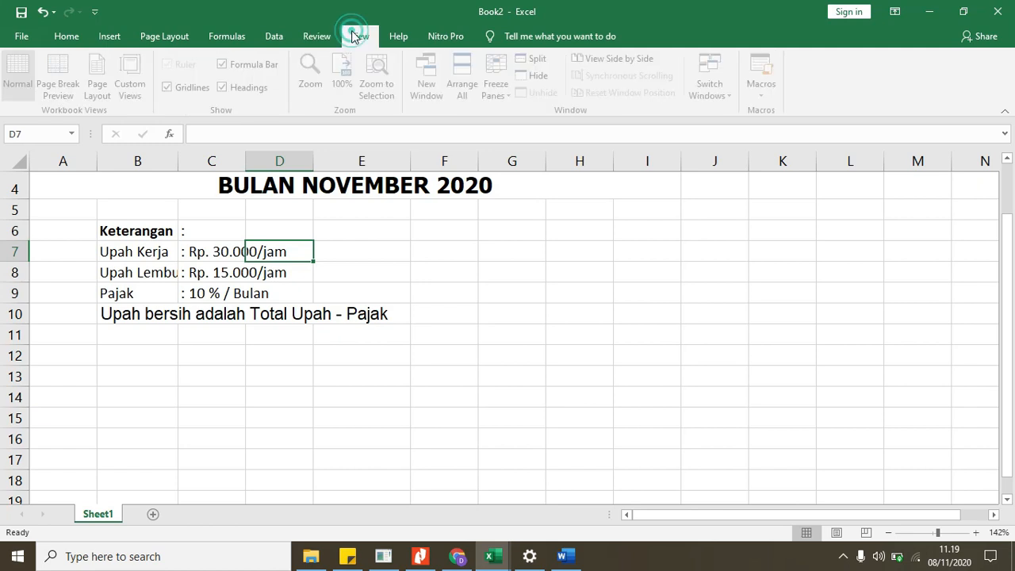
pyautogui.click(311, 38)
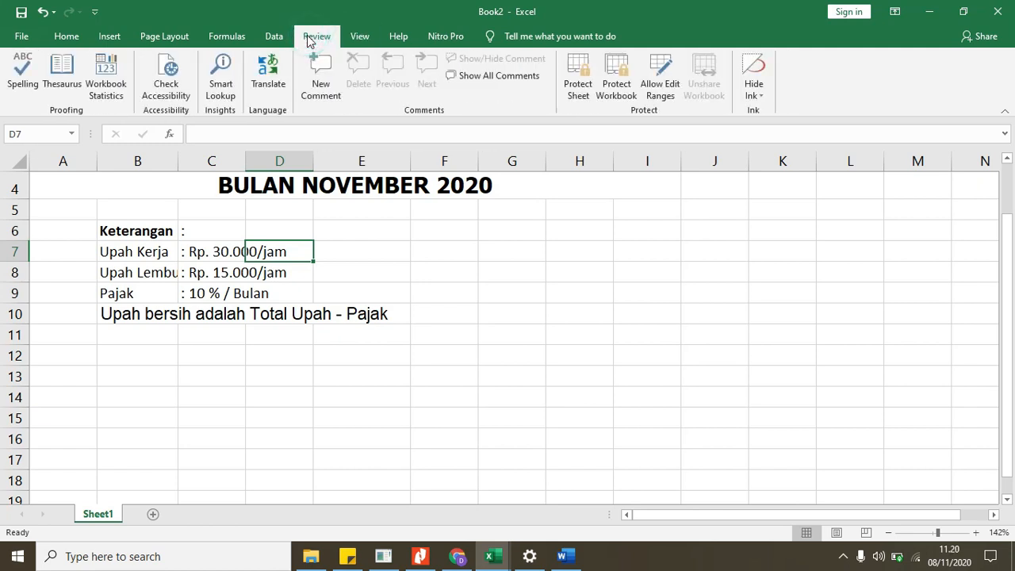
pyautogui.click(68, 37)
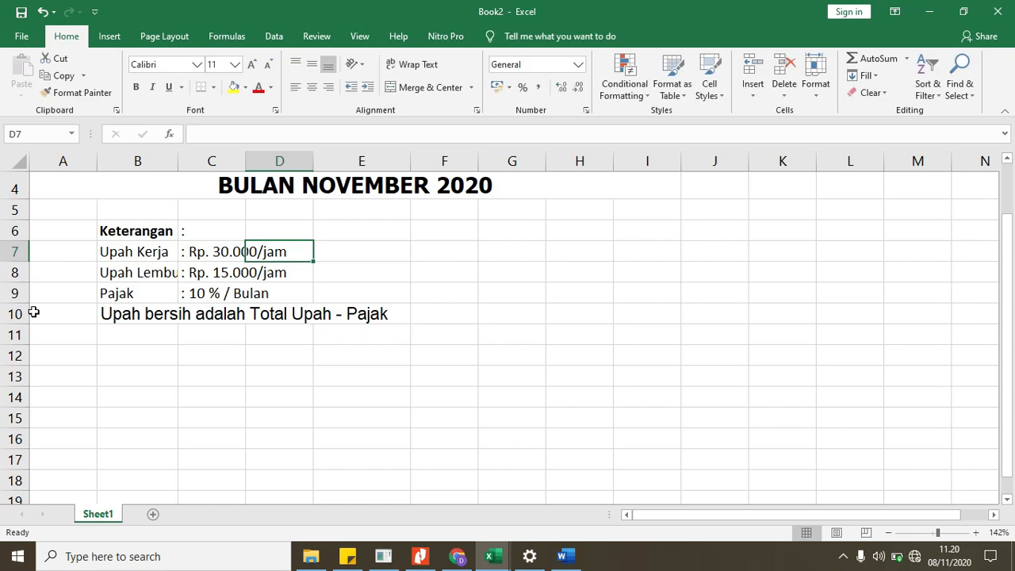
# Open the print preview of Book2 to make the page breaks show, return to the sheet and select cell B12
pyautogui.hotkey('ctrl', 'p')
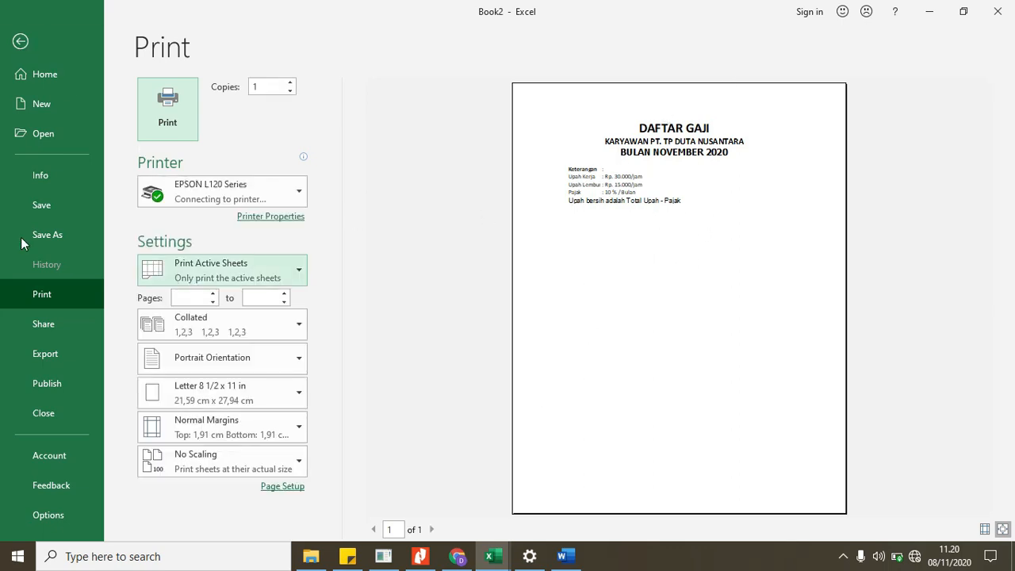
pyautogui.click(24, 45)
pyautogui.scroll(-2, 219, 325)
pyautogui.click(121, 230)
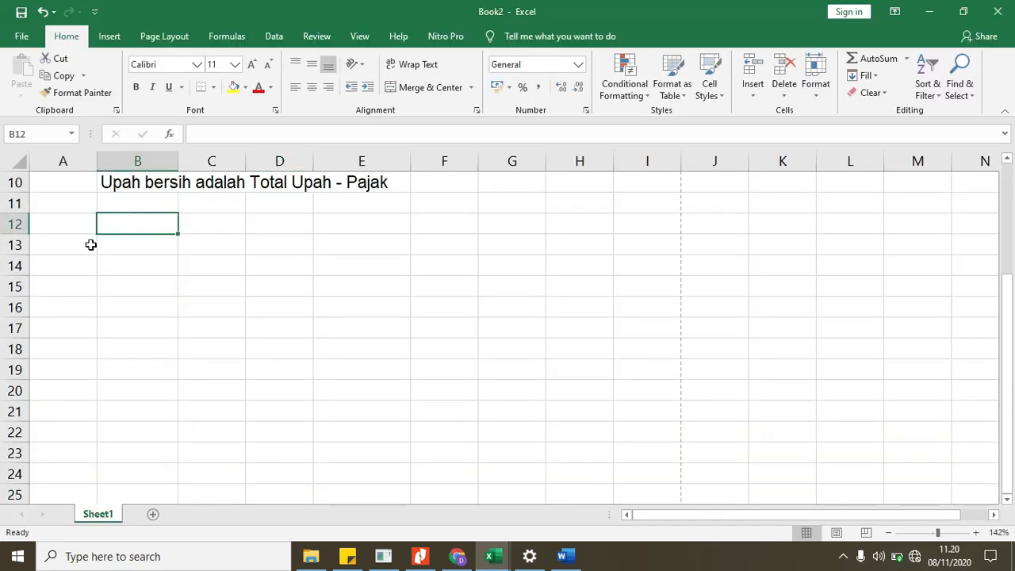
# Examine the salary table in the TUGAS EXCEL workbook, from the header in row 12 to the total row
pyautogui.click(492, 556)
pyautogui.click(370, 508)
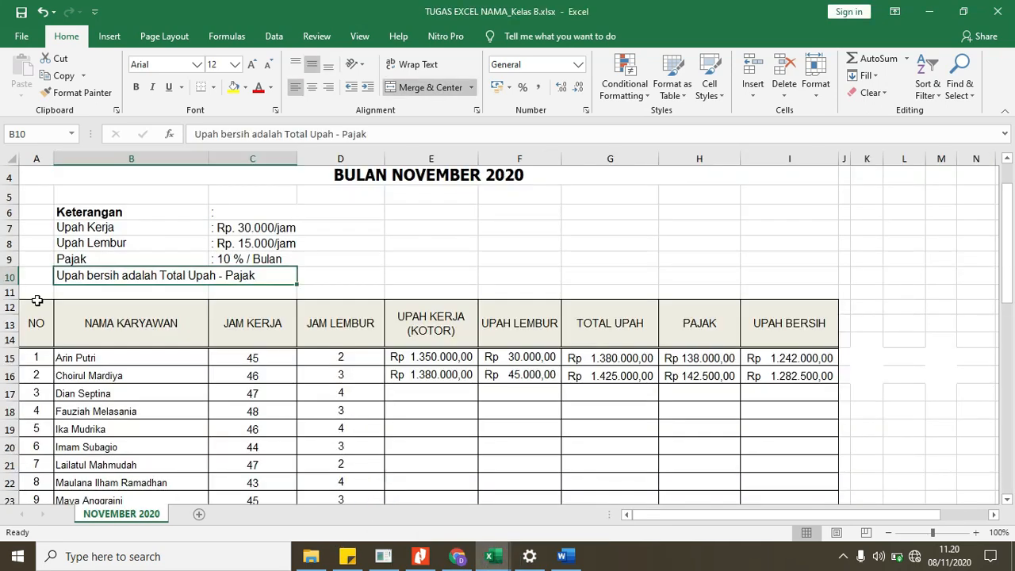
pyautogui.scroll(-3, 36, 302)
pyautogui.scroll(-4, 41, 309)
pyautogui.scroll(4, 41, 305)
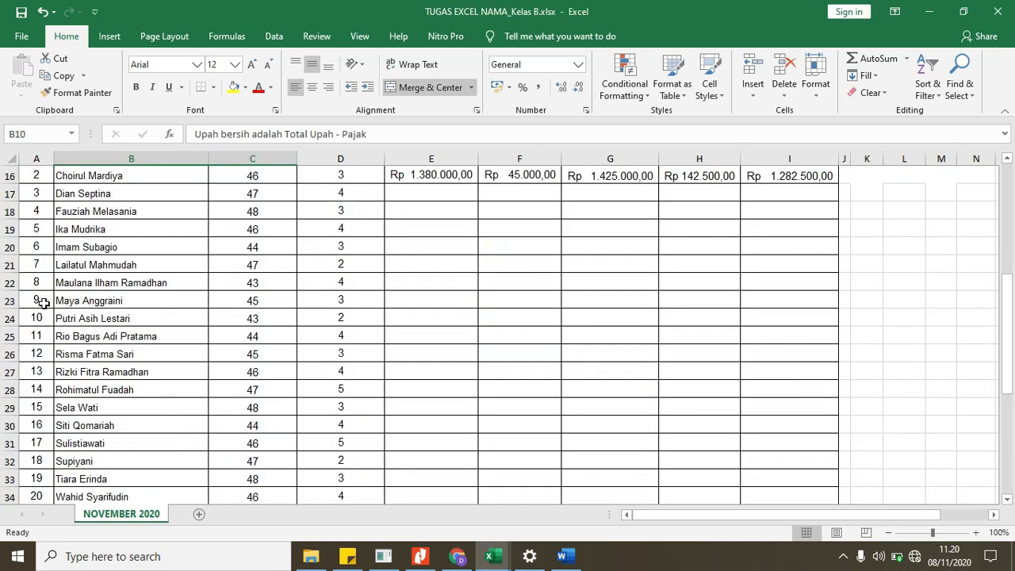
pyautogui.scroll(-6, 44, 300)
pyautogui.scroll(-6, 41, 300)
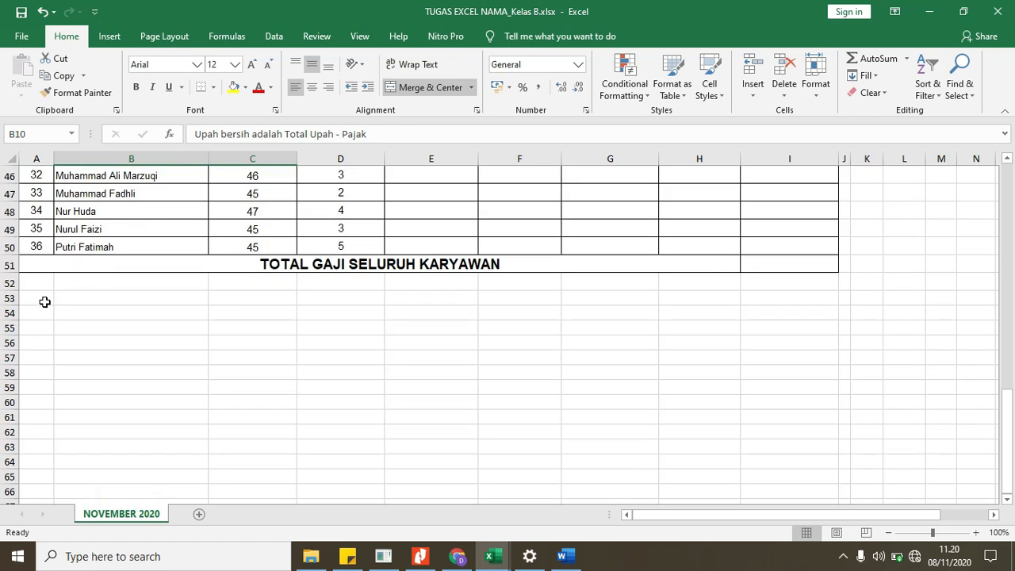
pyautogui.scroll(1, 24, 313)
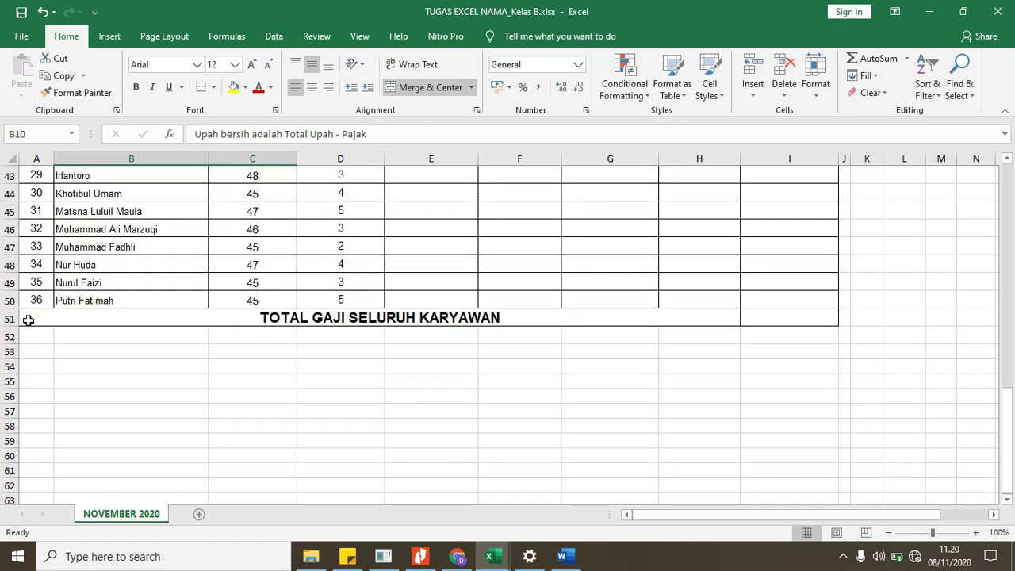
pyautogui.scroll(13, 29, 320)
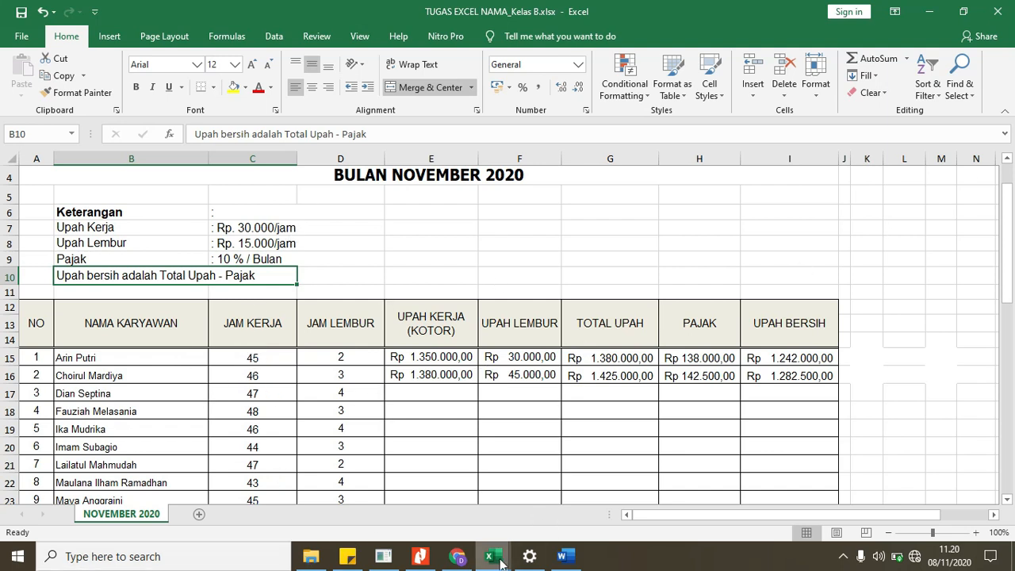
# Select the range A12:H51 in Book2 as the area for the salary table
pyautogui.moveTo(491, 555)
pyautogui.click(574, 488)
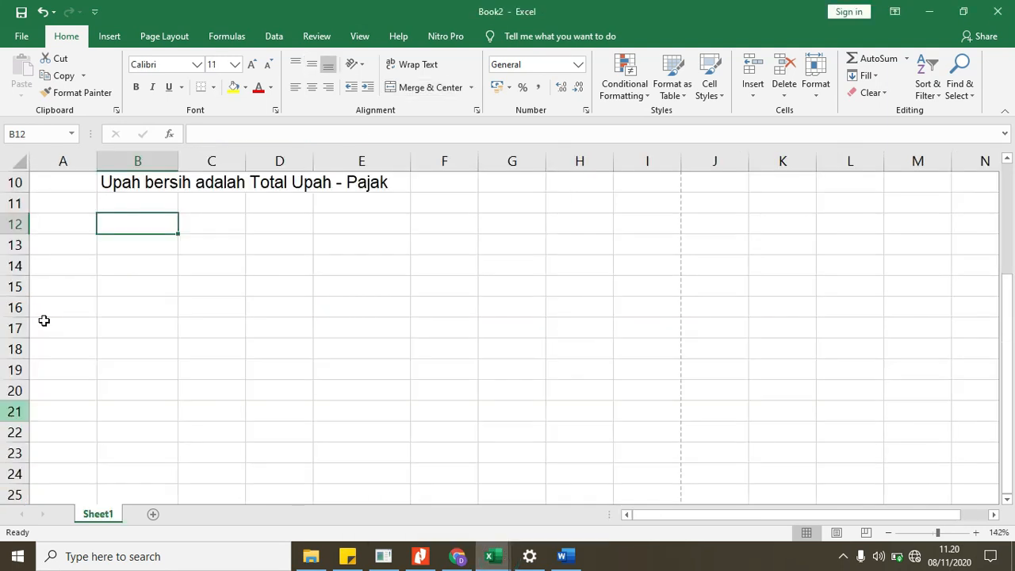
pyautogui.click(57, 224)
pyautogui.moveTo(58, 223); pyautogui.dragTo(599, 224)
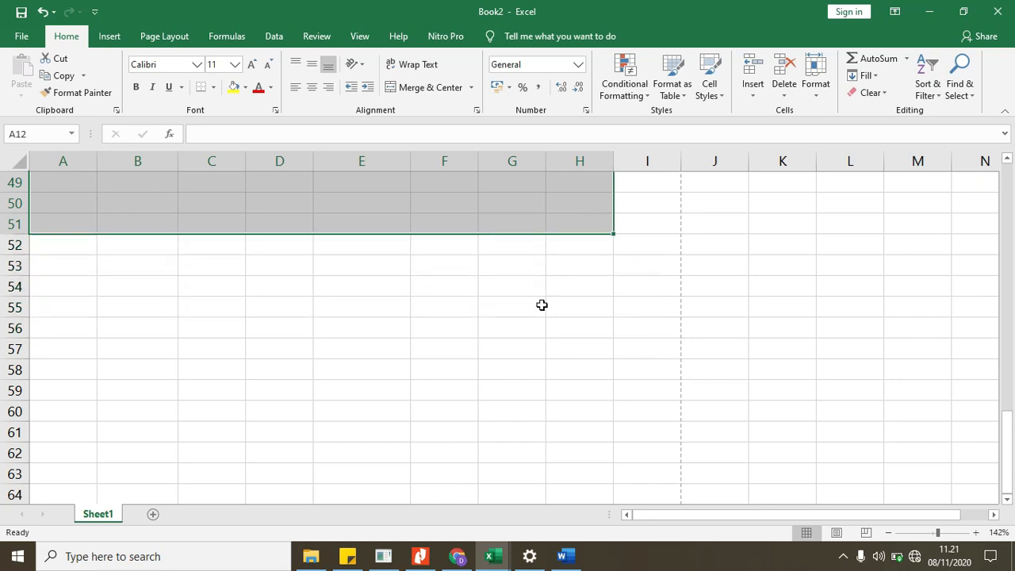
pyautogui.scroll(6, 541, 305)
pyautogui.scroll(8, 539, 288)
pyautogui.scroll(-10, 539, 283)
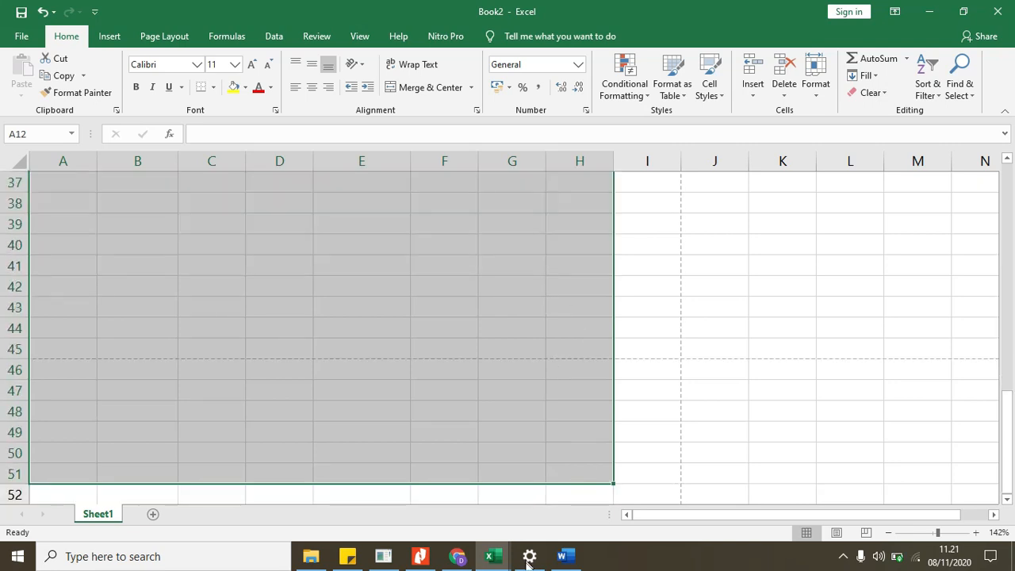
# Check the last row of the TUGAS EXCEL salary table against the selected range in Book2
pyautogui.moveTo(495, 551)
pyautogui.click(428, 508)
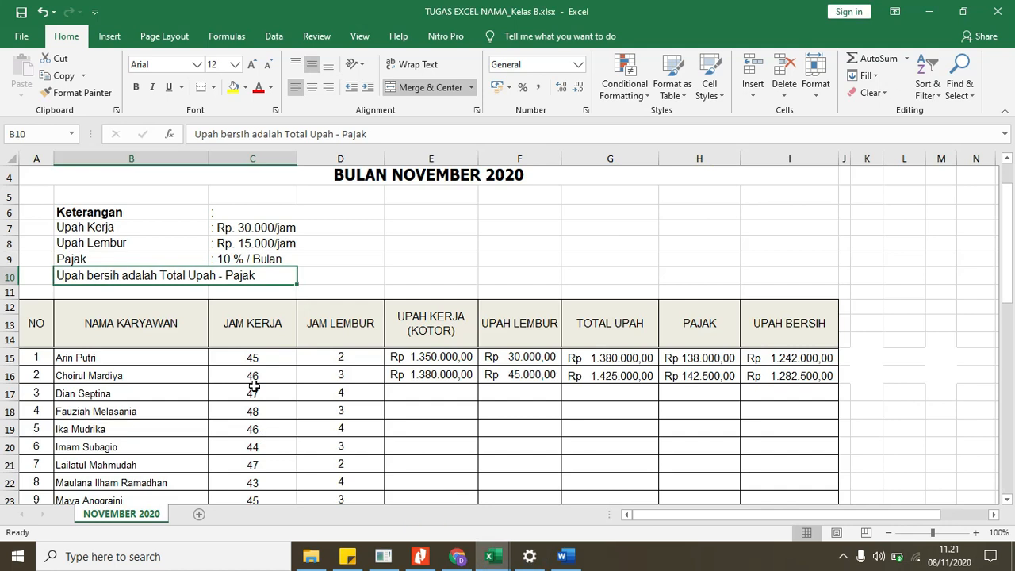
pyautogui.scroll(-10, 253, 386)
pyautogui.scroll(-1, 254, 386)
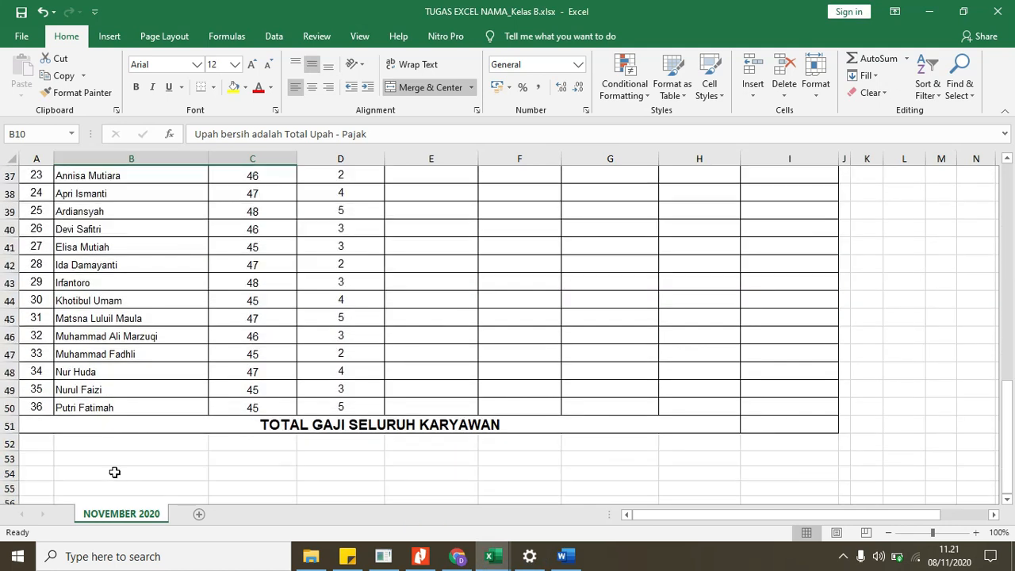
pyautogui.moveTo(497, 562)
pyautogui.click(540, 502)
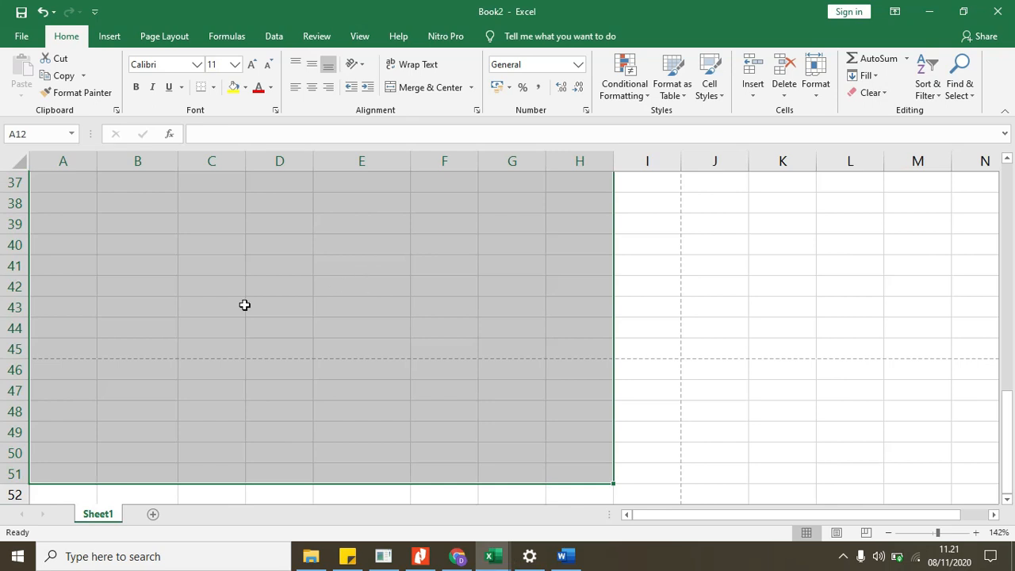
pyautogui.scroll(6, 244, 305)
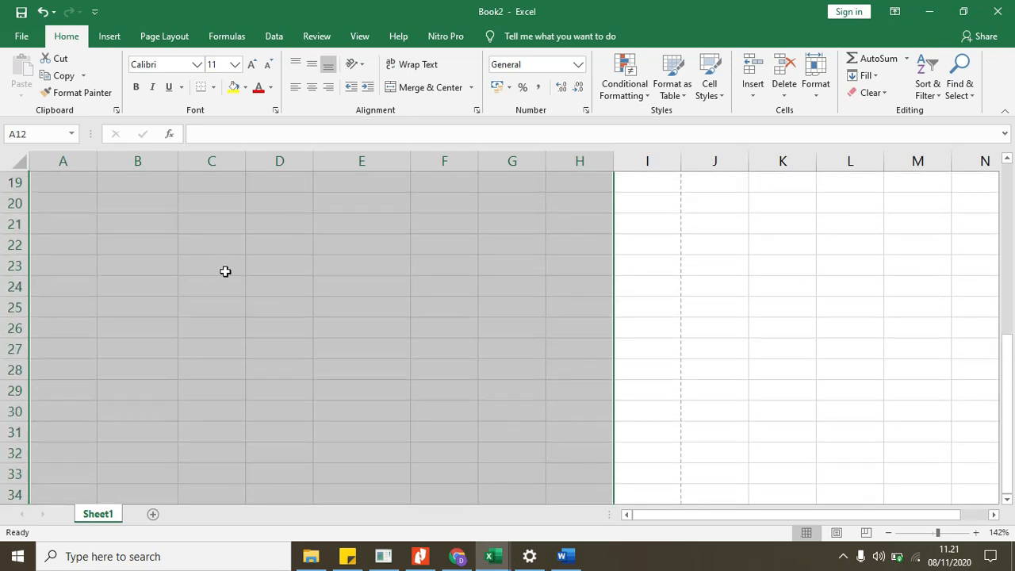
pyautogui.scroll(3, 225, 271)
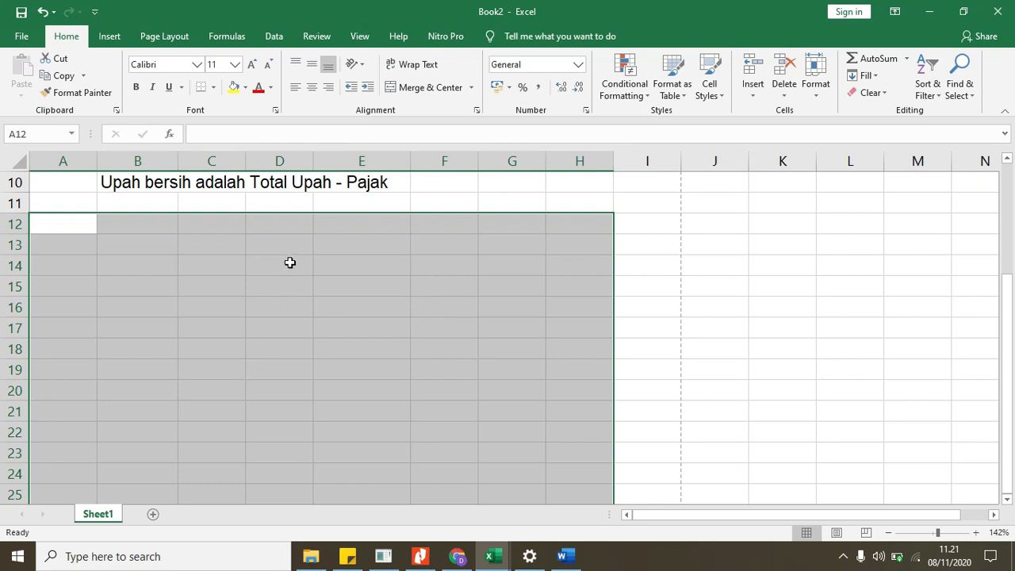
# Open the border settings for the selected range A12:H51 and set a medium solid line on all four outer edges
pyautogui.rightClick(290, 267)
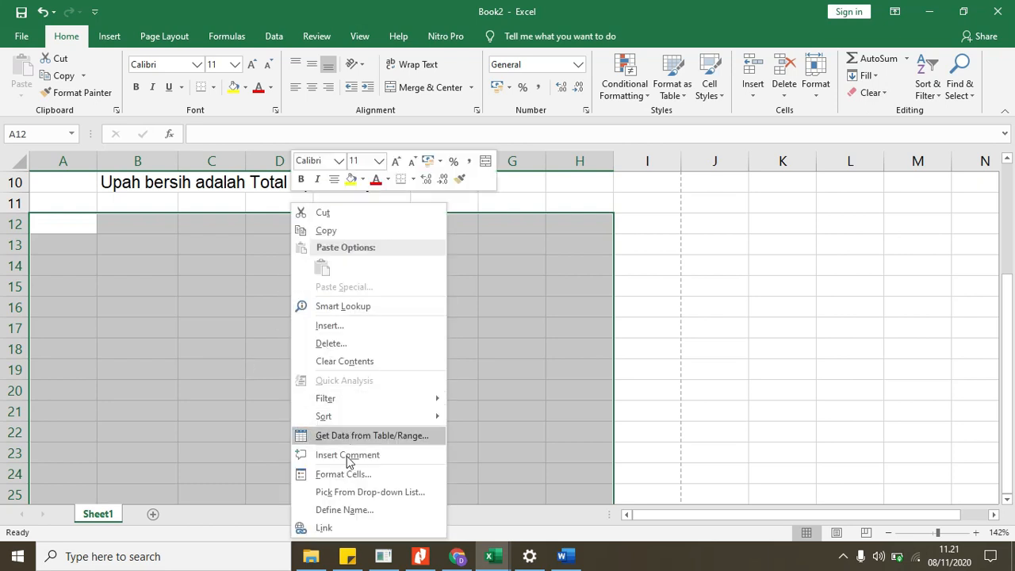
pyautogui.click(647, 6)
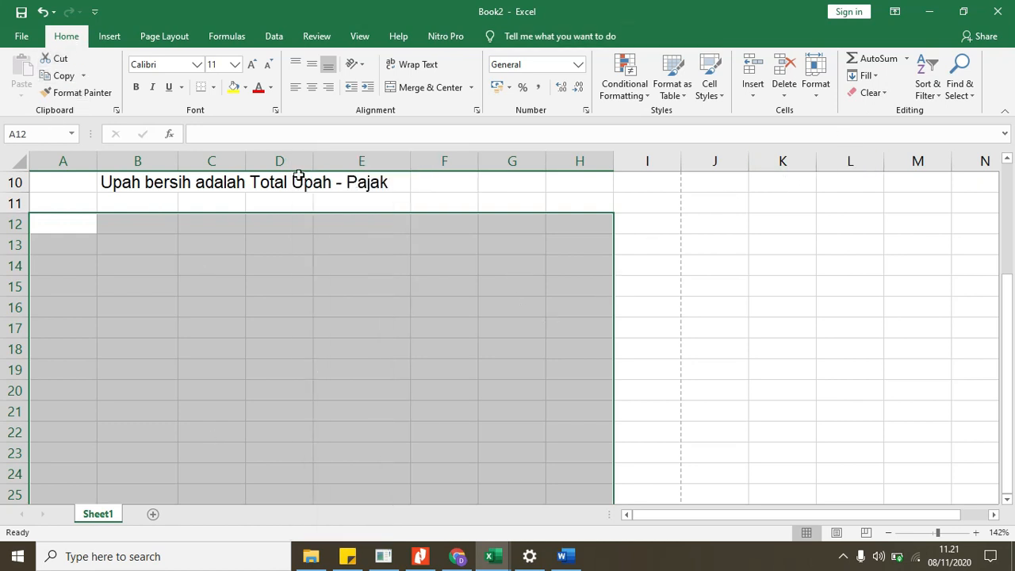
pyautogui.click(823, 98)
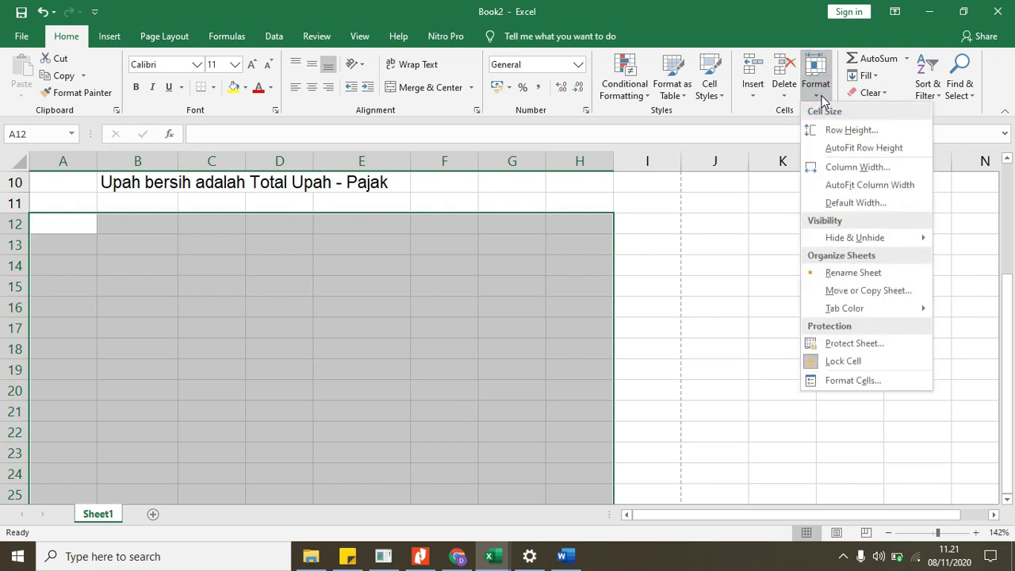
pyautogui.click(830, 382)
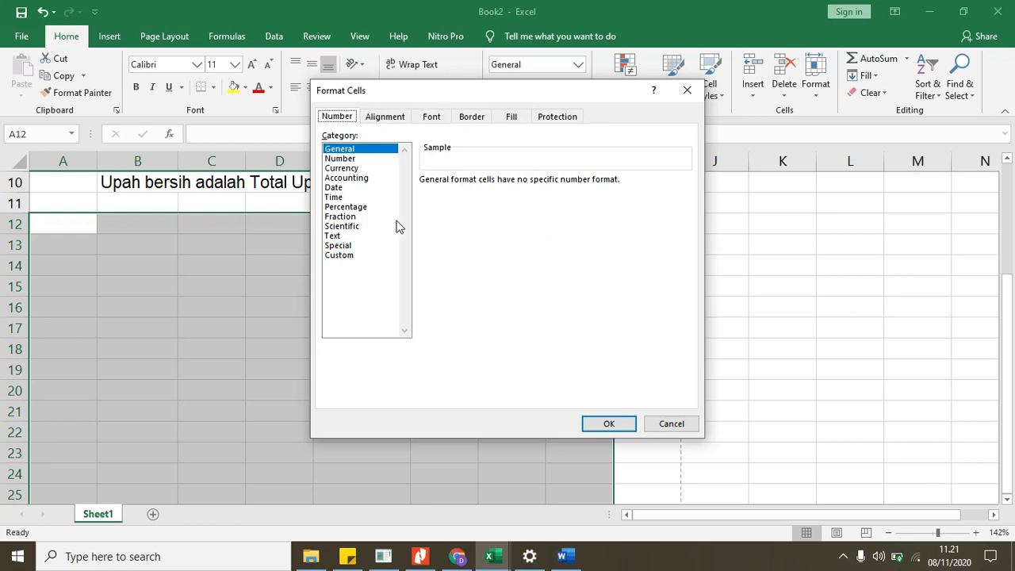
pyautogui.click(472, 119)
pyautogui.moveTo(488, 94); pyautogui.dragTo(626, 50)
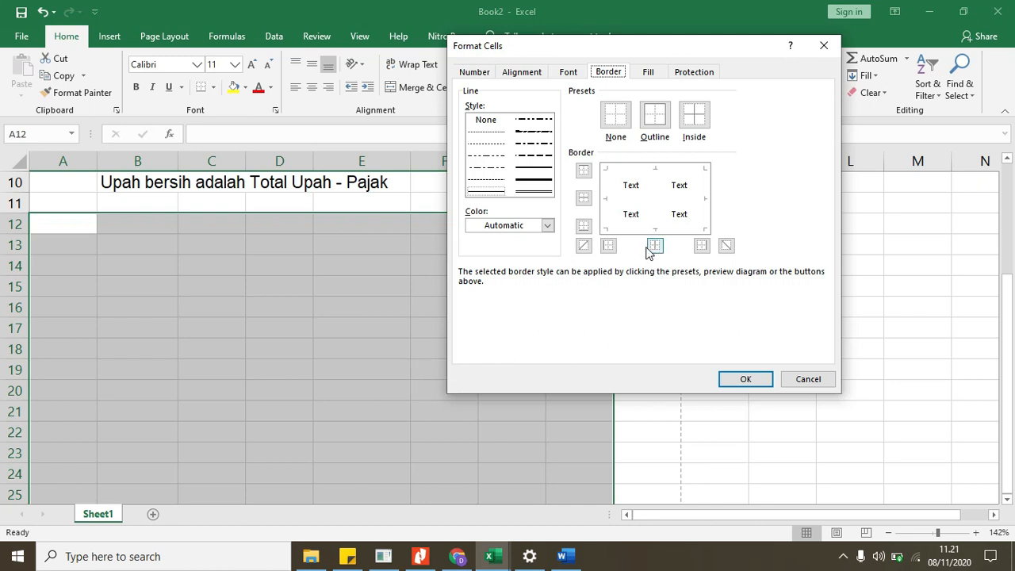
pyautogui.click(539, 169)
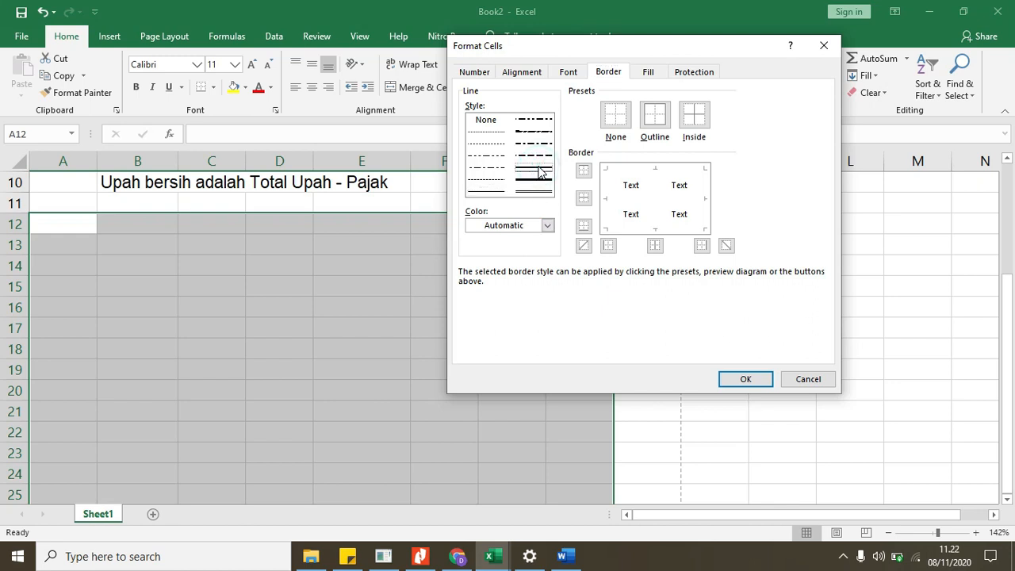
pyautogui.click(608, 191)
pyautogui.click(634, 167)
pyautogui.click(703, 187)
pyautogui.click(684, 227)
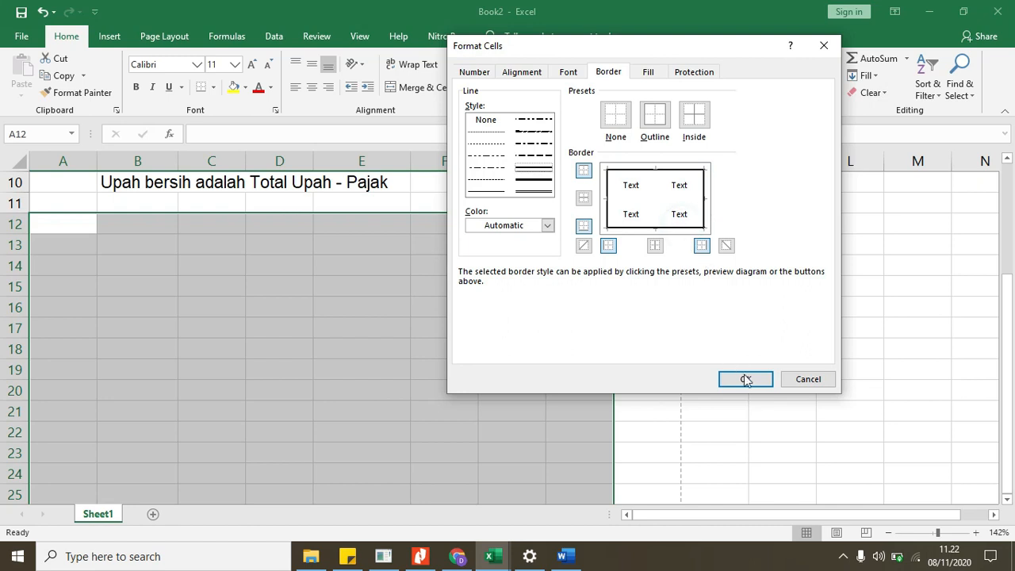
# Add thin solid horizontal and vertical inside lines to the range and apply the borders to the table
pyautogui.click(486, 192)
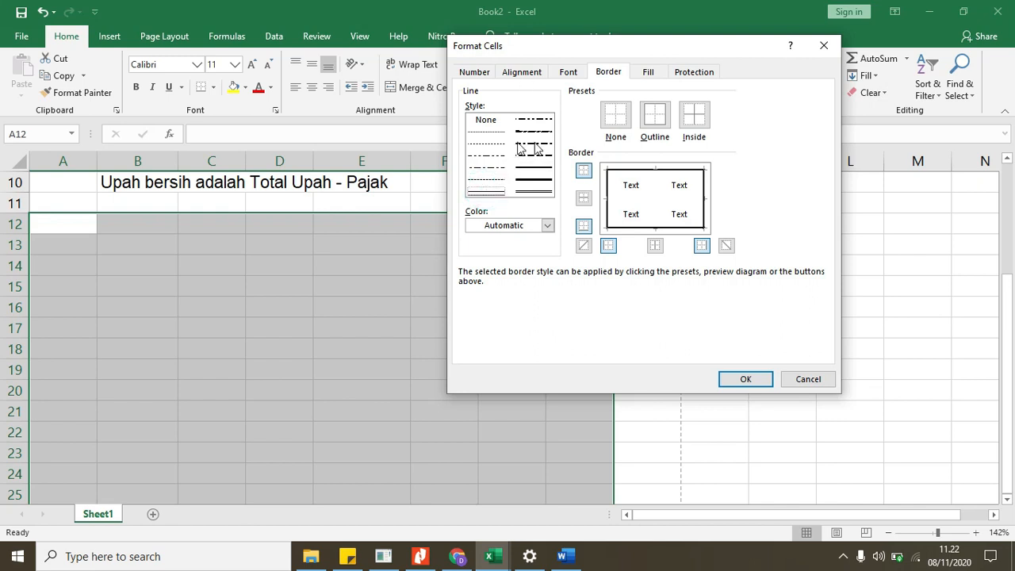
pyautogui.click(669, 199)
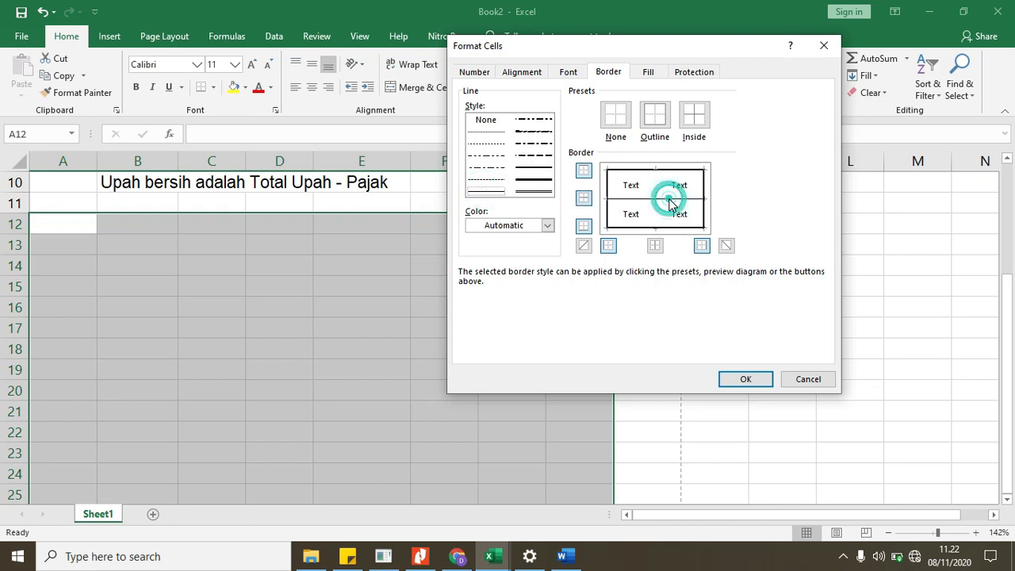
pyautogui.click(657, 184)
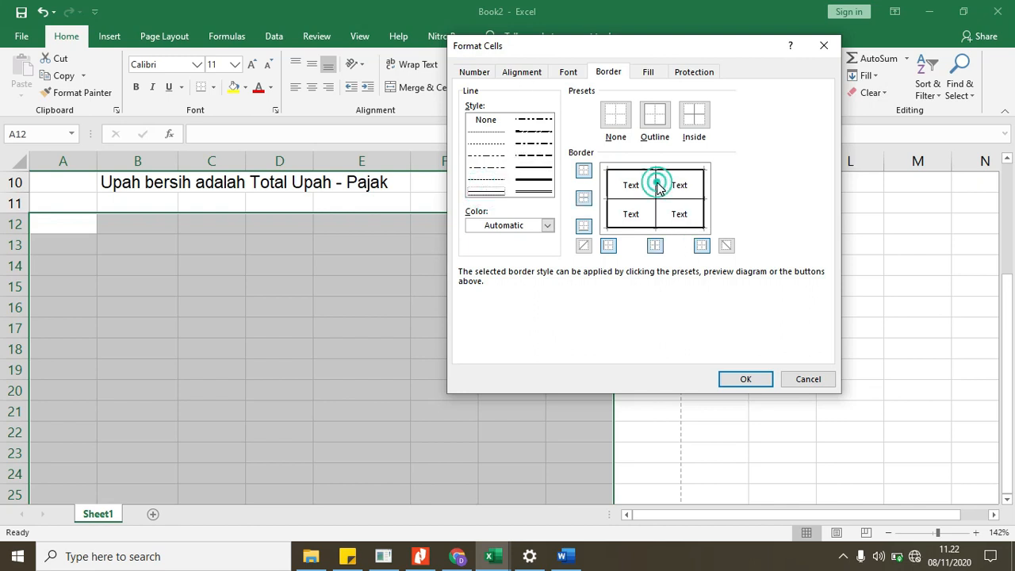
pyautogui.click(737, 381)
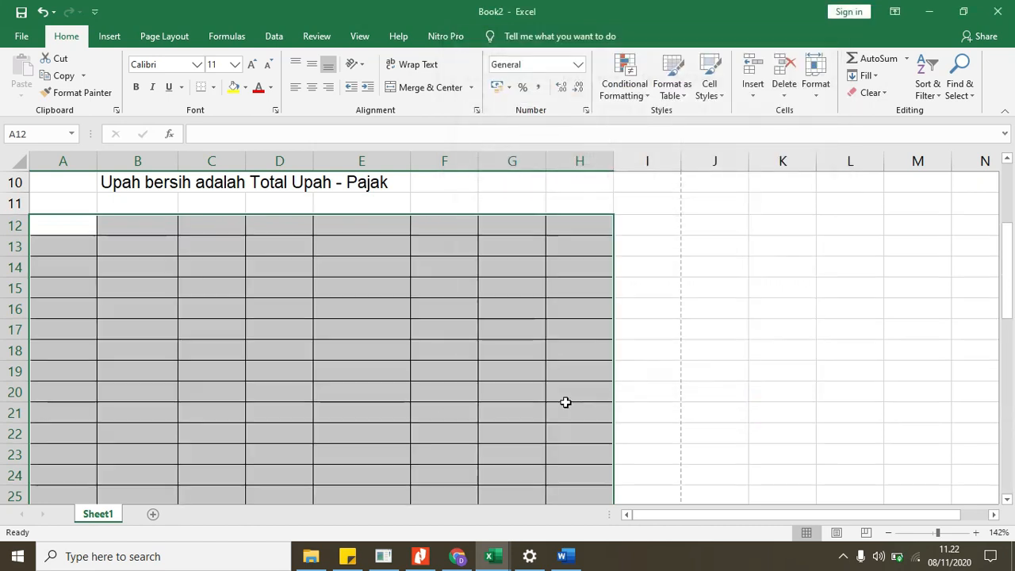
pyautogui.click(317, 368)
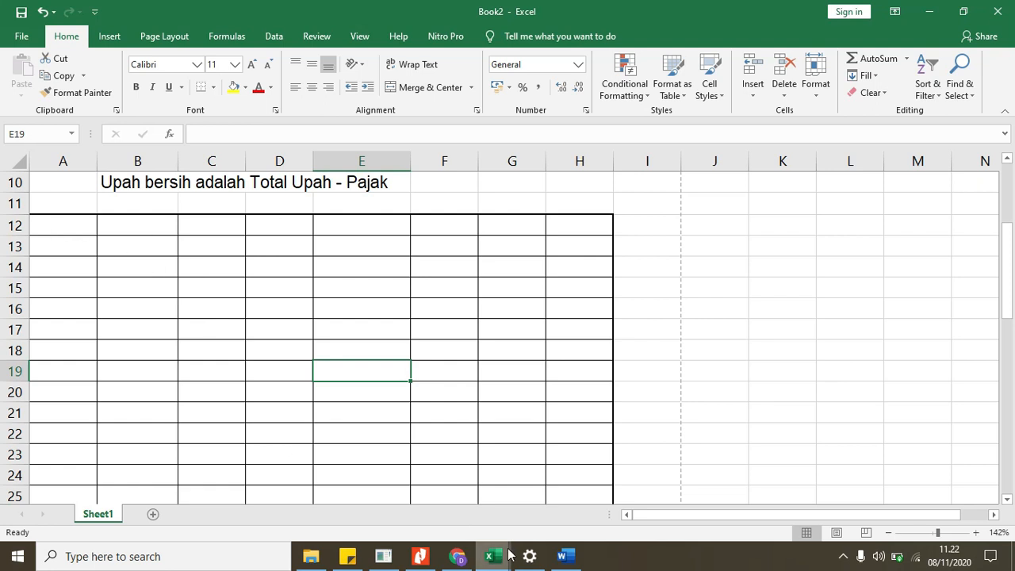
# Check the layout of the header rows in the TUGAS EXCEL salary table and return to Book2
pyautogui.moveTo(492, 556)
pyautogui.click(415, 526)
pyautogui.scroll(10, 428, 358)
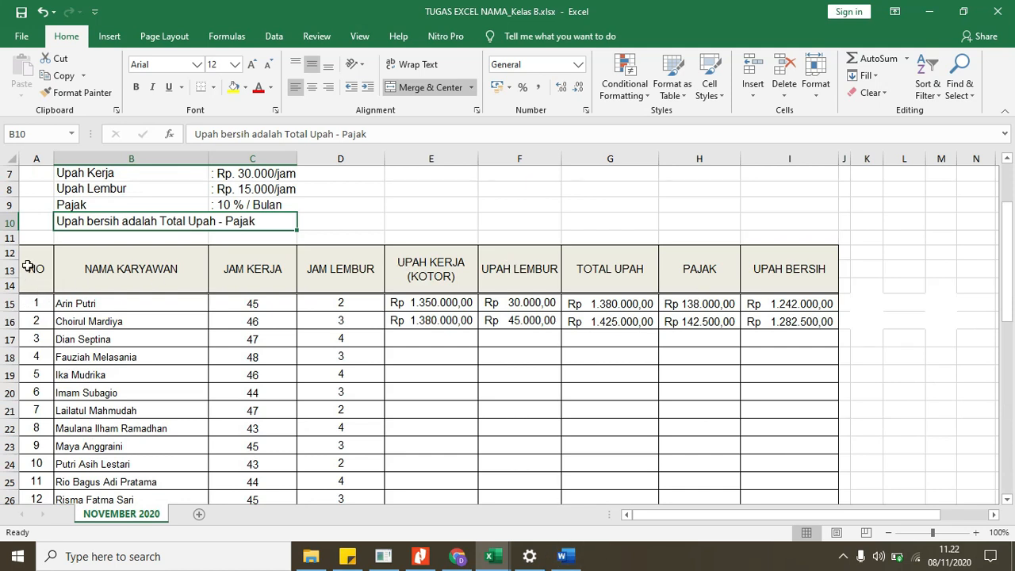
pyautogui.click(493, 558)
pyautogui.click(599, 493)
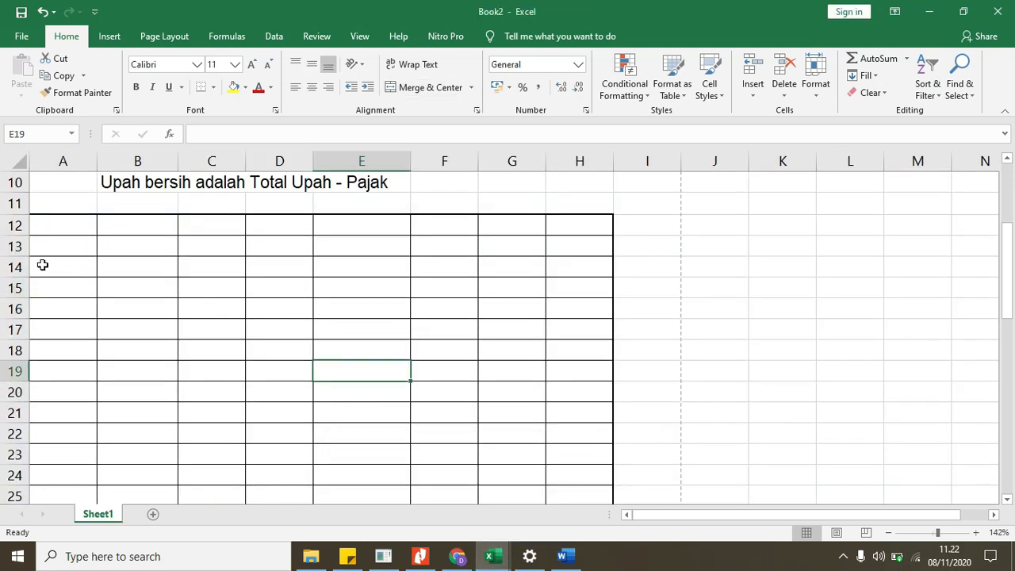
# Apply a double-line bottom border to A14:H14 to separate the table's header rows from the data rows
pyautogui.moveTo(39, 267); pyautogui.dragTo(584, 254)
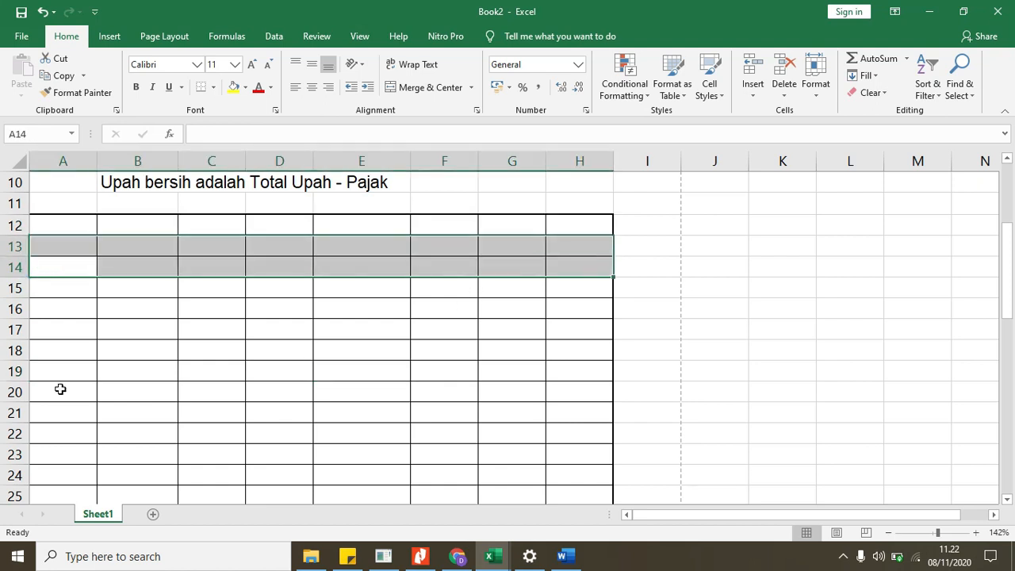
pyautogui.click(72, 272)
pyautogui.moveTo(64, 270); pyautogui.dragTo(579, 260)
pyautogui.rightClick(575, 268)
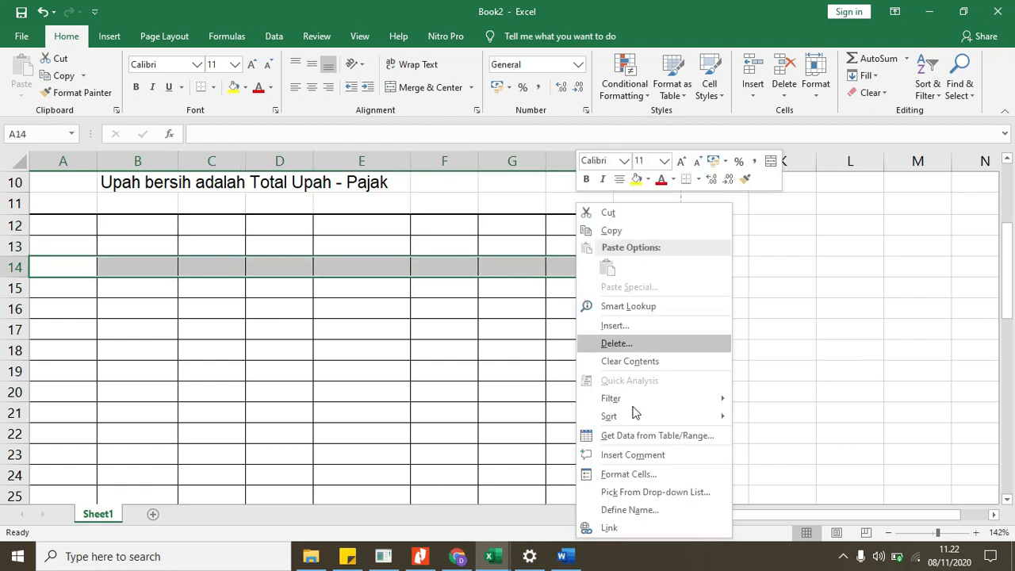
pyautogui.click(640, 474)
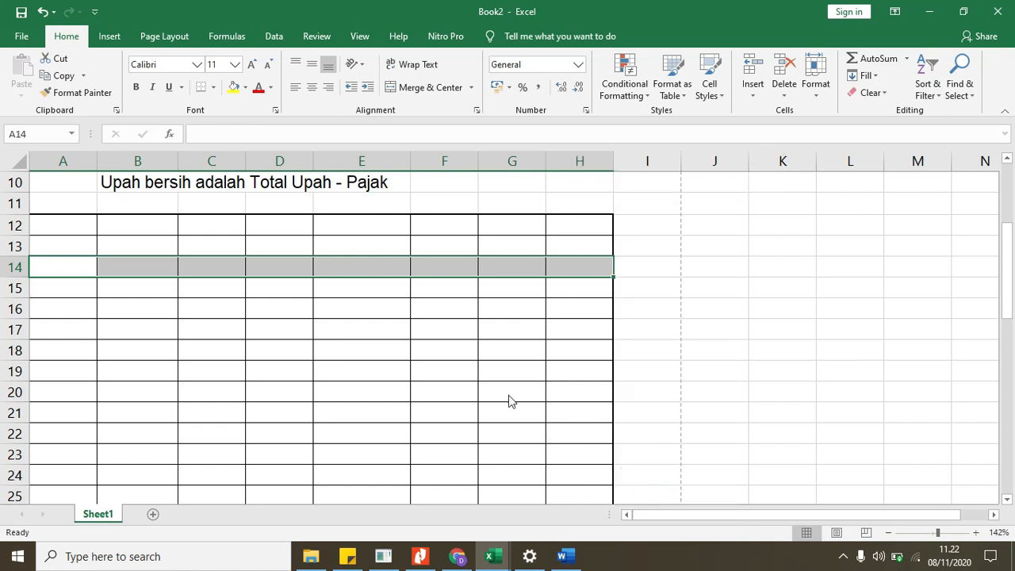
pyautogui.click(530, 334)
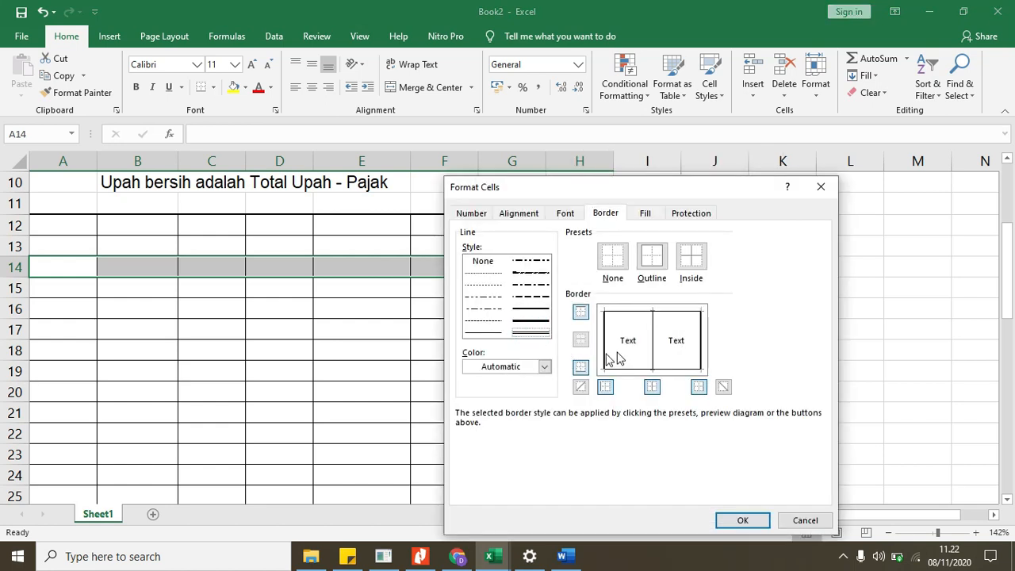
pyautogui.click(637, 369)
pyautogui.click(742, 522)
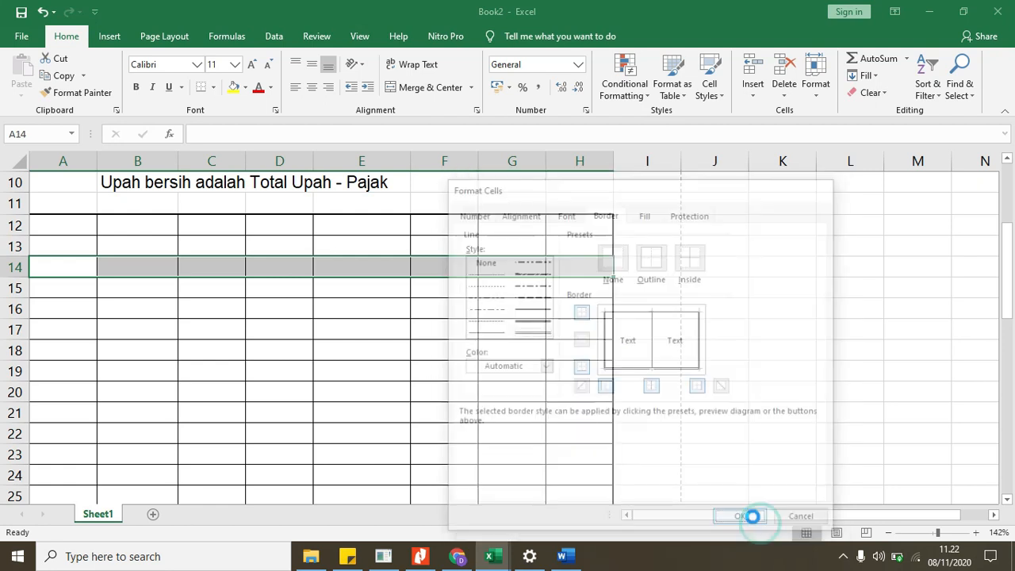
pyautogui.click(352, 395)
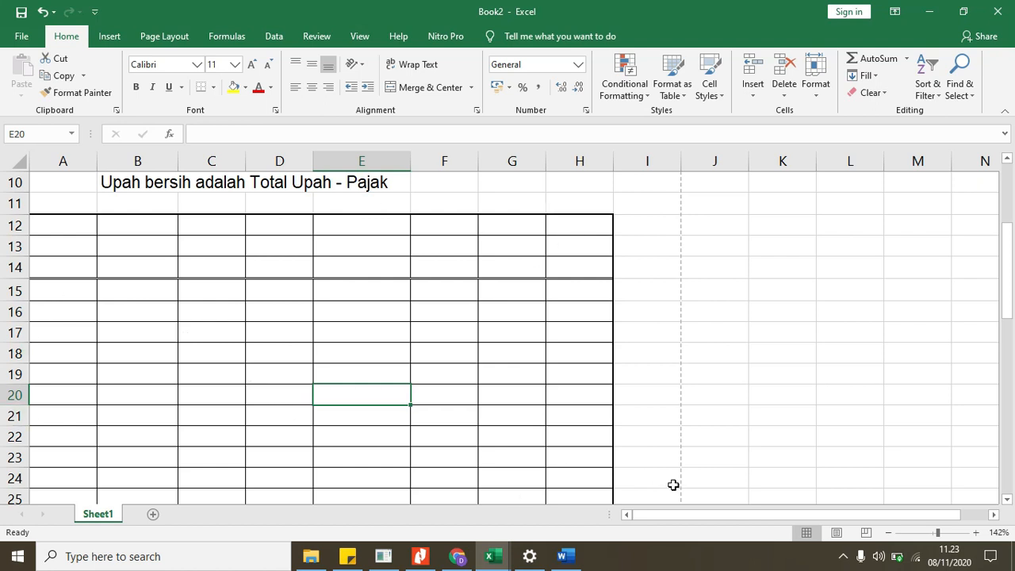
# Enter the column heading NO in cell A13 and move on to B13
pyautogui.scroll(3, 219, 359)
pyautogui.scroll(-3, 215, 363)
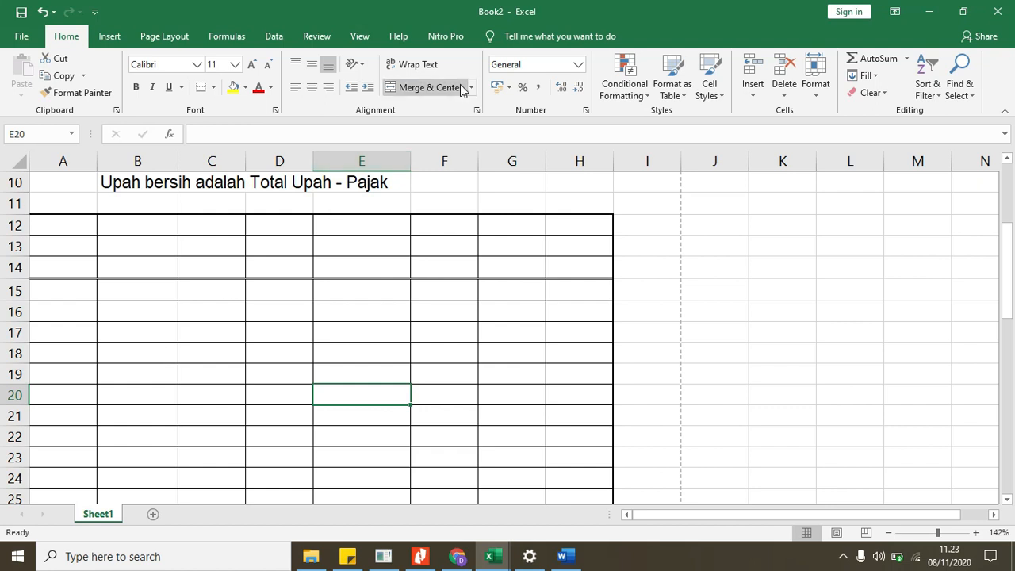
pyautogui.click(58, 249)
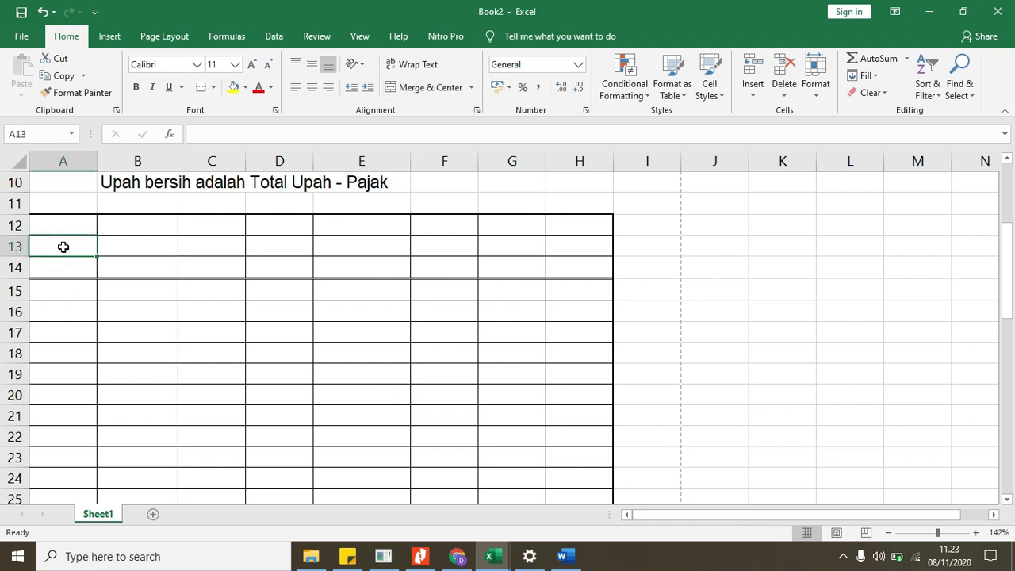
pyautogui.write('NO')
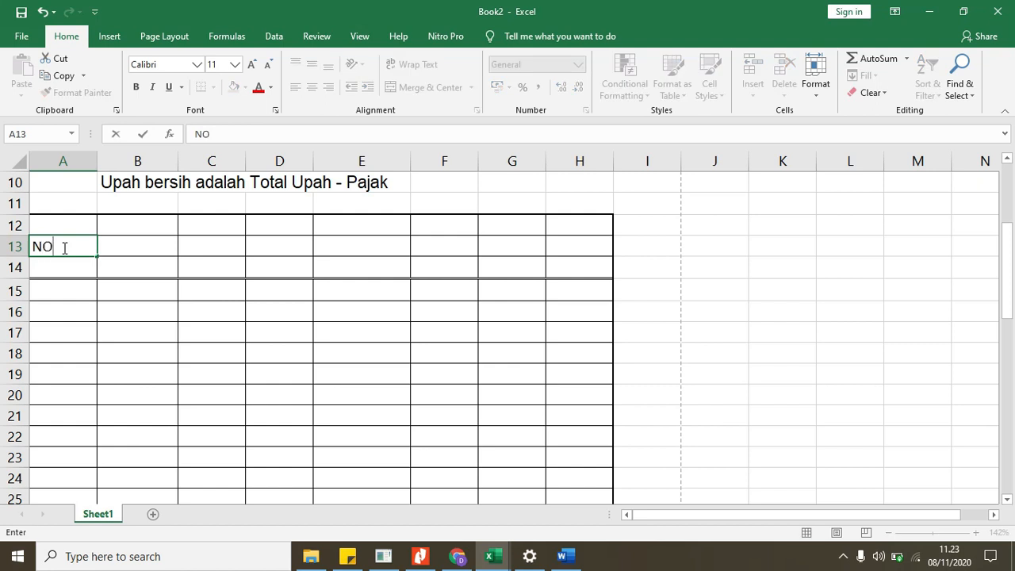
pyautogui.press('Tab')
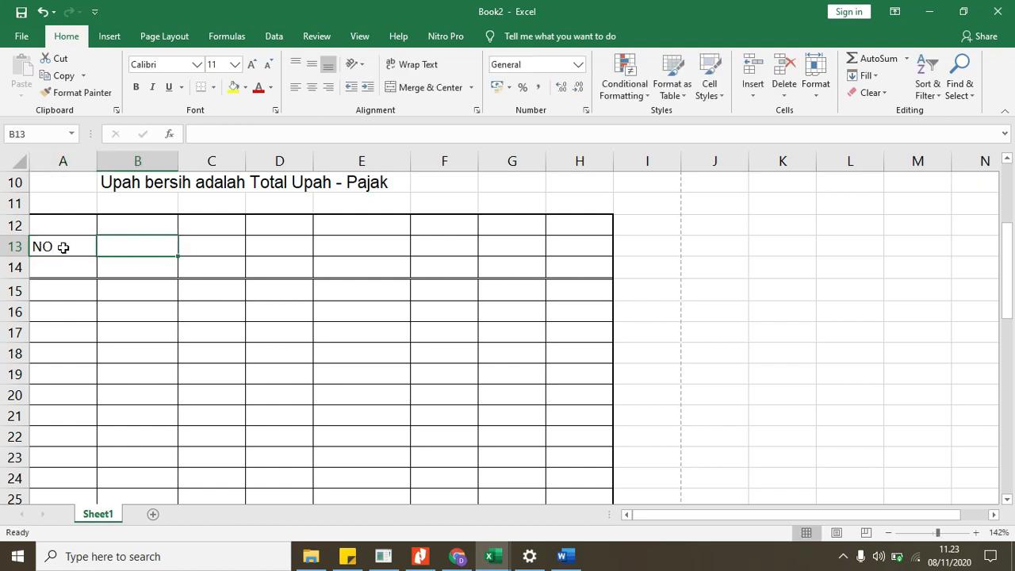
# Copy the heading text NAMA KARYAWAN from B12 of the TUGAS EXCEL workbook into cell B13 of Book2
pyautogui.click(458, 491)
pyautogui.click(36, 269)
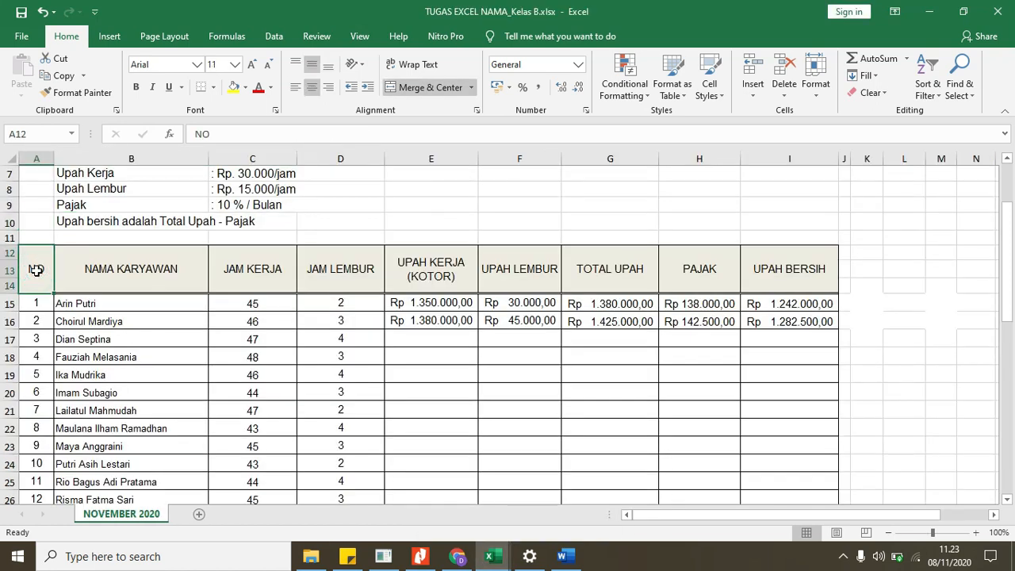
pyautogui.click(108, 268)
pyautogui.moveTo(287, 134); pyautogui.dragTo(190, 136)
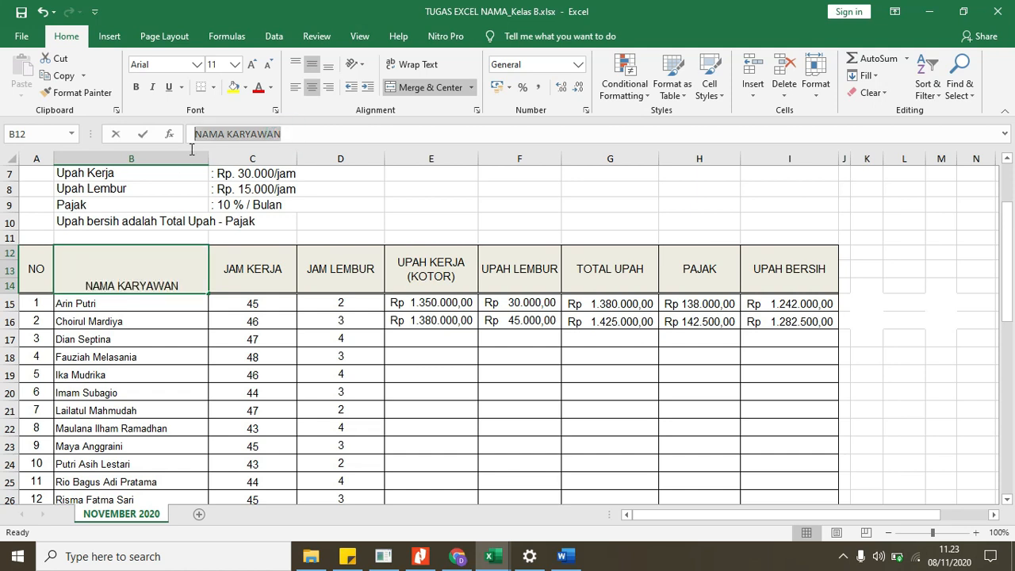
pyautogui.rightClick(211, 135)
pyautogui.click(233, 161)
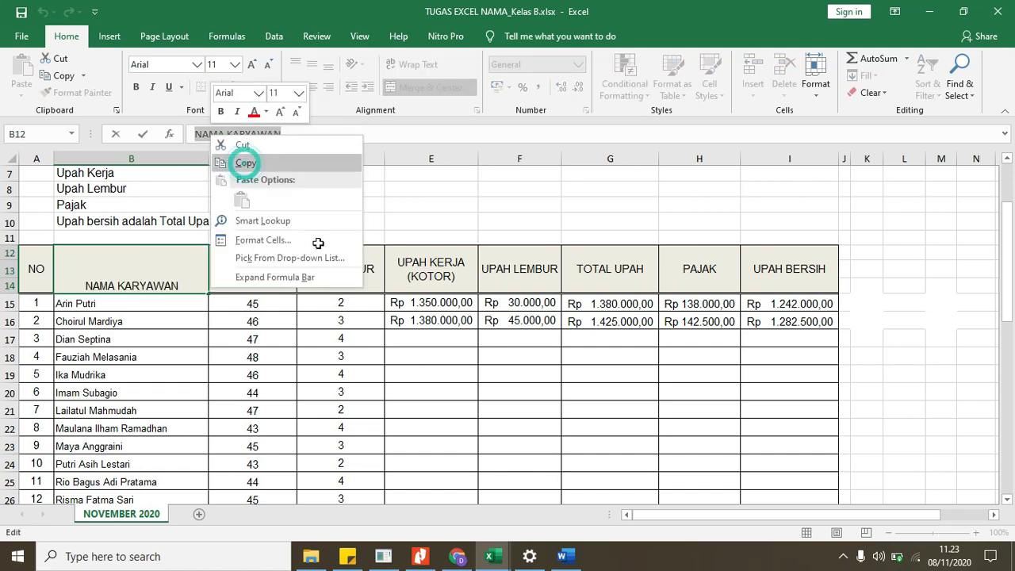
pyautogui.click(484, 564)
pyautogui.click(396, 490)
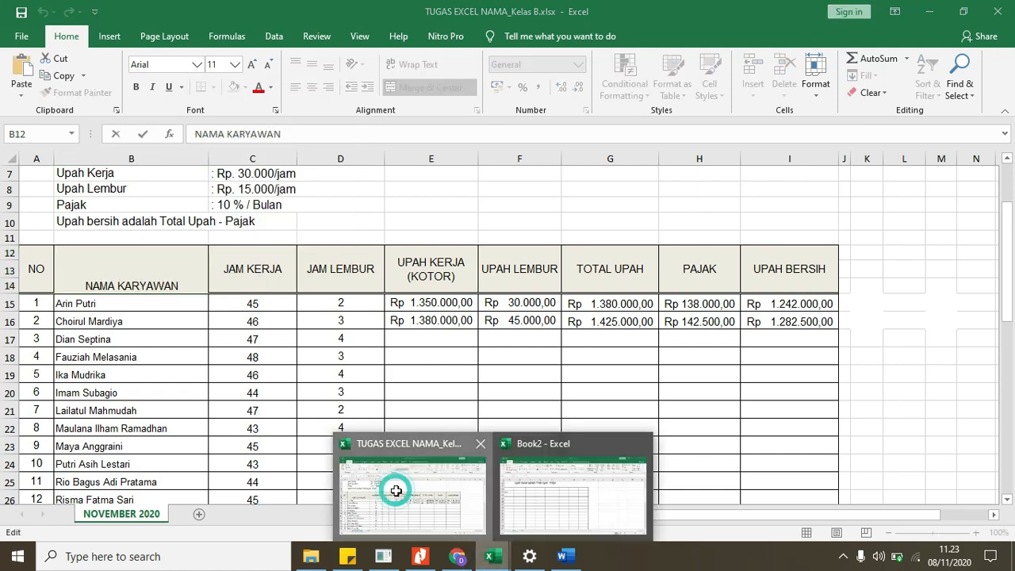
pyautogui.click(496, 549)
pyautogui.click(553, 473)
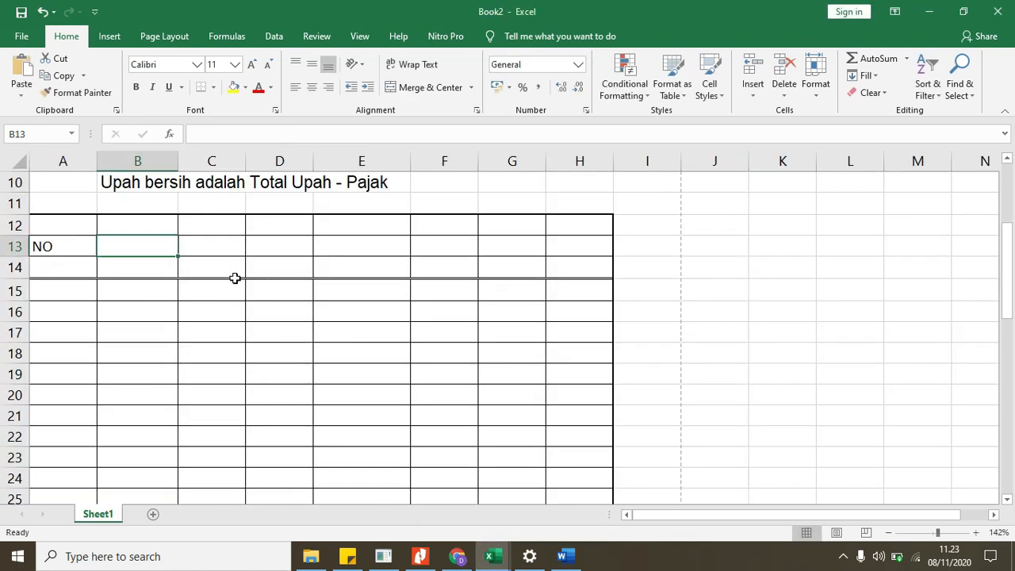
pyautogui.hotkey('ctrl', 'v')
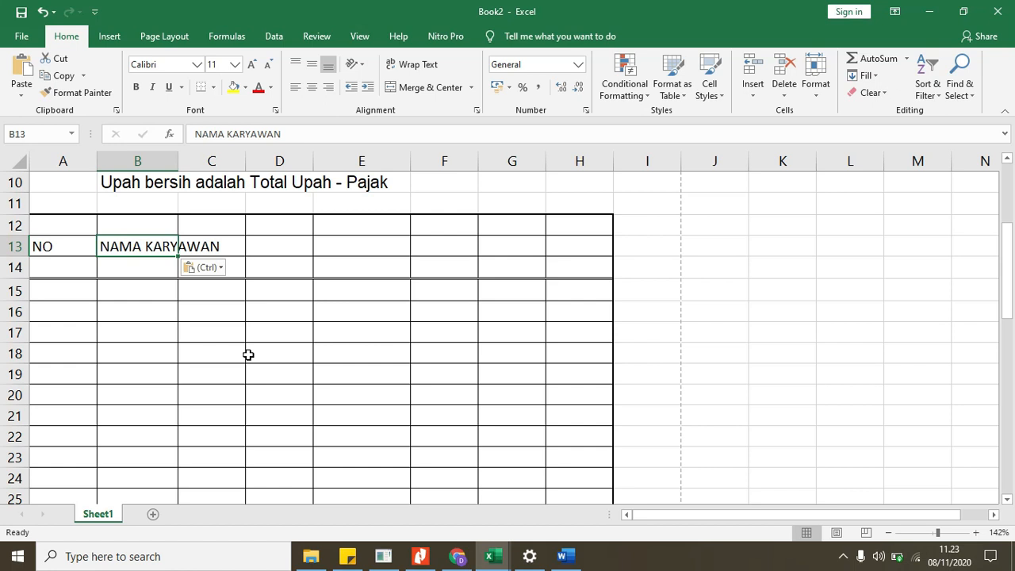
# Copy the heading text JAM KERJA from C12 of the TUGAS EXCEL workbook into cell C13 of Book2
pyautogui.click(340, 551)
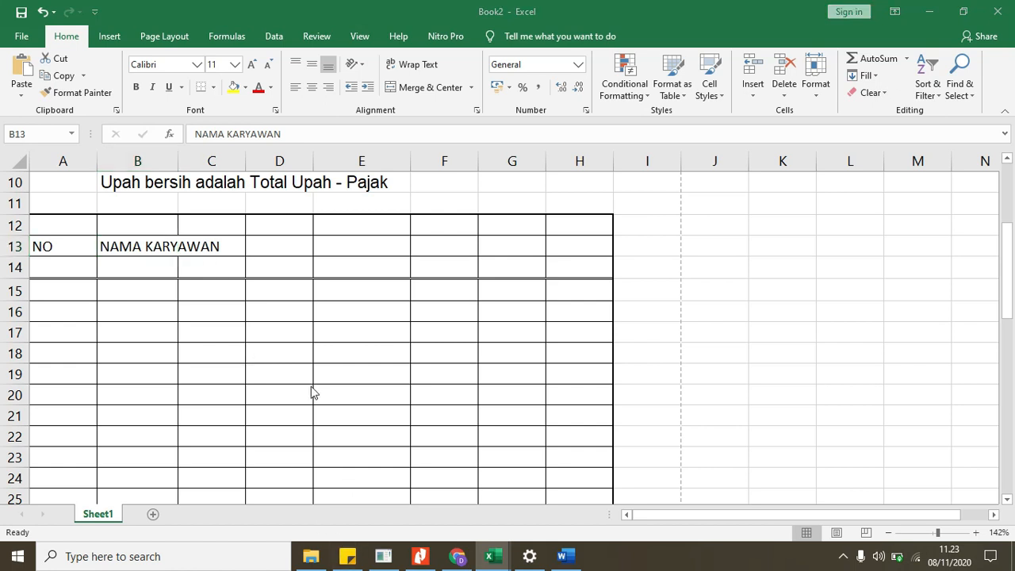
pyautogui.hotkey('alt', 'Tab')
pyautogui.click(275, 271)
pyautogui.moveTo(269, 134); pyautogui.dragTo(129, 172)
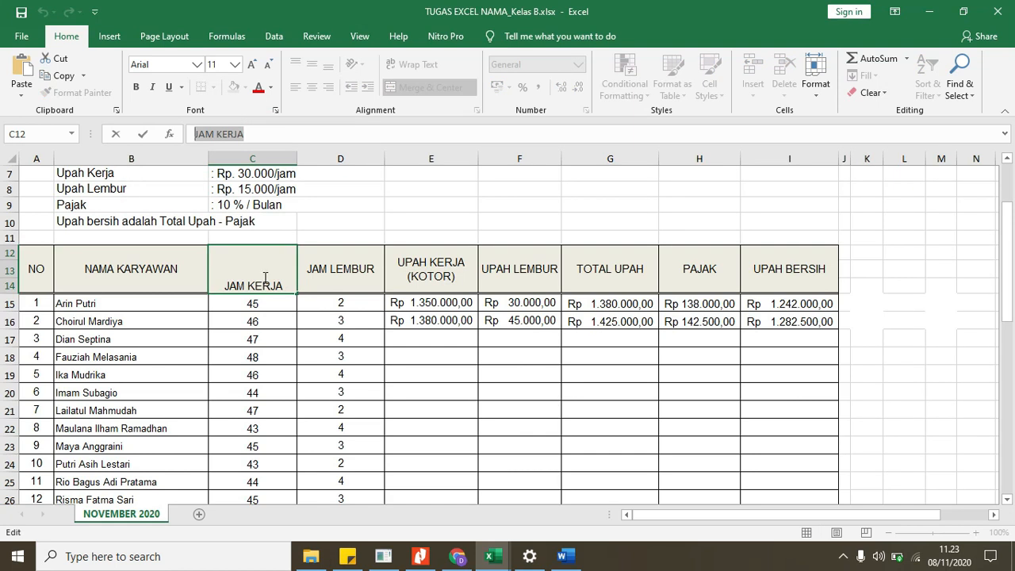
pyautogui.hotkey('alt', 'Tab')
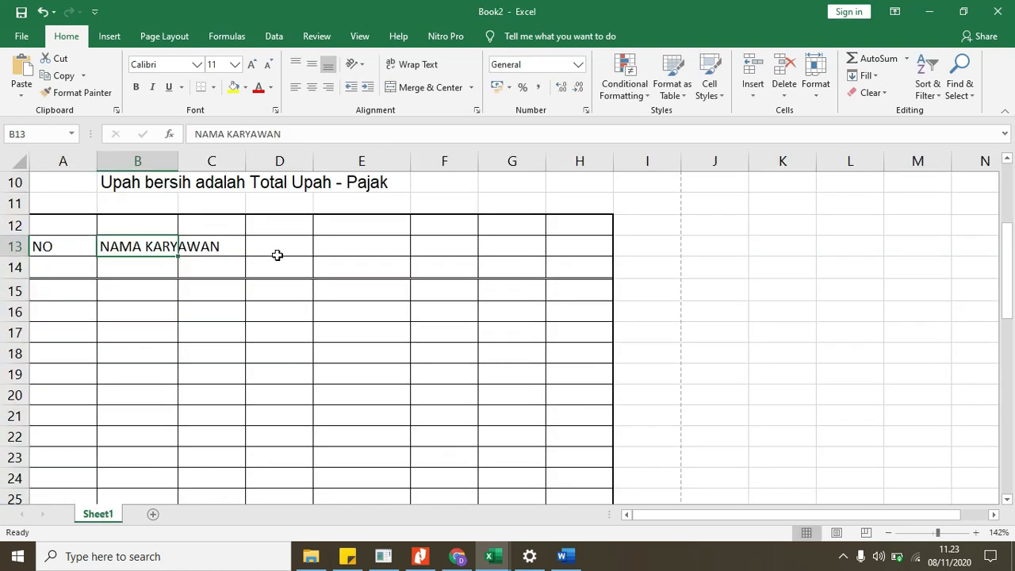
pyautogui.click(217, 249)
pyautogui.hotkey('ctrl', 'v')
# Copy the heading text JAM LEMBUR from D12 of the TUGAS EXCEL workbook into cell D13 of Book2
pyautogui.hotkey('alt', 'Tab')
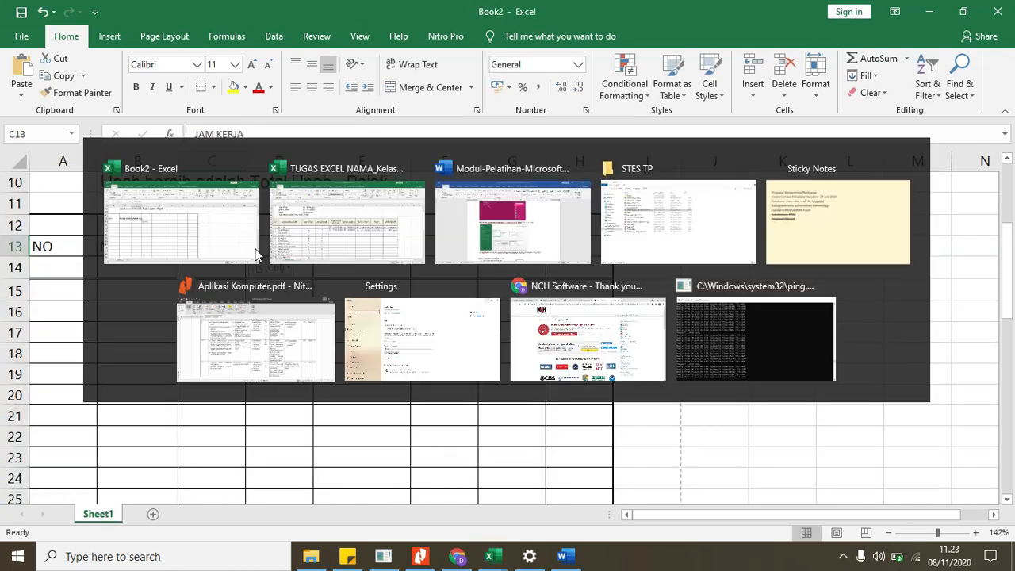
pyautogui.click(335, 273)
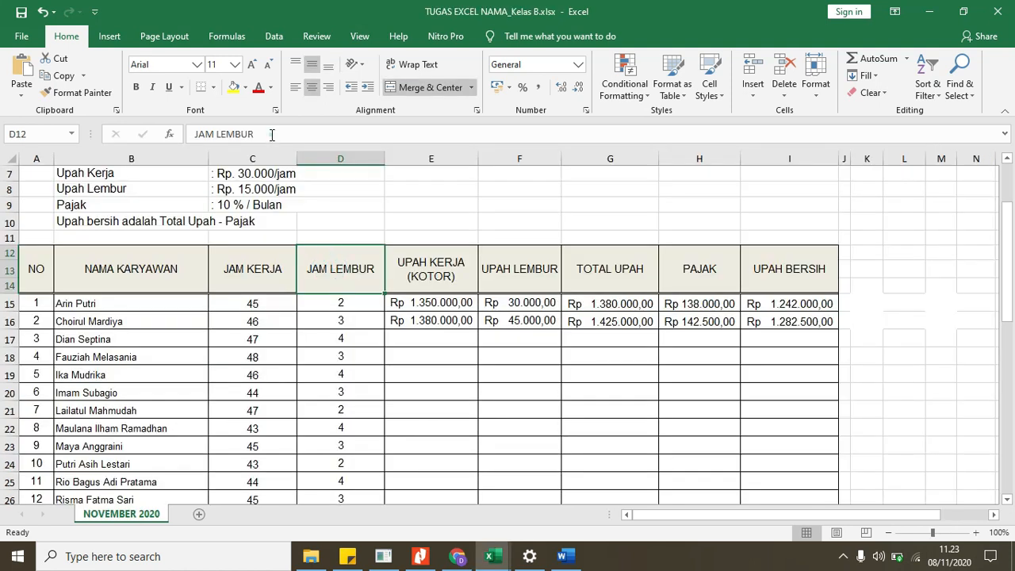
pyautogui.moveTo(268, 134); pyautogui.dragTo(191, 135)
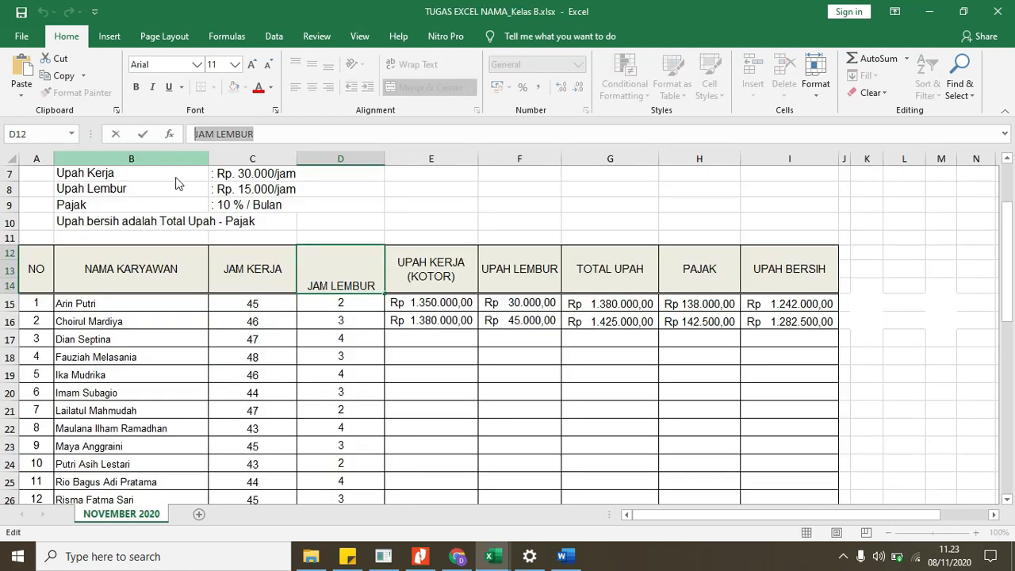
pyautogui.hotkey('alt', 'Tab')
pyautogui.hotkey('alt', 'Tab')
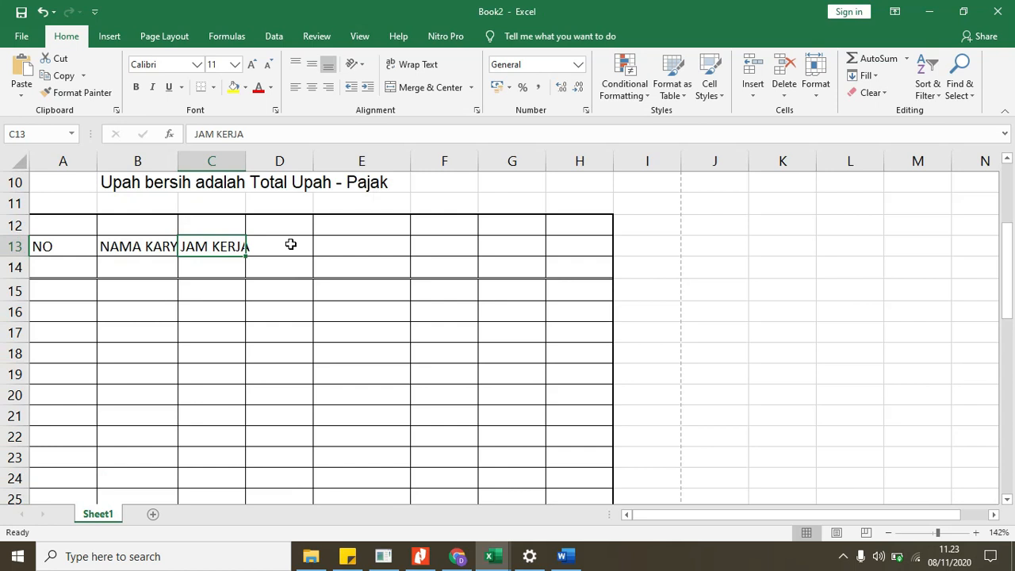
pyautogui.click(291, 244)
pyautogui.hotkey('ctrl', 'v')
# Copy the heading text UPAH KERJA (KOTOR) from E12 of the TUGAS EXCEL workbook into cell E13 of Book2
pyautogui.hotkey('alt', 'Tab')
pyautogui.click(441, 264)
pyautogui.moveTo(309, 135); pyautogui.dragTo(181, 154)
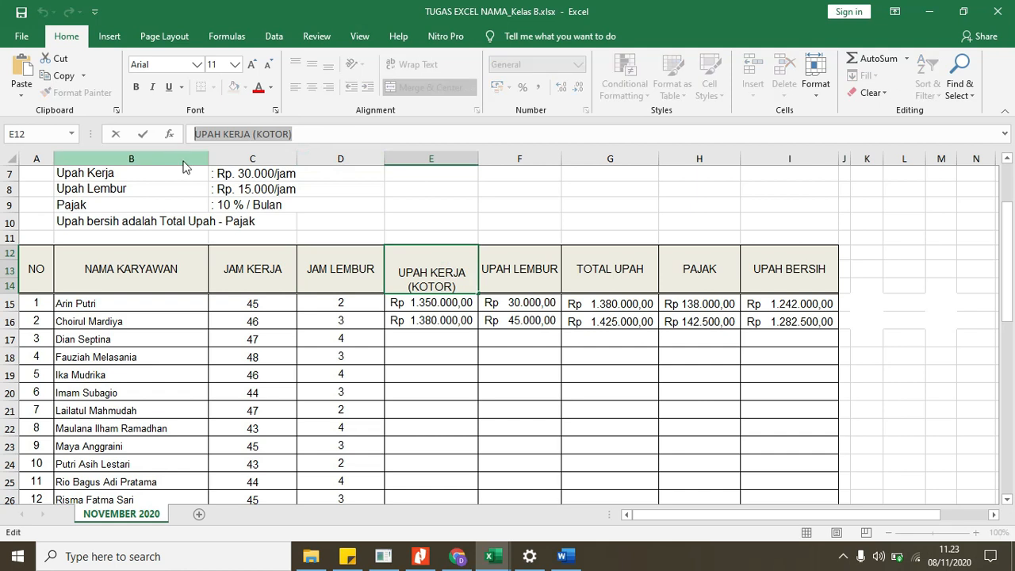
pyautogui.hotkey('ctrl', 'c')
pyautogui.hotkey('alt', 'Tab')
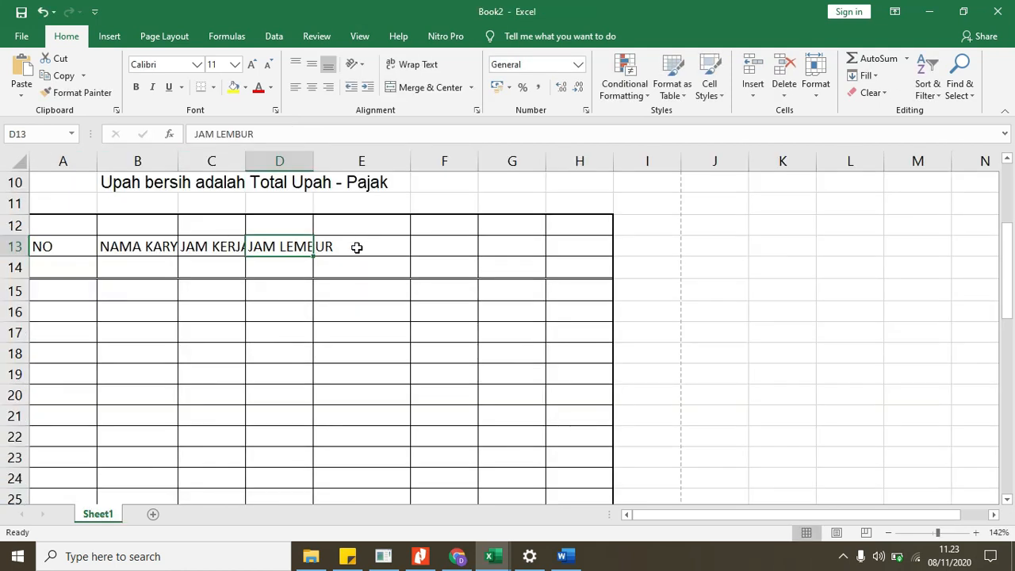
pyautogui.click(357, 246)
pyautogui.hotkey('ctrl', 'v')
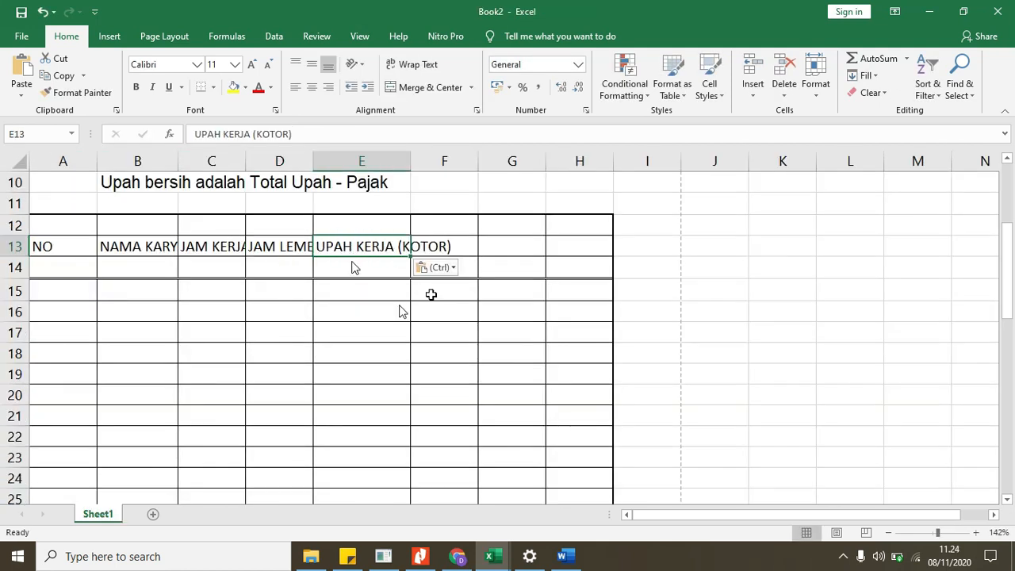
# Copy the heading text UPAH LEMBUR from F12 of the TUGAS EXCEL workbook into cell F13 of Book2, and return to TUGAS EXCEL
pyautogui.hotkey('alt', 'Tab')
pyautogui.click(520, 264)
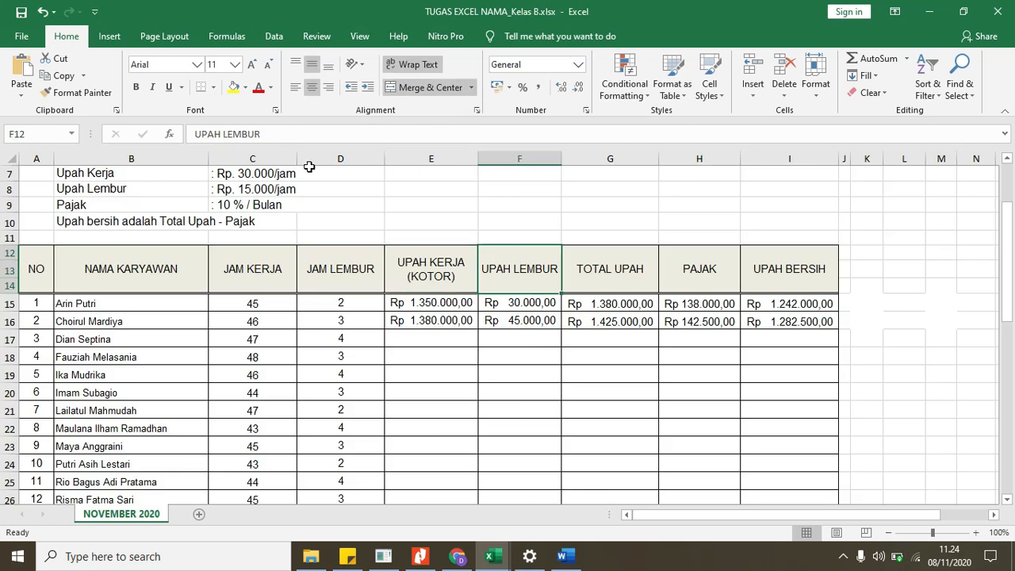
pyautogui.doubleClick(266, 134)
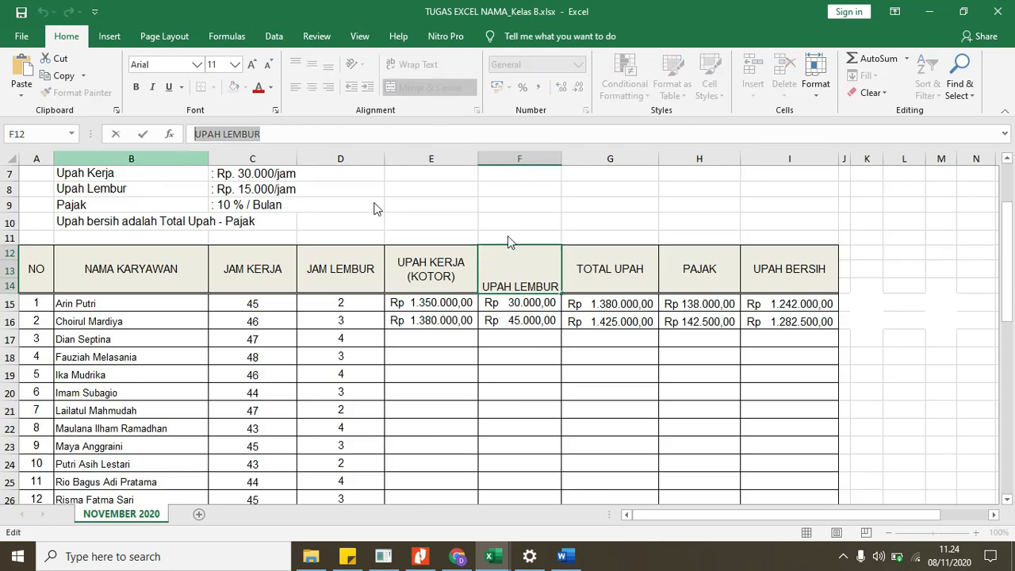
pyautogui.hotkey('alt', 'Tab')
pyautogui.click(453, 247)
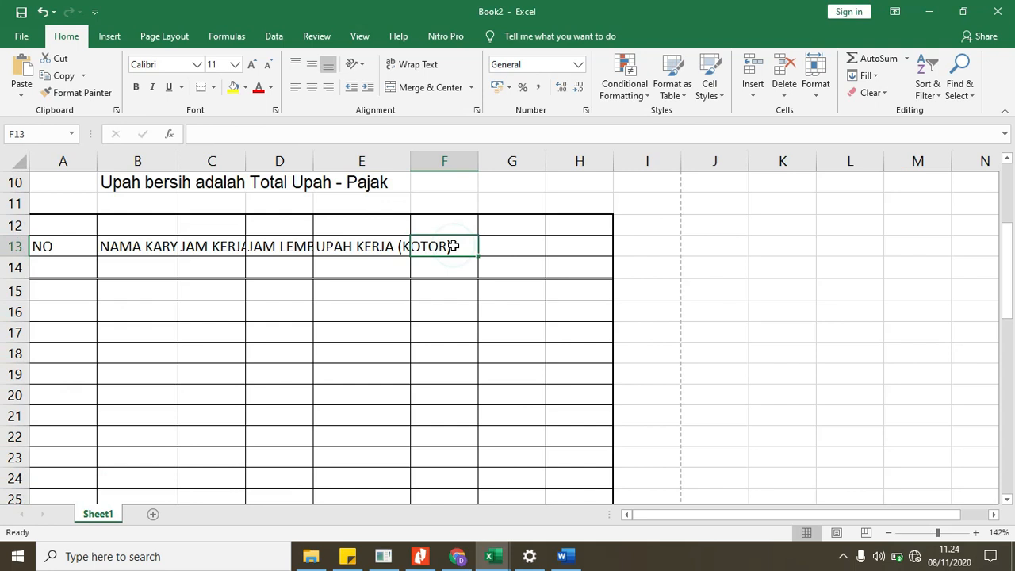
pyautogui.hotkey('ctrl', 'v')
pyautogui.hotkey('alt', 'Tab')
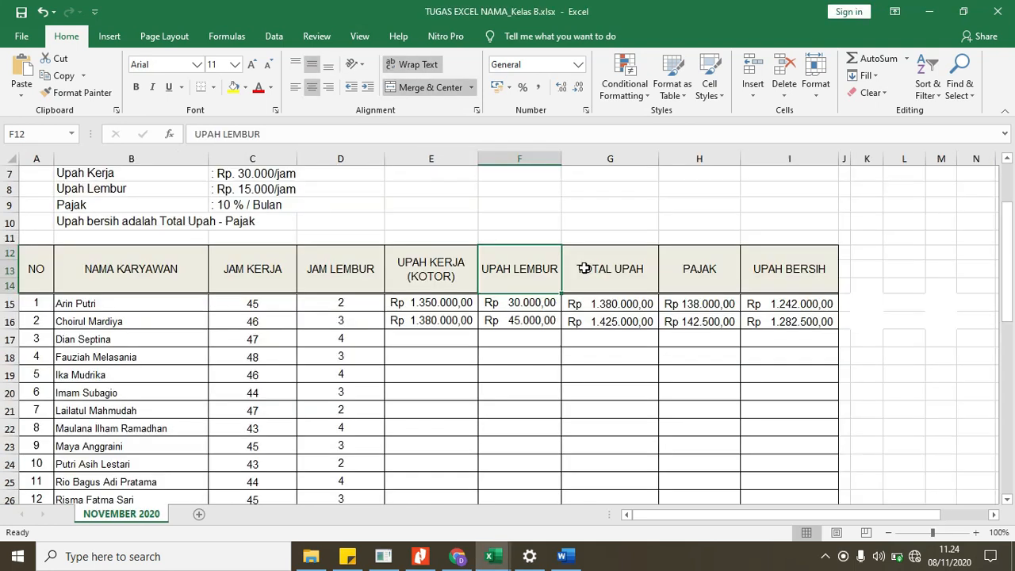
# Copy the TOTAL UPAH heading text from the TUGAS EXCEL NAMA_Kelas B.xlsx workbook into cell G13 of Book2
pyautogui.click(587, 267)
pyautogui.moveTo(265, 132); pyautogui.dragTo(154, 156)
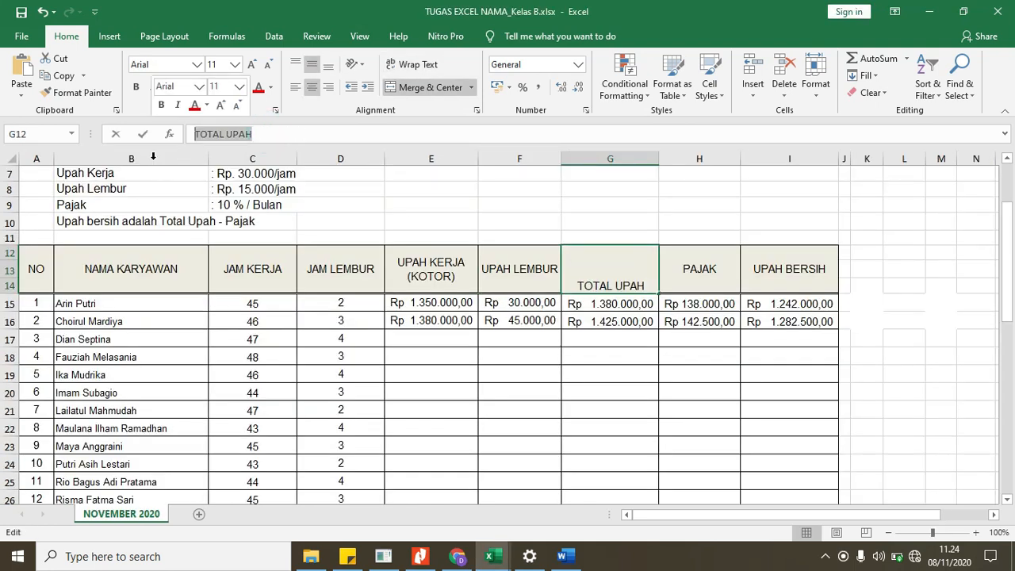
pyautogui.hotkey('alt', 'Tab')
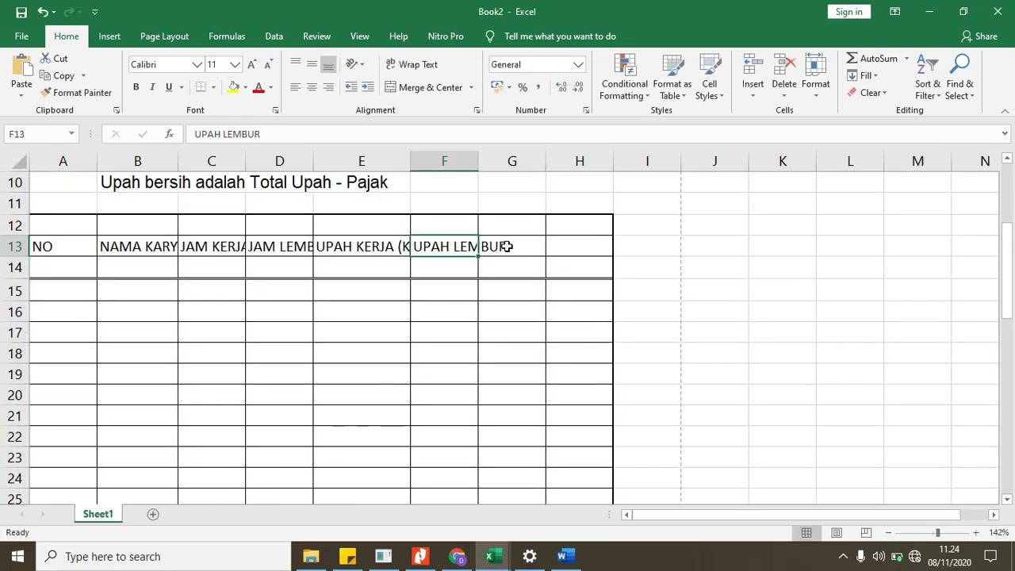
pyautogui.click(503, 245)
pyautogui.hotkey('ctrl', 'v')
# Copy the PAJAK heading text from the TUGAS EXCEL NAMA_Kelas B.xlsx workbook and return to Book2
pyautogui.hotkey('alt', 'Tab')
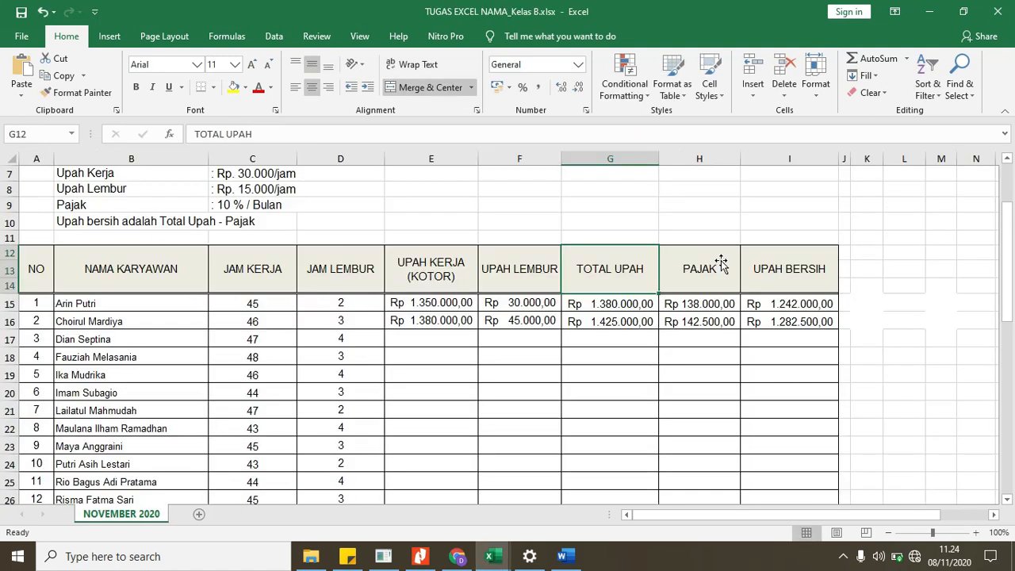
pyautogui.click(716, 268)
pyautogui.hotkey('ctrl', 'c')
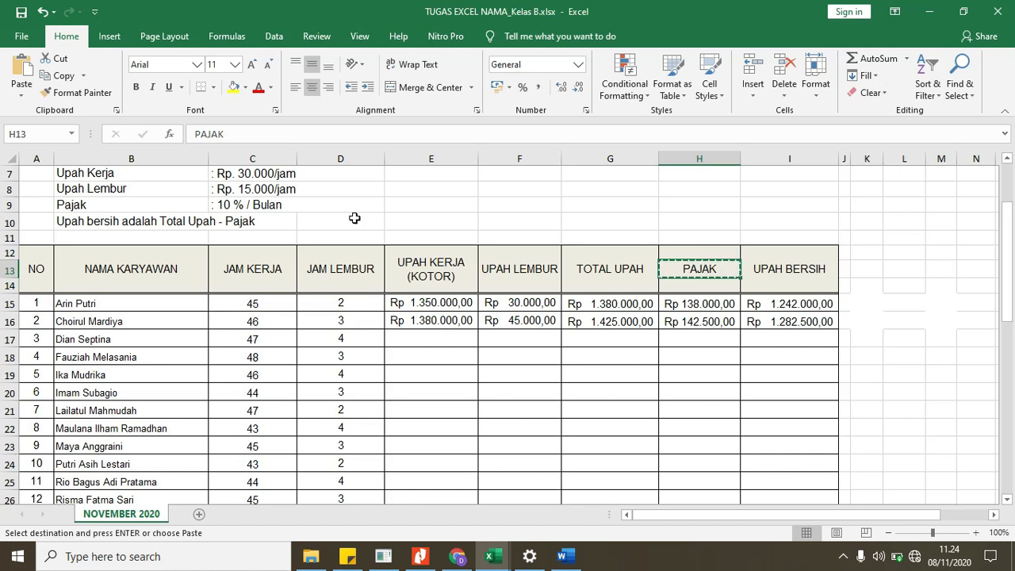
pyautogui.doubleClick(253, 135)
pyautogui.hotkey('alt', 'Tab')
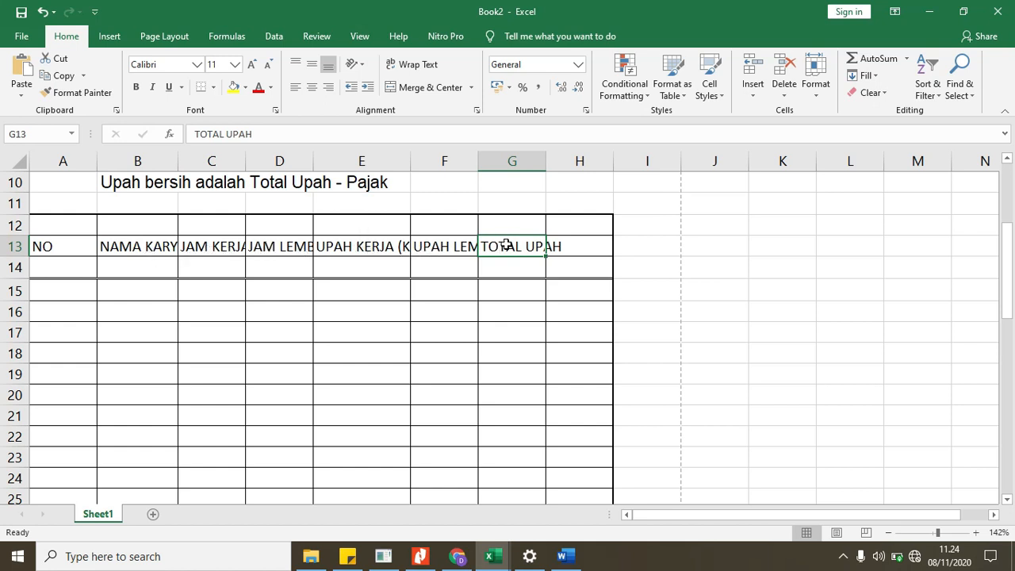
# Insert a new sheet column at column H to extend the bordered table by one column
pyautogui.click(578, 246)
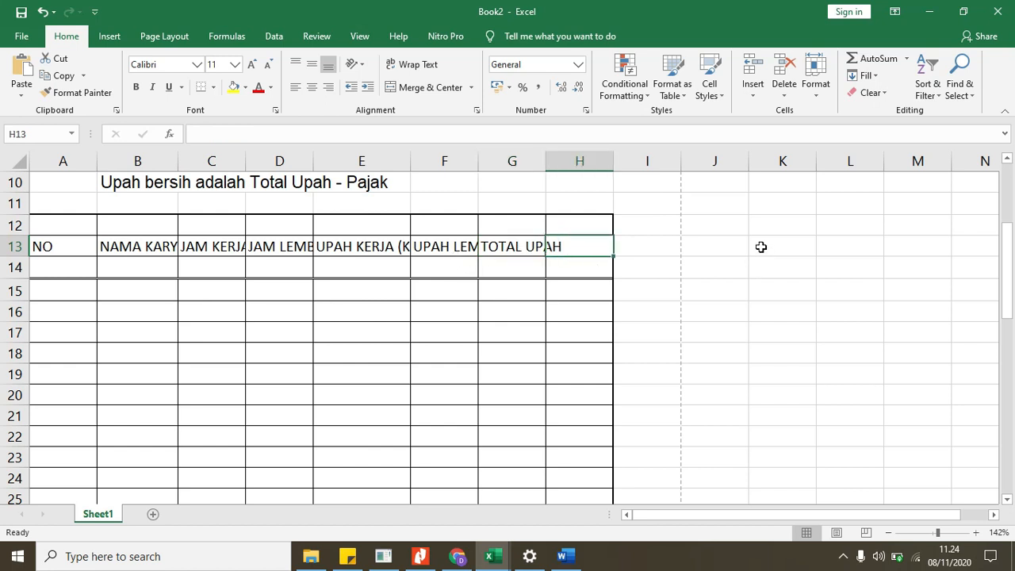
pyautogui.click(578, 161)
pyautogui.click(438, 275)
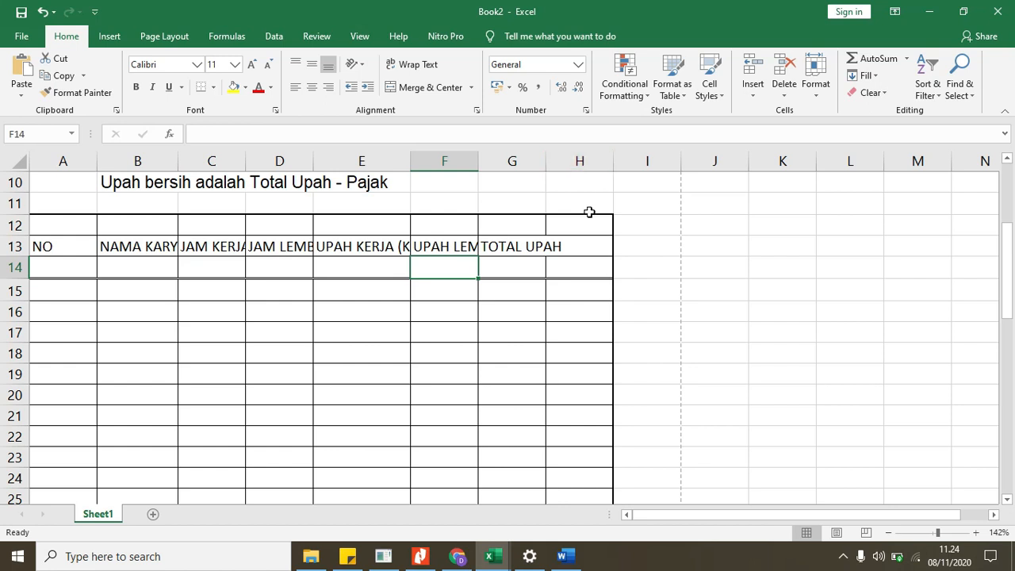
pyautogui.click(578, 161)
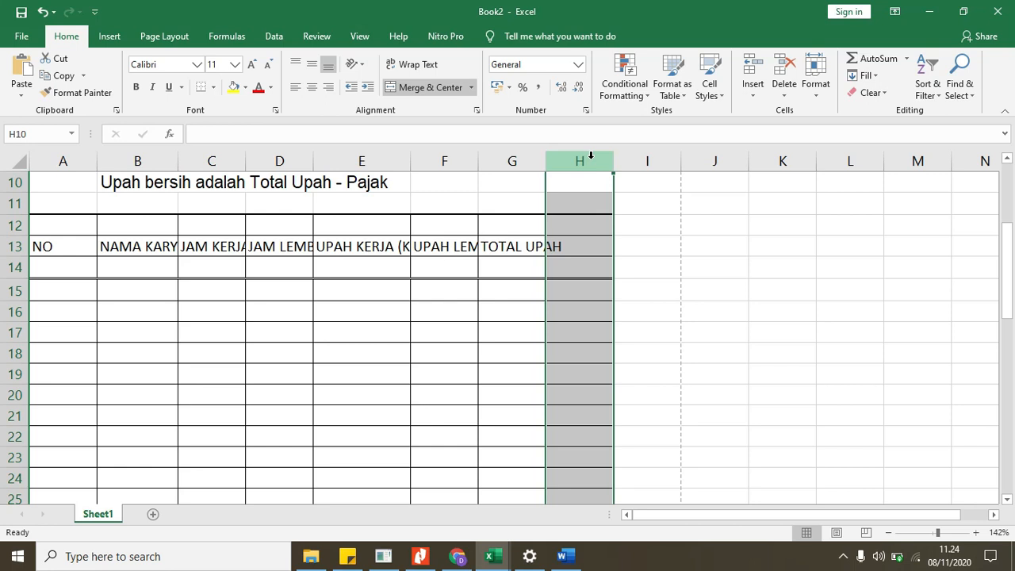
pyautogui.rightClick(591, 158)
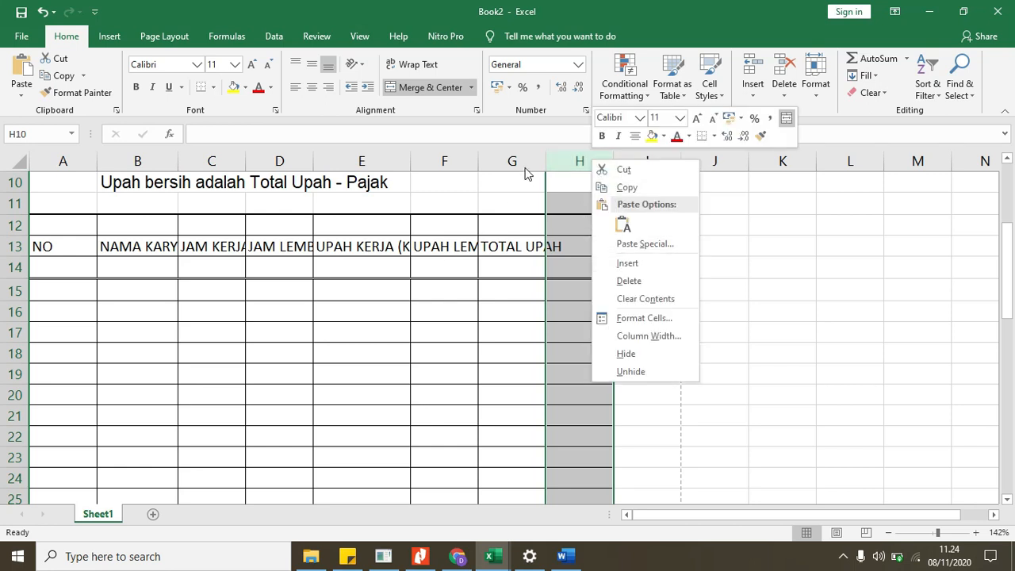
pyautogui.click(566, 147)
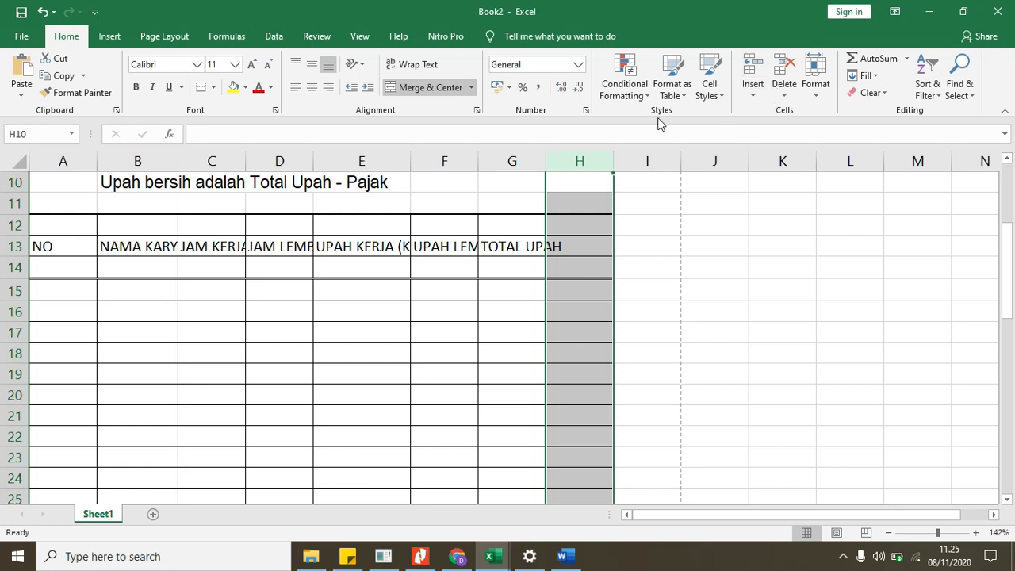
pyautogui.click(754, 94)
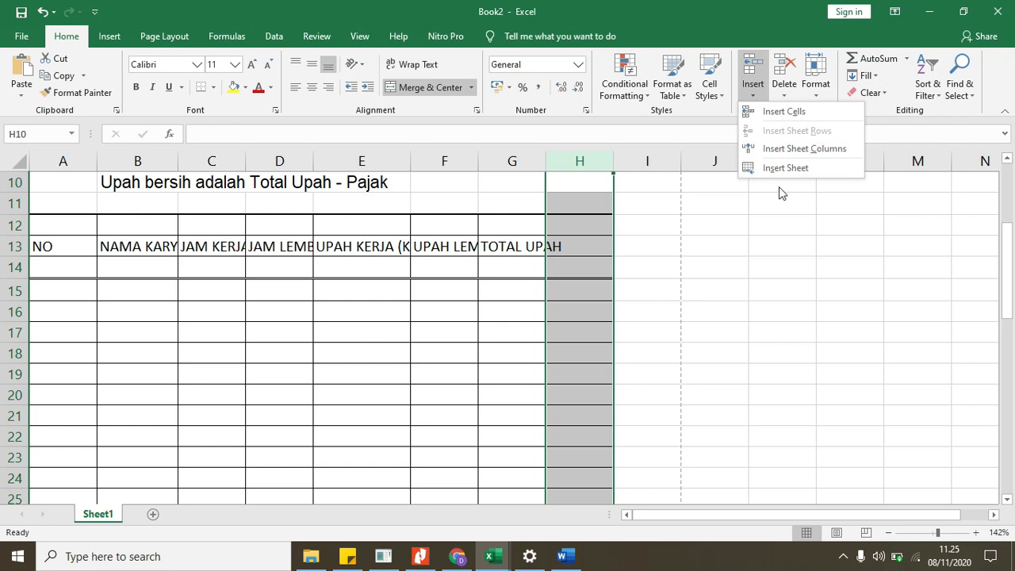
pyautogui.click(816, 149)
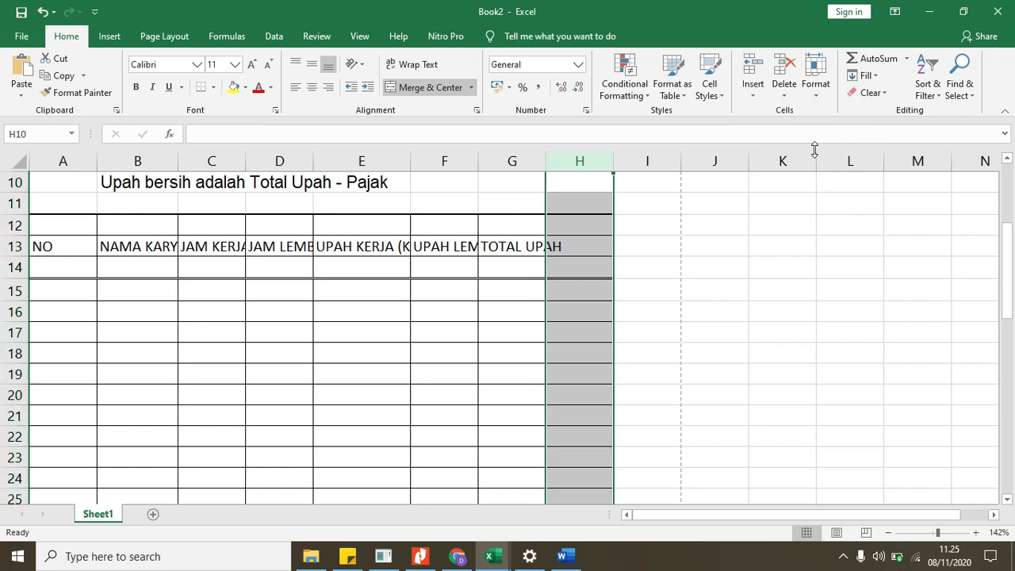
pyautogui.click(661, 260)
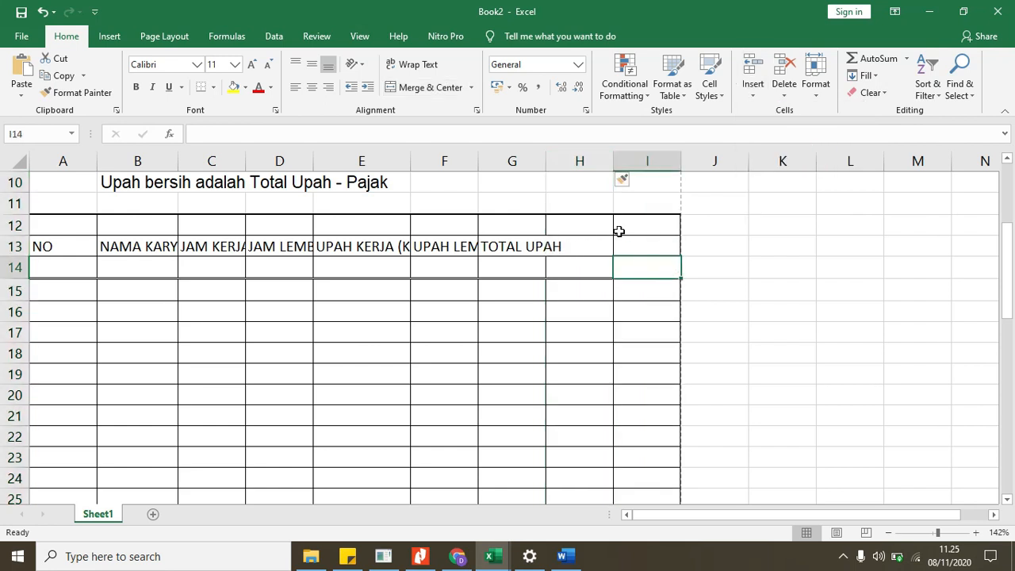
# Paste the copied PAJAK heading into cell H13
pyautogui.click(589, 251)
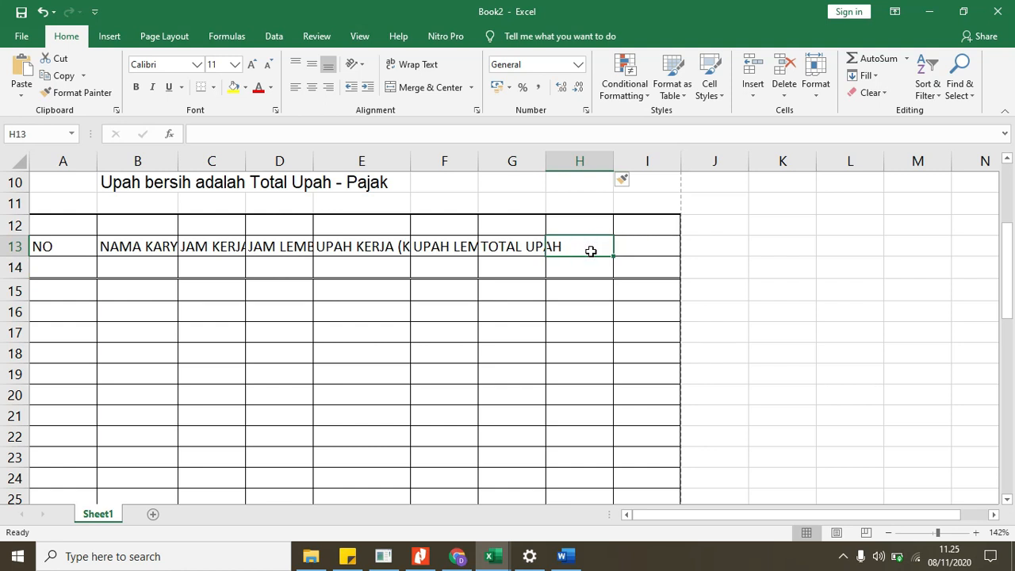
pyautogui.rightClick(591, 251)
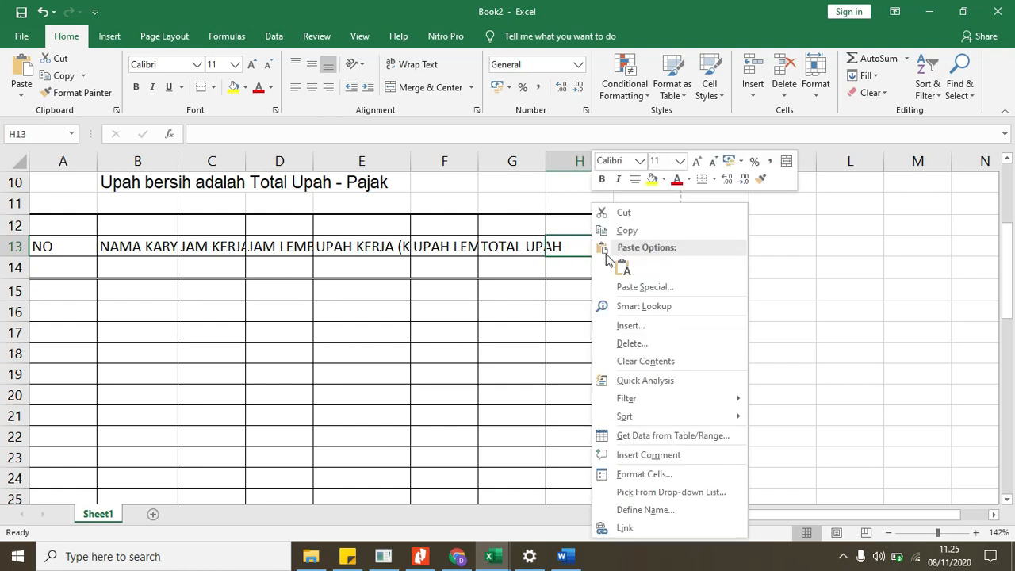
pyautogui.click(622, 268)
# Copy the UPAH BERSIH heading text from the TUGAS EXCEL NAMA_Kelas B.xlsx workbook into cell I13 of Book2
pyautogui.click(642, 247)
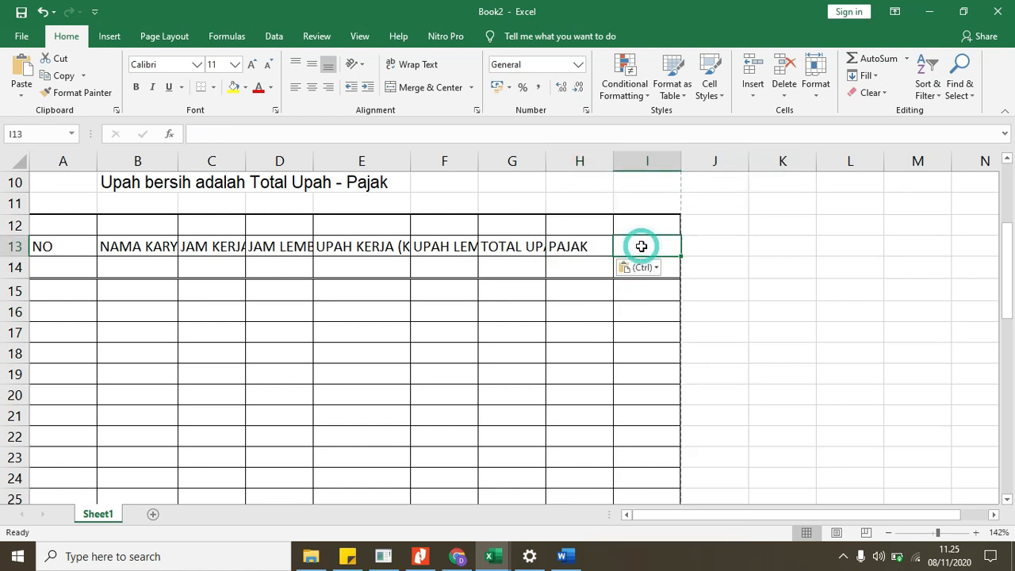
pyautogui.hotkey('alt', 'Tab')
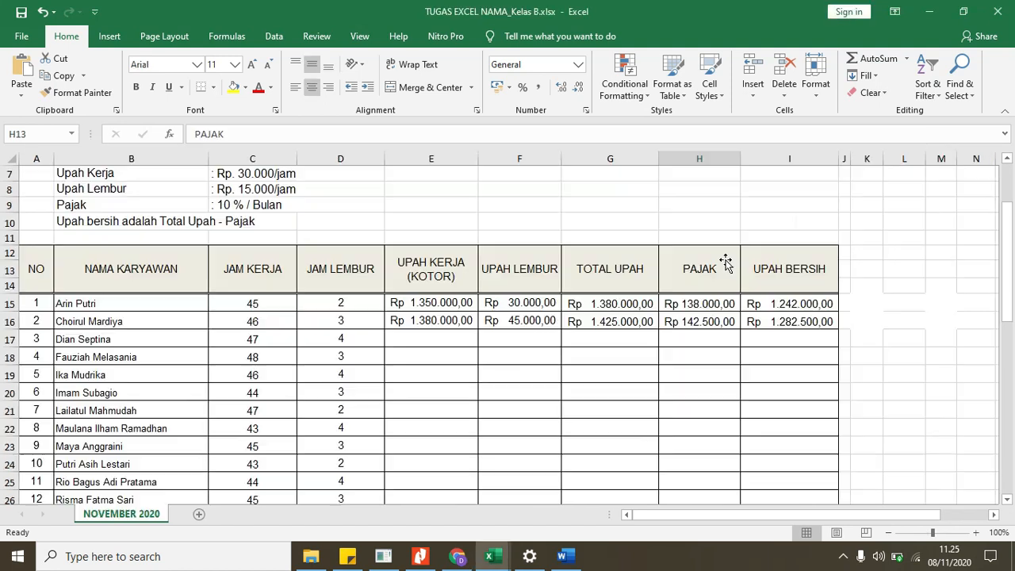
pyautogui.click(764, 268)
pyautogui.moveTo(265, 132); pyautogui.dragTo(145, 158)
pyautogui.hotkey('ctrl', 'c')
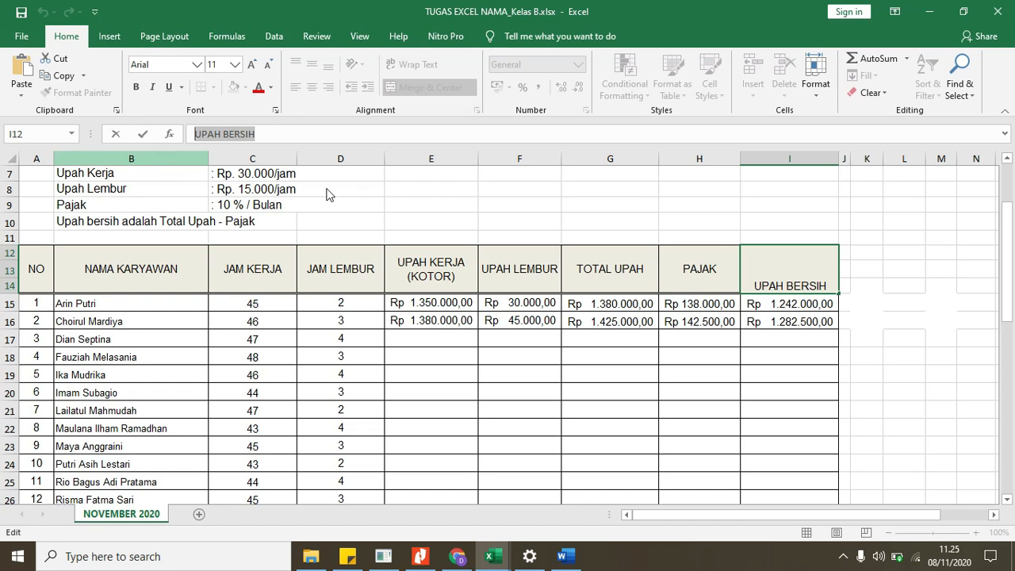
pyautogui.hotkey('alt', 'Tab')
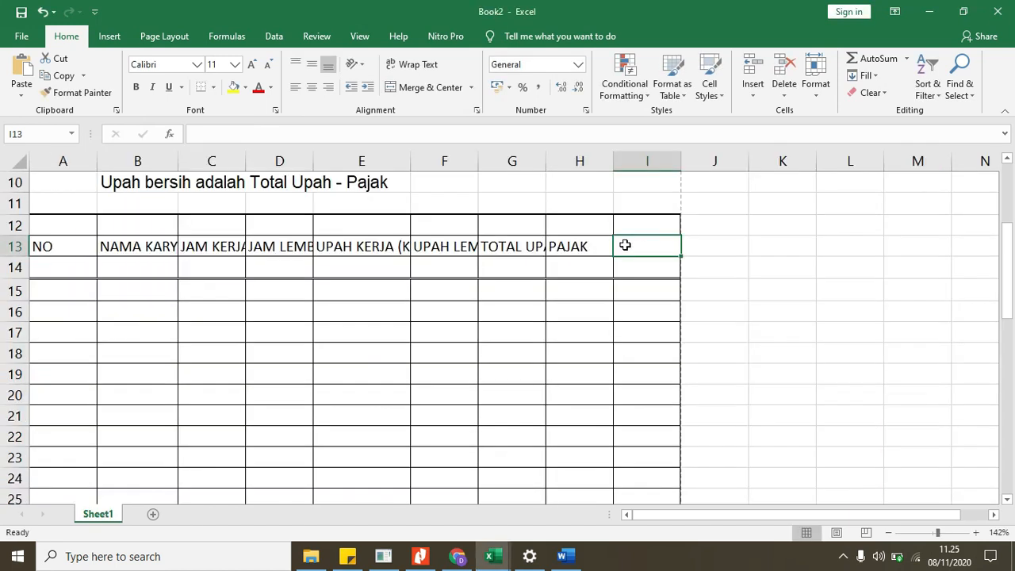
pyautogui.rightClick(625, 245)
pyautogui.click(643, 267)
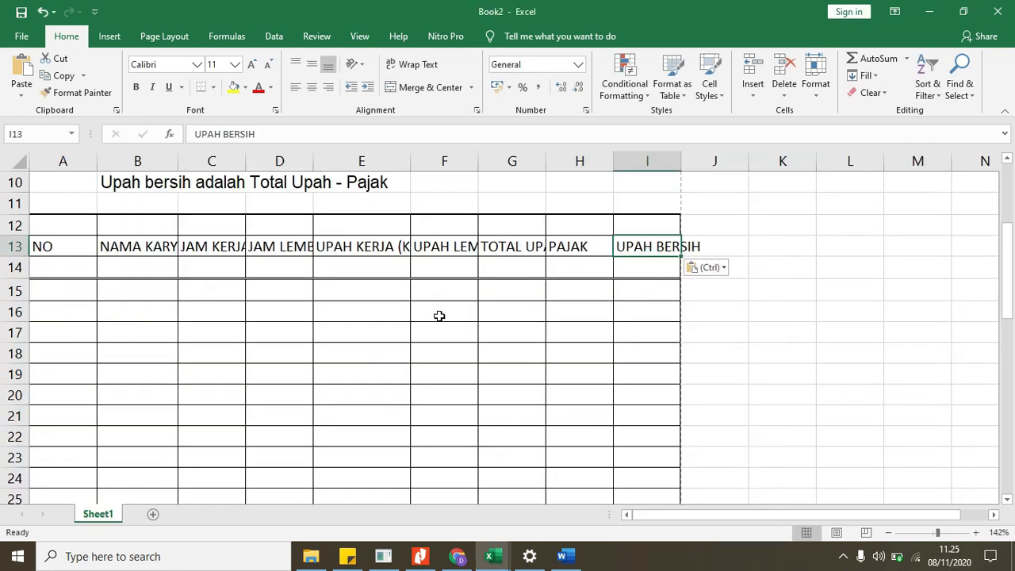
pyautogui.hotkey('alt', 'Tab')
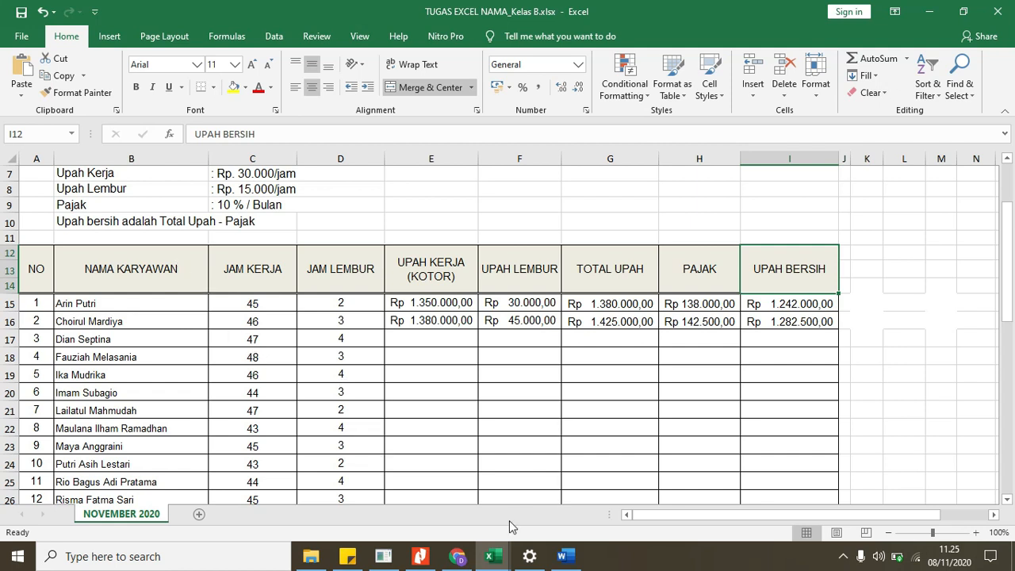
pyautogui.click(492, 556)
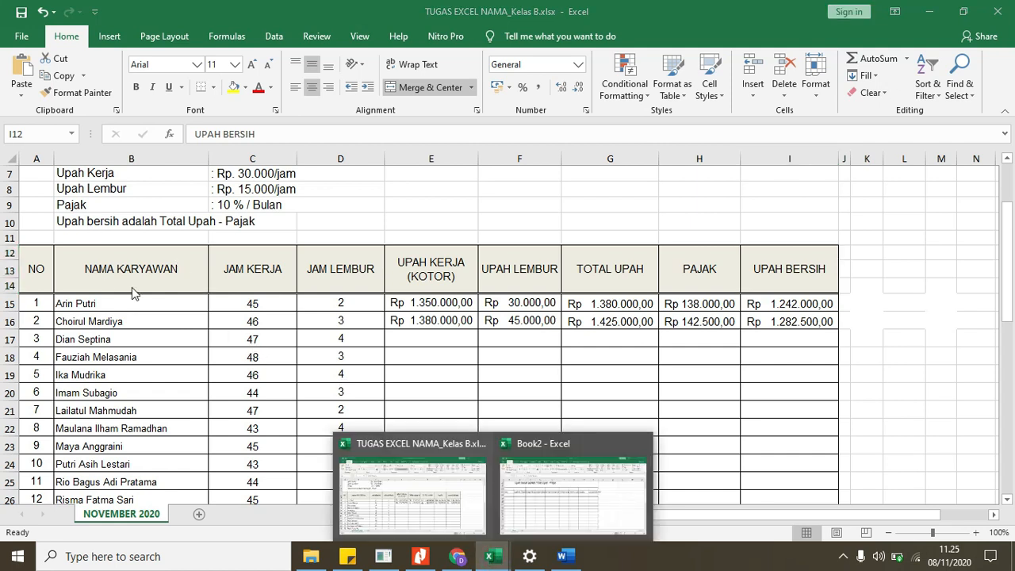
pyautogui.click(516, 498)
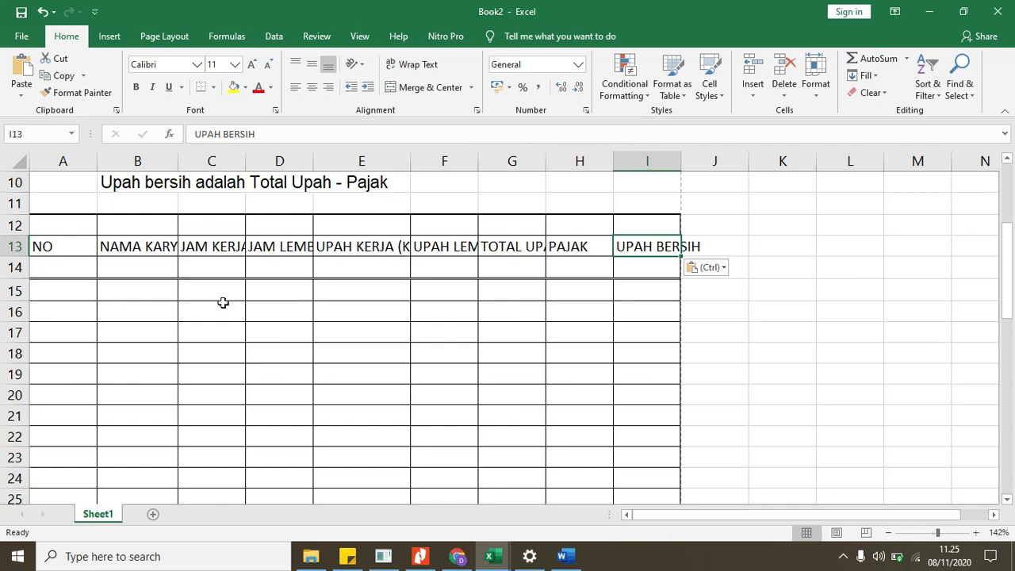
# Merge and center the heading cells A12:A14, B12:B14 and C12:C14, each column separately
pyautogui.click(70, 261)
pyautogui.click(70, 244)
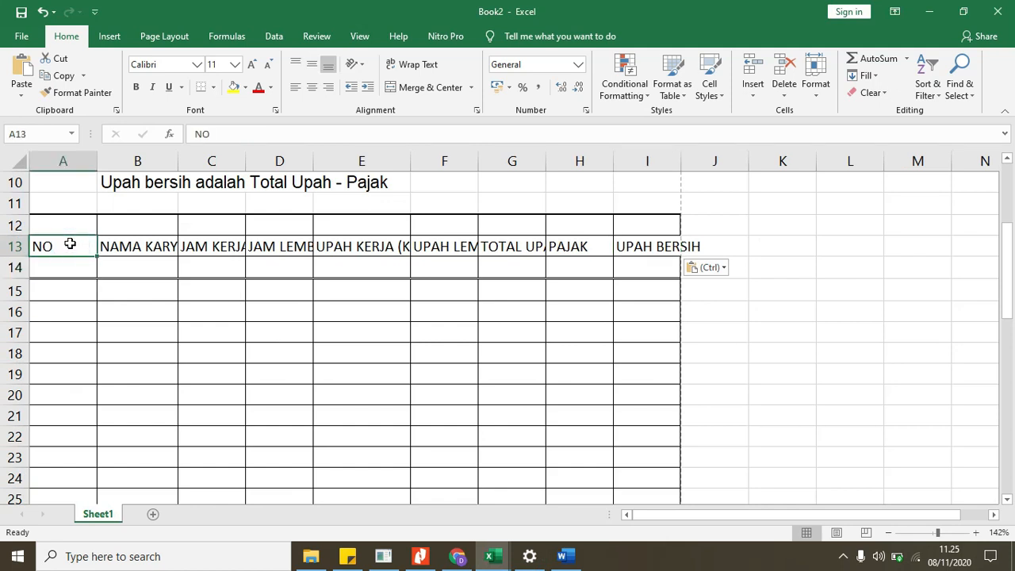
pyautogui.moveTo(56, 222); pyautogui.dragTo(51, 265)
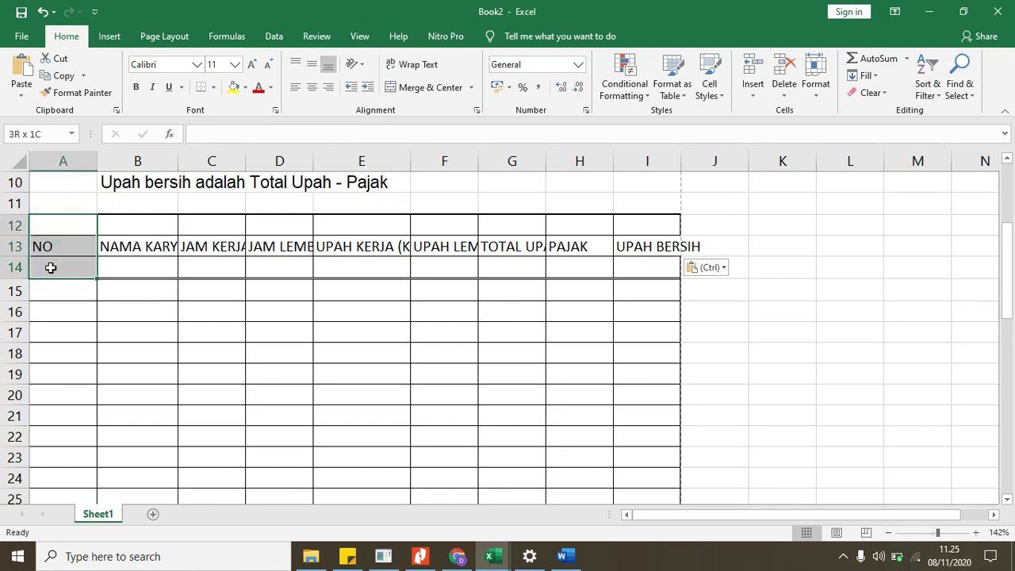
pyautogui.moveTo(49, 267); pyautogui.dragTo(72, 274)
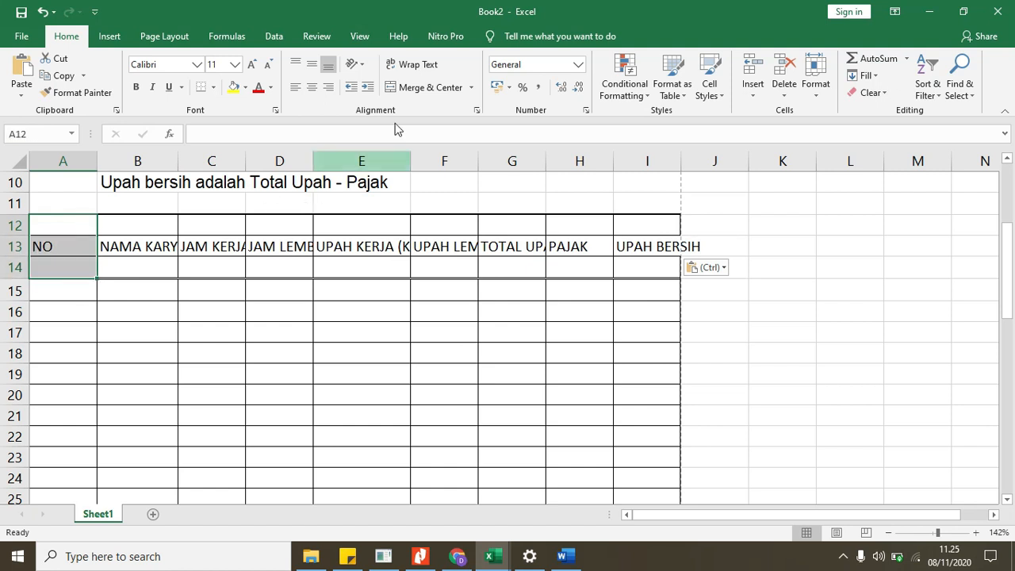
pyautogui.click(431, 87)
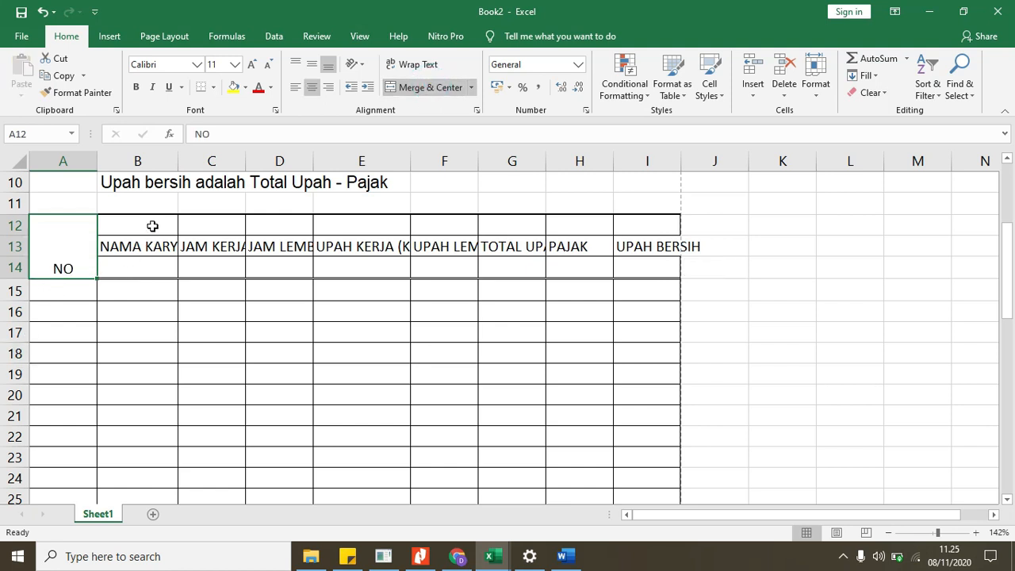
pyautogui.moveTo(152, 226); pyautogui.dragTo(136, 262)
pyautogui.click(426, 87)
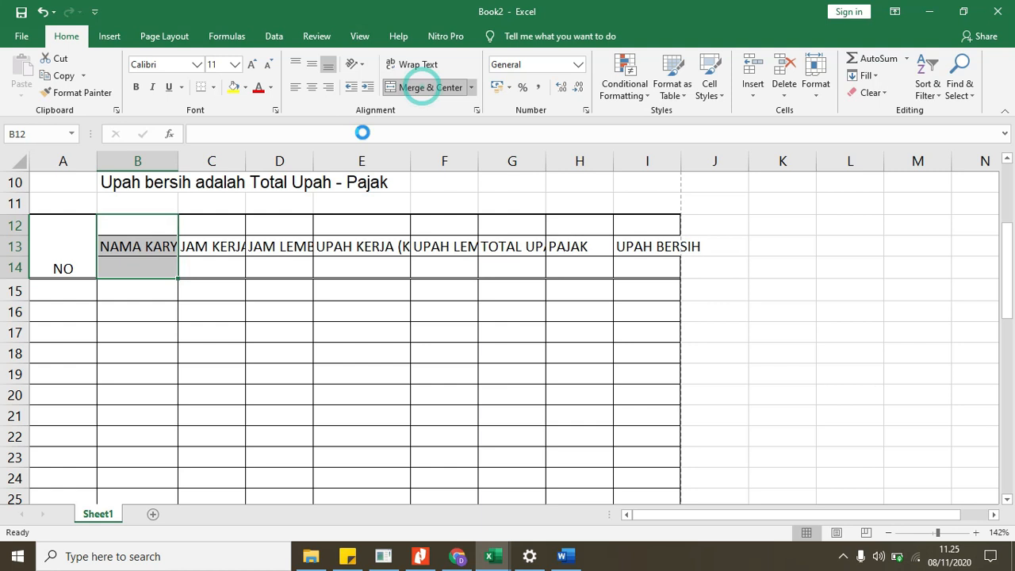
pyautogui.moveTo(209, 222); pyautogui.dragTo(199, 263)
pyautogui.click(427, 88)
# Merge and center rows 12 to 14 separately in each heading column from D (JAM LEMBUR) through H (PAJAK)
pyautogui.click(285, 225)
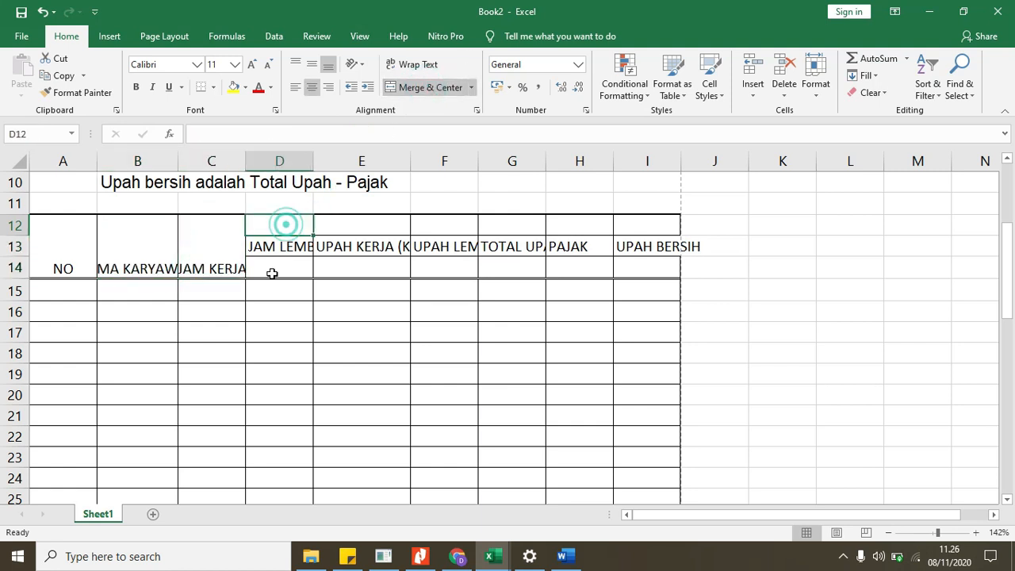
pyautogui.moveTo(272, 273); pyautogui.dragTo(273, 274)
pyautogui.click(442, 88)
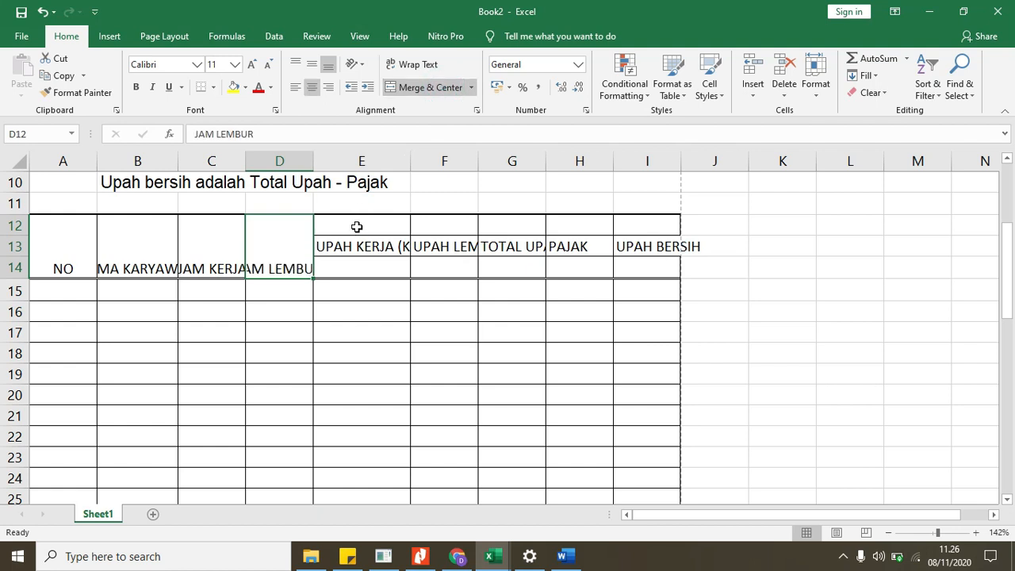
pyautogui.moveTo(357, 227); pyautogui.dragTo(347, 267)
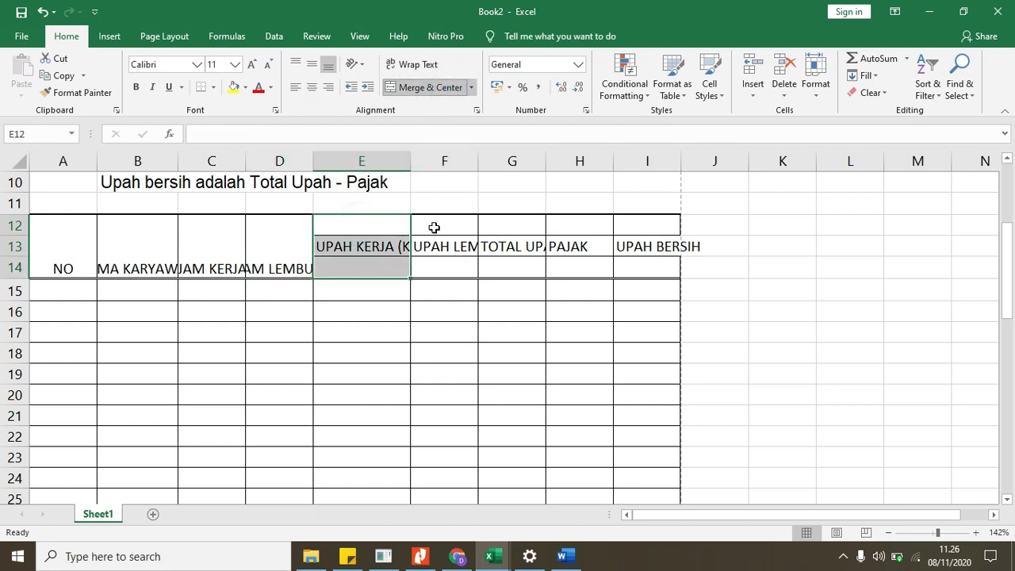
pyautogui.moveTo(434, 228); pyautogui.dragTo(440, 270)
pyautogui.click(442, 89)
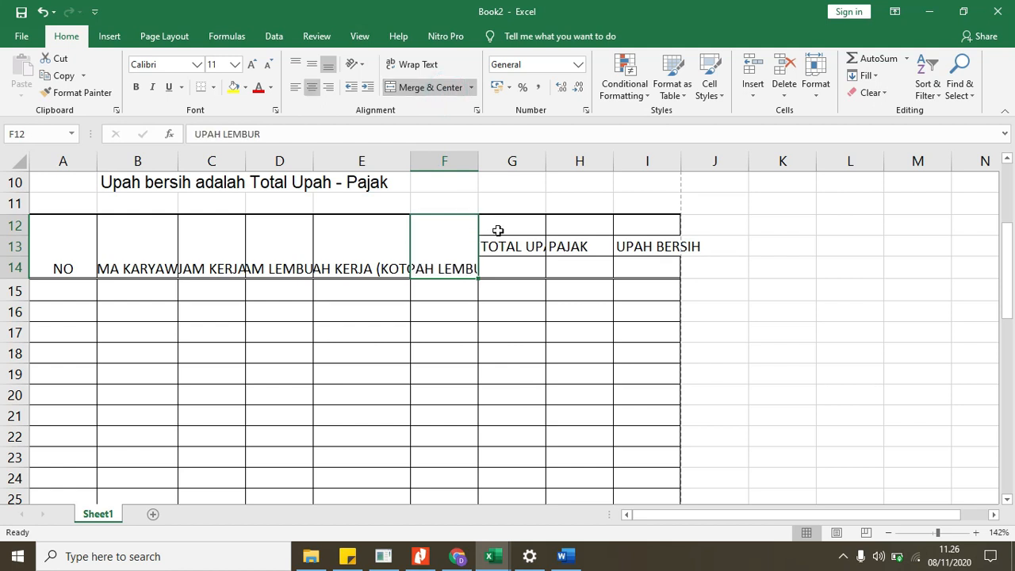
pyautogui.moveTo(520, 224); pyautogui.dragTo(512, 263)
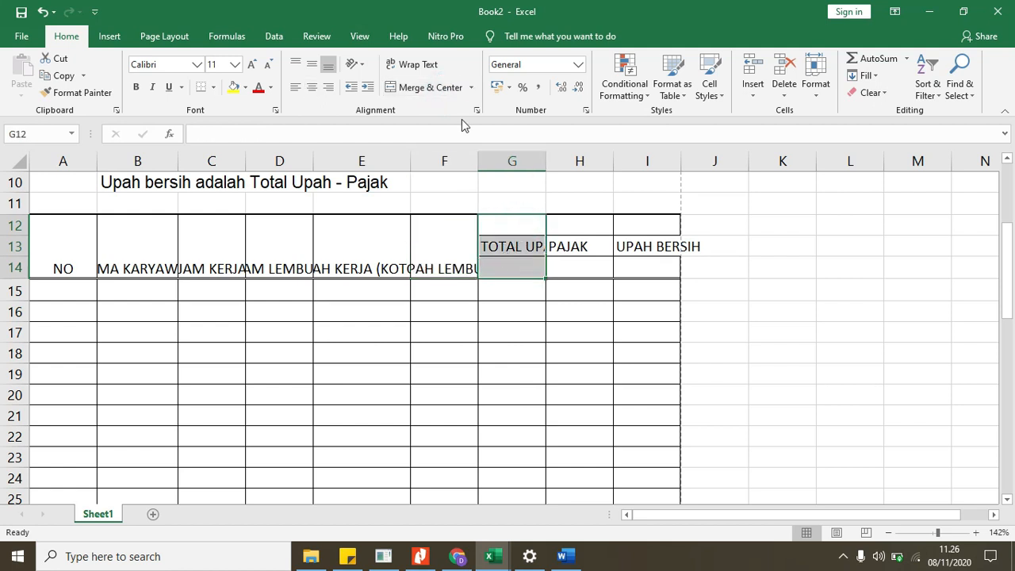
pyautogui.moveTo(584, 222); pyautogui.dragTo(578, 262)
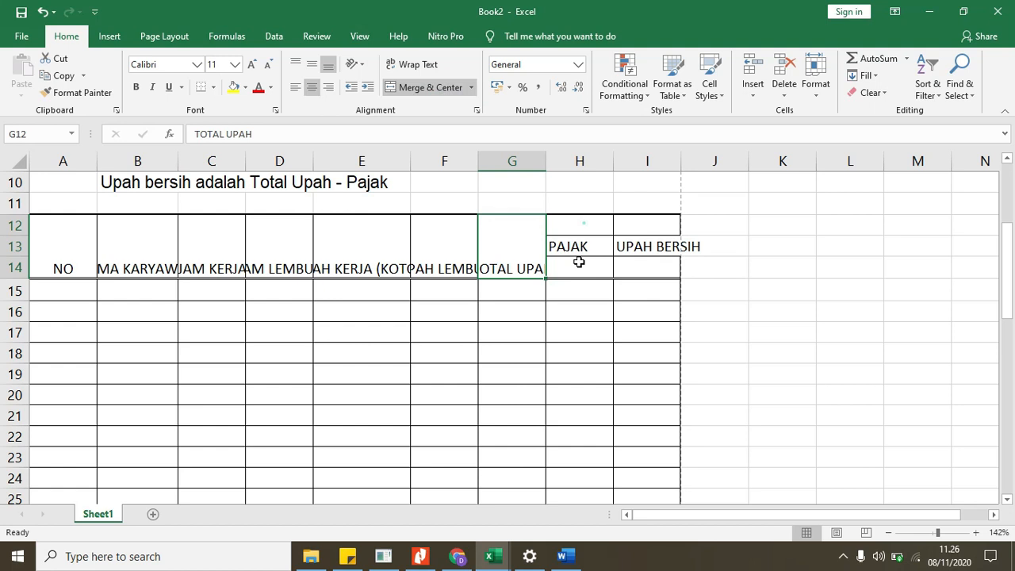
pyautogui.click(423, 90)
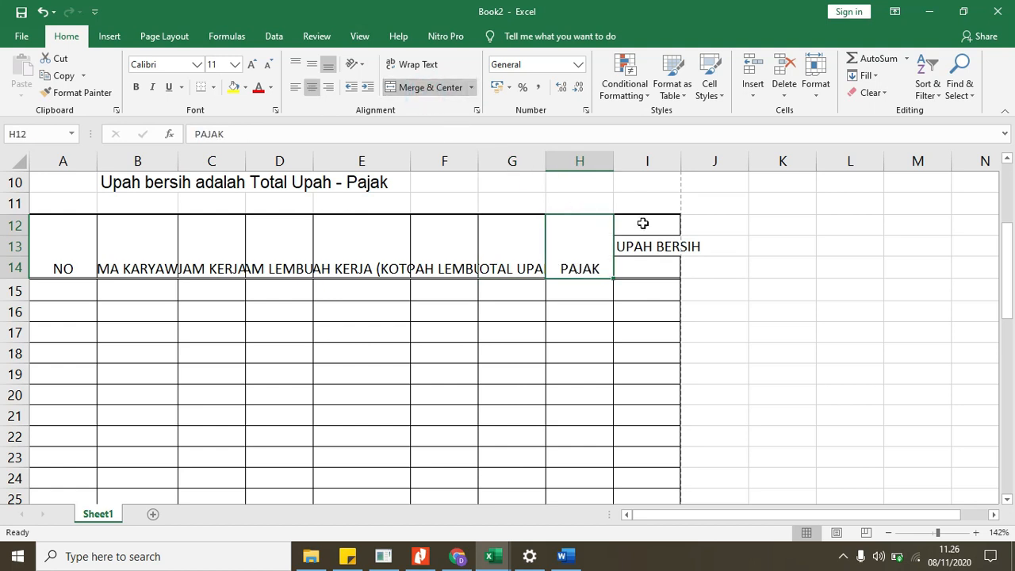
# Merge and center I12:I14 for the UPAH BERSIH heading, and middle-align all heading cells A12:I14 vertically
pyautogui.moveTo(643, 223); pyautogui.dragTo(644, 266)
pyautogui.click(435, 88)
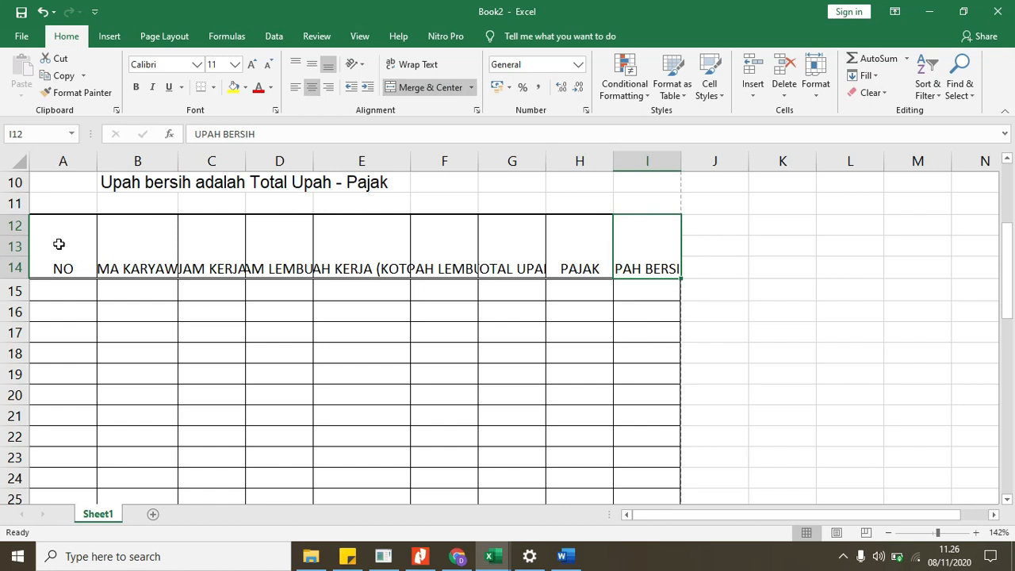
pyautogui.moveTo(59, 245); pyautogui.dragTo(626, 247)
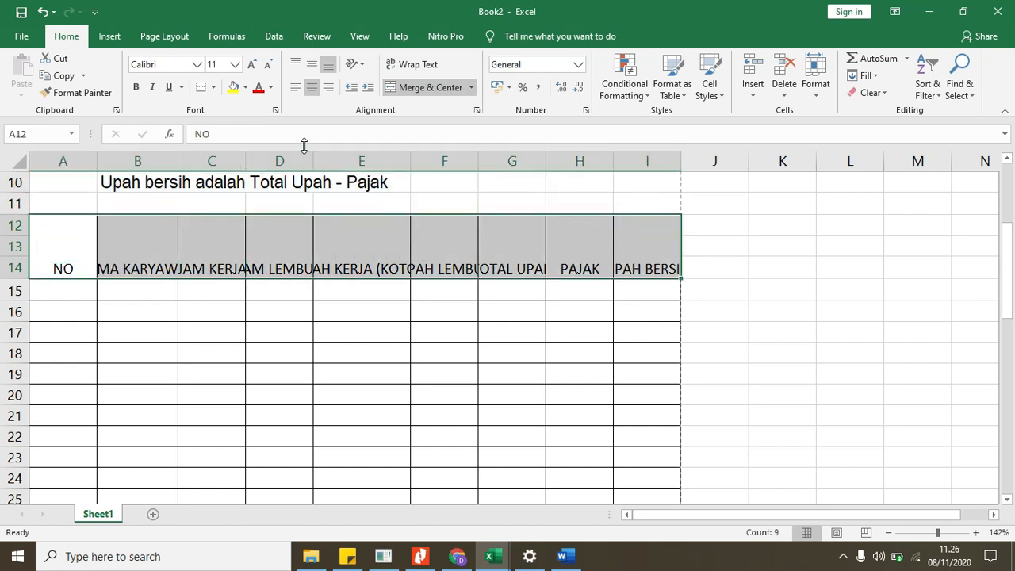
pyautogui.click(313, 66)
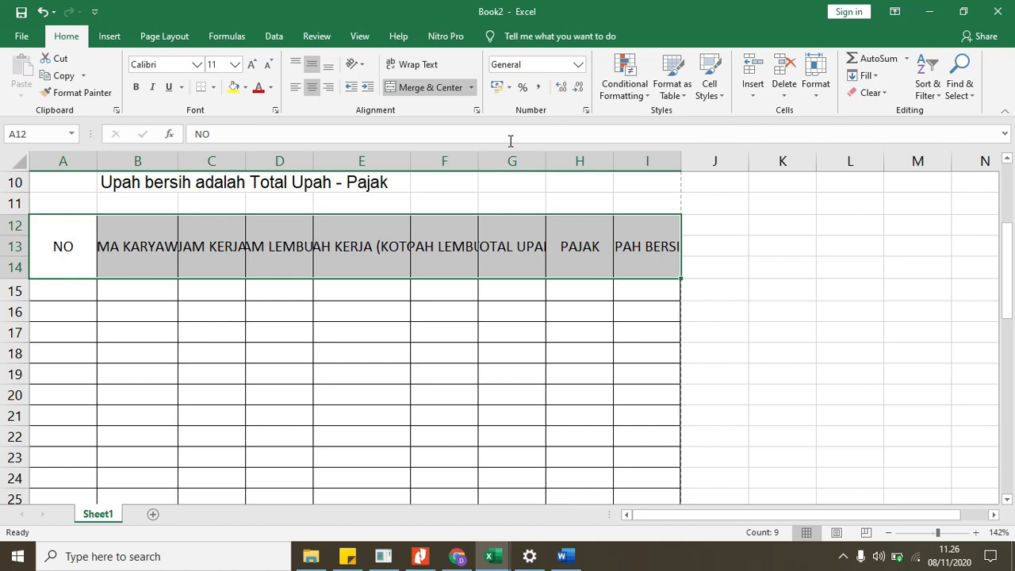
pyautogui.click(520, 246)
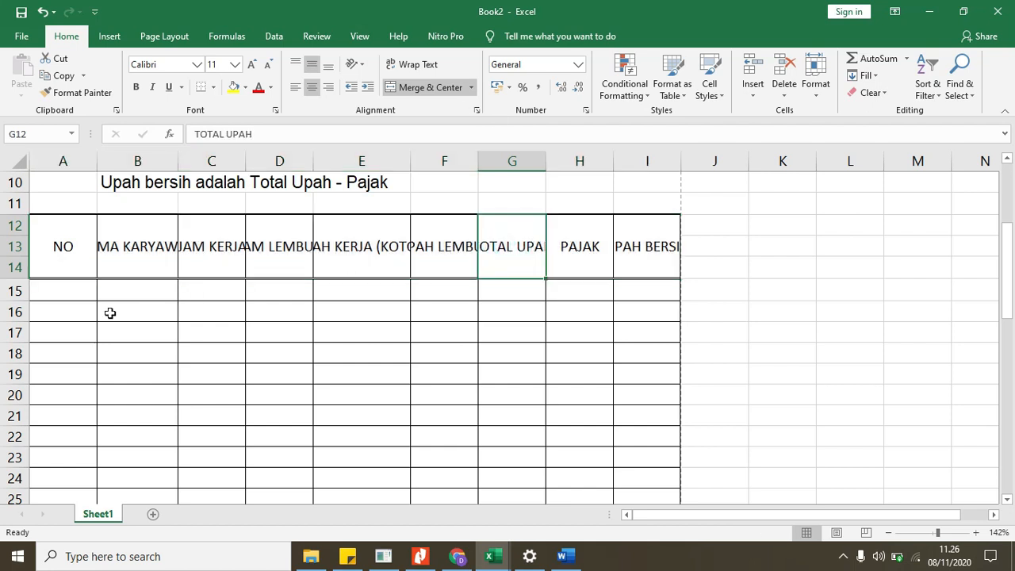
# Narrow column A to fit the NO heading
pyautogui.click(80, 254)
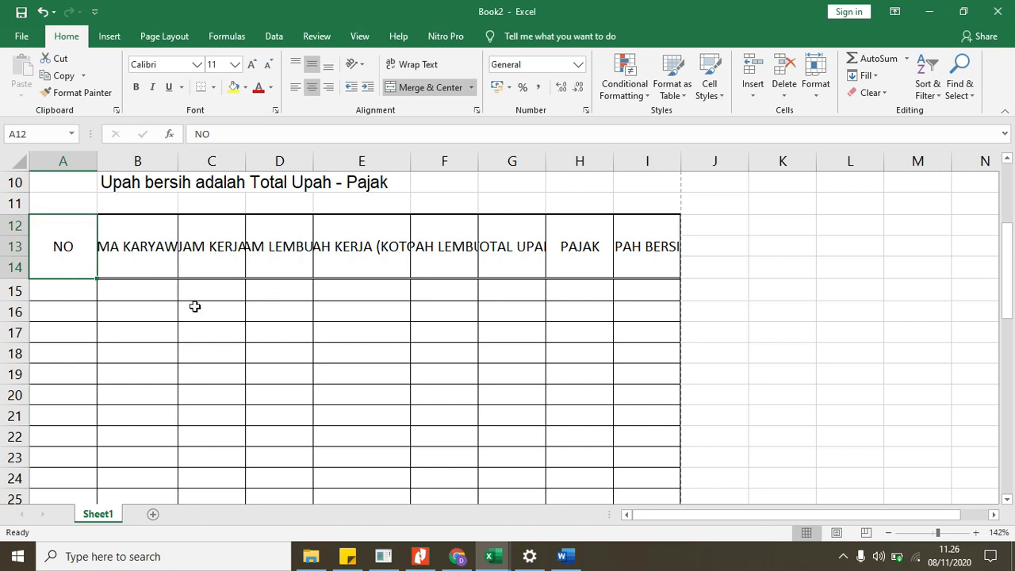
pyautogui.click(238, 257)
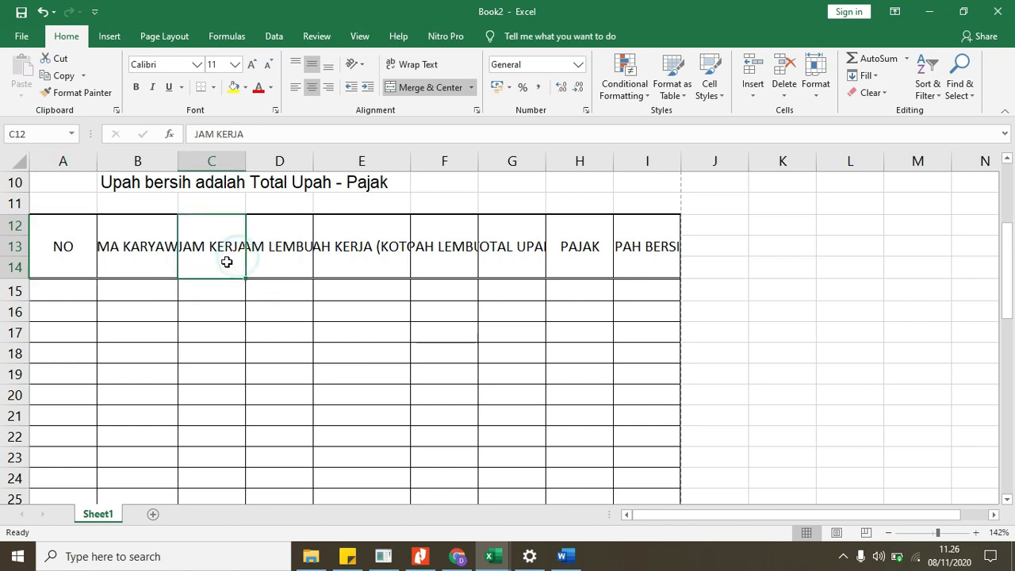
pyautogui.click(76, 254)
pyautogui.click(65, 244)
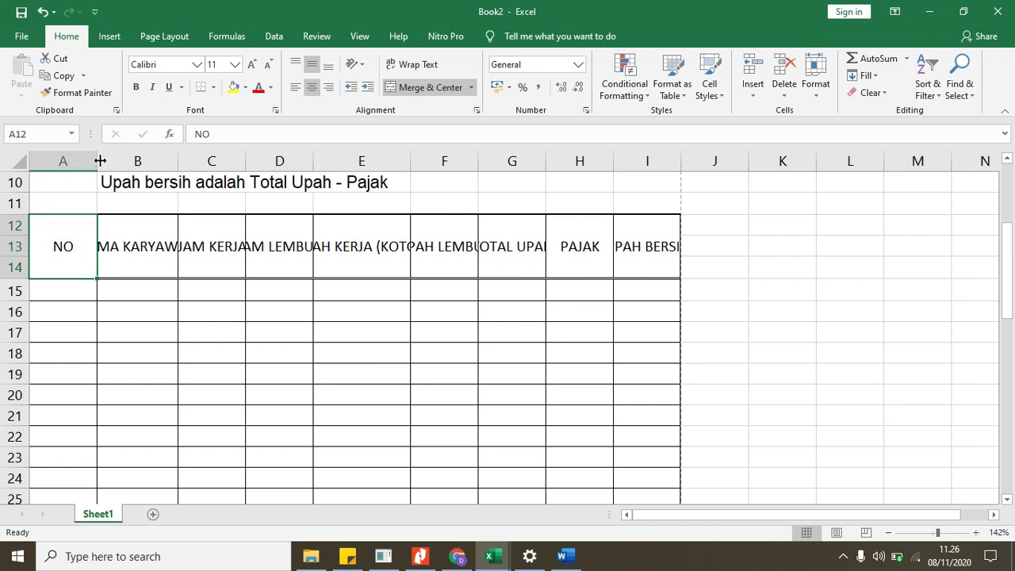
pyautogui.moveTo(100, 161); pyautogui.dragTo(69, 163)
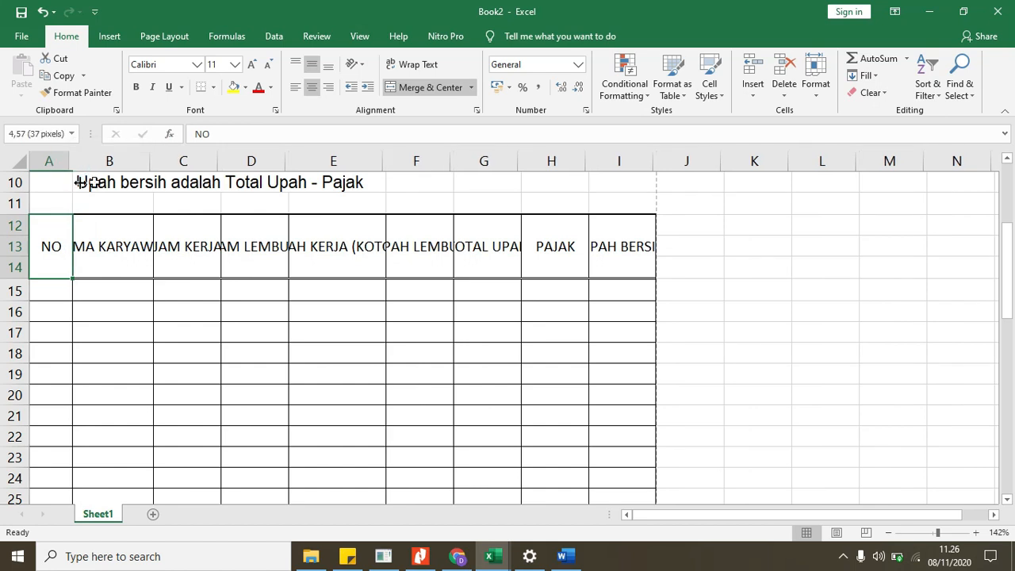
# Widen columns B, C, D and E to make room for their heading texts, from NAMA KARYAWAN to UPAH KERJA (KOTOR)
pyautogui.click(102, 246)
pyautogui.moveTo(150, 160); pyautogui.dragTo(212, 163)
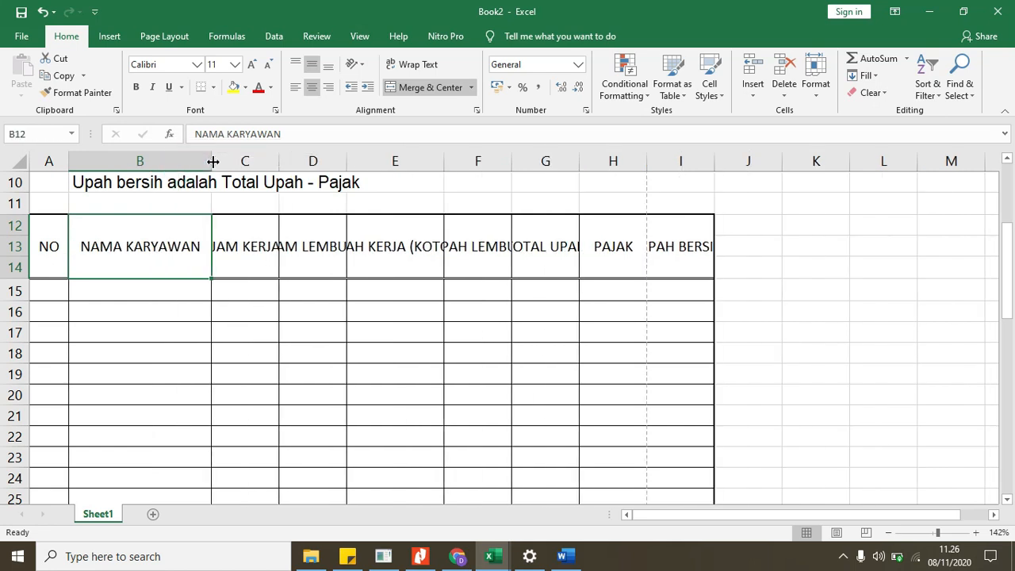
pyautogui.moveTo(287, 158); pyautogui.dragTo(310, 154)
pyautogui.moveTo(378, 161); pyautogui.dragTo(405, 161)
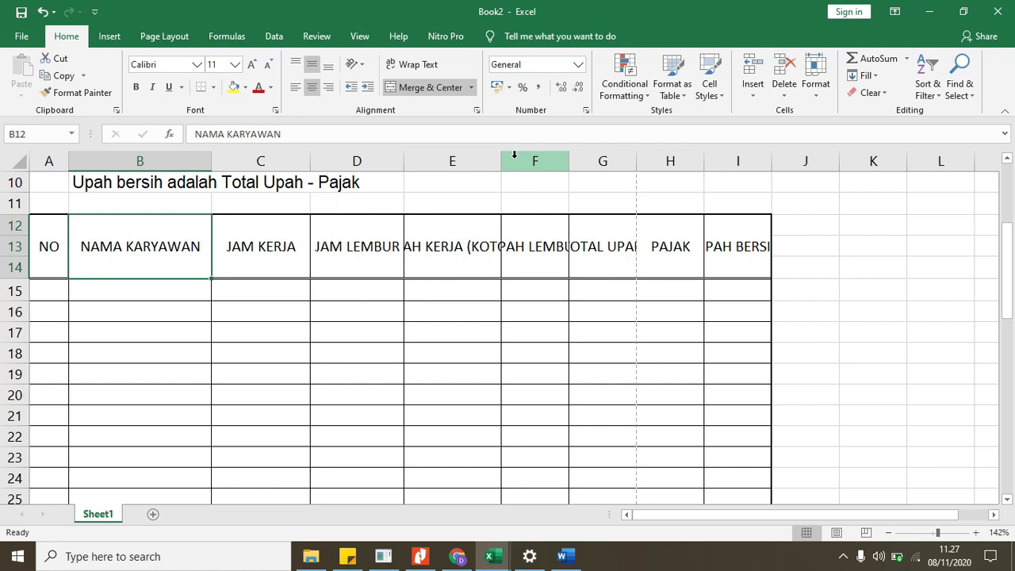
pyautogui.moveTo(500, 162); pyautogui.dragTo(534, 157)
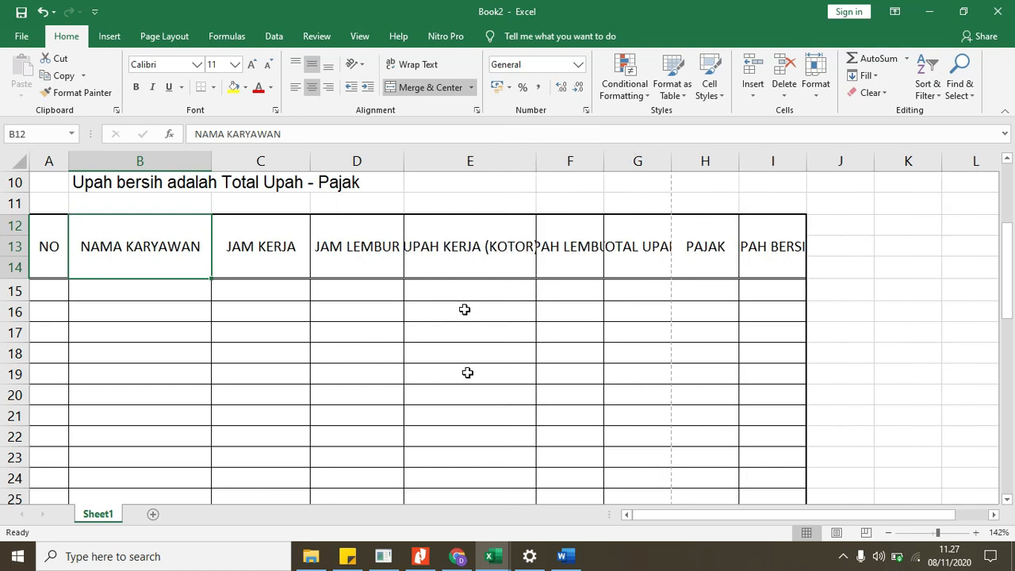
# Check the UPAH KERJA (KOTOR) heading in TUGAS EXCEL NAMA_Kelas B.xlsx and apply the same text wrapping to E12 in Book2
pyautogui.click(490, 556)
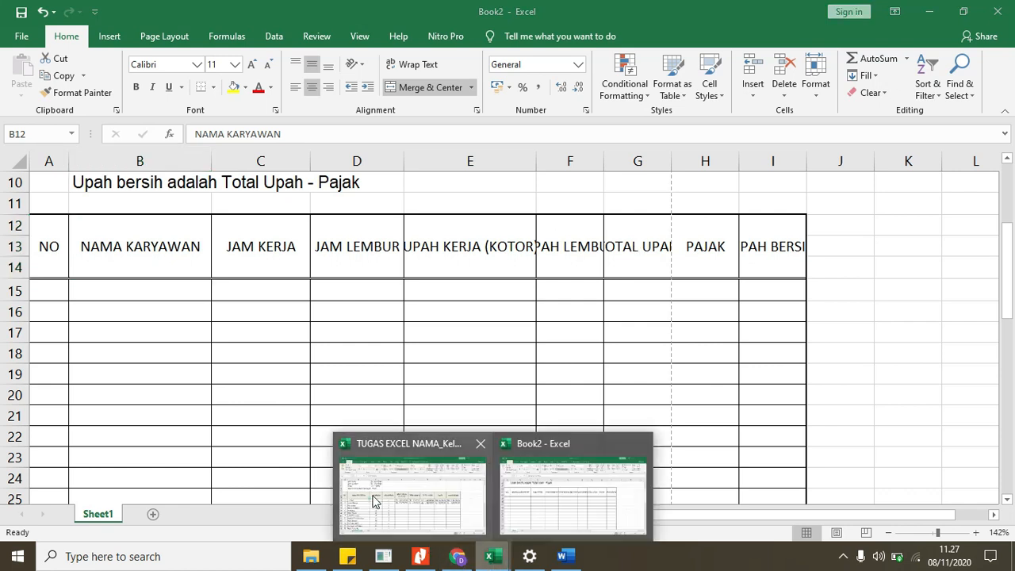
pyautogui.click(404, 488)
pyautogui.click(432, 270)
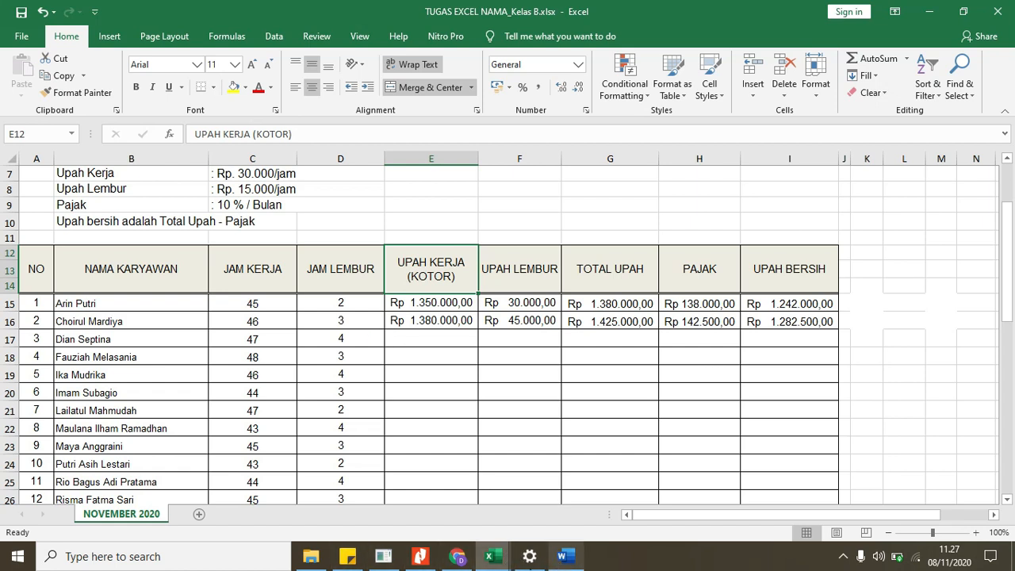
pyautogui.click(485, 560)
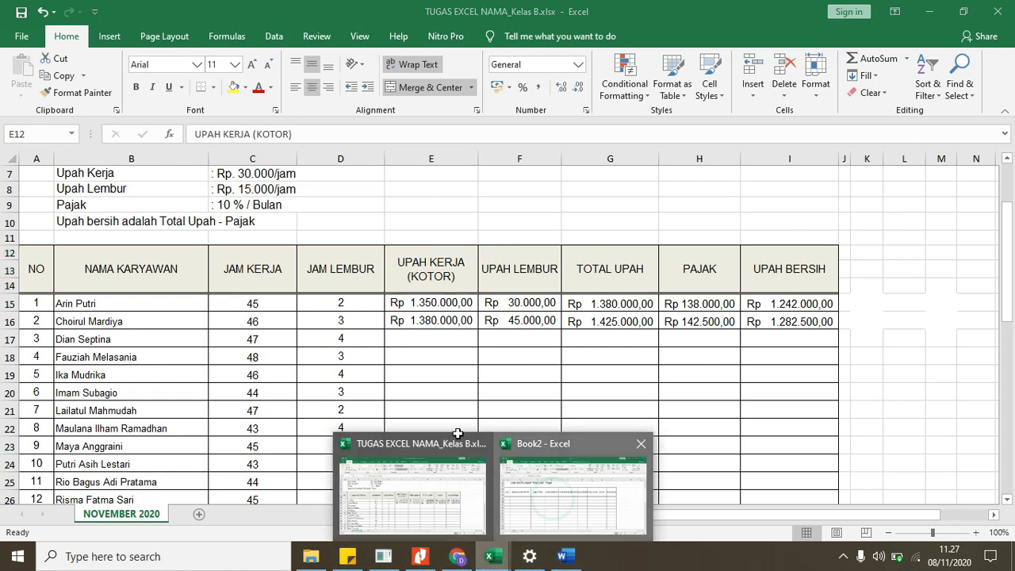
pyautogui.click(573, 496)
pyautogui.click(464, 249)
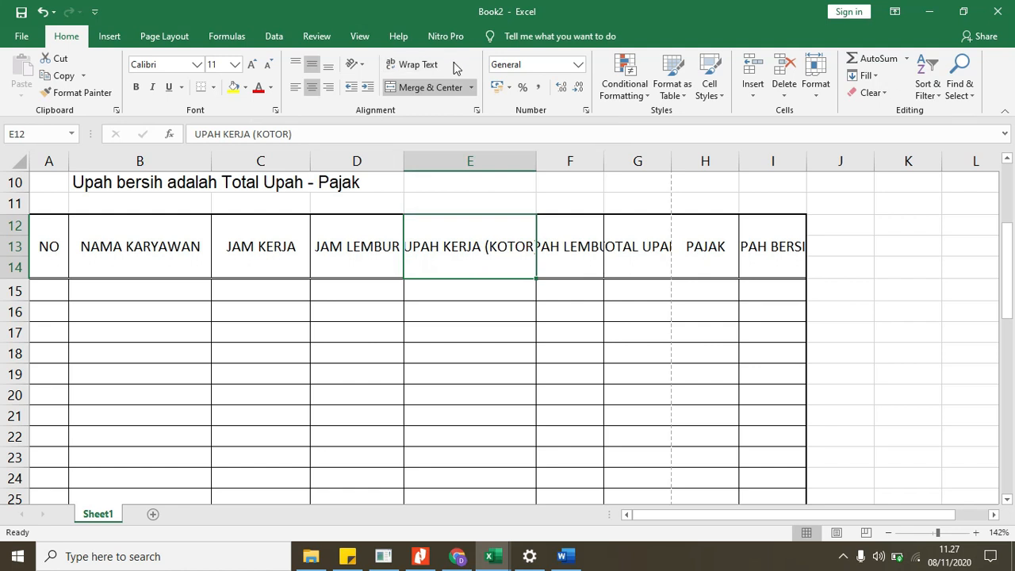
pyautogui.click(427, 68)
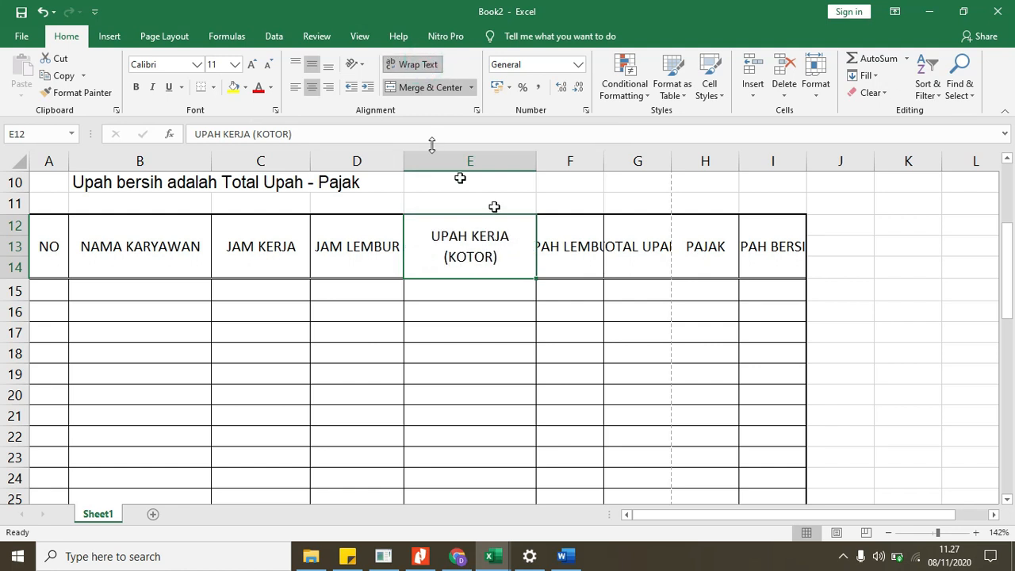
# Wrap the JAM LEMBUR heading text in D12 and narrow column D so it breaks onto two lines
pyautogui.click(364, 253)
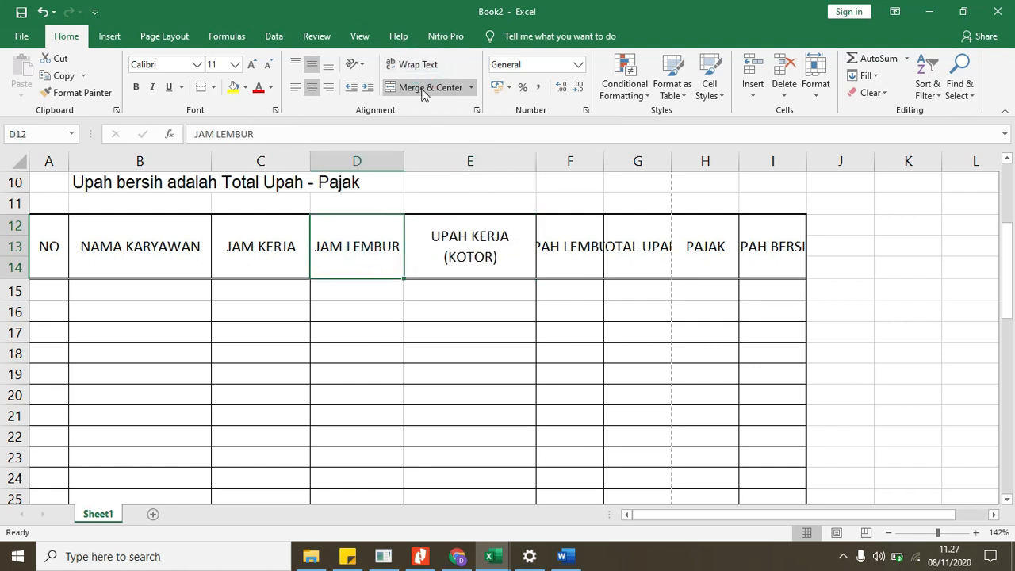
pyautogui.click(421, 64)
pyautogui.moveTo(408, 161); pyautogui.dragTo(391, 162)
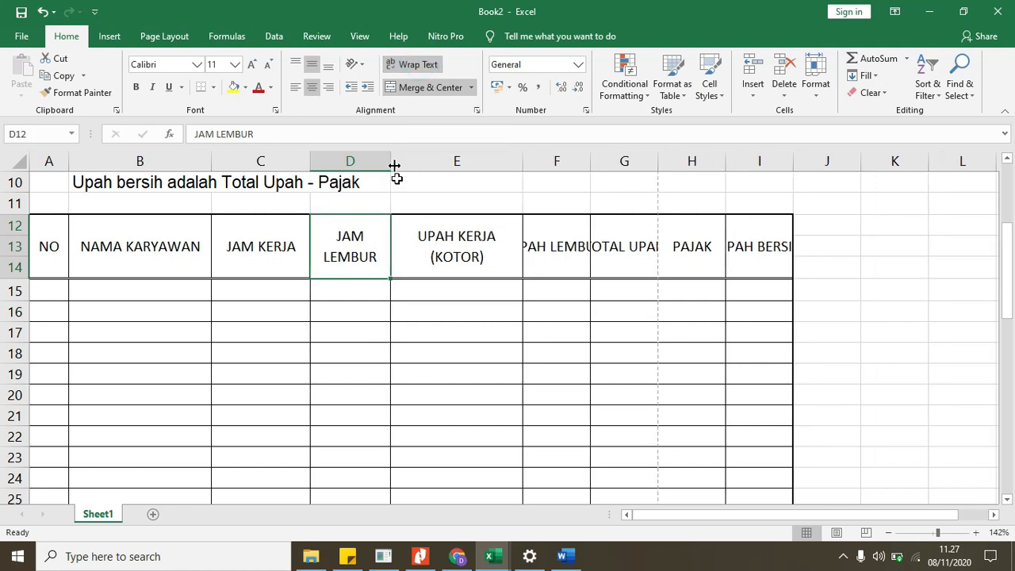
# Wrap the UPAH LEMBUR heading text in F12 and widen column F slightly
pyautogui.click(446, 255)
pyautogui.click(551, 236)
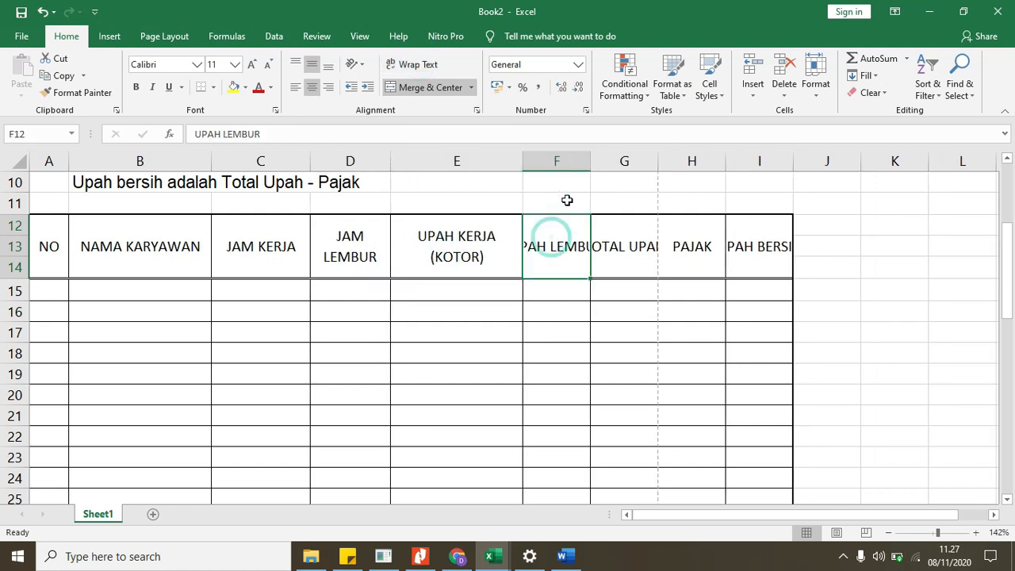
pyautogui.click(420, 66)
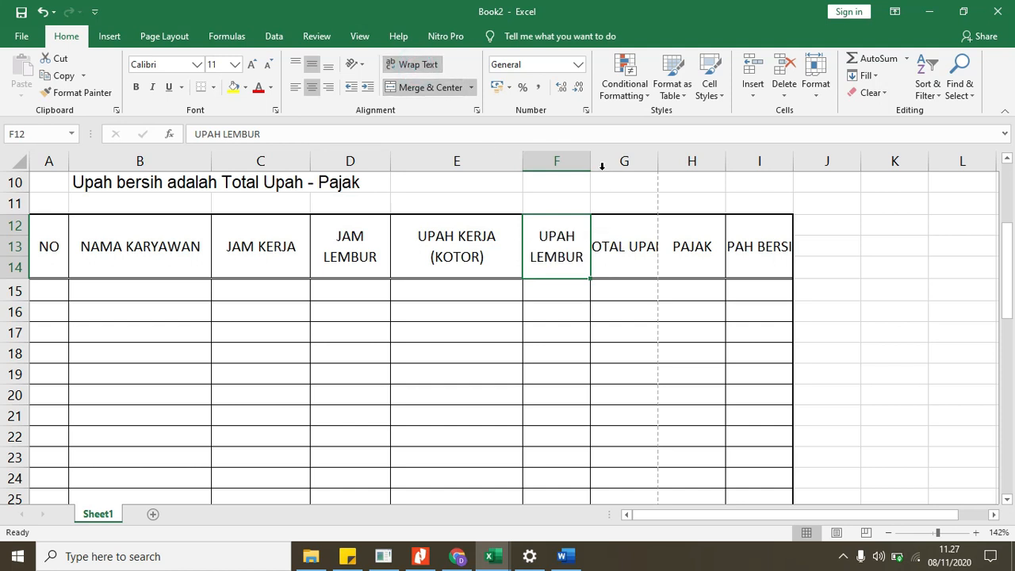
pyautogui.moveTo(593, 161); pyautogui.dragTo(606, 161)
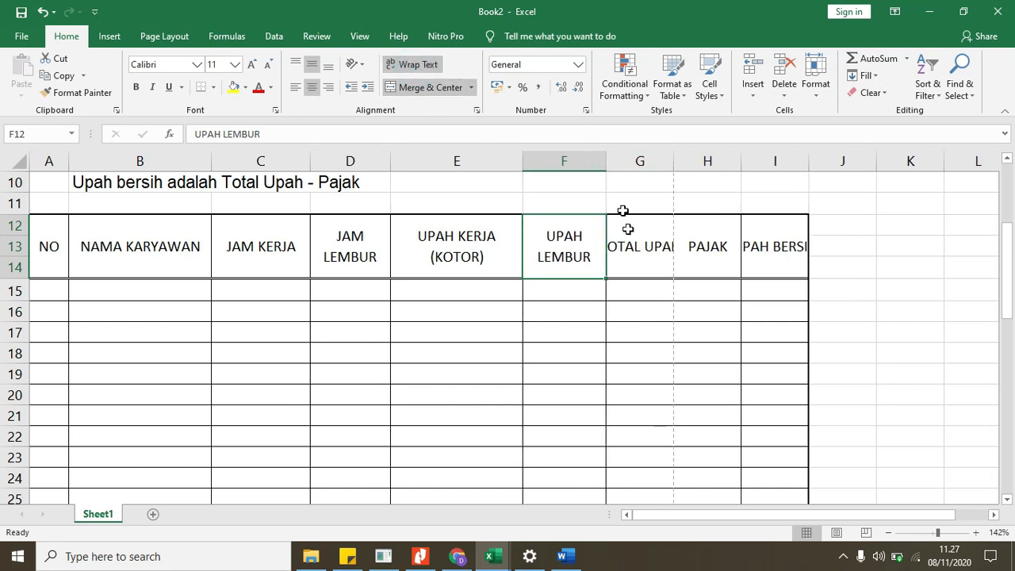
# Widen columns G and I to fit the TOTAL UPAH and UPAH BERSIH headings, with text wrapping on G12
pyautogui.click(629, 238)
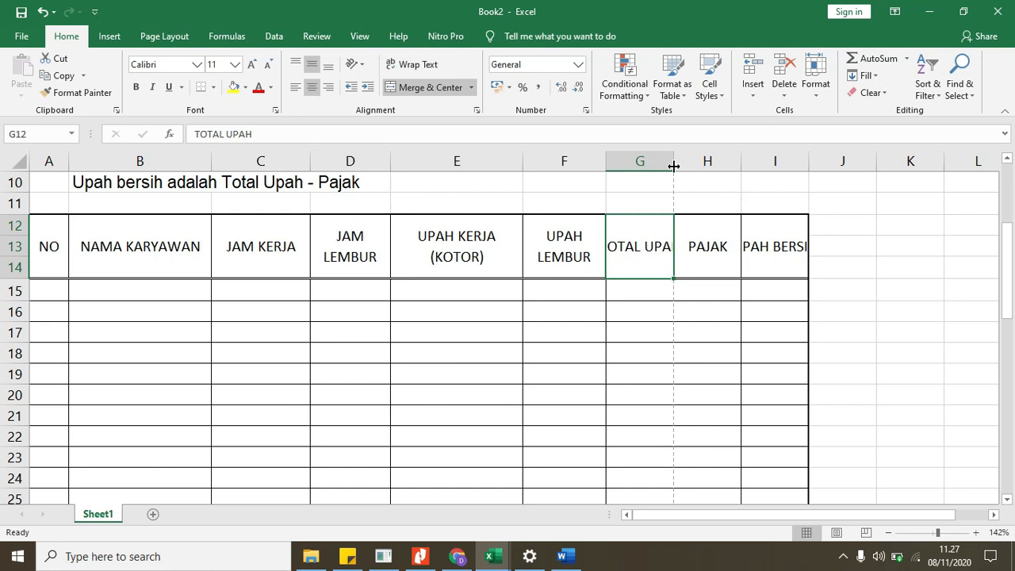
pyautogui.moveTo(674, 161); pyautogui.dragTo(702, 161)
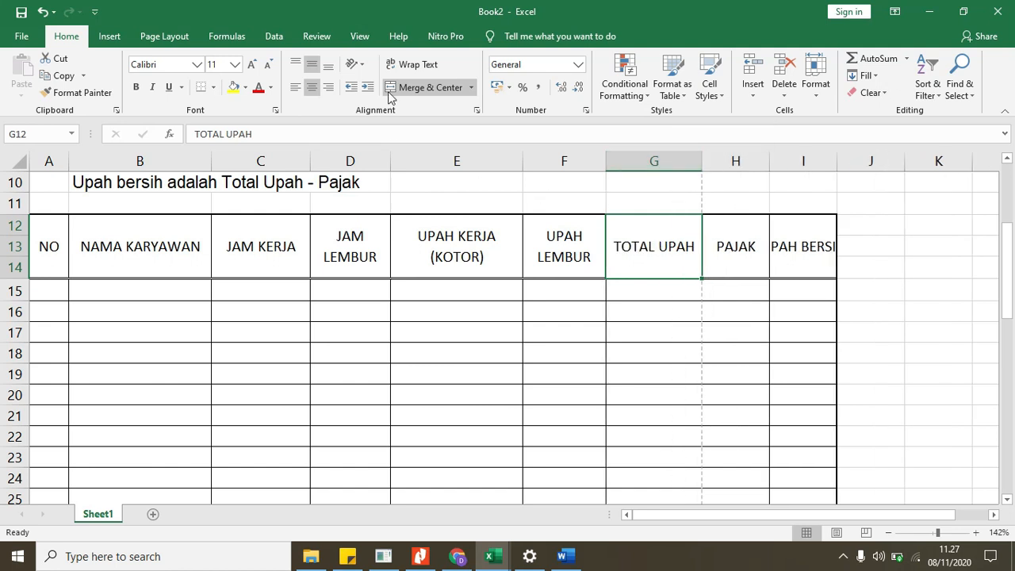
pyautogui.click(411, 64)
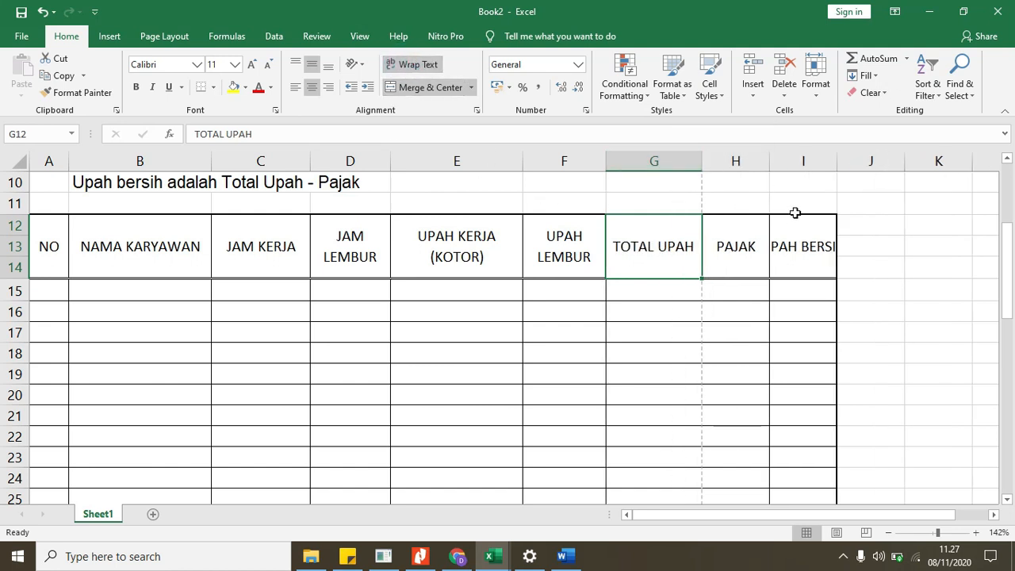
pyautogui.moveTo(840, 156); pyautogui.dragTo(867, 148)
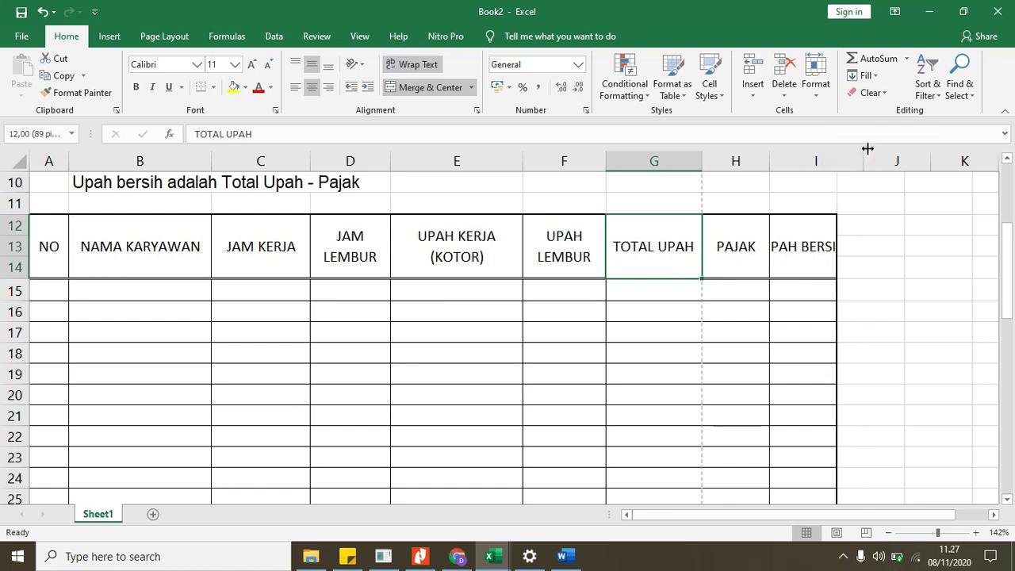
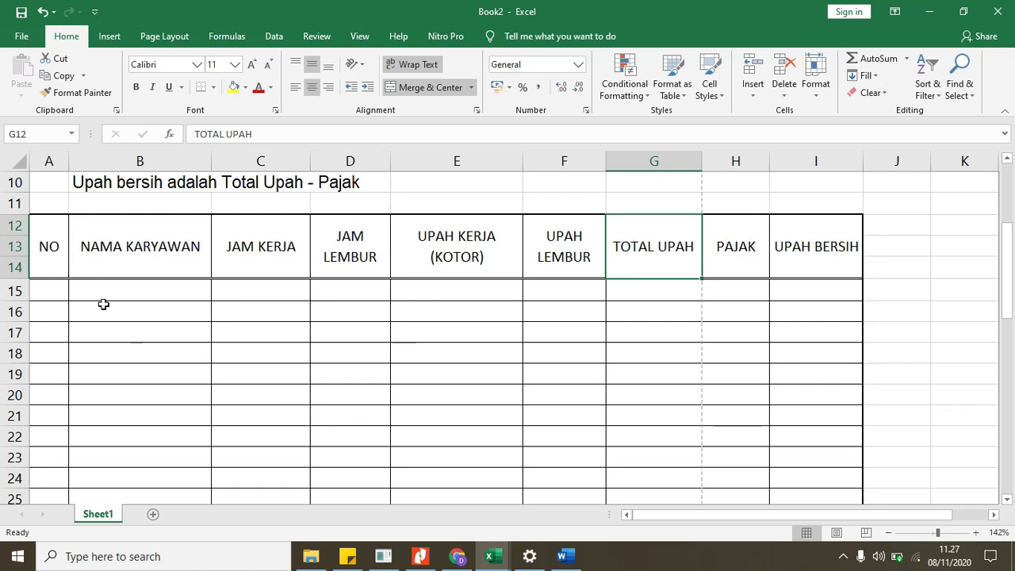
# Fill the table heading cells A12:I14 with light gray
pyautogui.moveTo(48, 239); pyautogui.dragTo(809, 229)
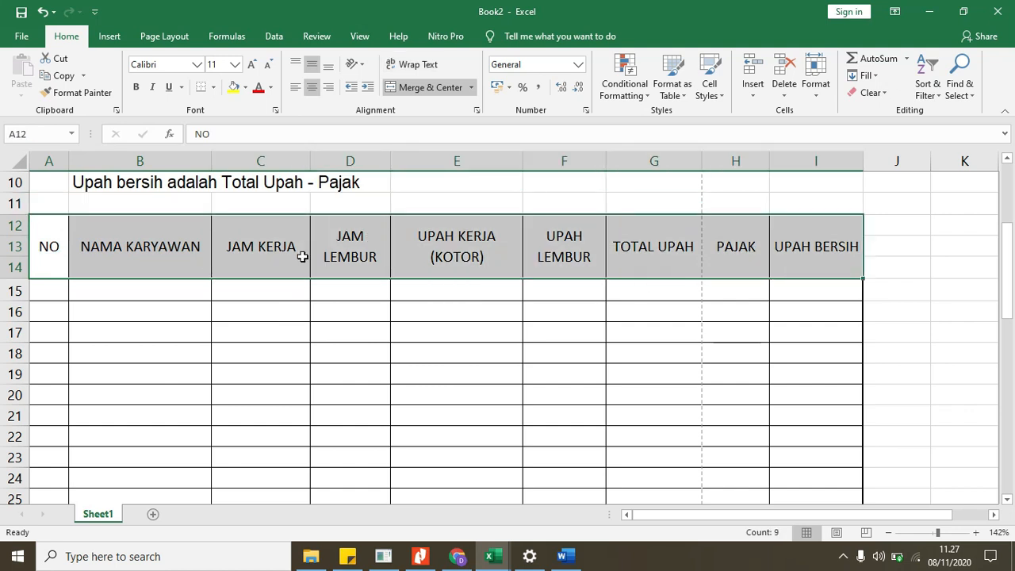
pyautogui.click(247, 88)
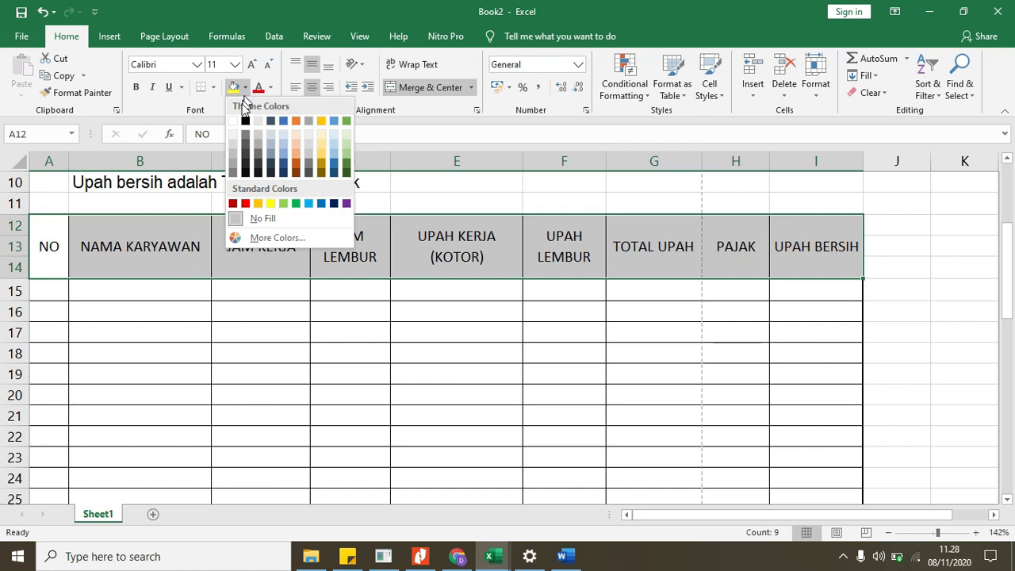
pyautogui.click(234, 149)
pyautogui.click(223, 290)
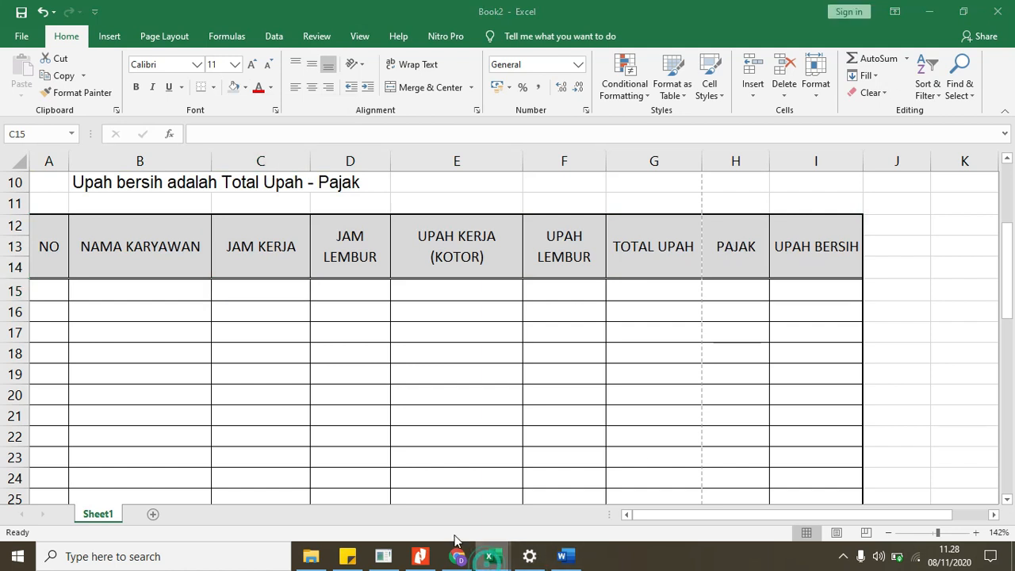
# Compare the last row of Book2's table, row 51, with the bottom of the table in TUGAS EXCEL NAMA_Kelas B.xlsx
pyautogui.click(396, 511)
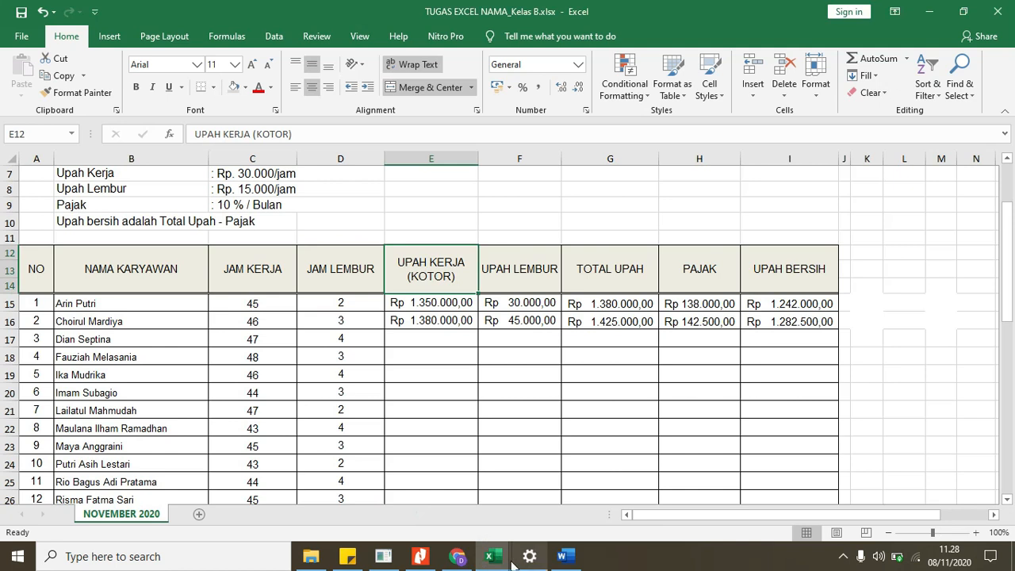
pyautogui.moveTo(490, 555)
pyautogui.click(546, 507)
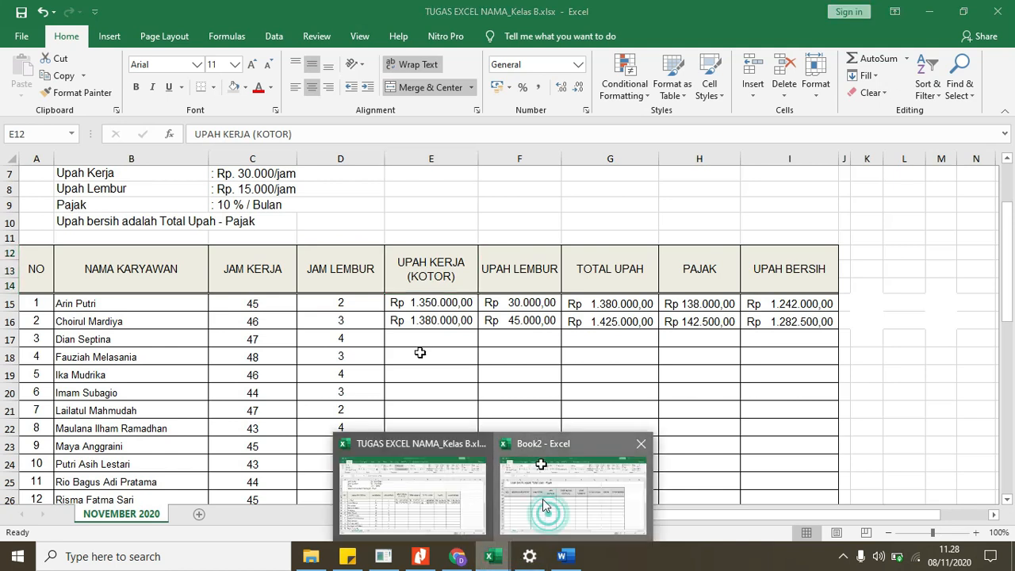
pyautogui.scroll(3, 410, 322)
pyautogui.scroll(-6, 412, 318)
pyautogui.scroll(-9, 412, 318)
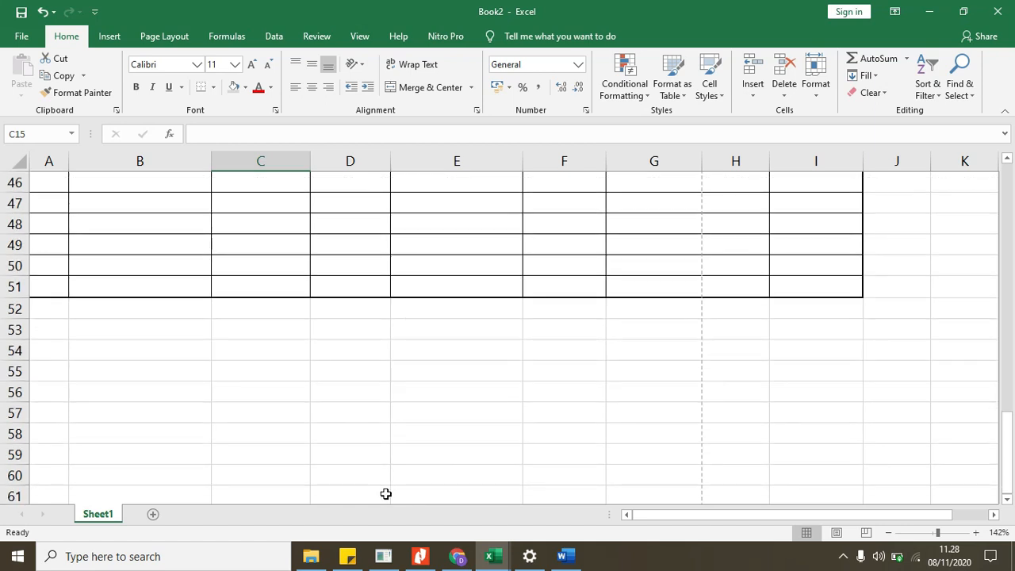
pyautogui.moveTo(487, 559)
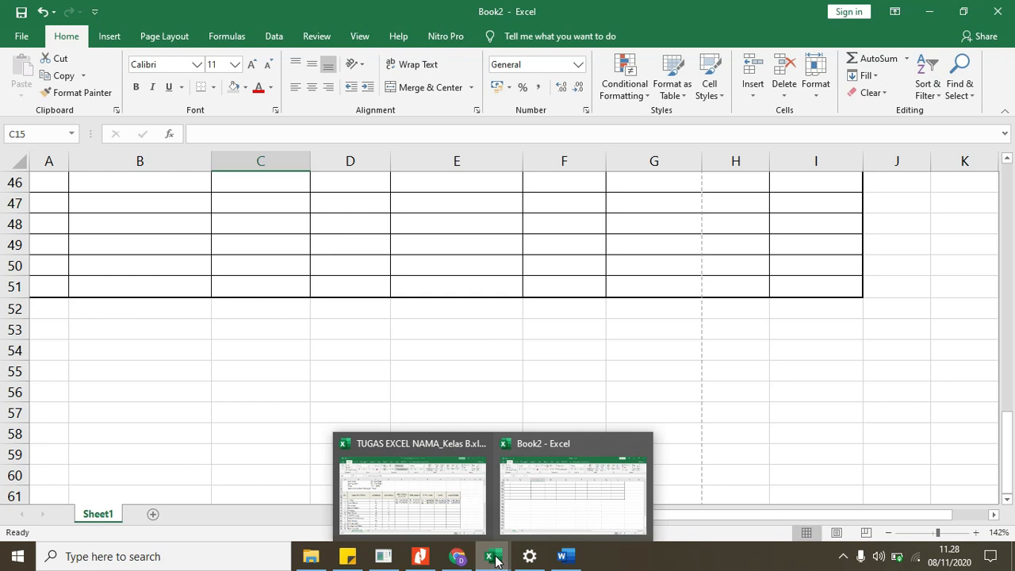
pyautogui.click(374, 369)
pyautogui.moveTo(47, 291); pyautogui.dragTo(140, 286)
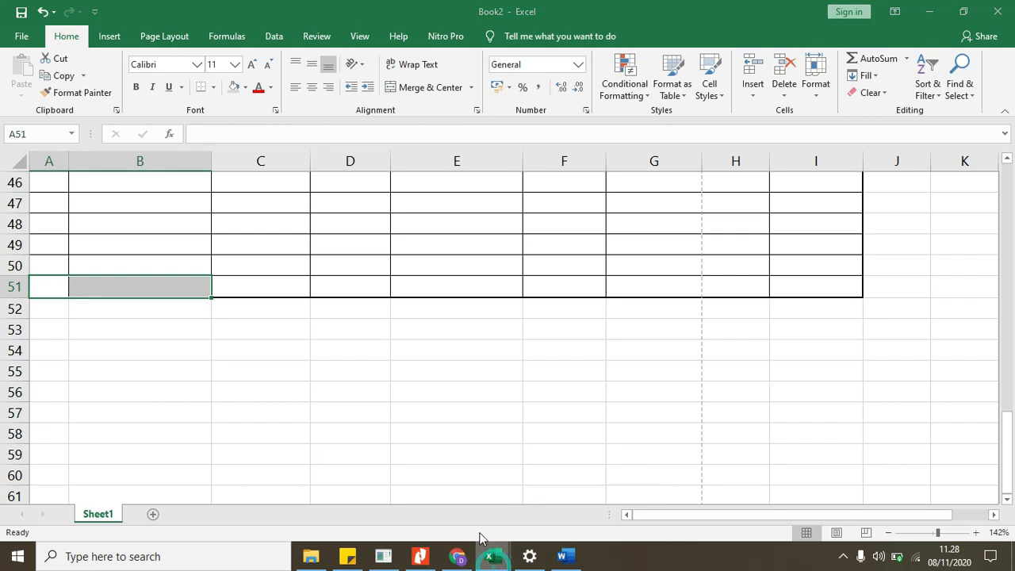
pyautogui.moveTo(479, 539)
pyautogui.click(460, 496)
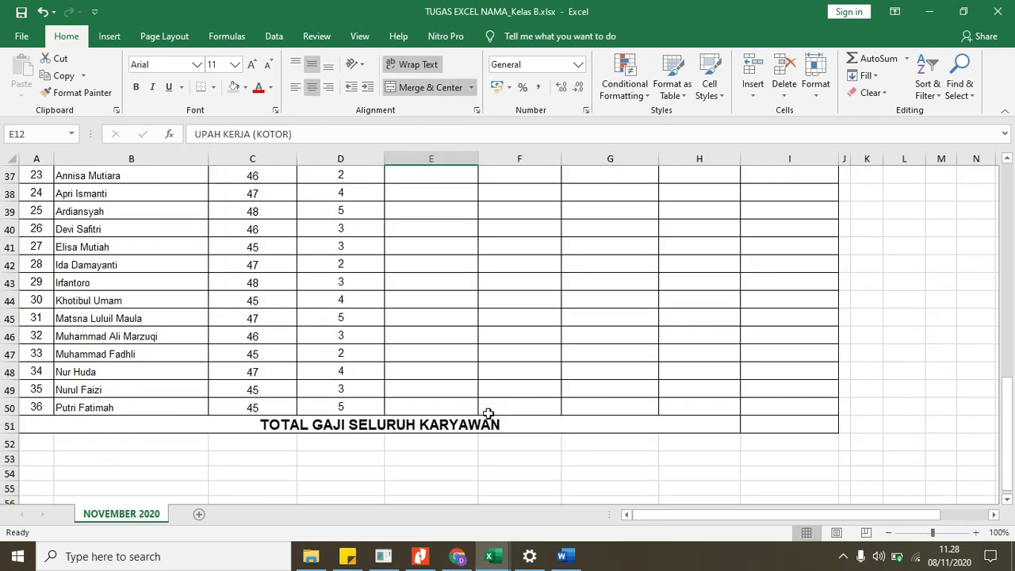
# Copy the TOTAL GAJI SELURUH KARYAWAN text from A51 of TUGAS EXCEL NAMA_Kelas B.xlsx and paste it into B51 of Book2
pyautogui.scroll(-1, 488, 414)
pyautogui.click(340, 373)
pyautogui.moveTo(358, 134); pyautogui.dragTo(172, 177)
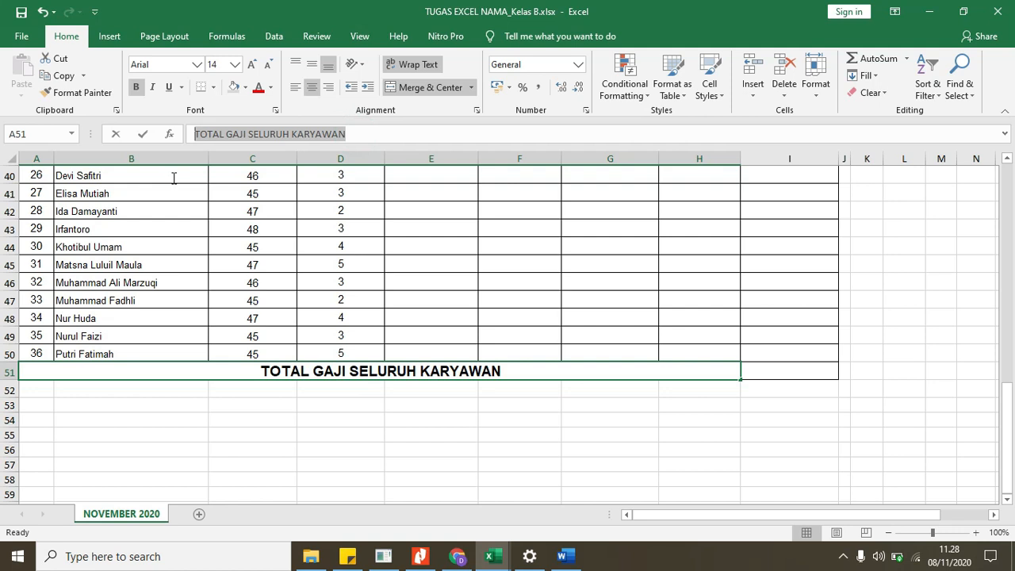
pyautogui.rightClick(231, 129)
pyautogui.click(234, 153)
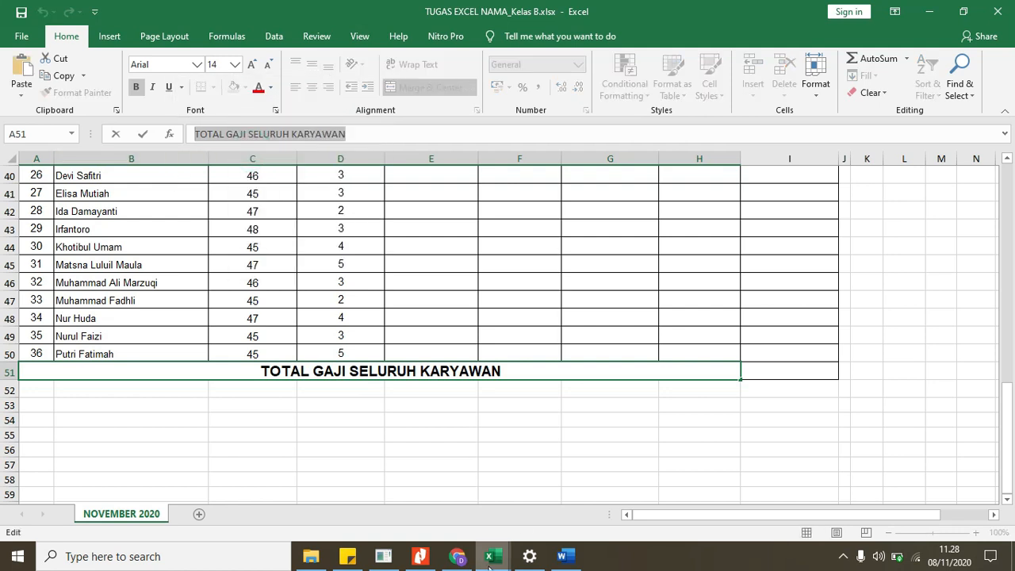
pyautogui.click(543, 496)
pyautogui.click(186, 343)
pyautogui.click(103, 288)
pyautogui.rightClick(107, 294)
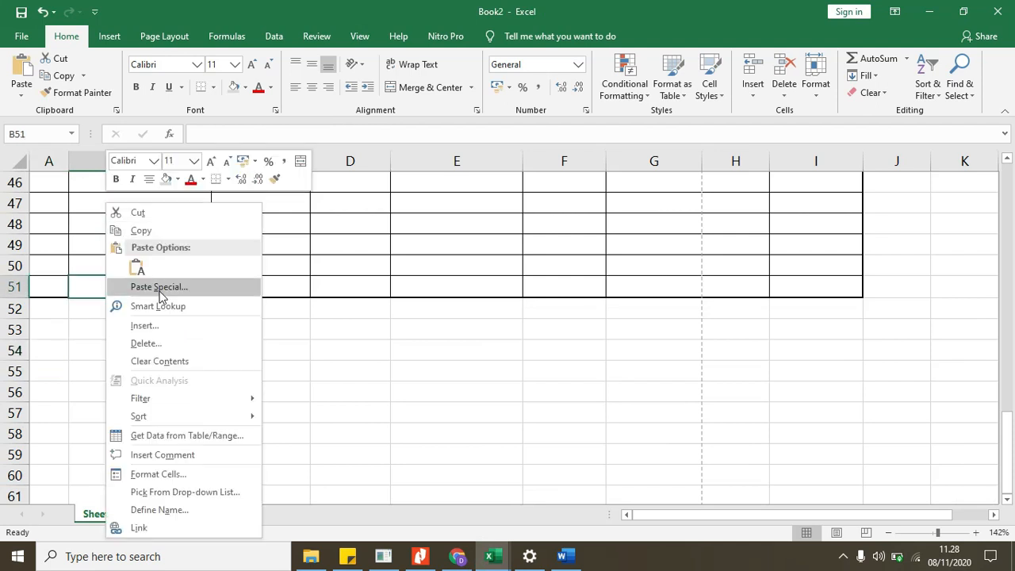
pyautogui.click(135, 266)
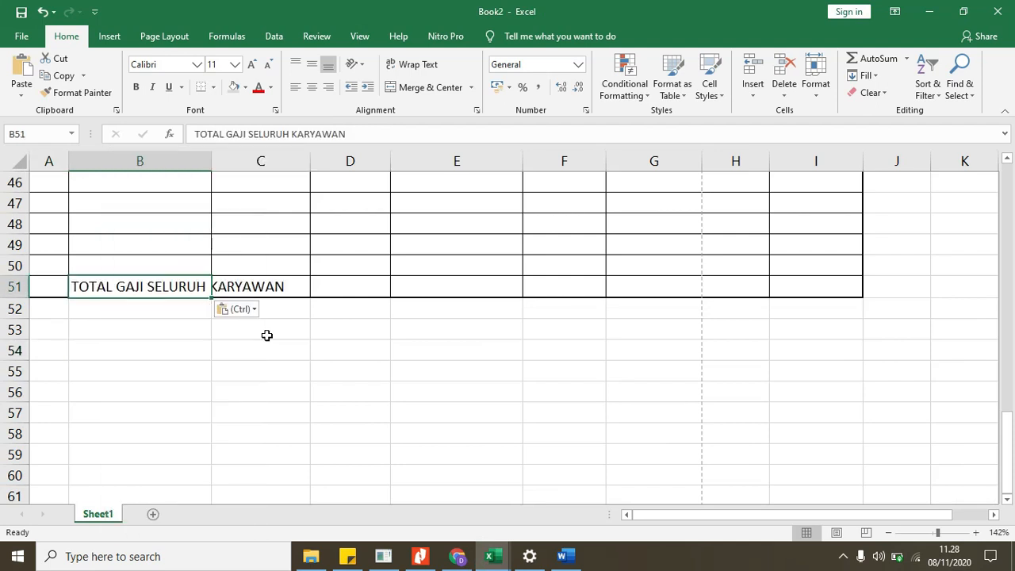
# Merge and center A51:H51 and make the TOTAL GAJI SELURUH KARYAWAN text bold
pyautogui.click(347, 290)
pyautogui.moveTo(53, 290); pyautogui.dragTo(730, 288)
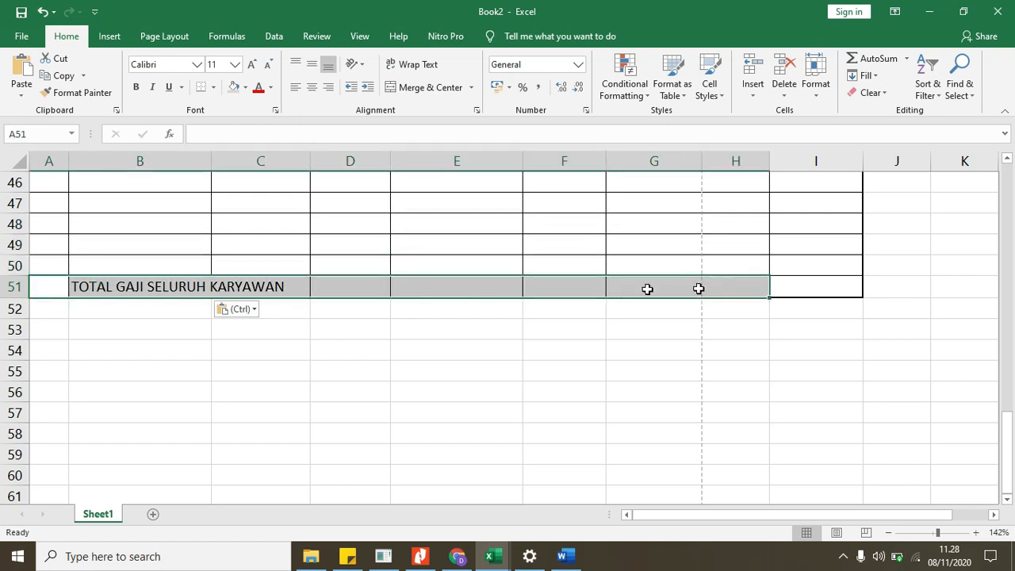
pyautogui.click(442, 86)
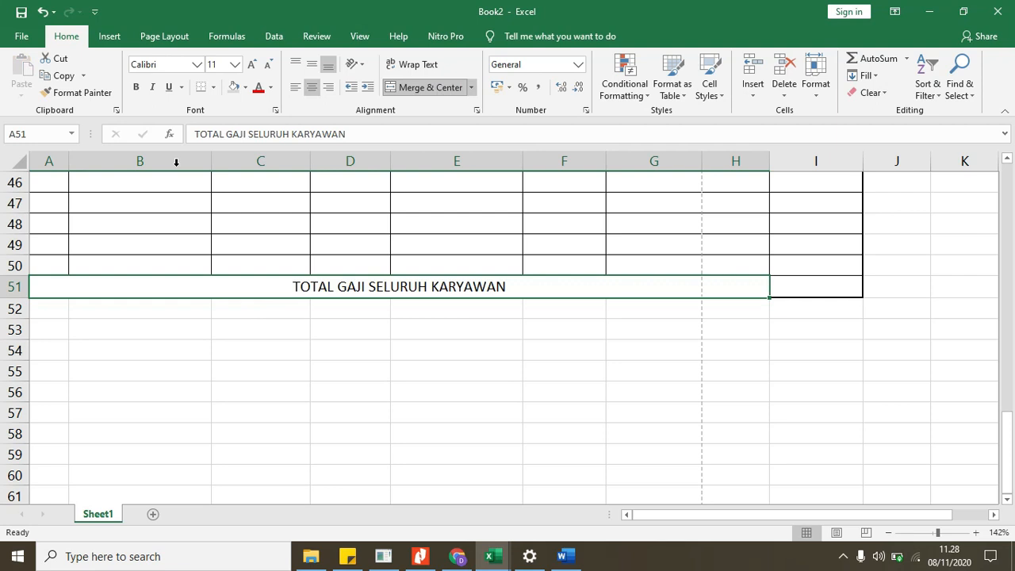
pyautogui.click(136, 86)
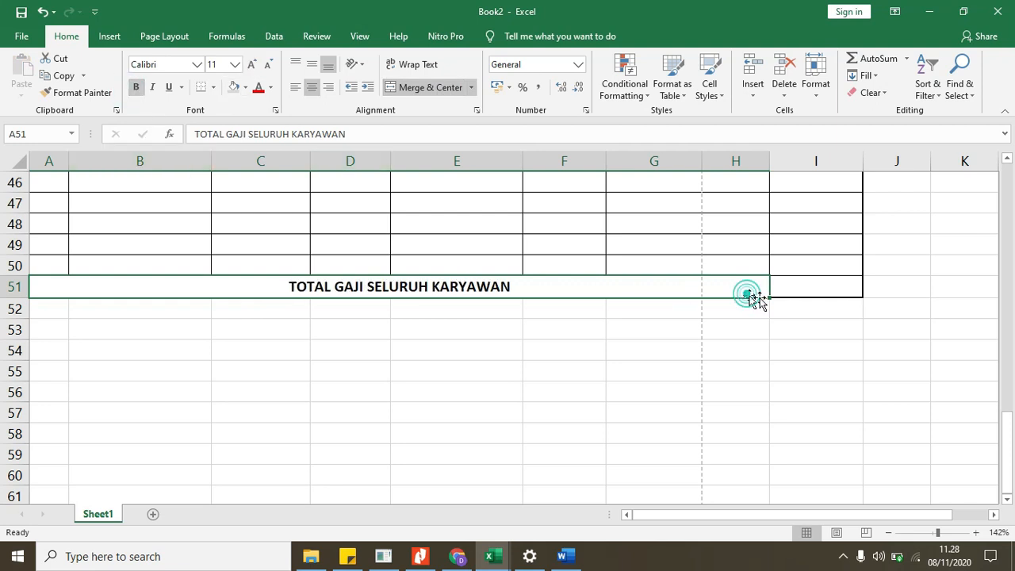
pyautogui.click(804, 286)
# Enter 1 in A15, the first row of the NO column
pyautogui.scroll(3, 779, 387)
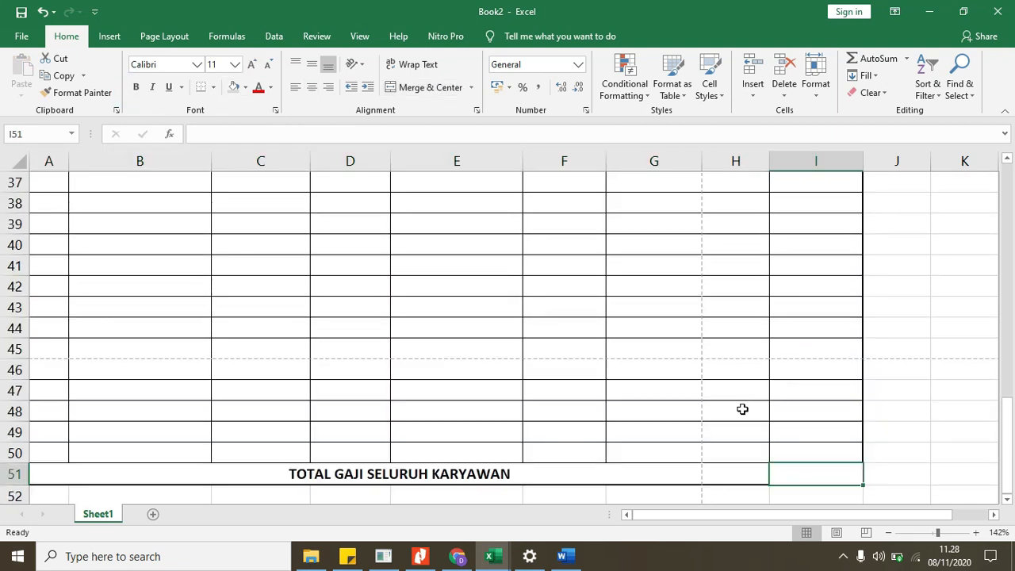
pyautogui.scroll(8, 682, 423)
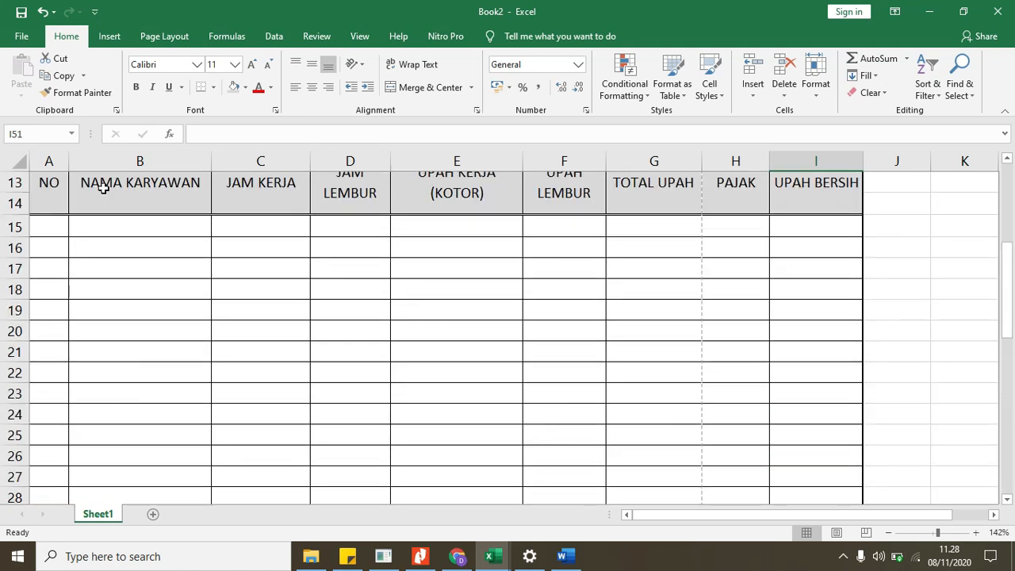
pyautogui.scroll(1, 126, 304)
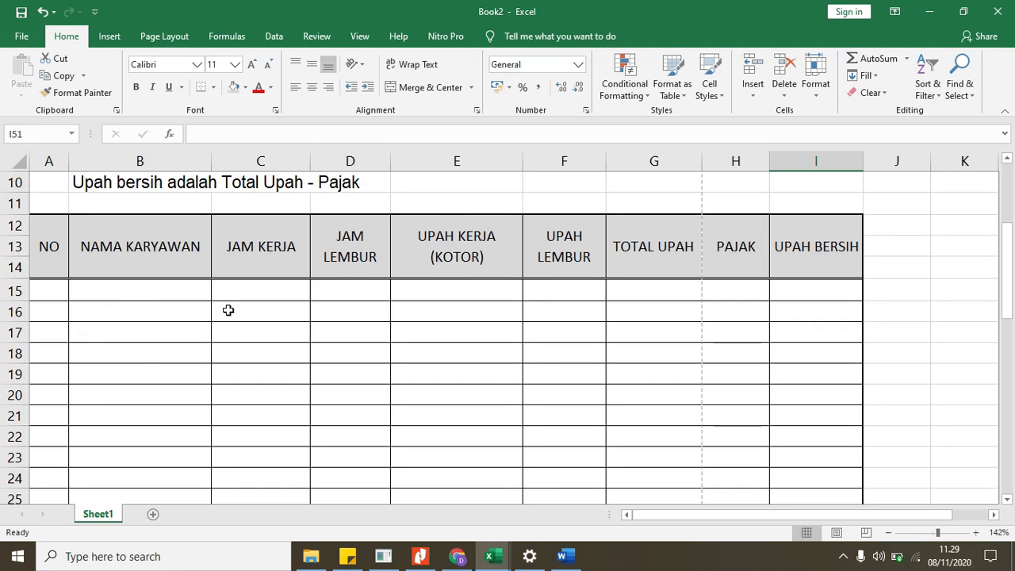
pyautogui.click(56, 293)
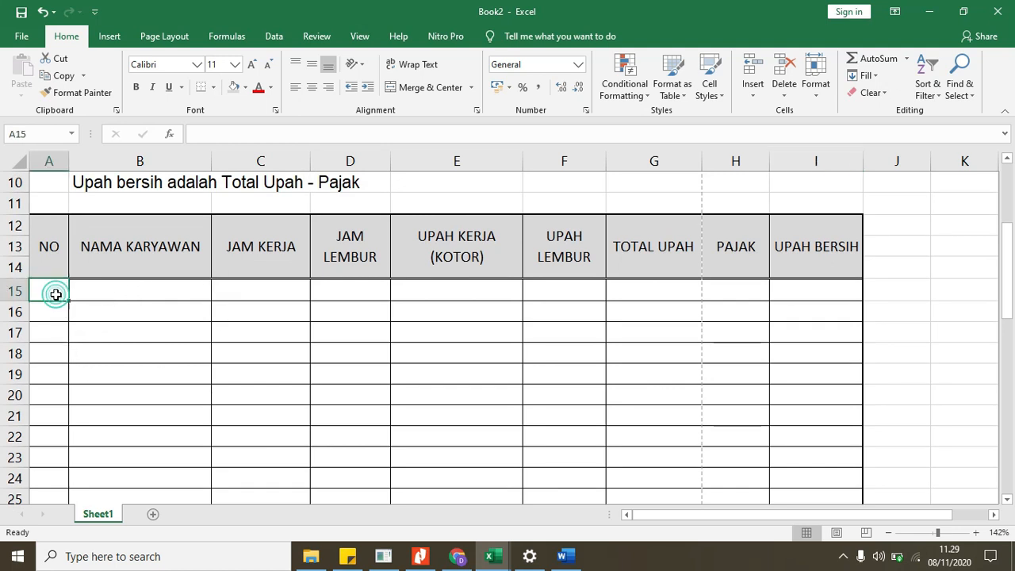
pyautogui.scroll(-3, 60, 305)
pyautogui.scroll(-2, 61, 307)
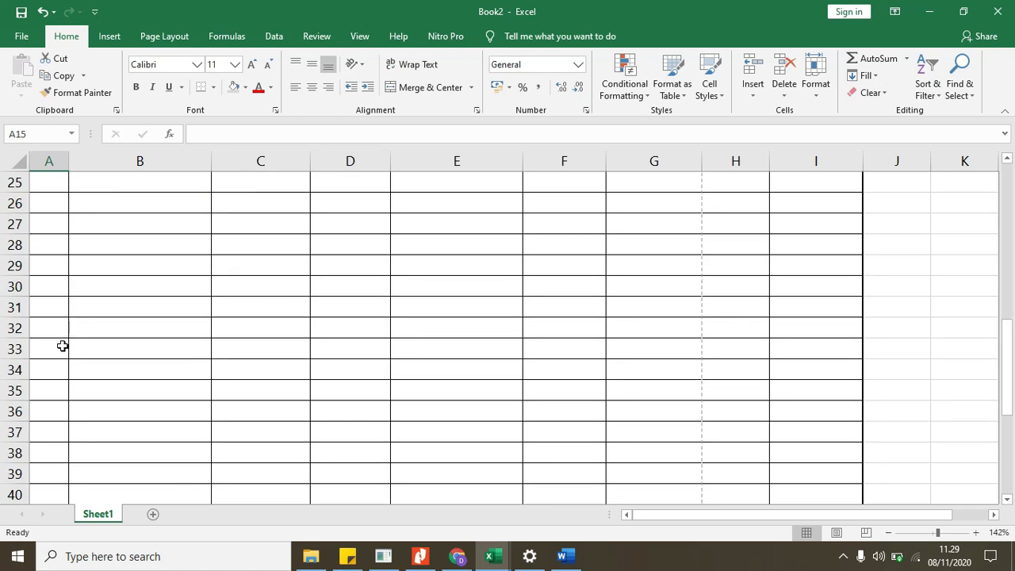
pyautogui.scroll(4, 62, 346)
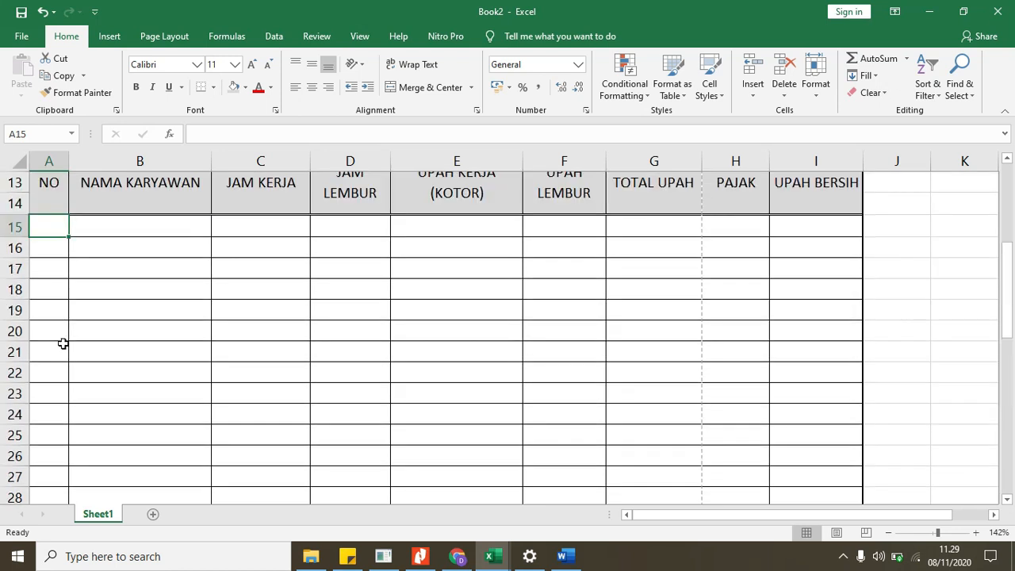
pyautogui.click(60, 250)
pyautogui.click(58, 228)
pyautogui.click(49, 247)
pyautogui.click(55, 231)
pyautogui.write('1')
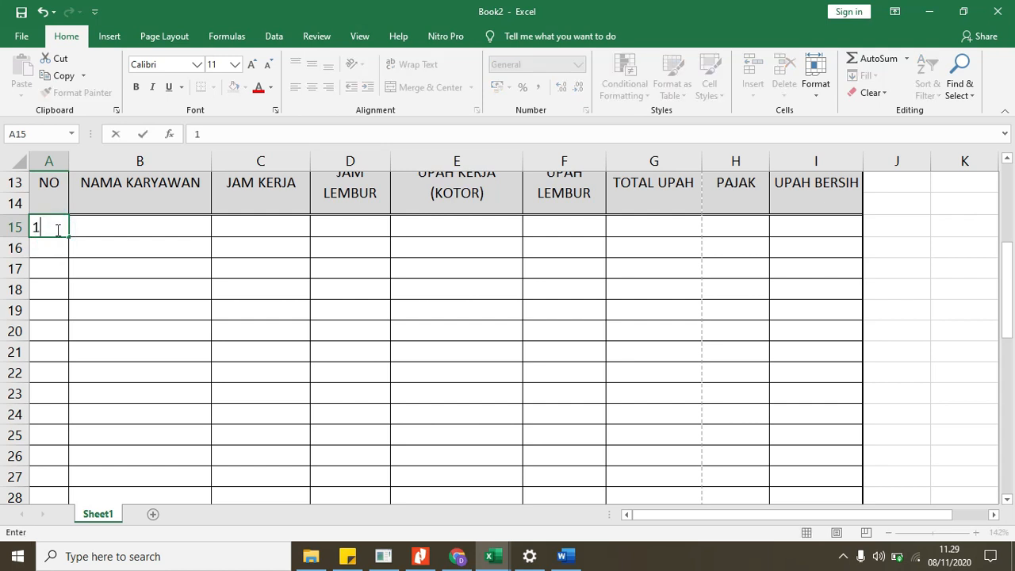
pyautogui.press('Return')
pyautogui.click(57, 227)
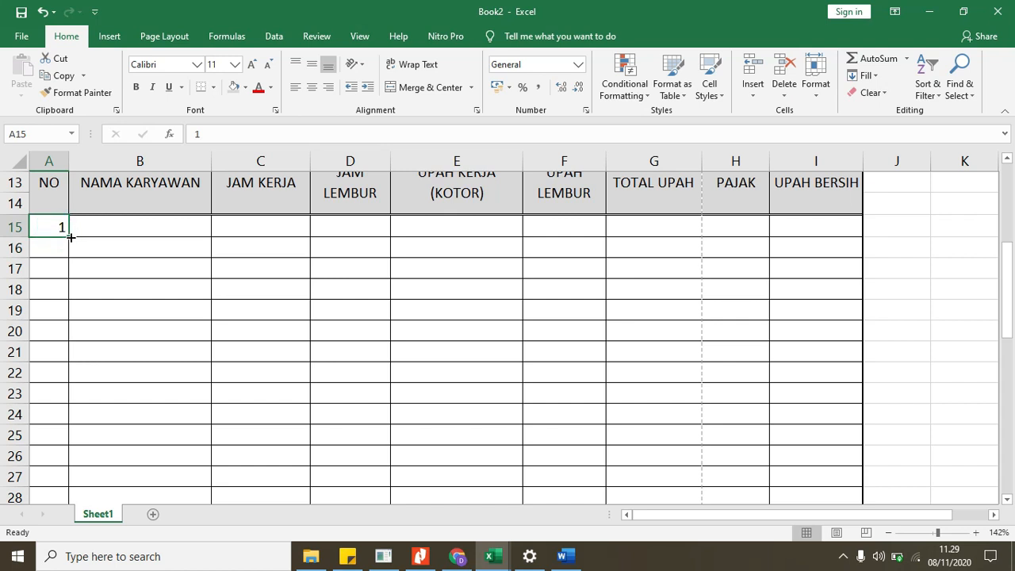
pyautogui.moveTo(67, 249)
pyautogui.mouseDown()
pyautogui.moveTo(55, 281)
pyautogui.moveTo(78, 299)
pyautogui.moveTo(66, 227)
pyautogui.moveTo(65, 242)
pyautogui.mouseUp()
pyautogui.moveTo(69, 235)
pyautogui.mouseDown()
pyautogui.moveTo(199, 227)
pyautogui.moveTo(52, 250)
pyautogui.moveTo(60, 232)
pyautogui.mouseUp()
pyautogui.moveTo(69, 236); pyautogui.dragTo(51, 339)
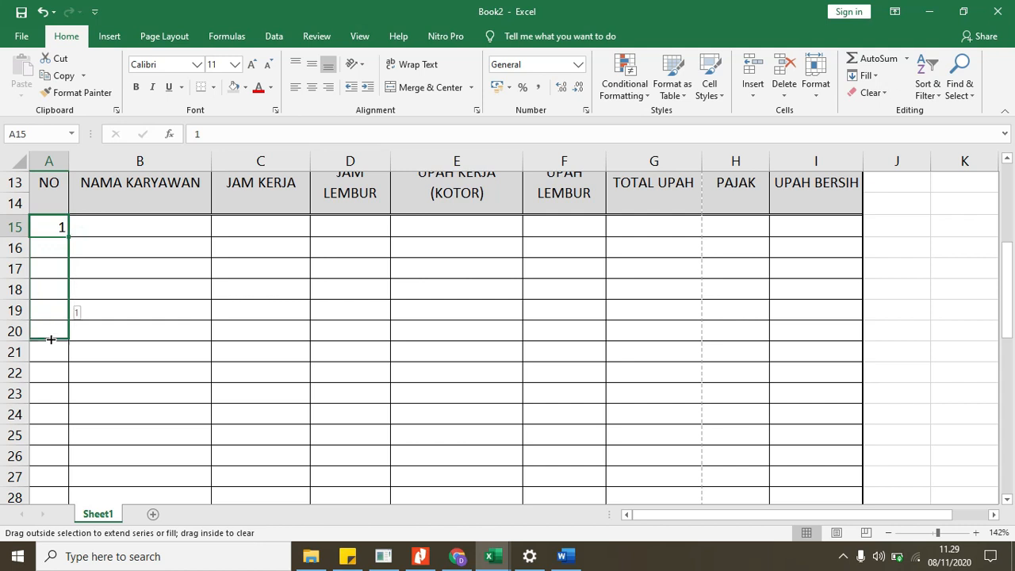
pyautogui.moveTo(53, 340); pyautogui.dragTo(72, 240)
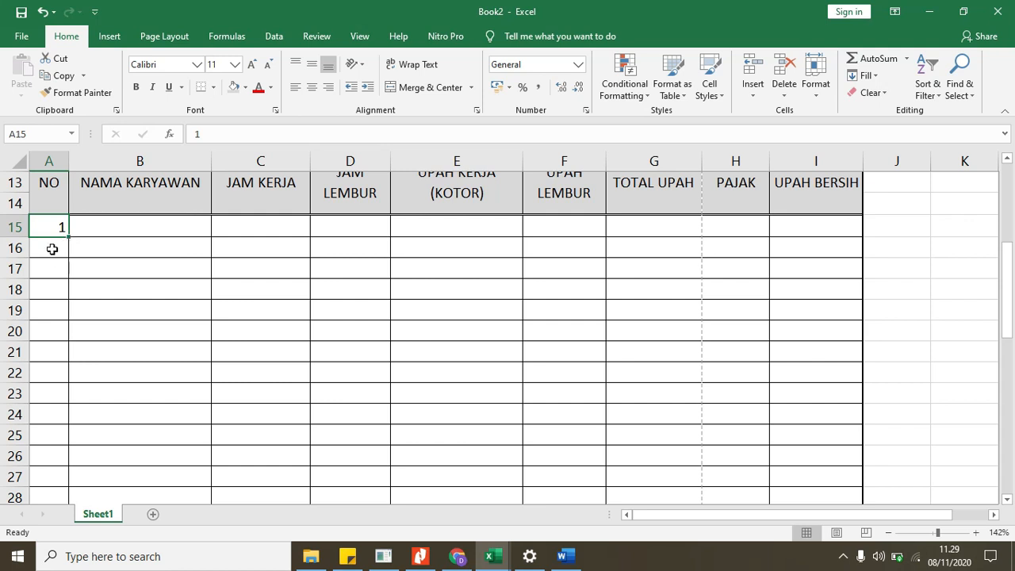
# Enter 2 in A16 and extend the series from A15:A16 down to 36 in A50
pyautogui.click(51, 249)
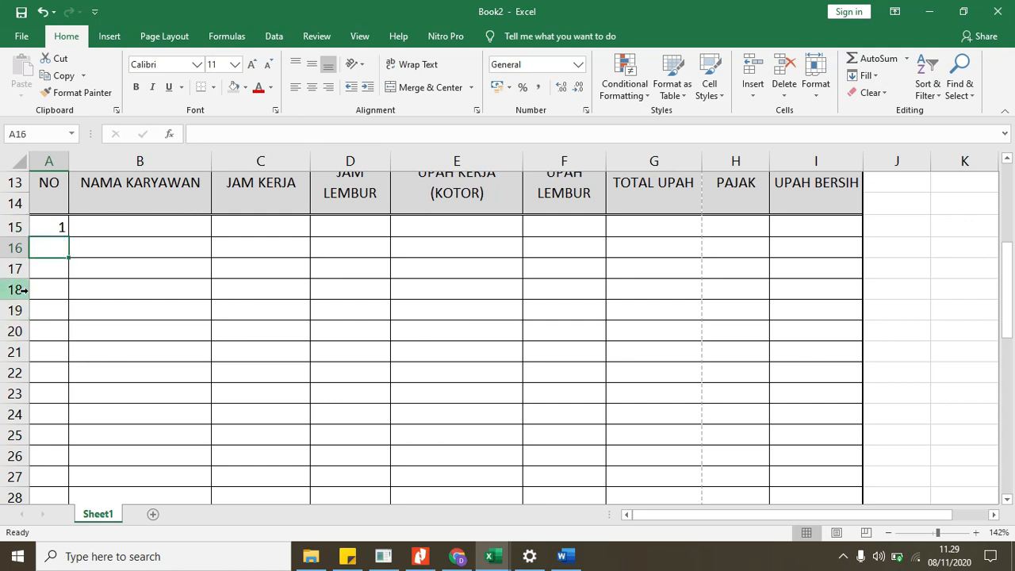
pyautogui.write('2')
pyautogui.press('Up')
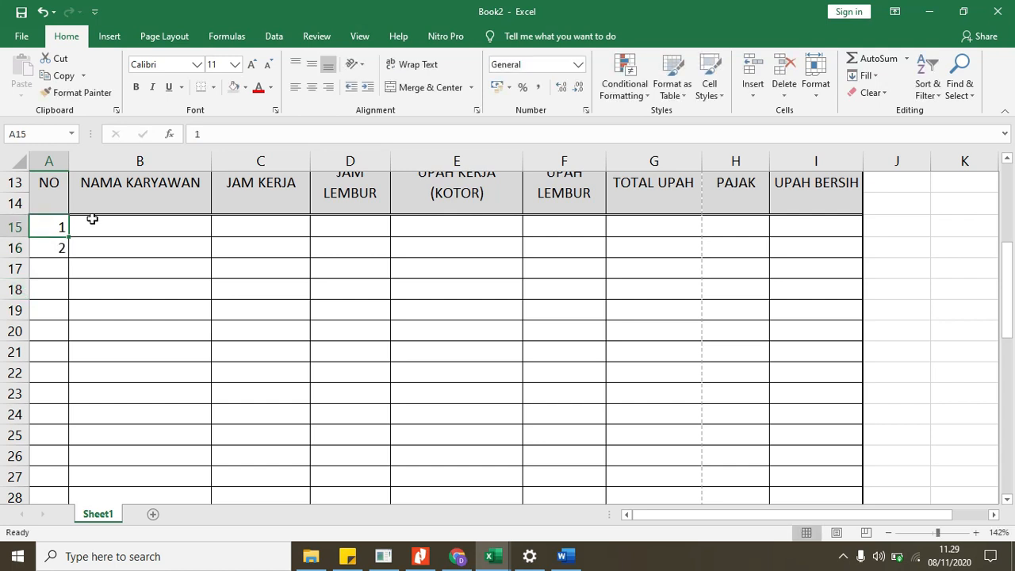
pyautogui.moveTo(45, 227); pyautogui.dragTo(42, 247)
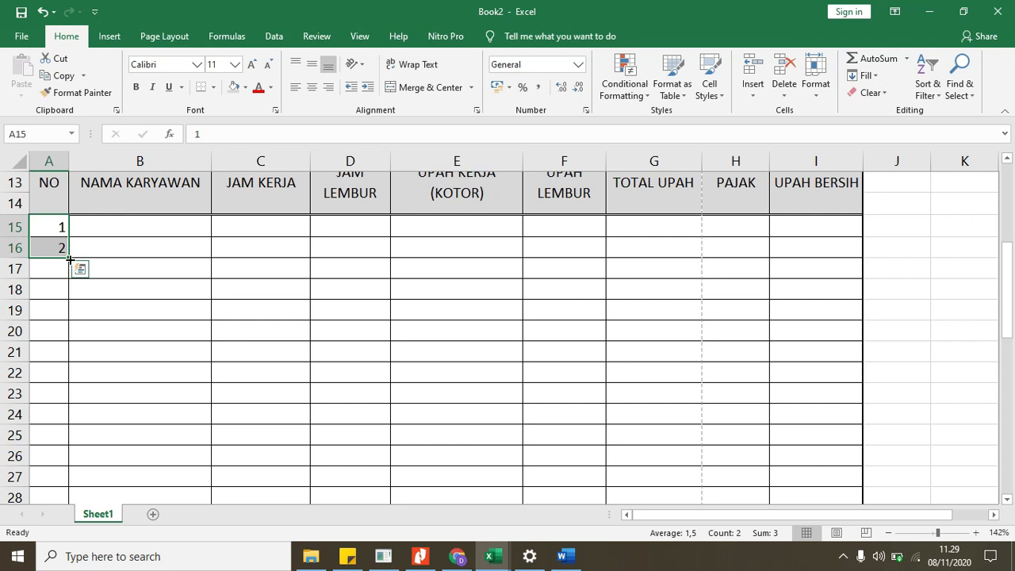
pyautogui.moveTo(69, 260); pyautogui.dragTo(98, 431)
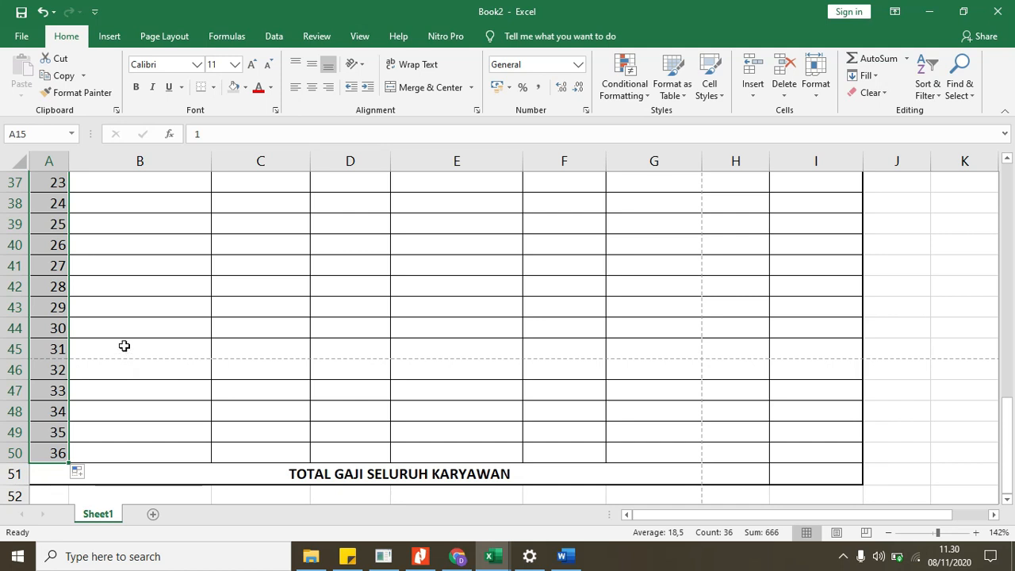
# Enter 2 in B15 and try extending the A15:B15 number series across the row to 9 in I15
pyautogui.scroll(6, 150, 319)
pyautogui.scroll(4, 150, 319)
pyautogui.click(104, 357)
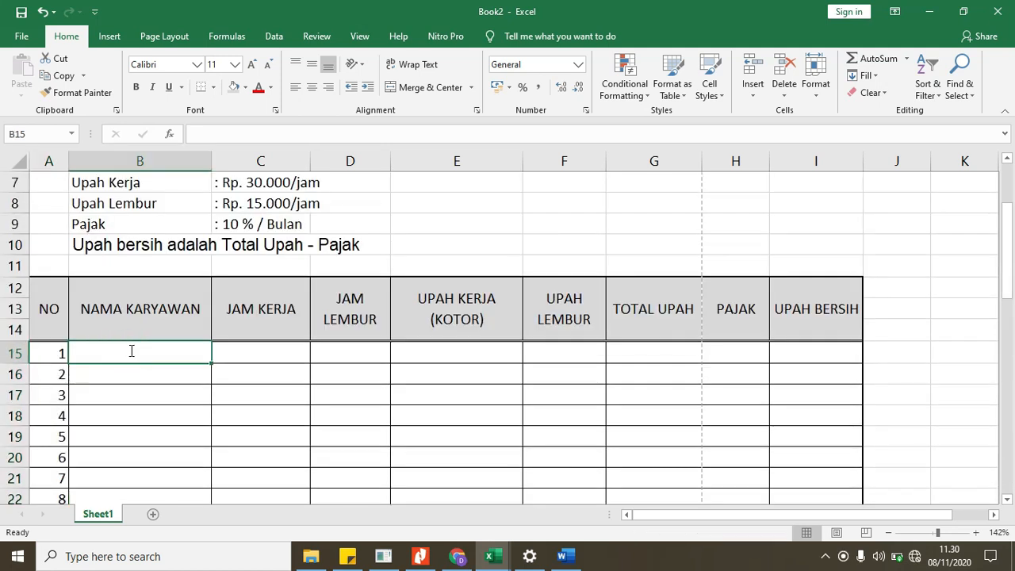
pyautogui.write('2')
pyautogui.click(139, 382)
pyautogui.moveTo(57, 355); pyautogui.dragTo(783, 367)
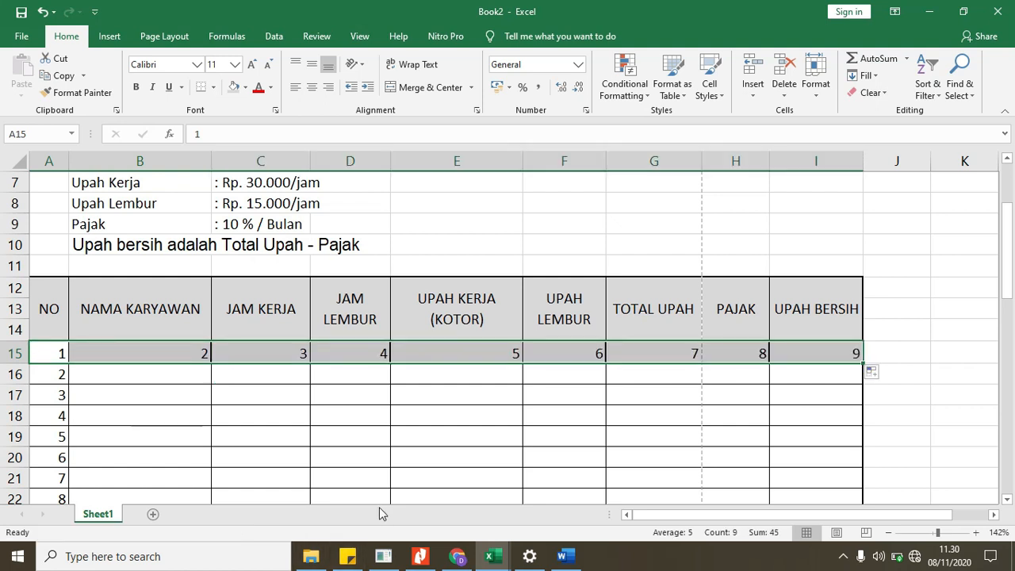
# Undo the series fill across row 15, clear A15:B15 and re-enter 1 in A15
pyautogui.click(327, 406)
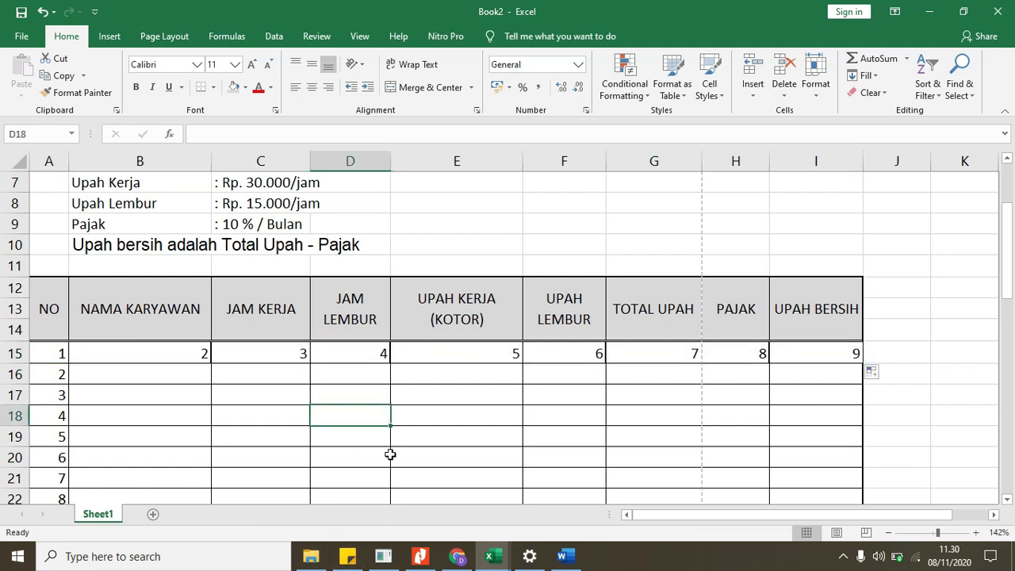
pyautogui.hotkey('ctrl', 'z')
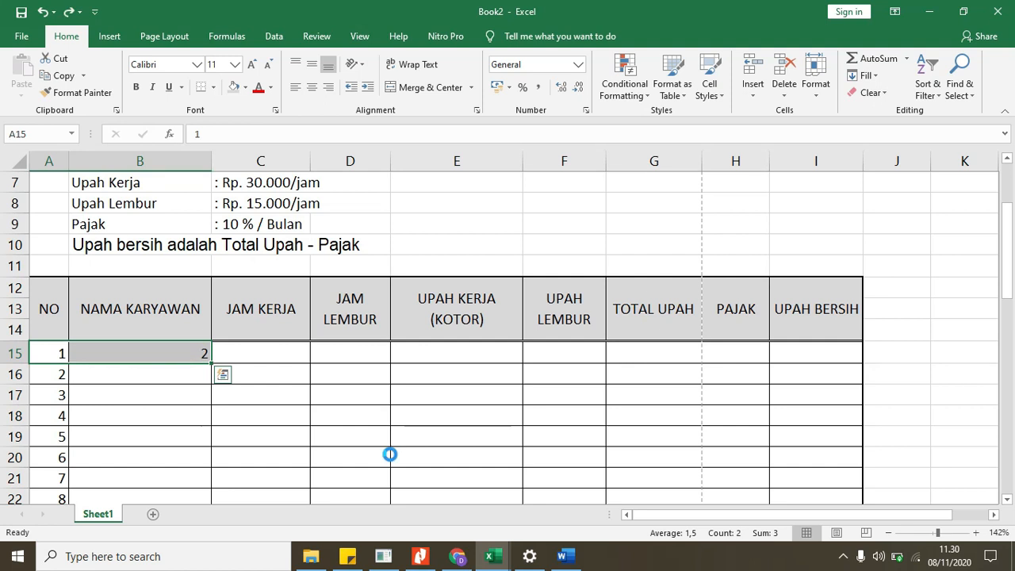
pyautogui.press('Delete')
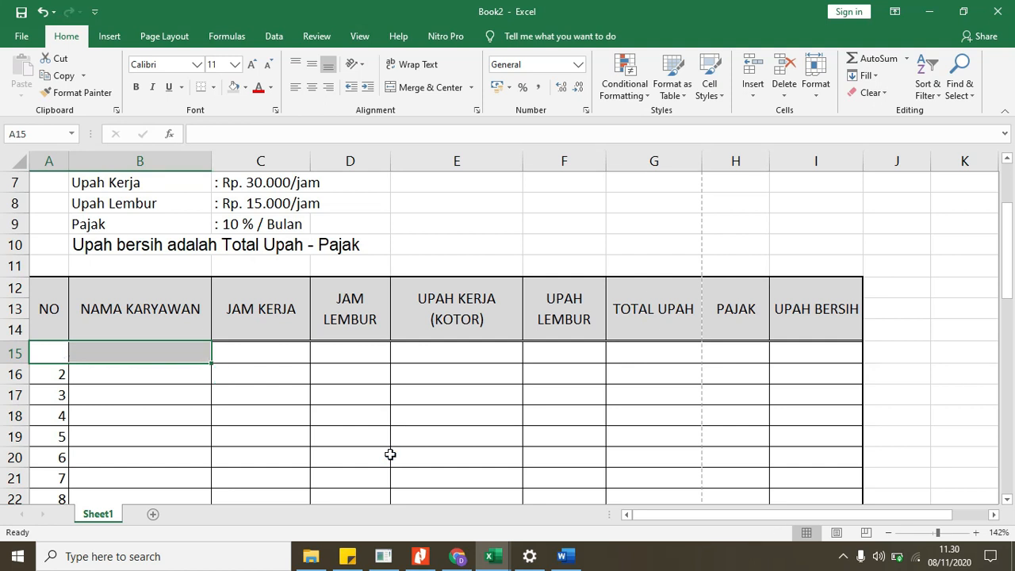
pyautogui.click(242, 392)
pyautogui.click(61, 358)
pyautogui.write('1')
pyautogui.click(164, 370)
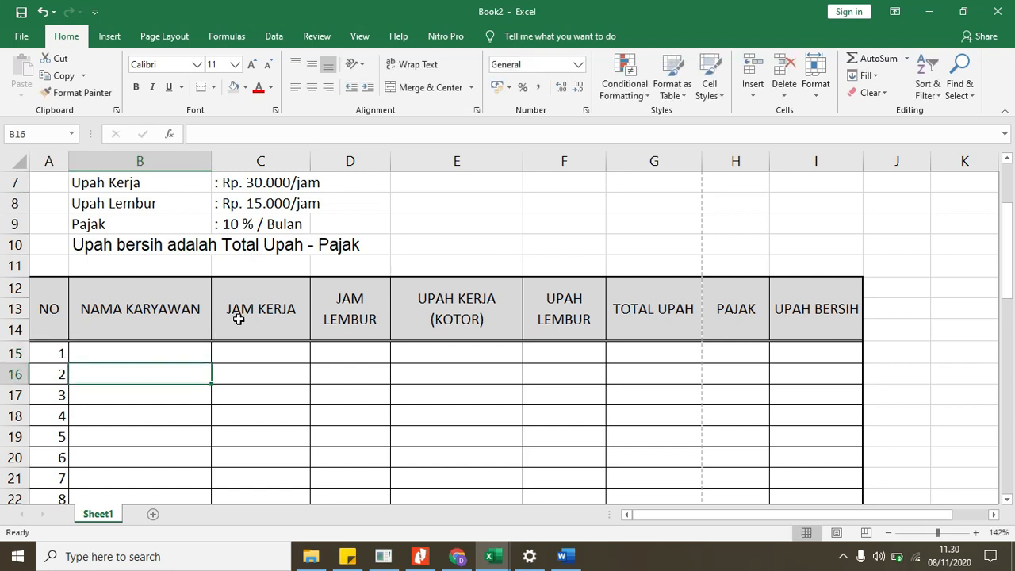
# Switch to TUGAS EXCEL NAMA_Kelas B.xlsx and examine its headings and employee rows from the top of the sheet
pyautogui.scroll(2, 261, 291)
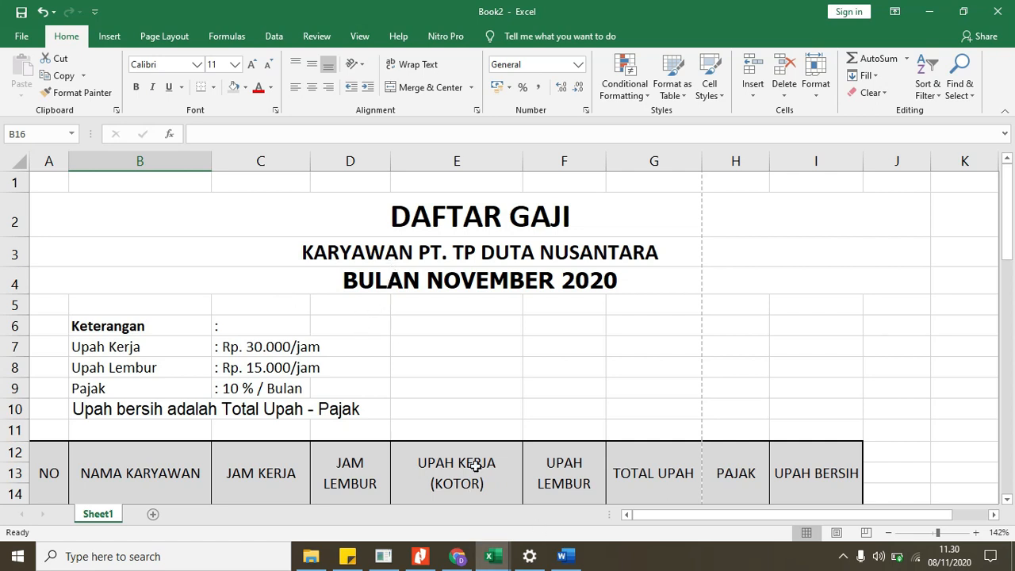
pyautogui.click(560, 560)
pyautogui.click(557, 559)
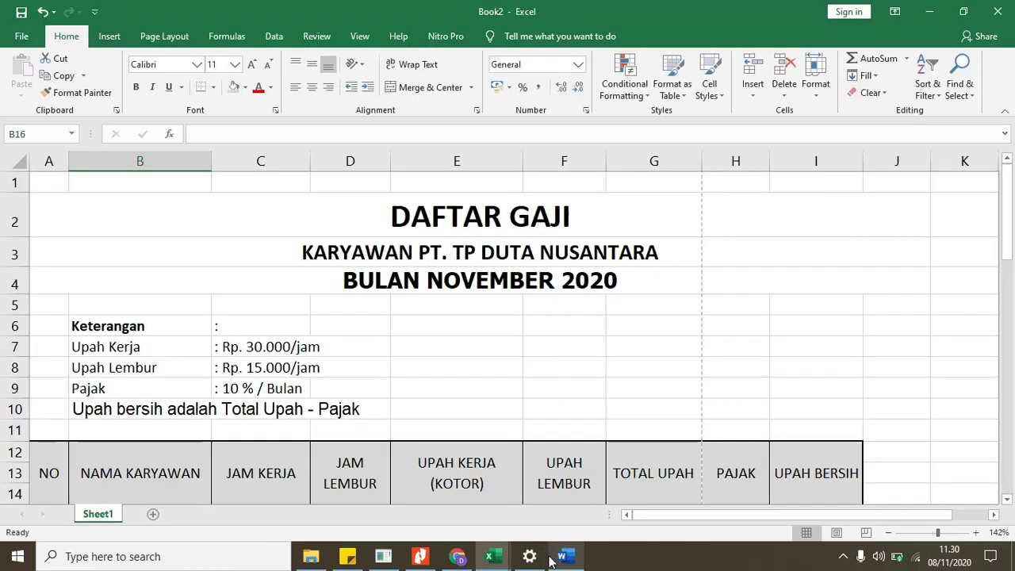
pyautogui.moveTo(491, 555)
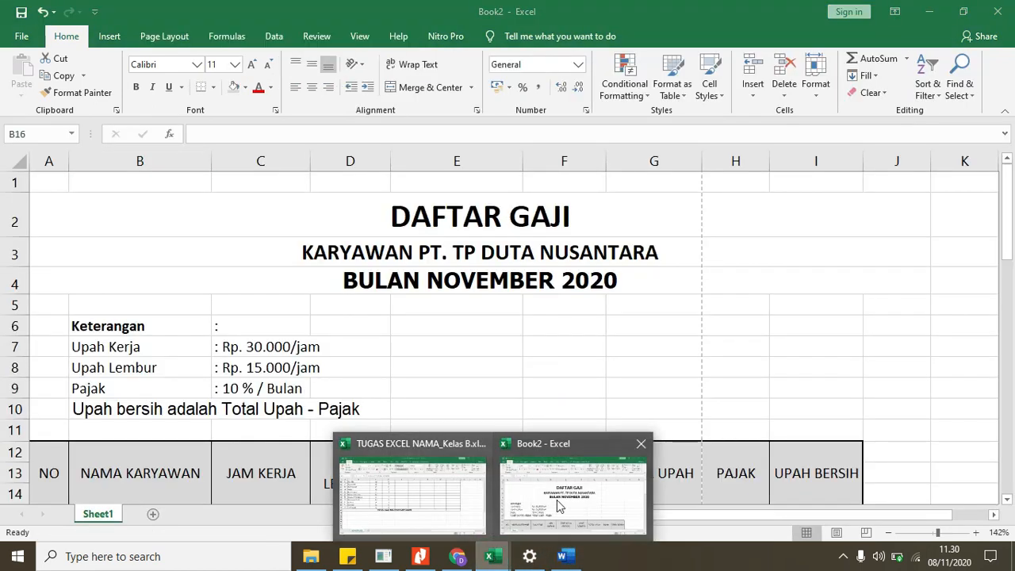
pyautogui.click(435, 519)
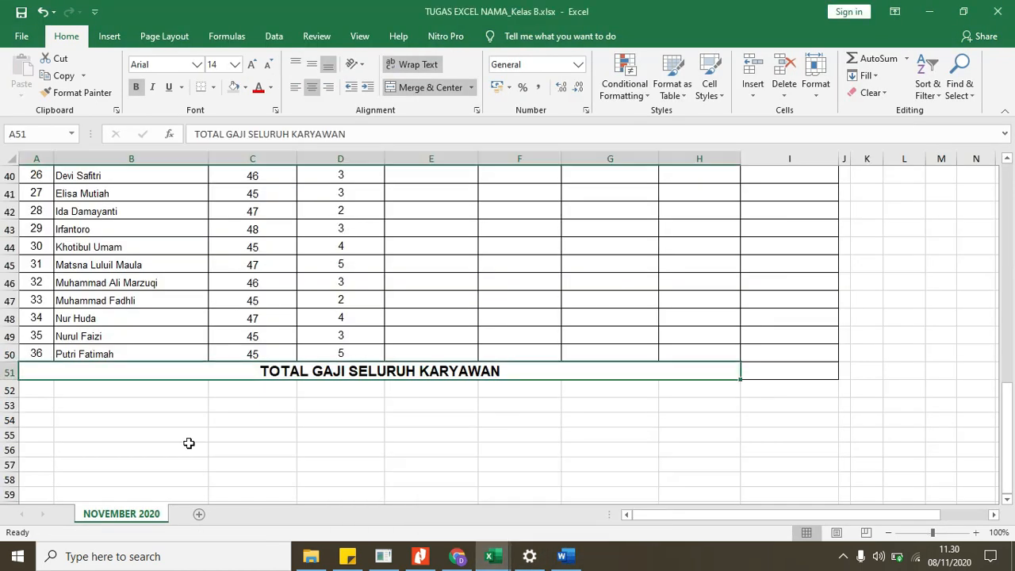
pyautogui.scroll(12, 184, 433)
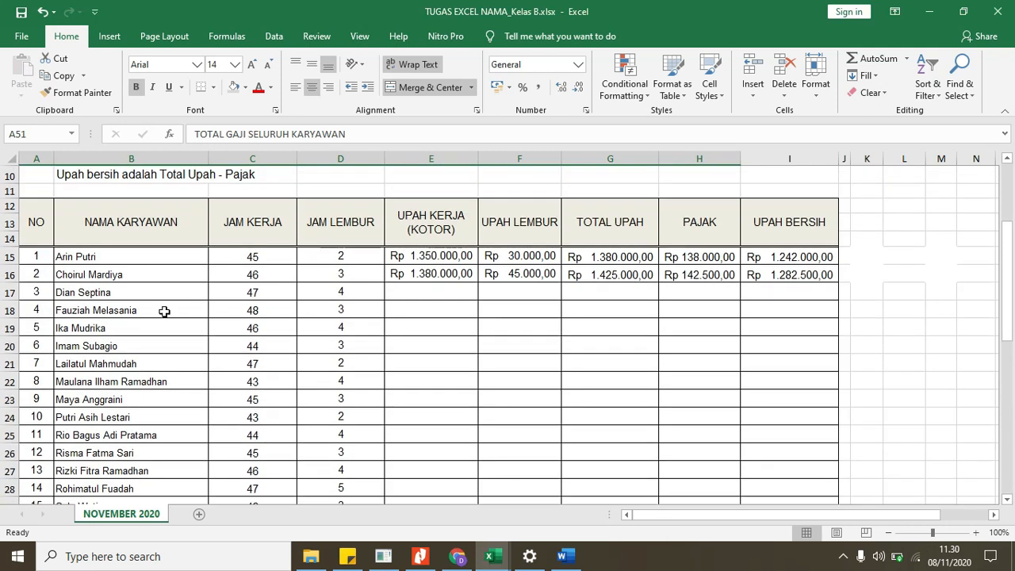
pyautogui.scroll(2, 165, 312)
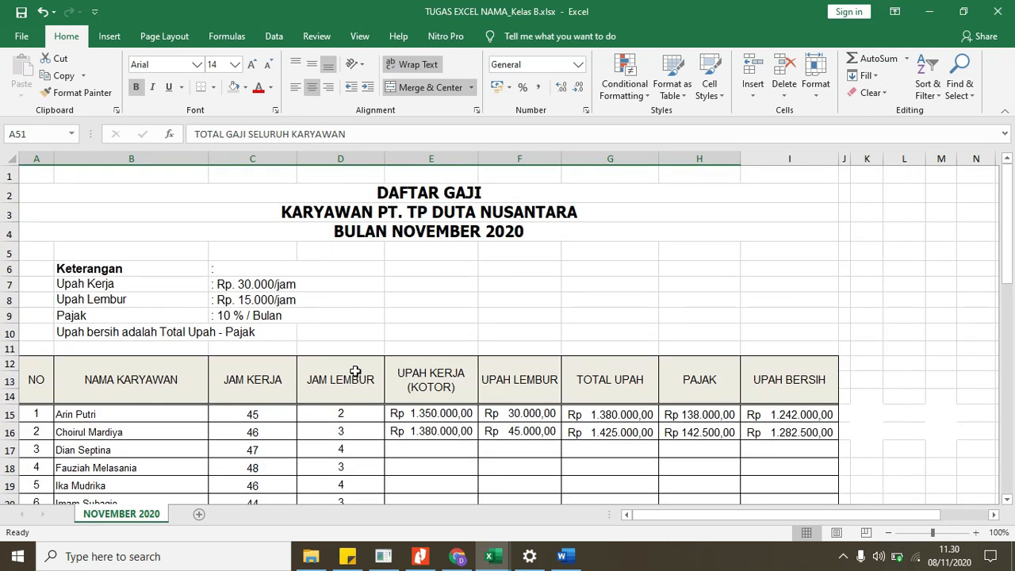
pyautogui.scroll(-1, 356, 356)
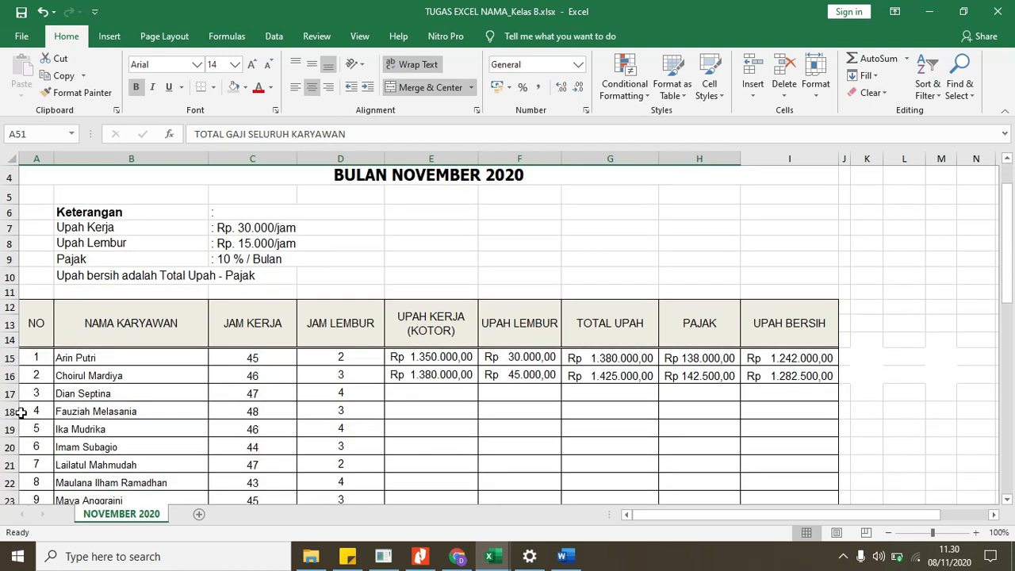
pyautogui.scroll(-2, 50, 384)
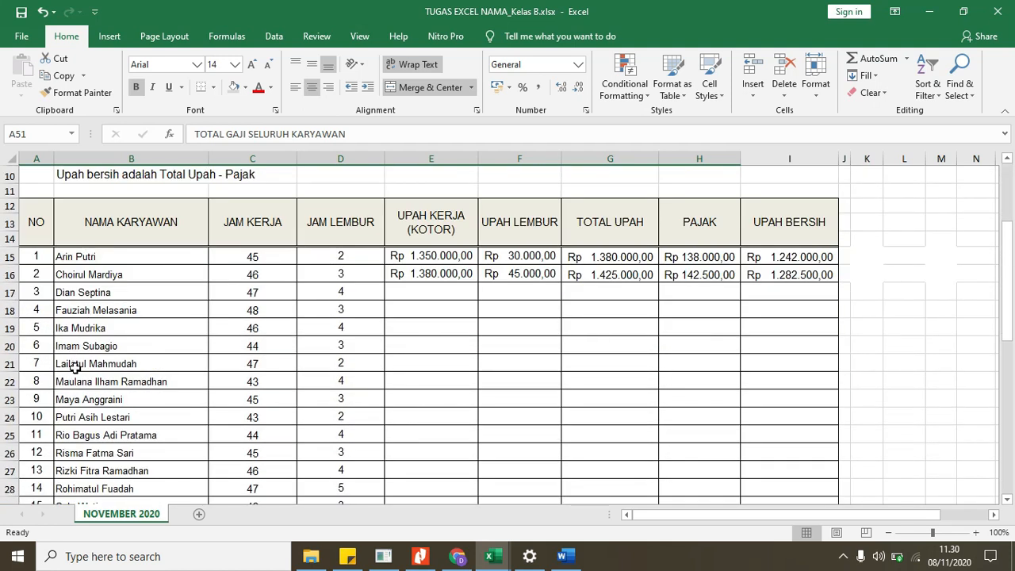
# Examine the employee rows, the Keterangan wage rates and the headings from UPAH KERJA (KOTOR) to UPAH BERSIH
pyautogui.scroll(-8, 109, 267)
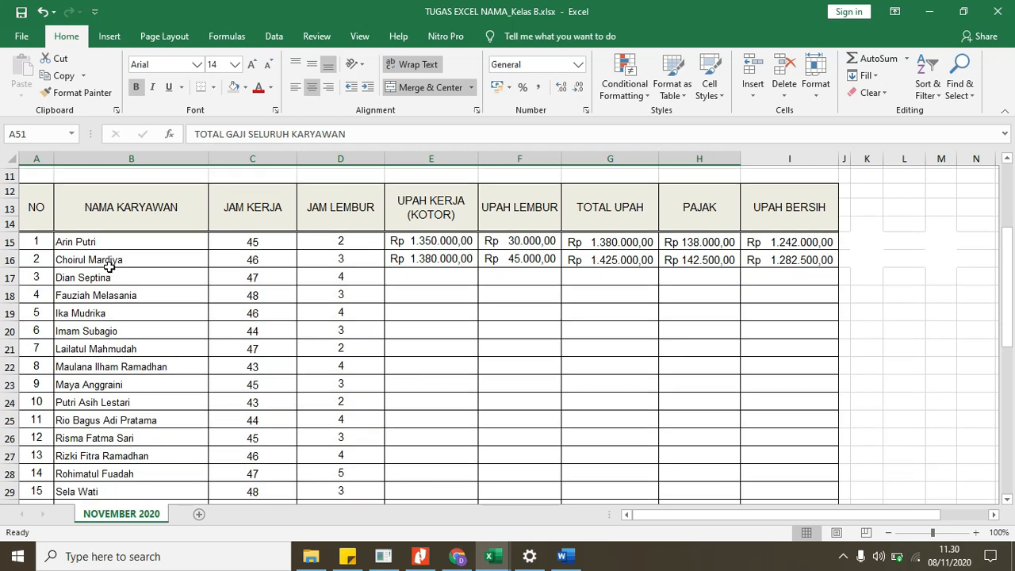
pyautogui.scroll(1, 97, 446)
pyautogui.scroll(7, 97, 446)
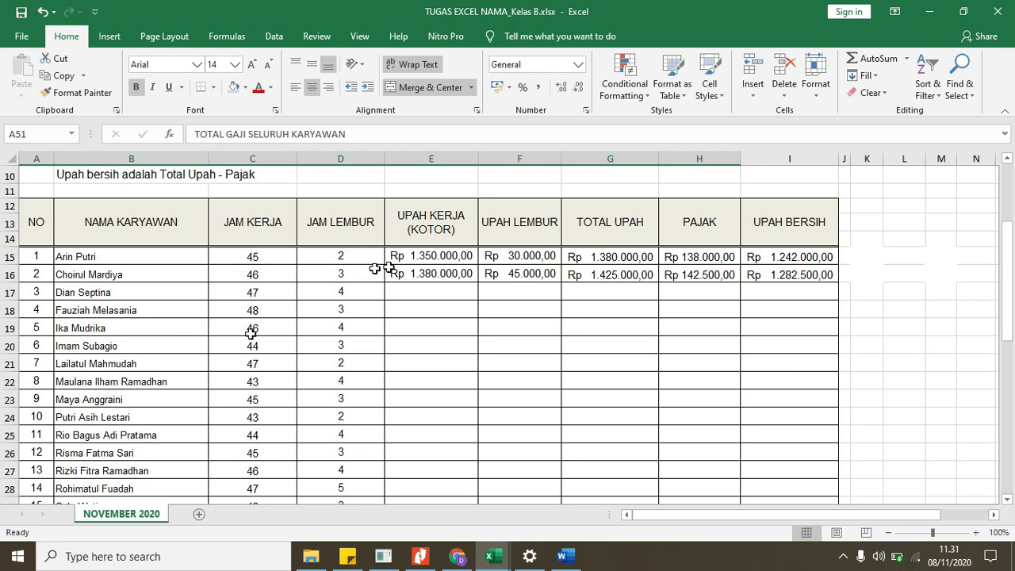
pyautogui.scroll(1, 309, 288)
pyautogui.scroll(1, 337, 173)
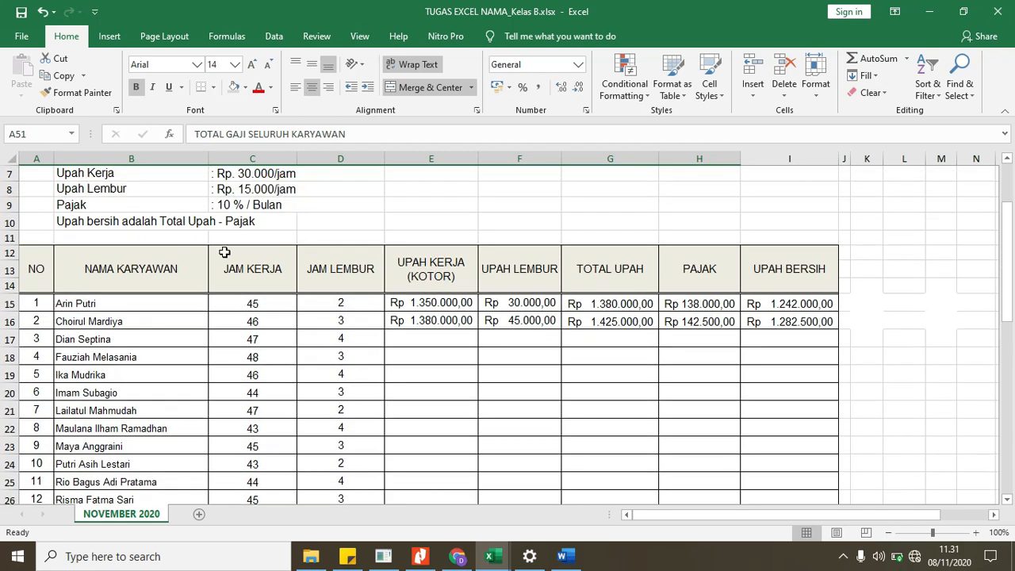
pyautogui.scroll(1, 224, 252)
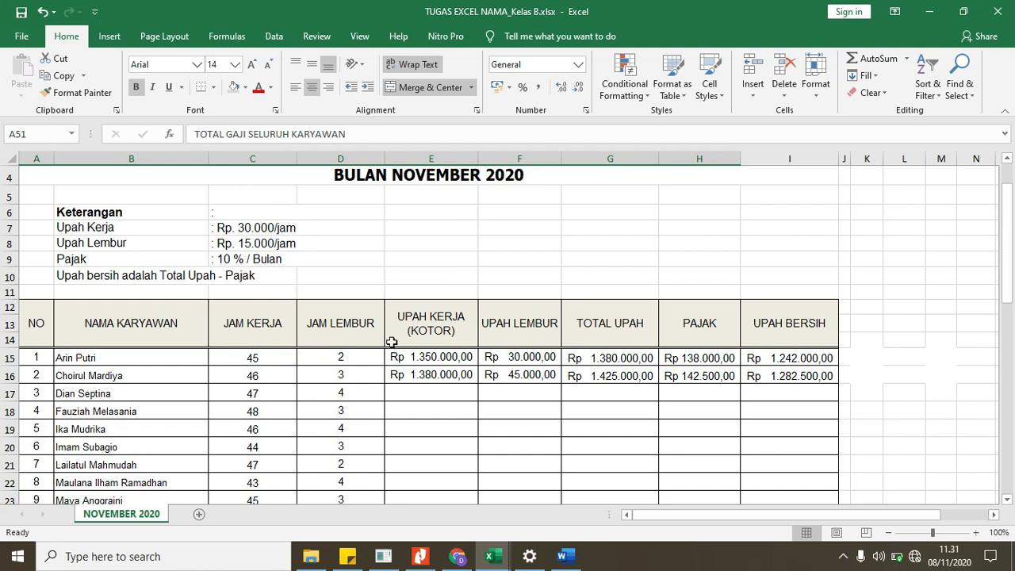
pyautogui.click(441, 328)
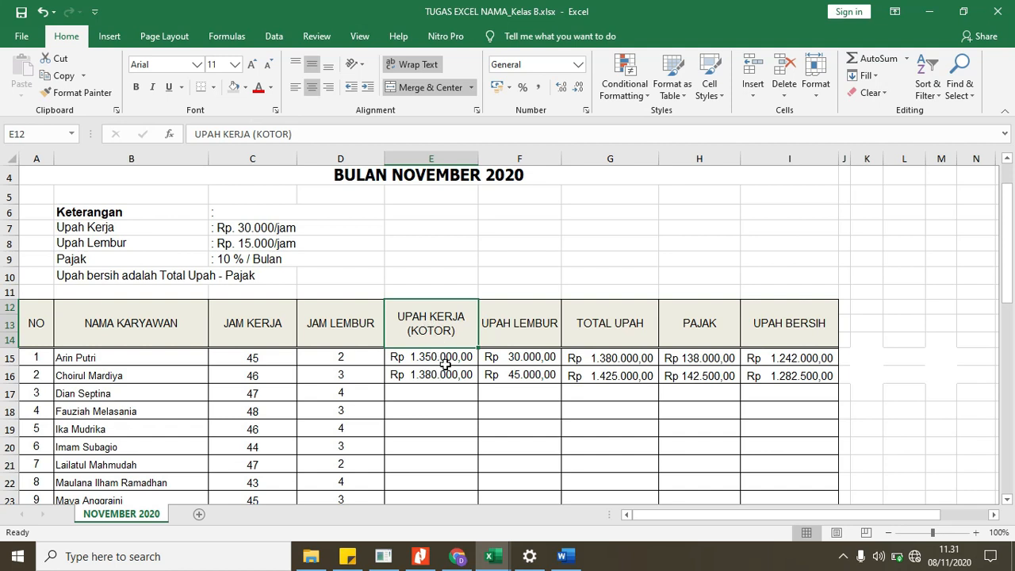
pyautogui.click(511, 323)
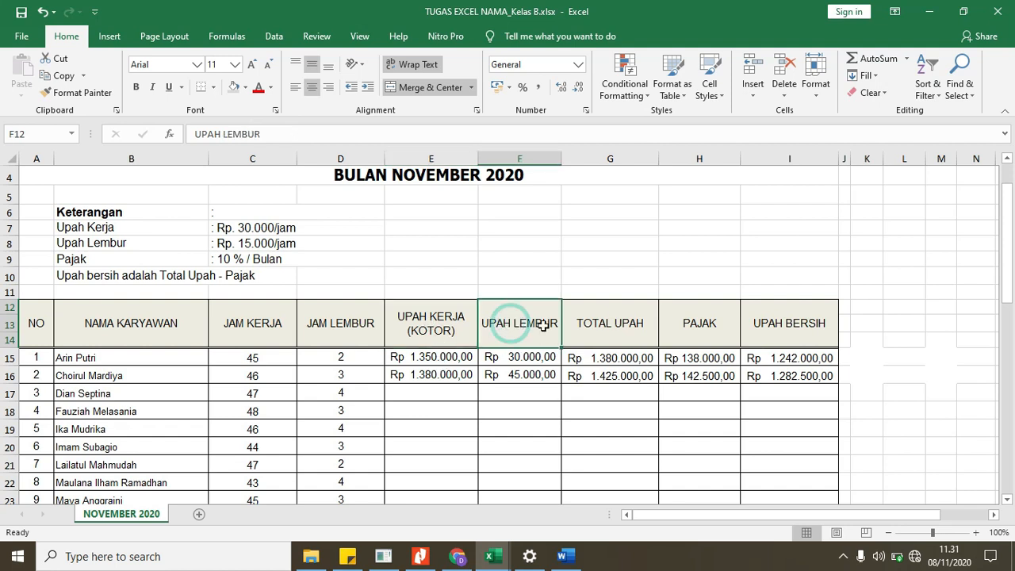
pyautogui.click(615, 327)
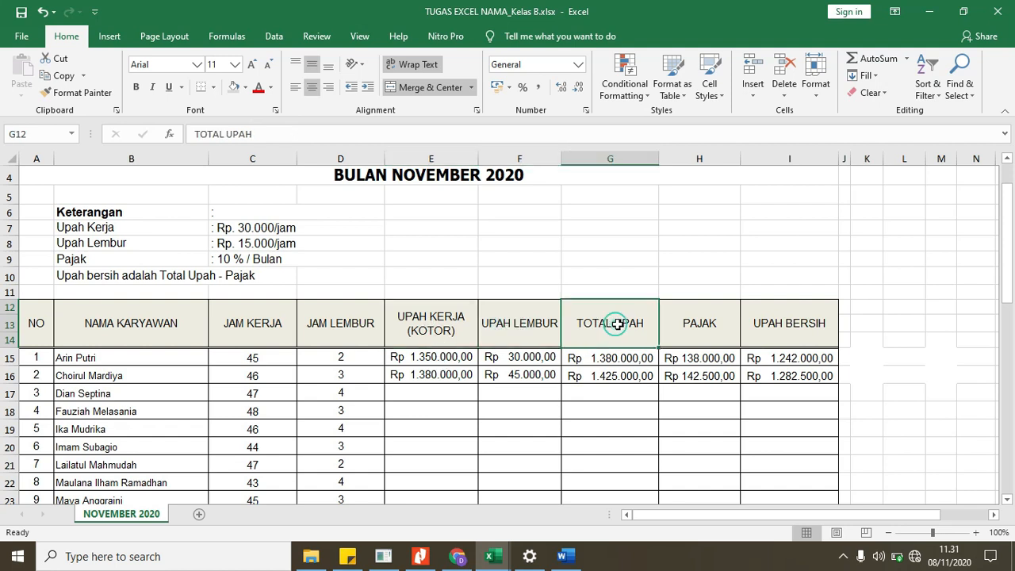
pyautogui.click(707, 320)
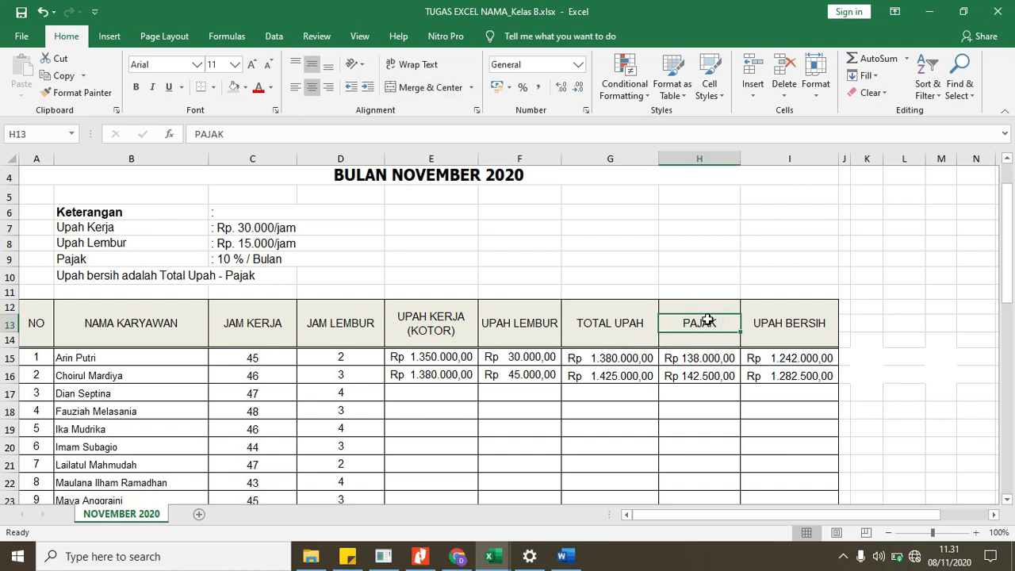
pyautogui.click(802, 322)
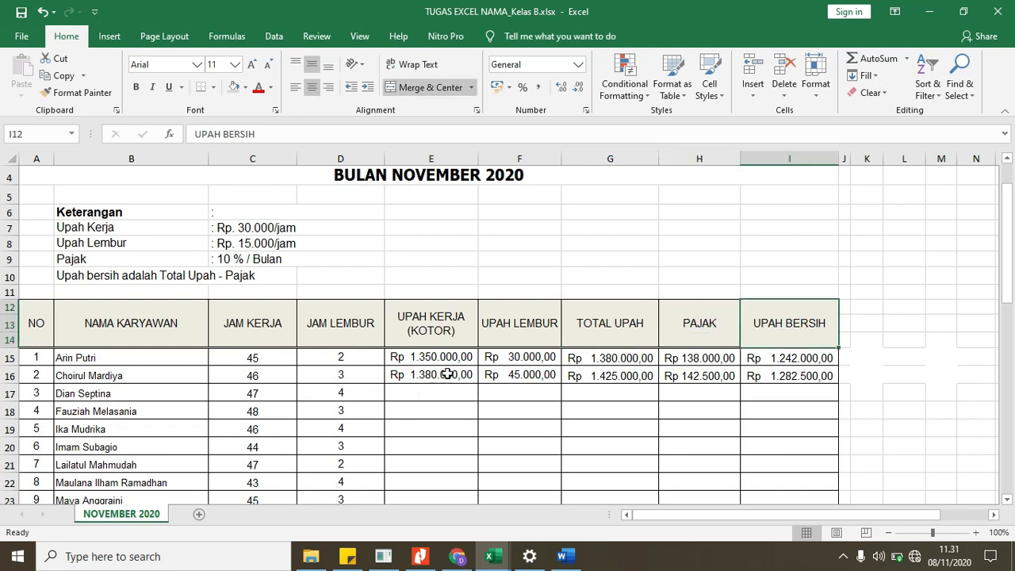
# Review how the wage, overtime, total, tax and net pay columns relate to the hours and rates in rows 7 to 10
pyautogui.click(433, 317)
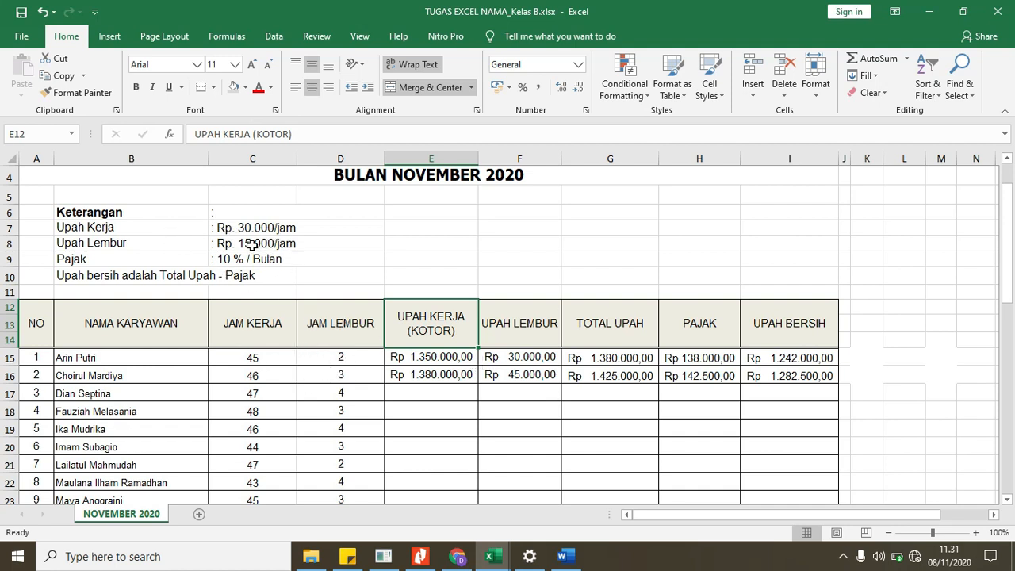
pyautogui.click(536, 318)
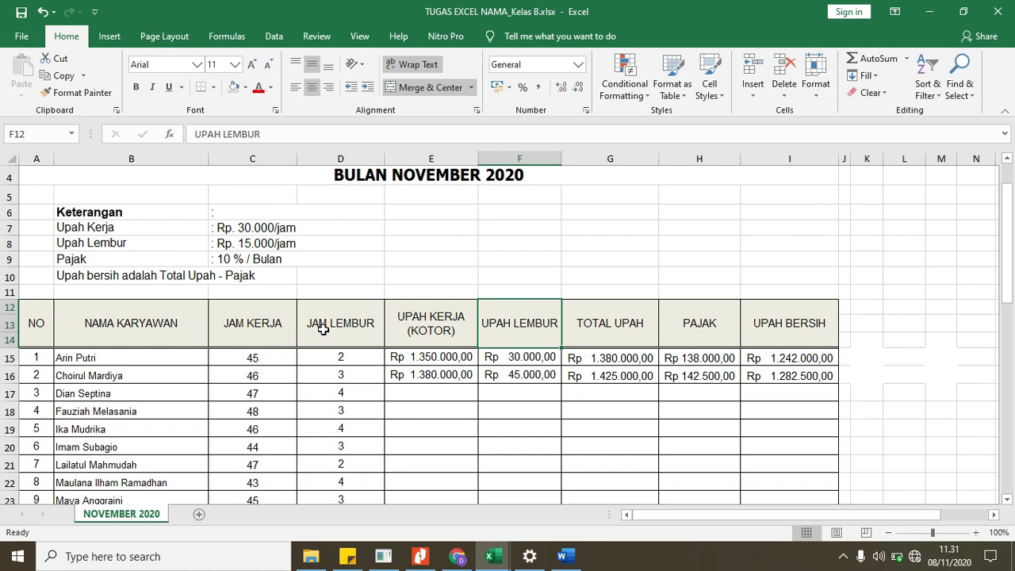
pyautogui.click(639, 324)
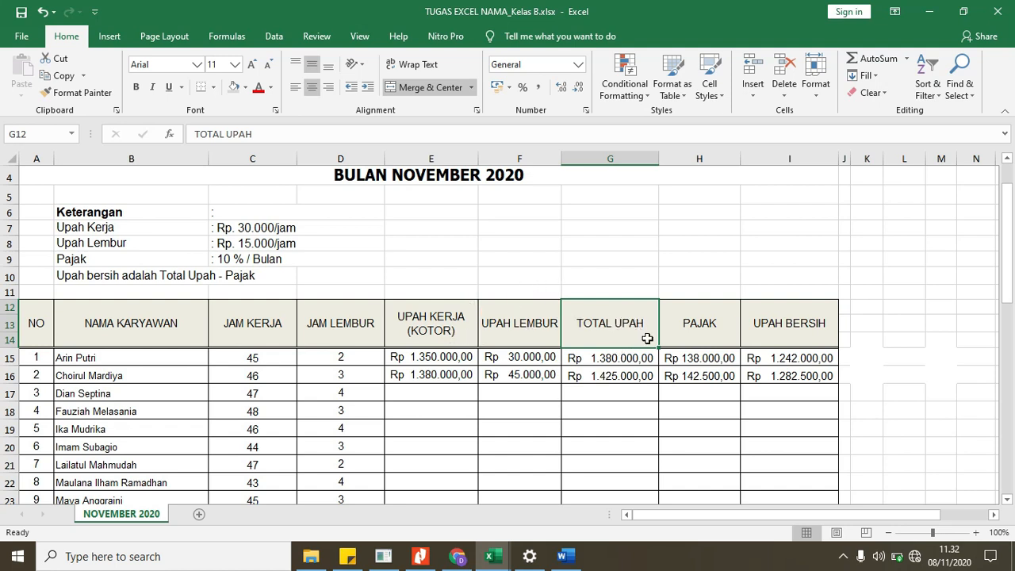
pyautogui.click(708, 315)
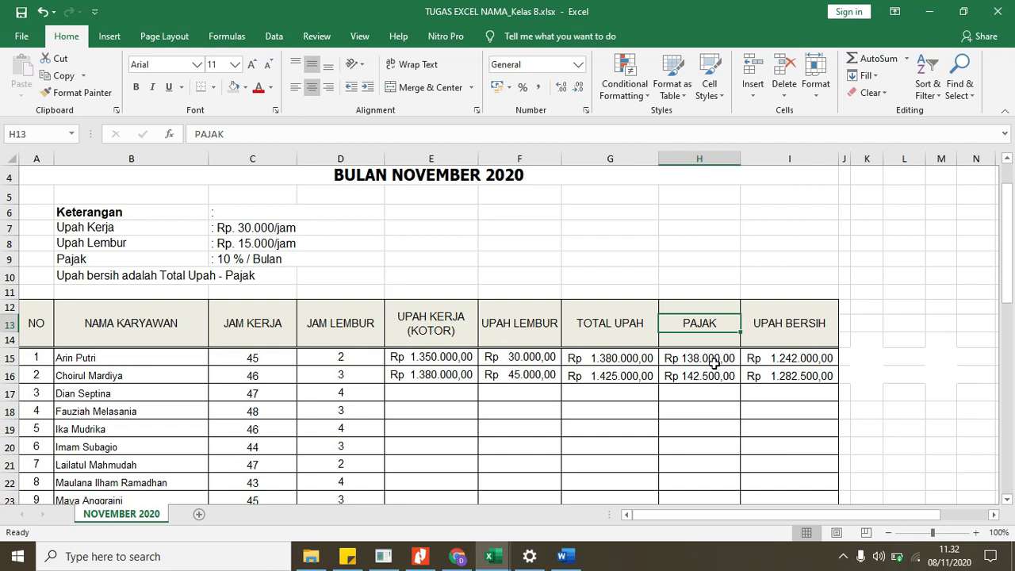
pyautogui.click(809, 324)
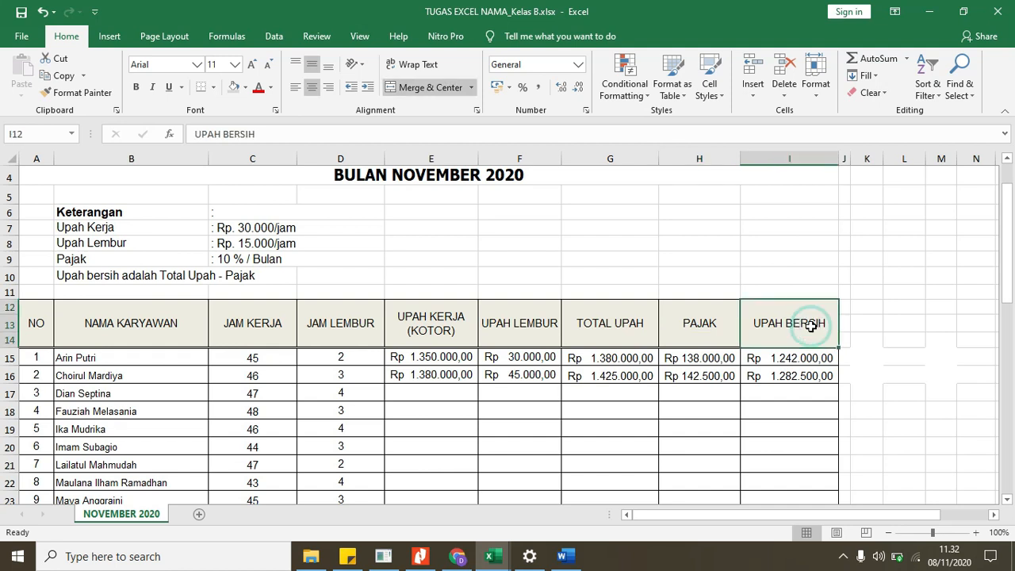
pyautogui.click(622, 331)
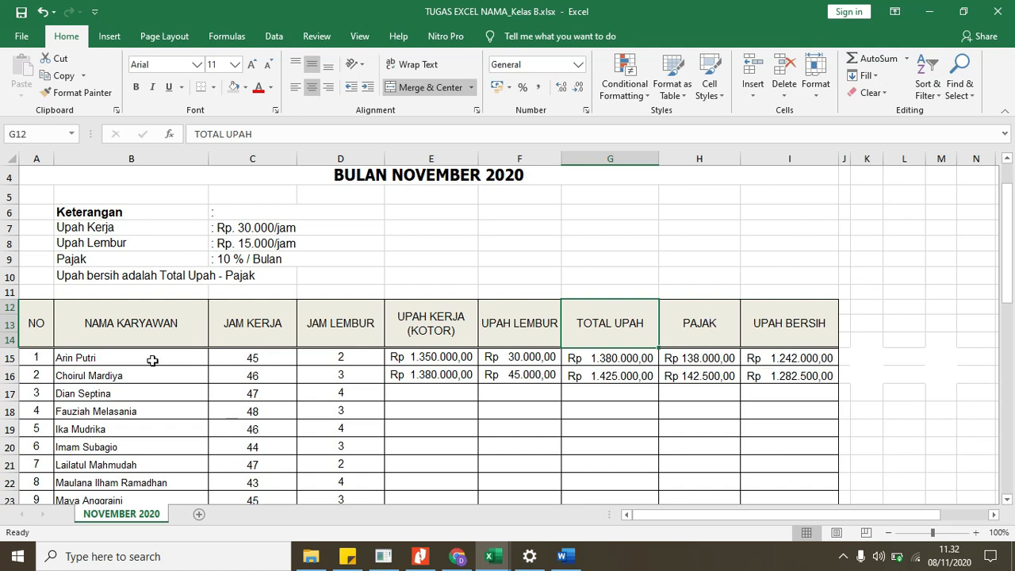
pyautogui.click(803, 324)
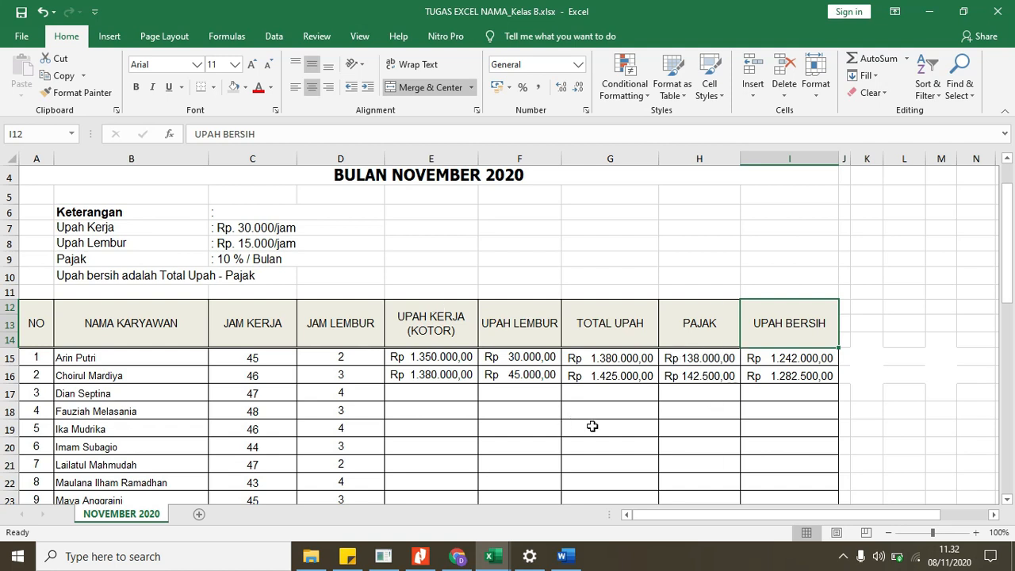
# Inspect the TOTAL GAJI SELURUH KARYAWAN row and its total cell I51, and review the employee rows above it
pyautogui.scroll(-12, 611, 417)
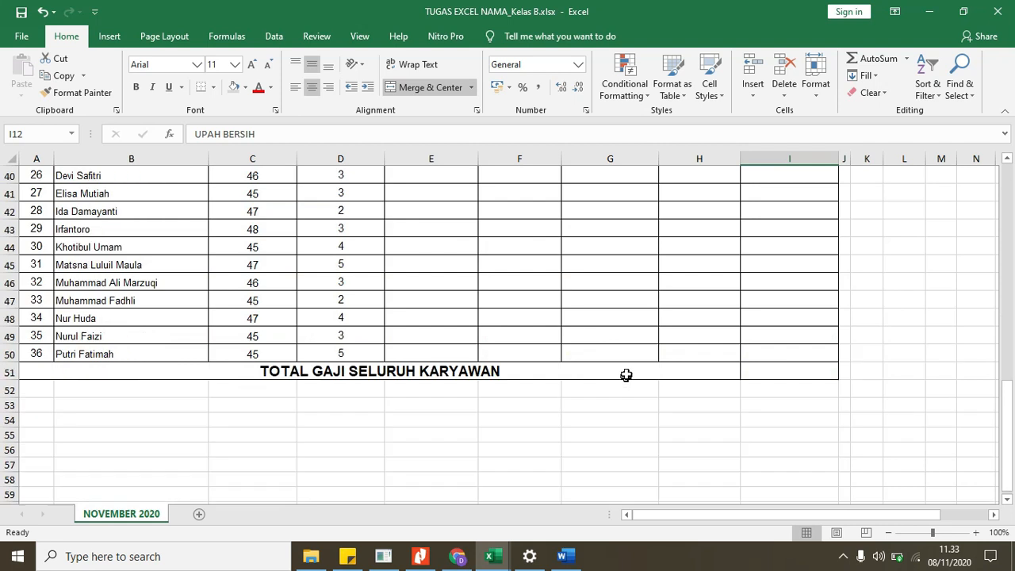
pyautogui.click(434, 374)
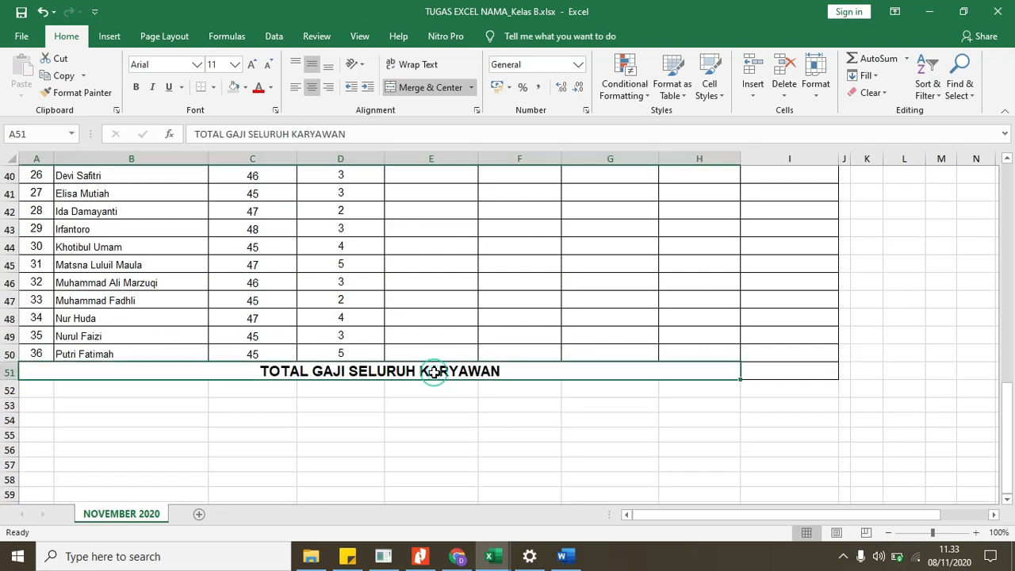
pyautogui.click(790, 369)
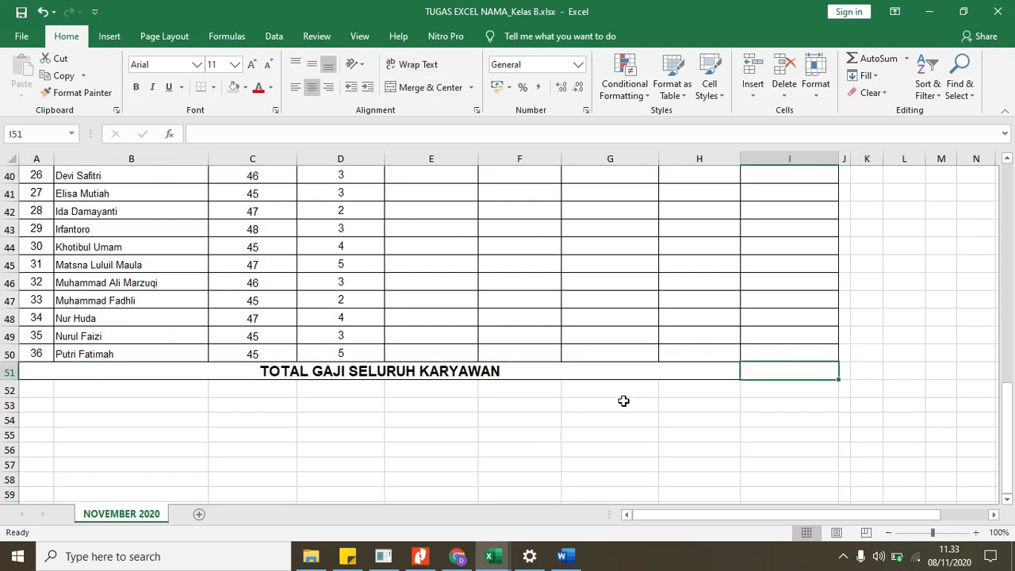
pyautogui.scroll(6, 734, 369)
pyautogui.scroll(6, 762, 349)
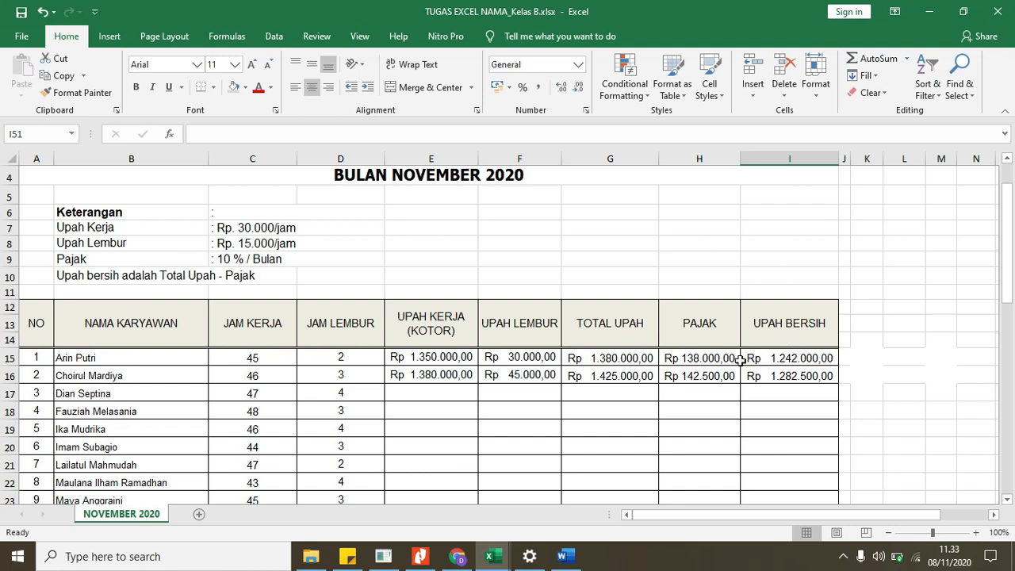
pyautogui.scroll(-5, 807, 372)
pyautogui.scroll(2, 804, 354)
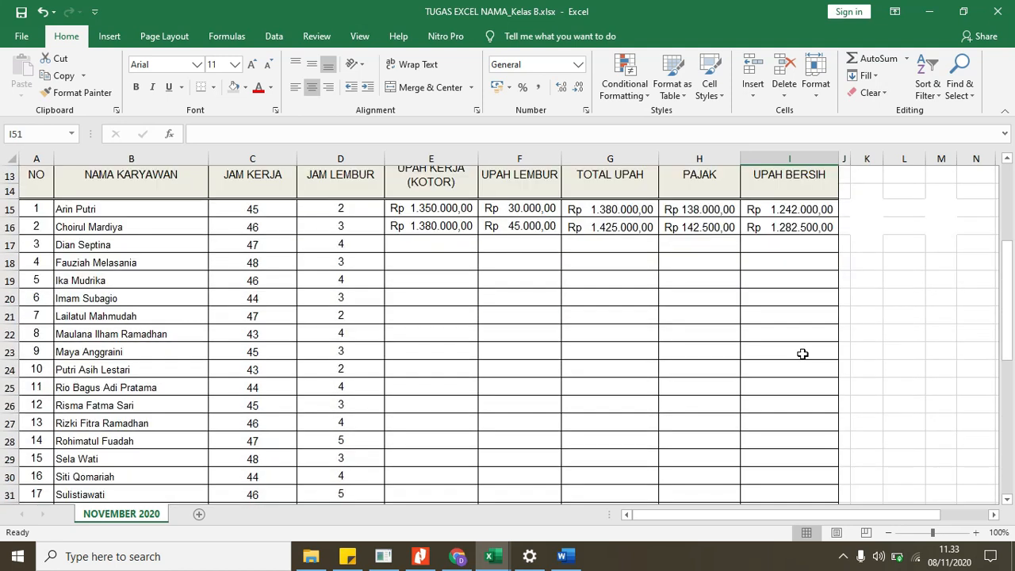
pyautogui.scroll(-5, 825, 336)
pyautogui.scroll(-6, 825, 336)
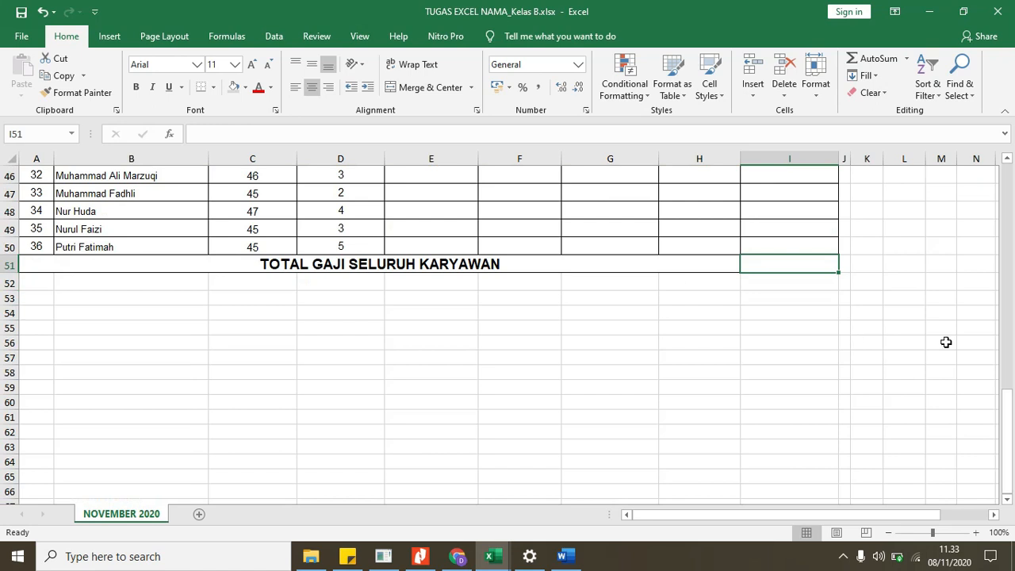
pyautogui.scroll(5, 854, 343)
pyautogui.scroll(6, 807, 305)
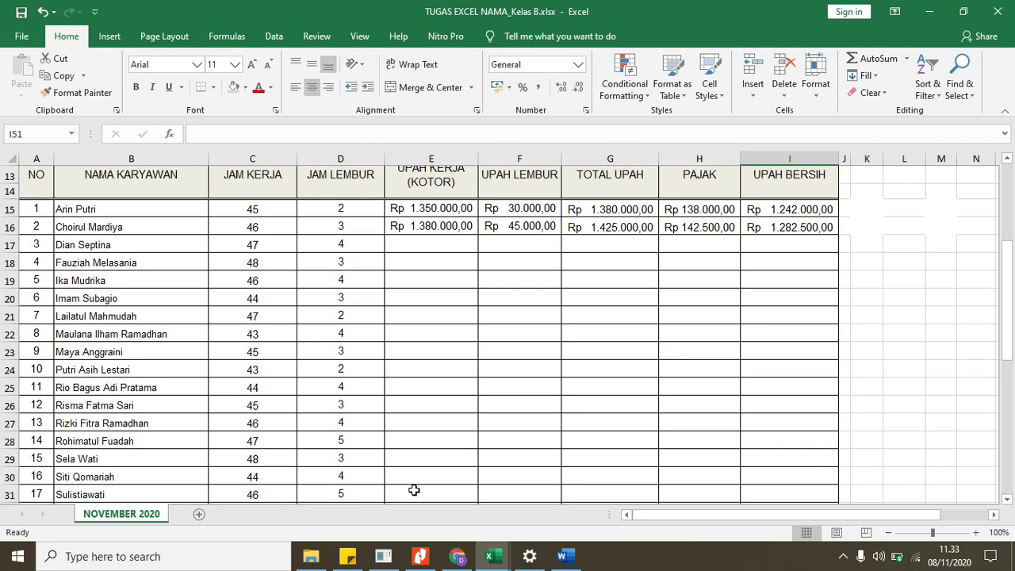
pyautogui.scroll(1, 322, 410)
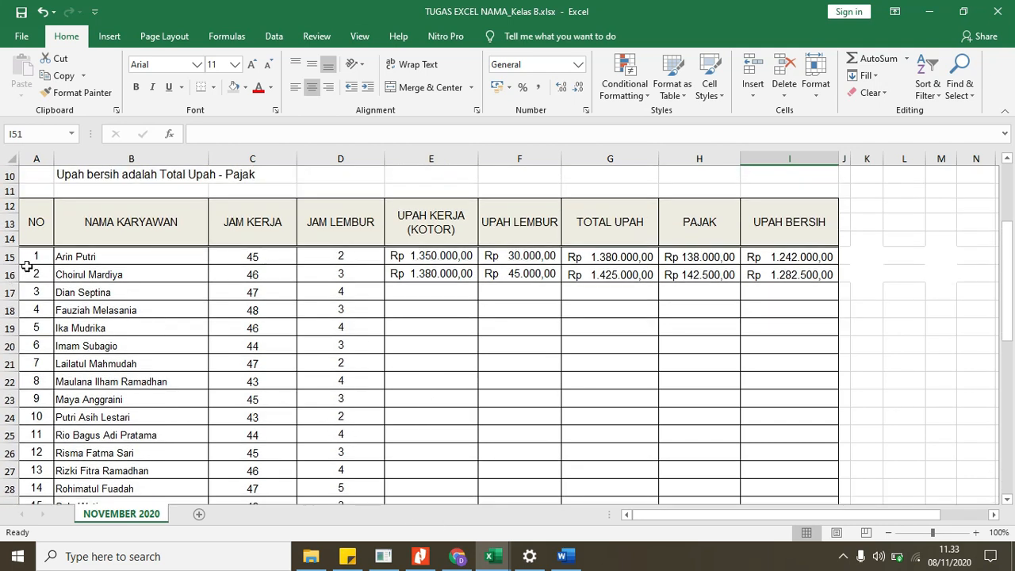
# Copy the employee numbers, names, work hours and overtime hours in A15:D50
pyautogui.moveTo(34, 262); pyautogui.dragTo(342, 458)
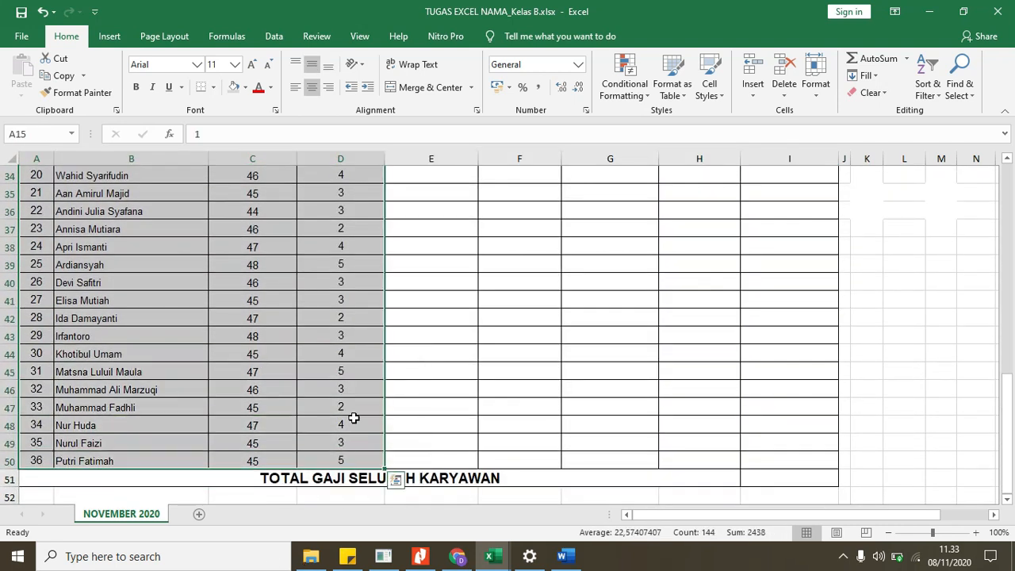
pyautogui.rightClick(355, 367)
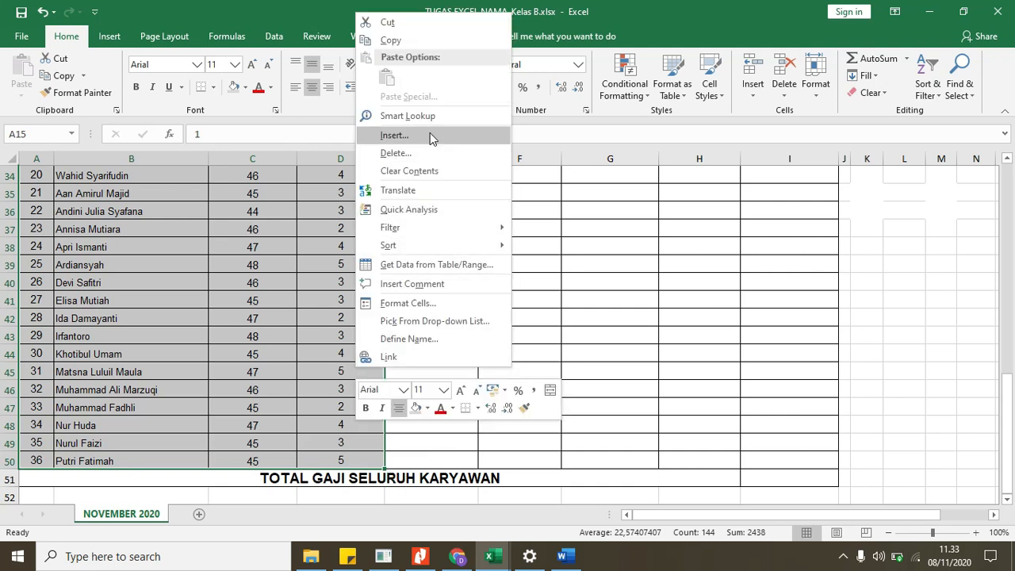
pyautogui.click(391, 40)
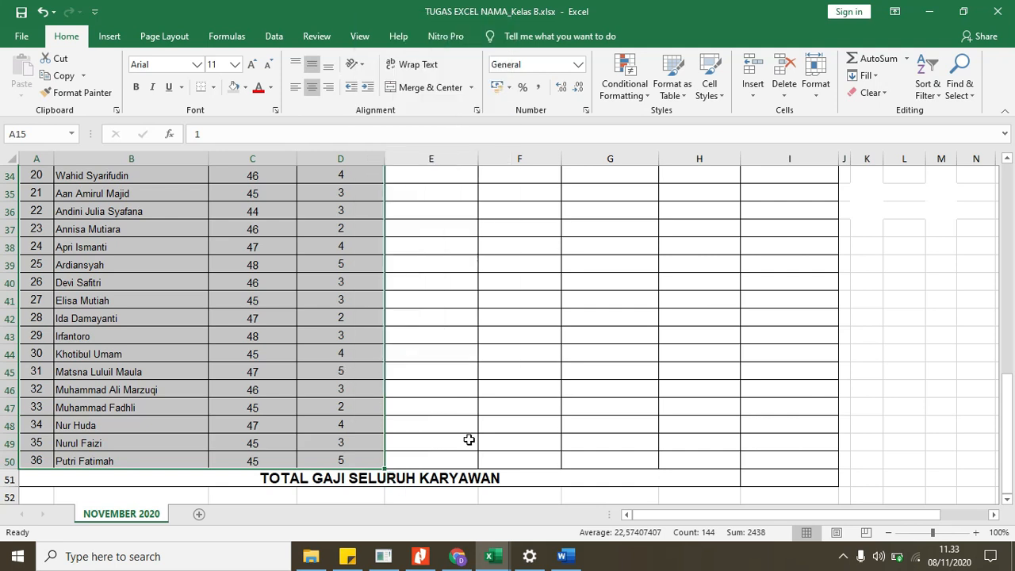
pyautogui.scroll(9, 469, 439)
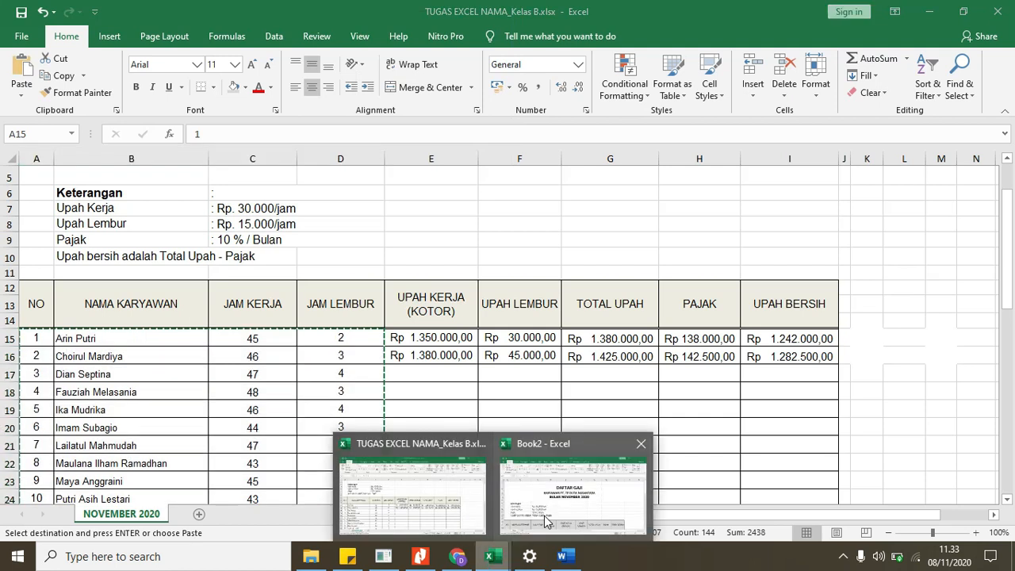
# Switch to Book2 and try pasting the copied employee data as values starting at B15
pyautogui.click(544, 516)
pyautogui.scroll(-5, 201, 297)
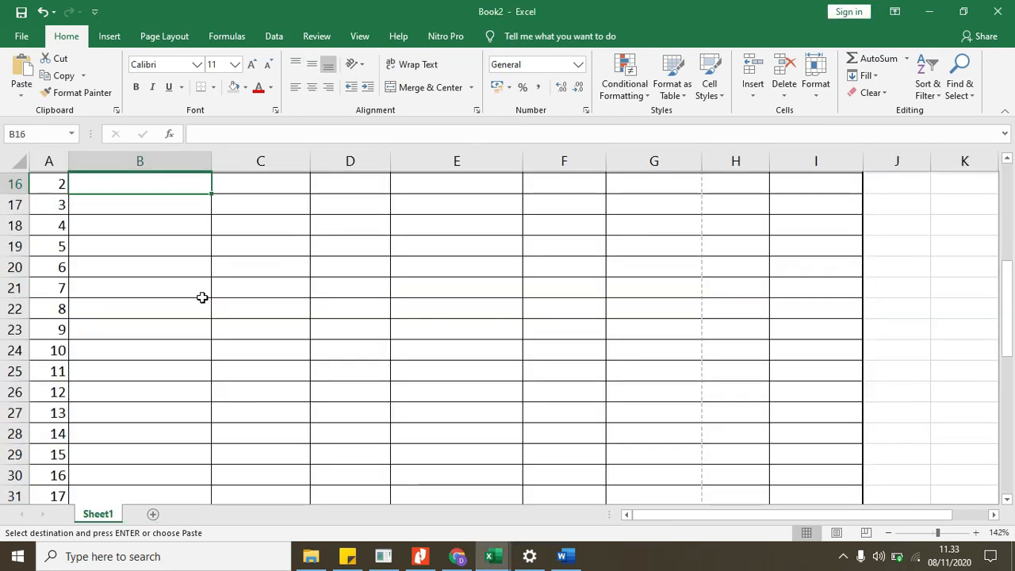
pyautogui.scroll(2, 161, 297)
pyautogui.click(148, 293)
pyautogui.rightClick(149, 294)
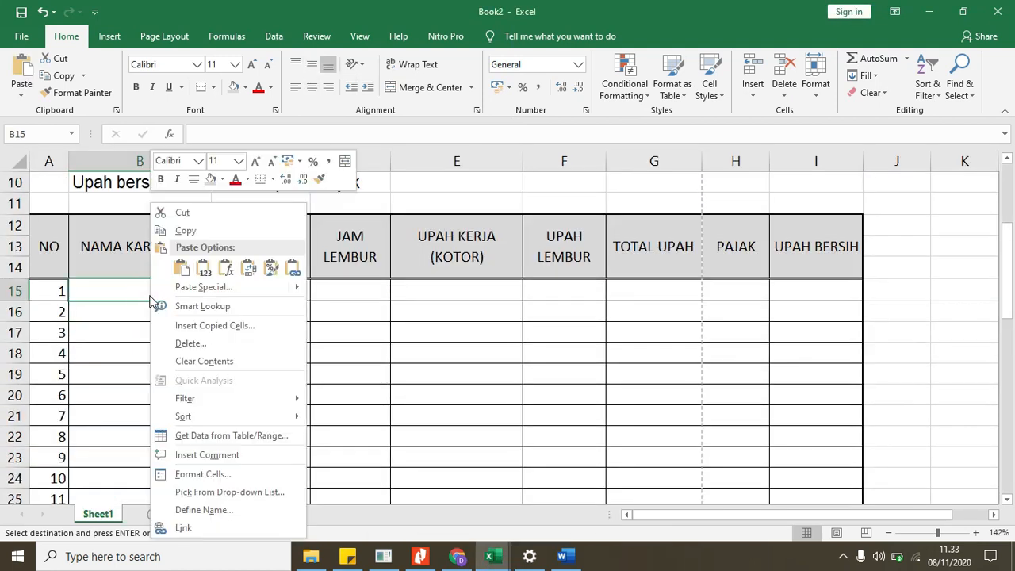
pyautogui.click(204, 269)
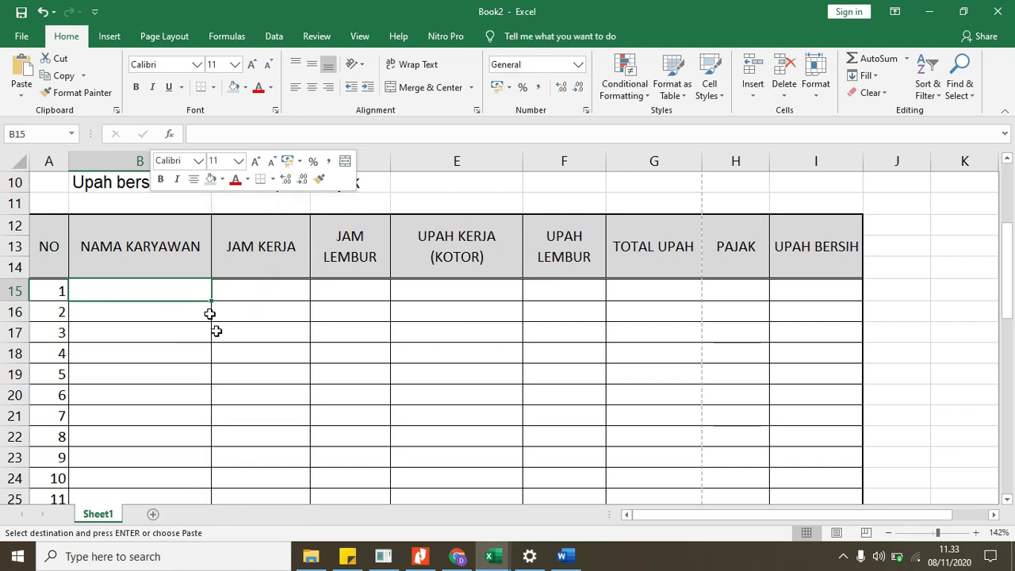
# Center the pasted block B15:E50 horizontally, undo its vertical centering and clear its contents
pyautogui.click(313, 86)
pyautogui.click(311, 67)
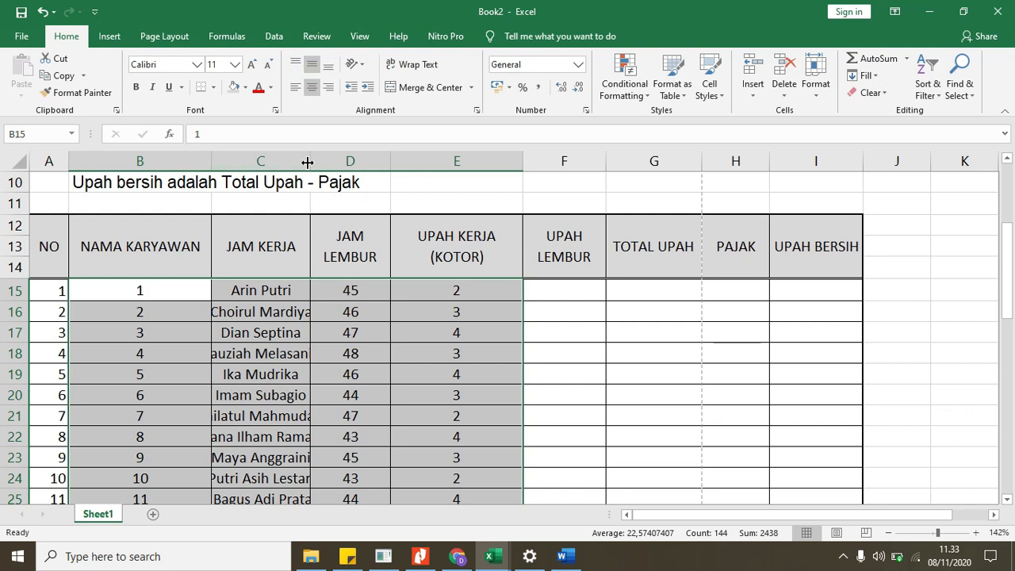
pyautogui.hotkey('ctrl', 'z')
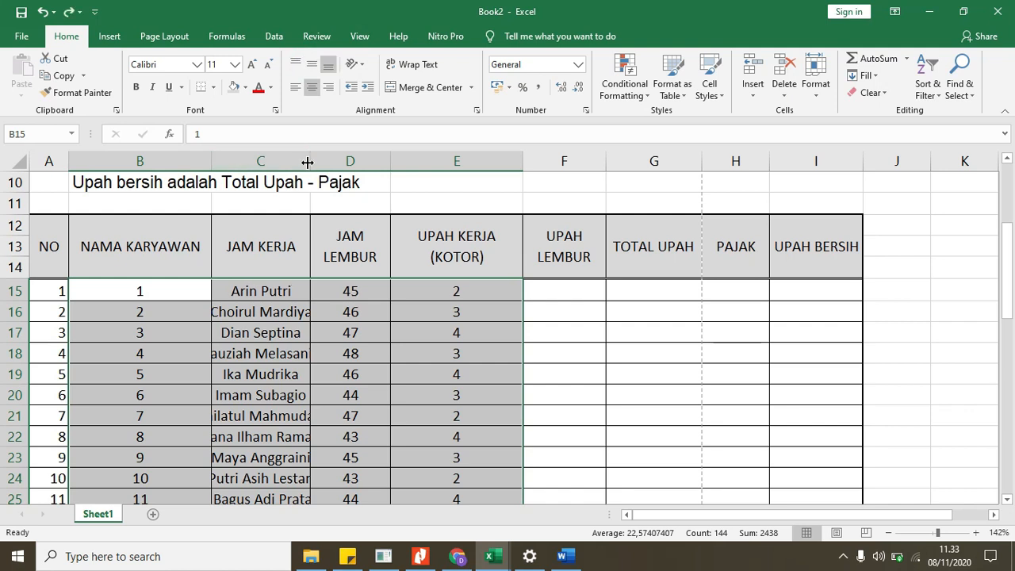
pyautogui.press('Delete')
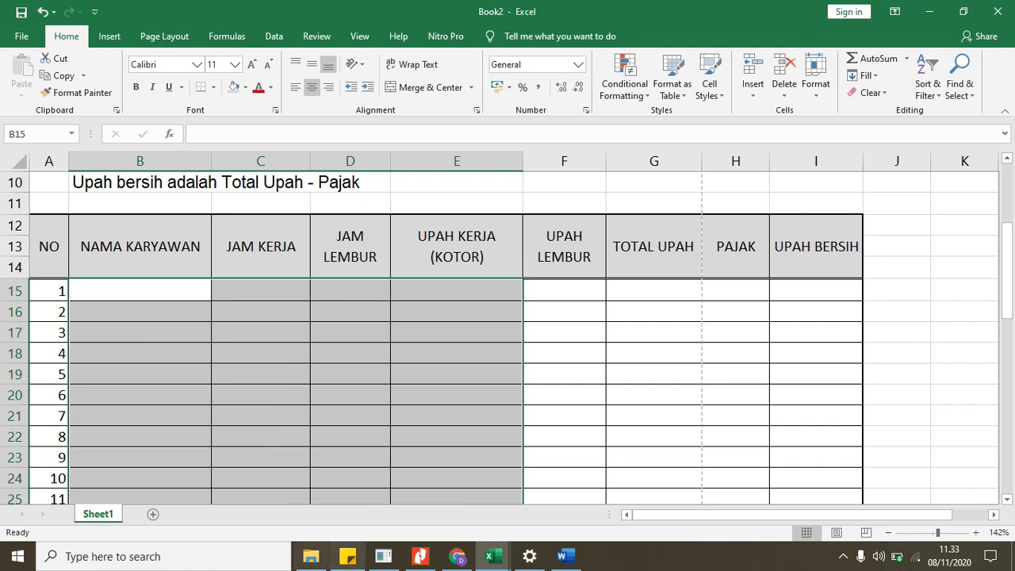
# Switch to the reference workbook TUGAS EXCEL NAMA_Kelas B.xlsx and copy the employee names, work hours and overtime hours in B15:D50
pyautogui.click(500, 562)
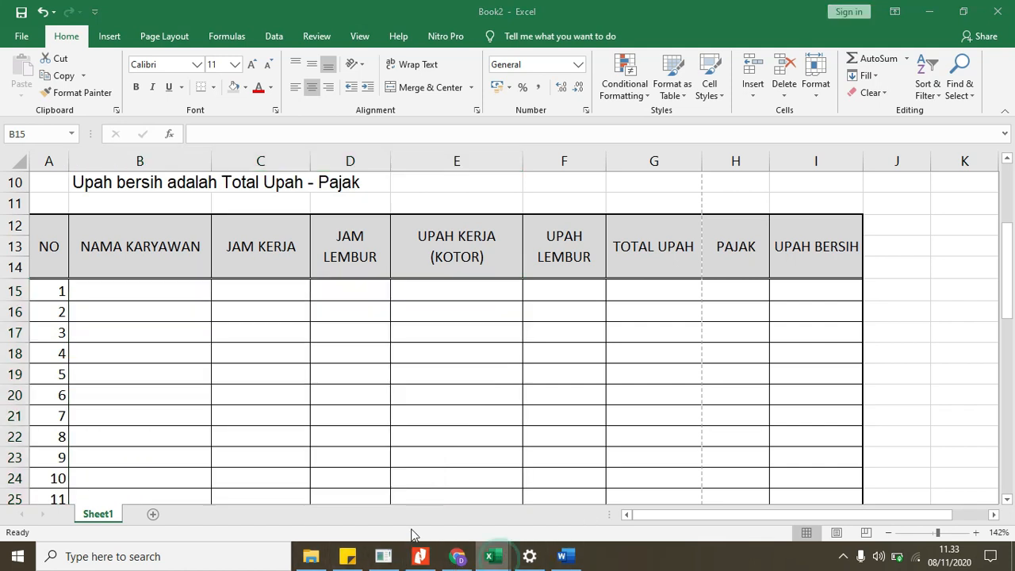
pyautogui.click(406, 514)
pyautogui.moveTo(154, 336); pyautogui.dragTo(360, 464)
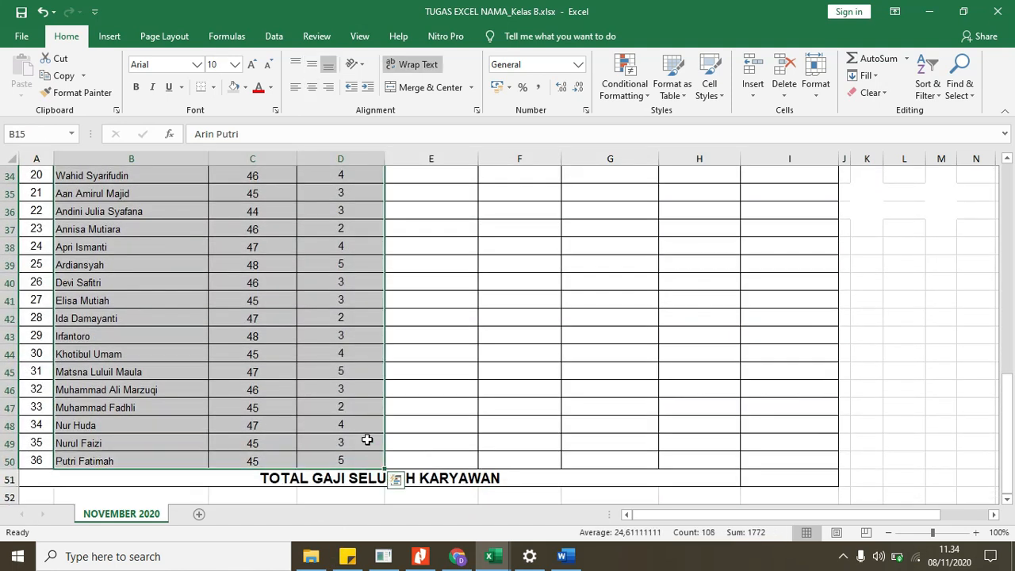
pyautogui.rightClick(370, 391)
pyautogui.click(405, 63)
pyautogui.scroll(1, 444, 444)
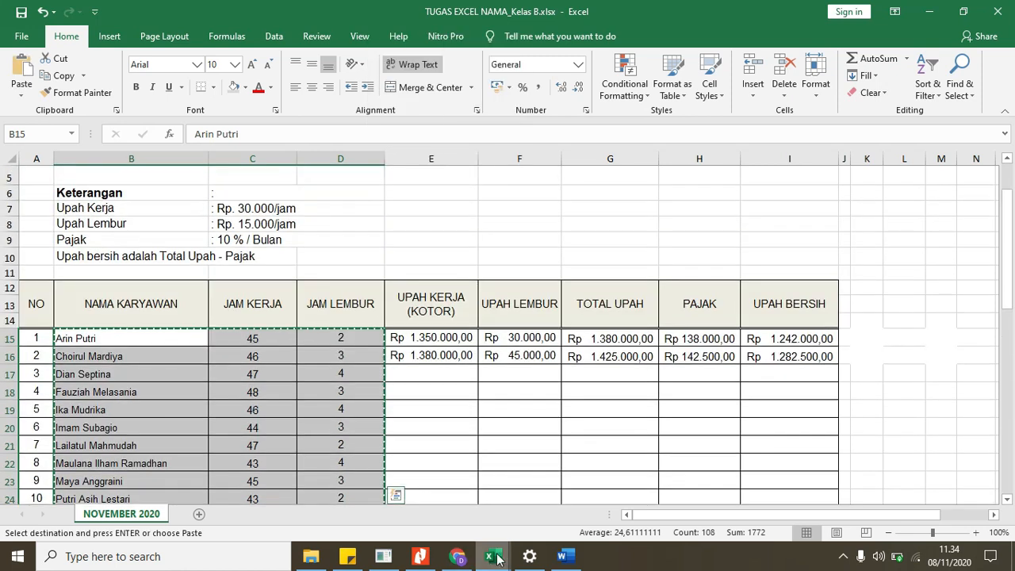
# Switch back to Book2 and paste the copied employee data as values starting at B15
pyautogui.moveTo(489, 556)
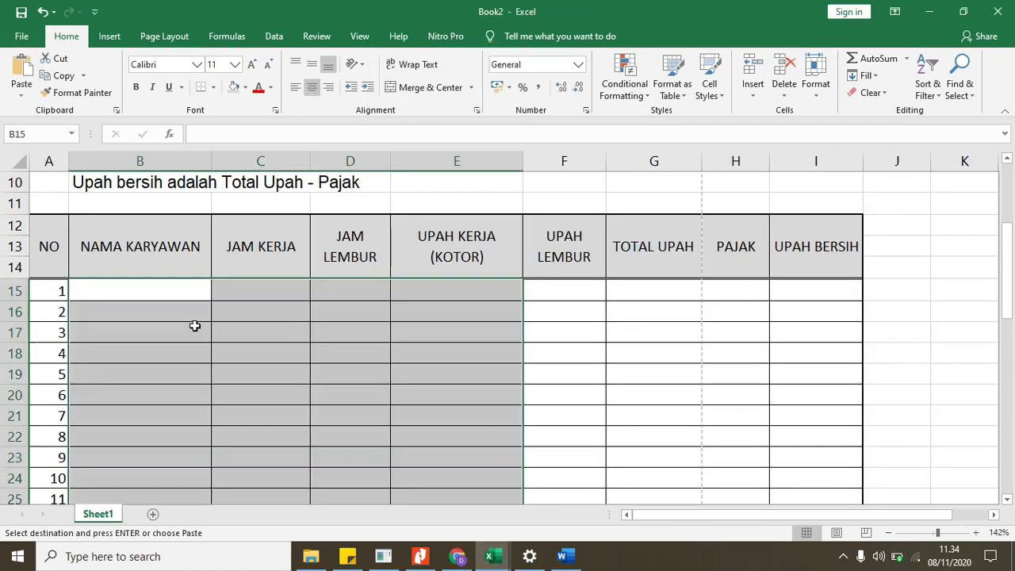
pyautogui.click(153, 293)
pyautogui.rightClick(159, 293)
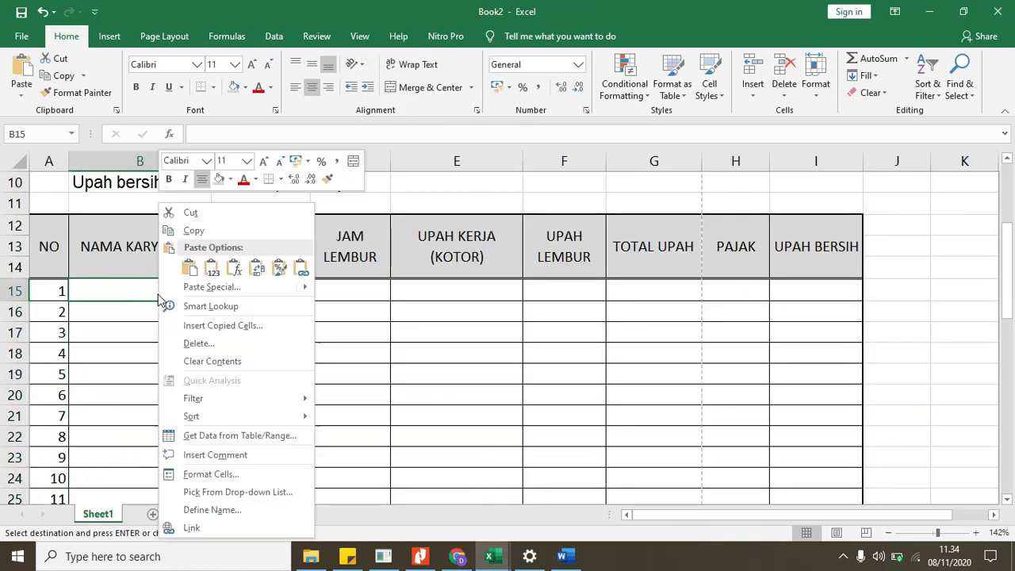
pyautogui.click(211, 268)
pyautogui.scroll(-2, 238, 194)
pyautogui.scroll(4, 238, 266)
# Left-align the employee names in B15:B50
pyautogui.click(119, 439)
pyautogui.moveTo(132, 421); pyautogui.dragTo(158, 432)
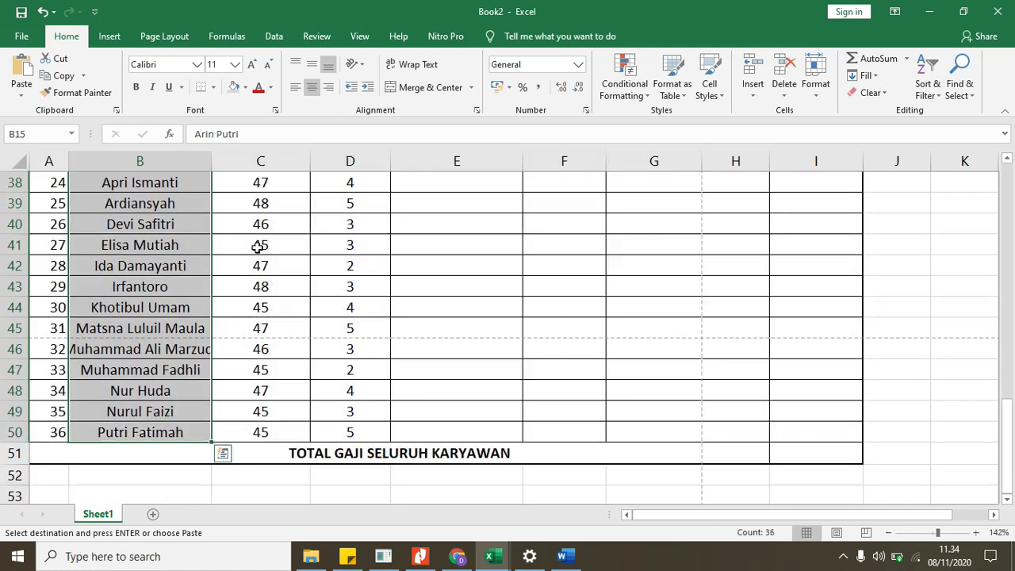
pyautogui.click(298, 88)
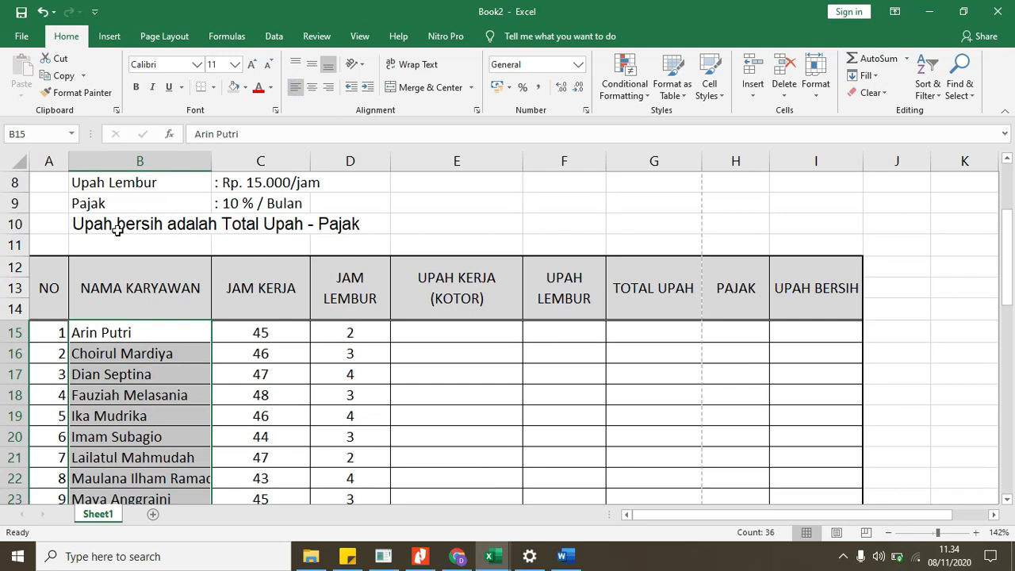
pyautogui.scroll(1, 434, 253)
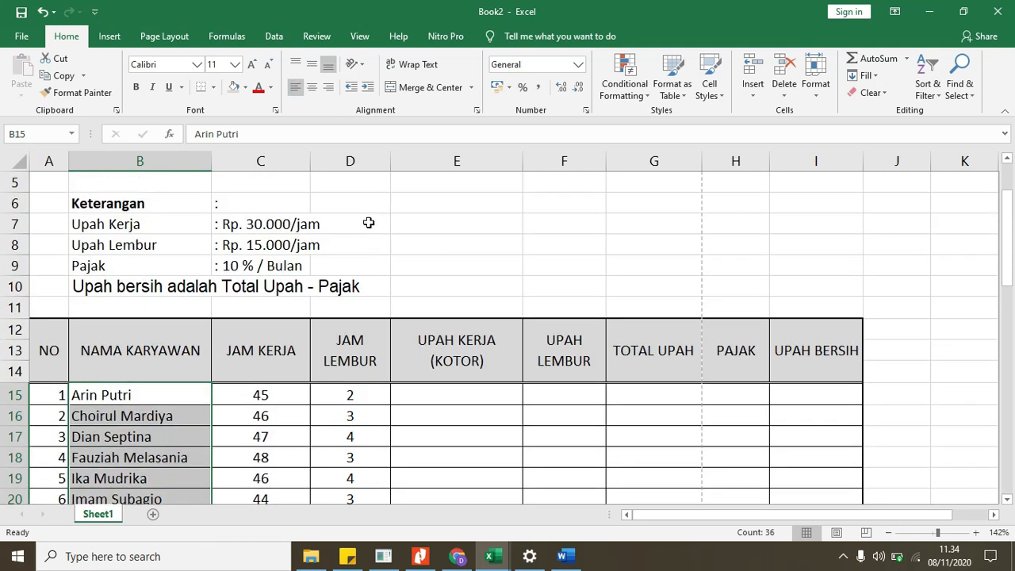
pyautogui.click(412, 415)
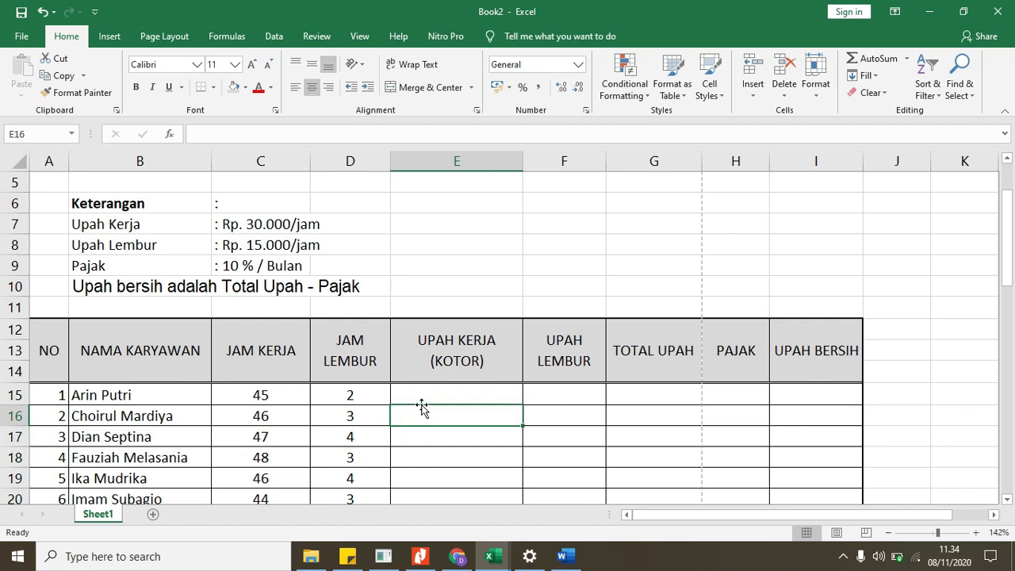
pyautogui.scroll(2, 418, 400)
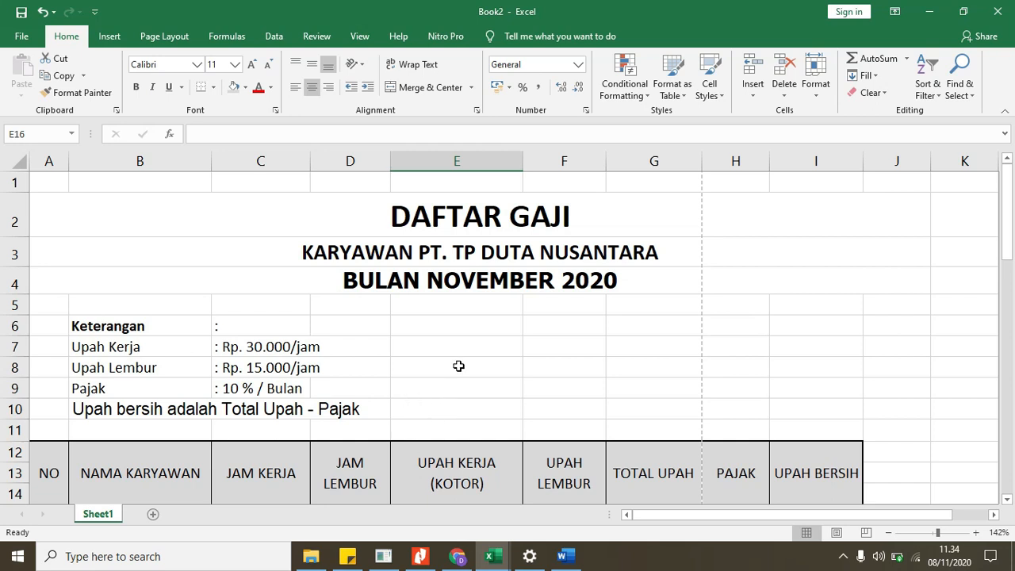
pyautogui.scroll(-2, 467, 357)
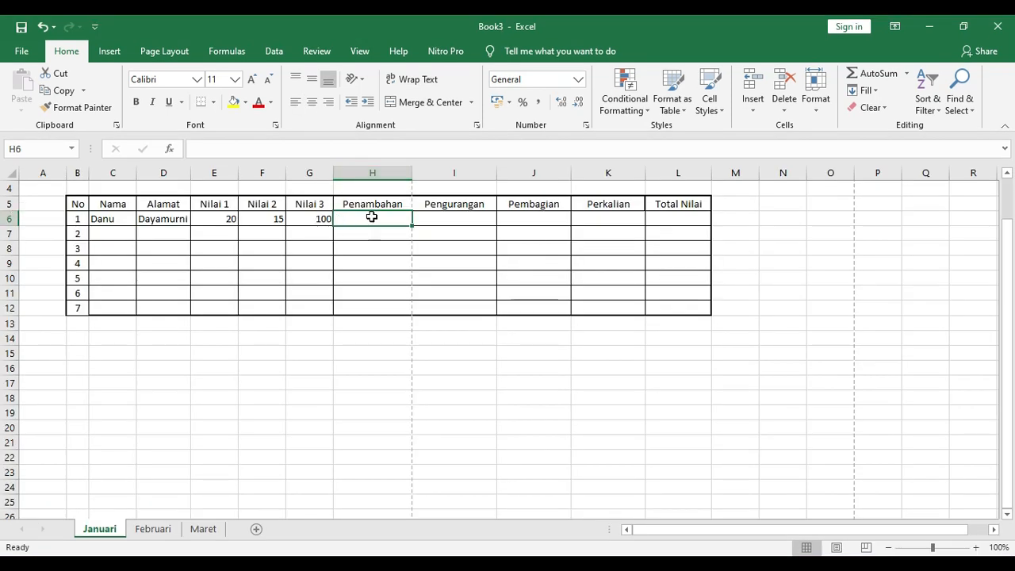
# In the Januari sheet of Book3, enter the addition formula =E6+F6+G6 in the first row's Penambahan cell H6
pyautogui.click(384, 236)
pyautogui.click(380, 219)
pyautogui.write('=')
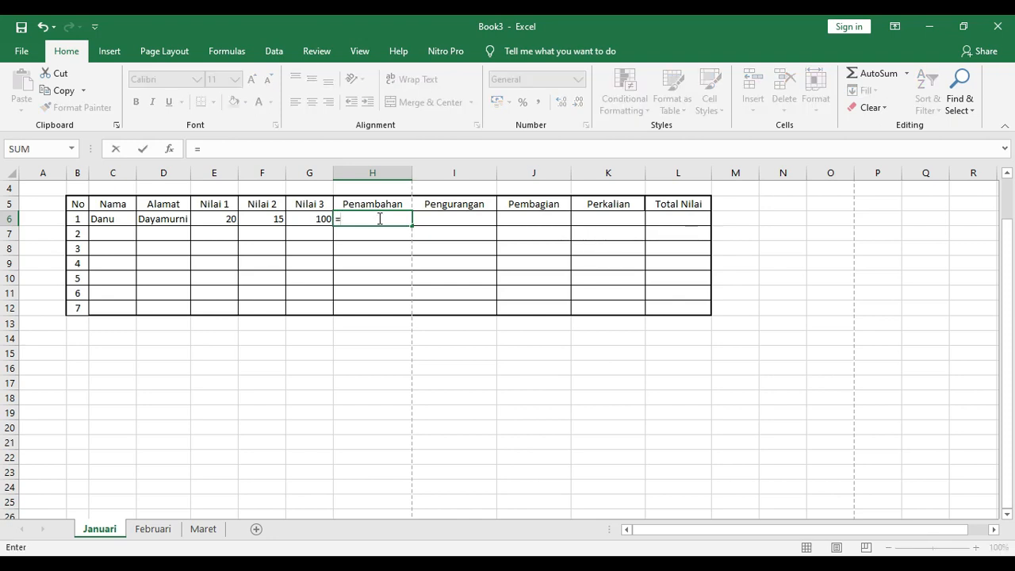
pyautogui.click(229, 219)
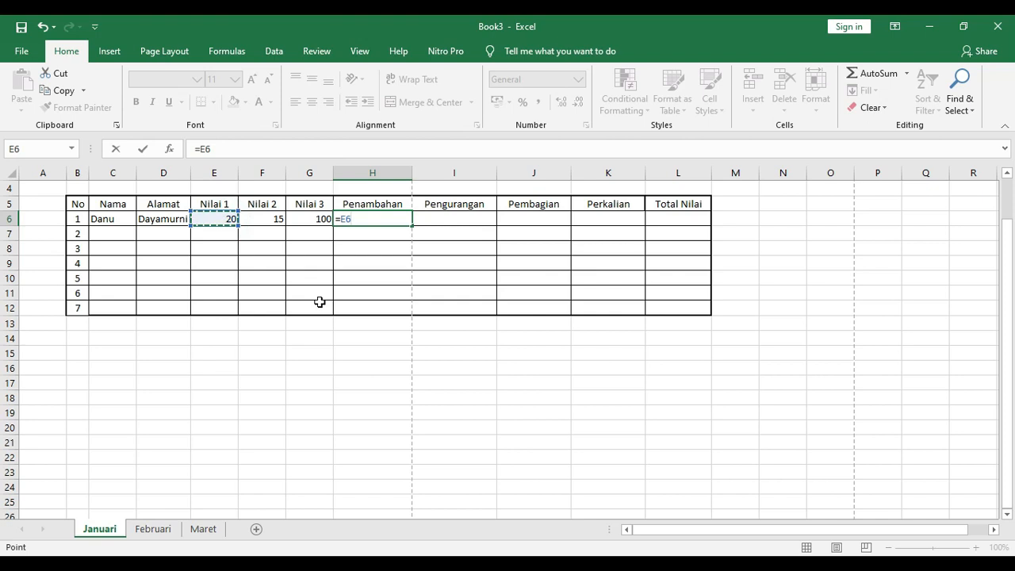
pyautogui.write('+')
pyautogui.click(277, 221)
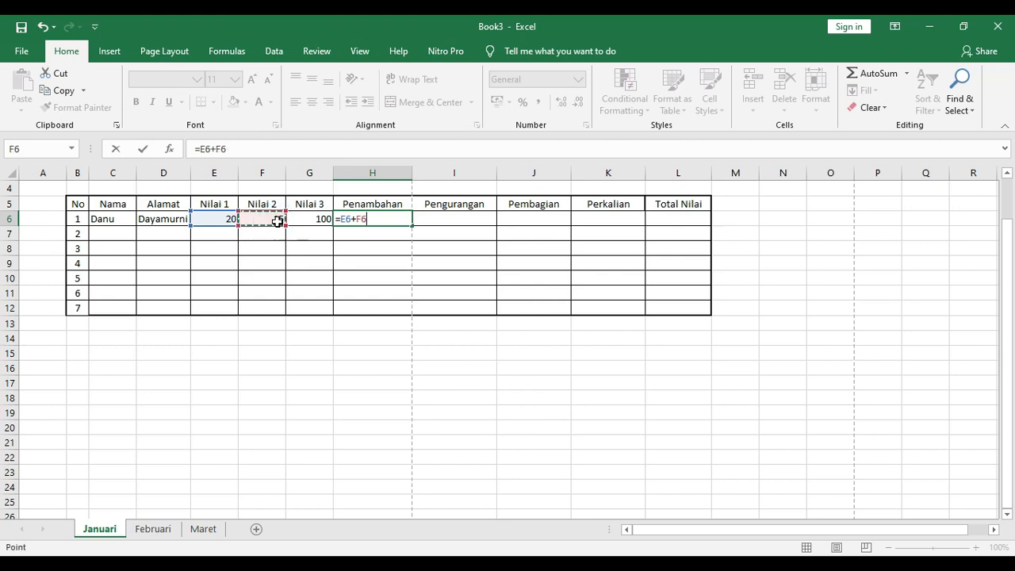
pyautogui.write('+')
pyautogui.click(318, 221)
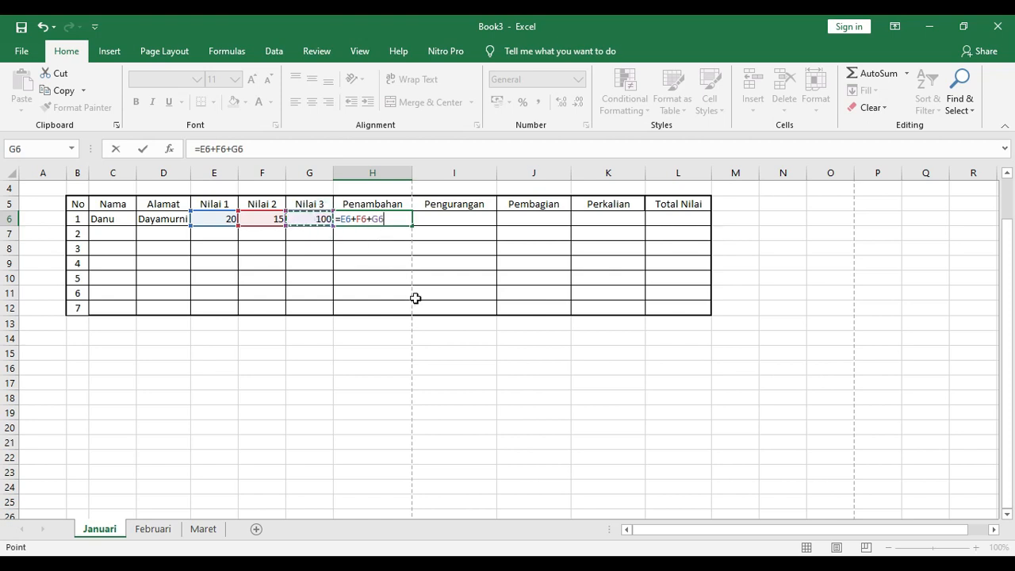
pyautogui.press('Return')
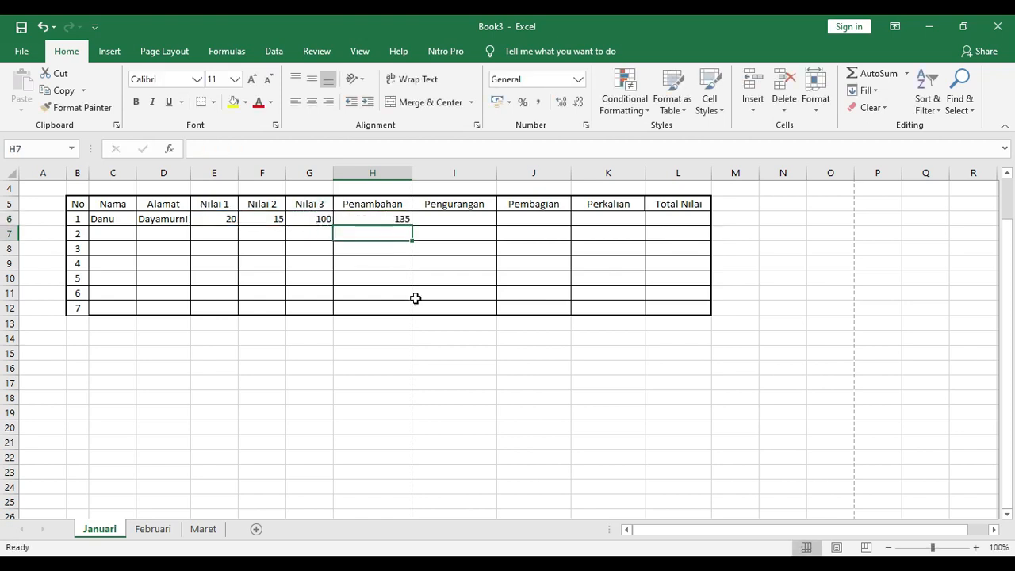
pyautogui.click(394, 219)
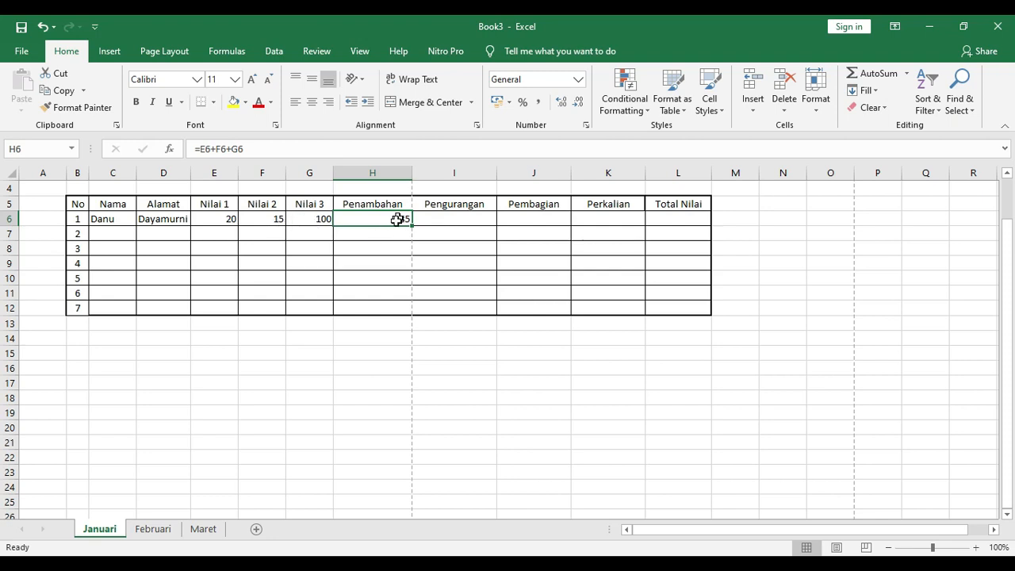
# Enter a formula in the Pengurangan cell I6 that subtracts Nilai 1 from Nilai 3, =G6-E6
pyautogui.click(464, 219)
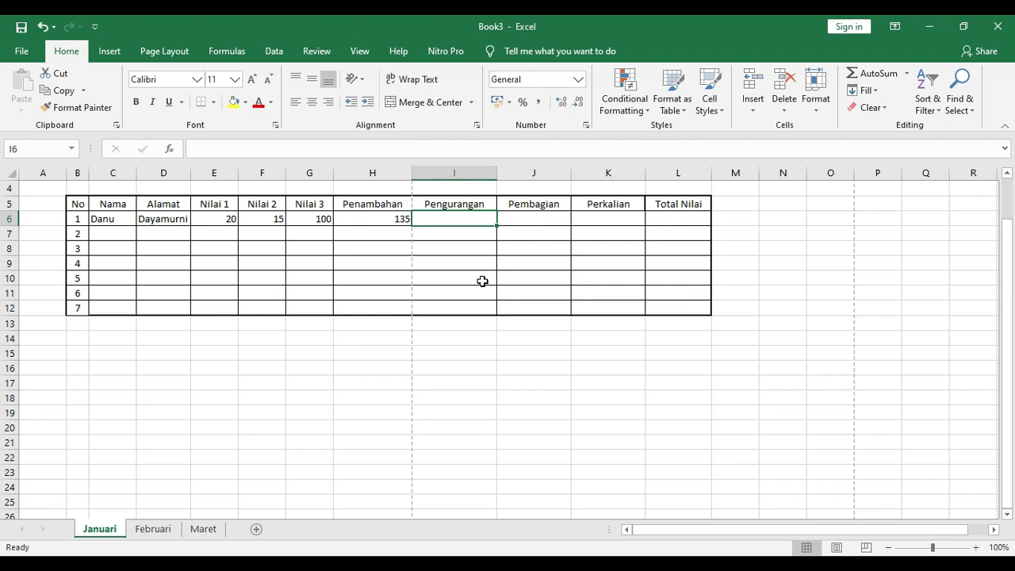
pyautogui.write('=')
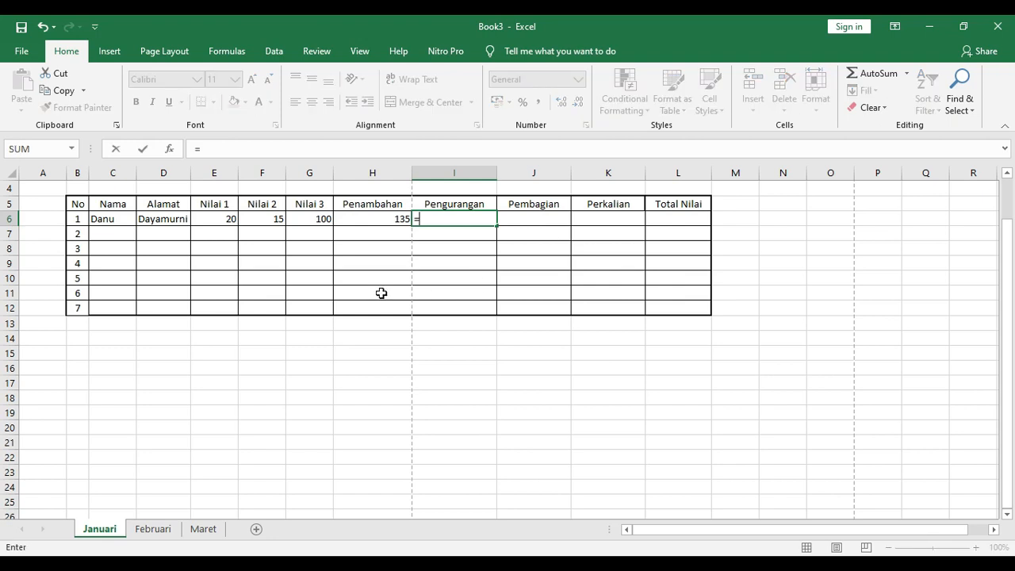
pyautogui.click(315, 217)
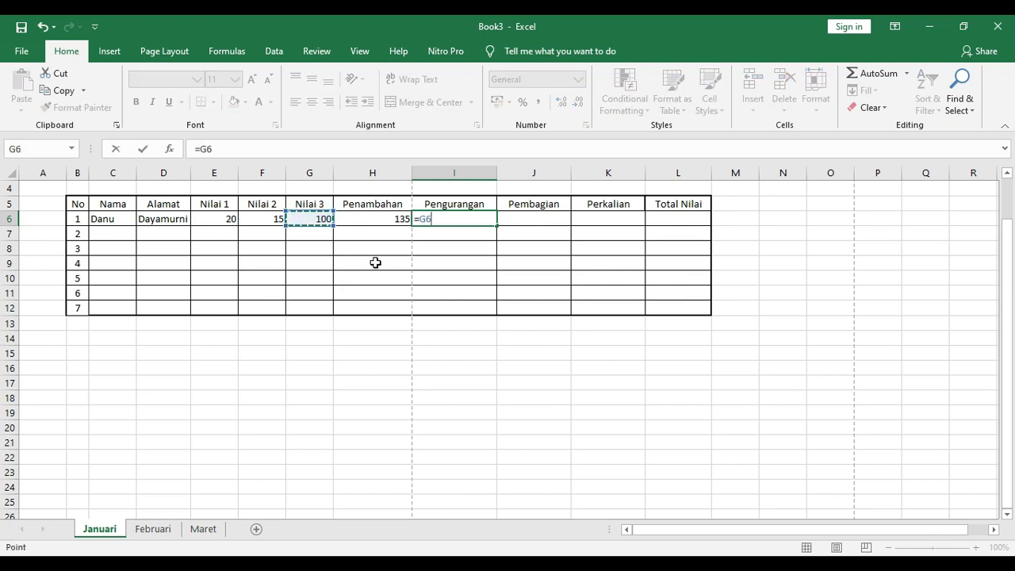
pyautogui.write('-')
pyautogui.click(216, 218)
pyautogui.press('Return')
pyautogui.click(445, 218)
# Enter the division formula =G6/F6 in the Pembagian cell J6
pyautogui.doubleClick(546, 214)
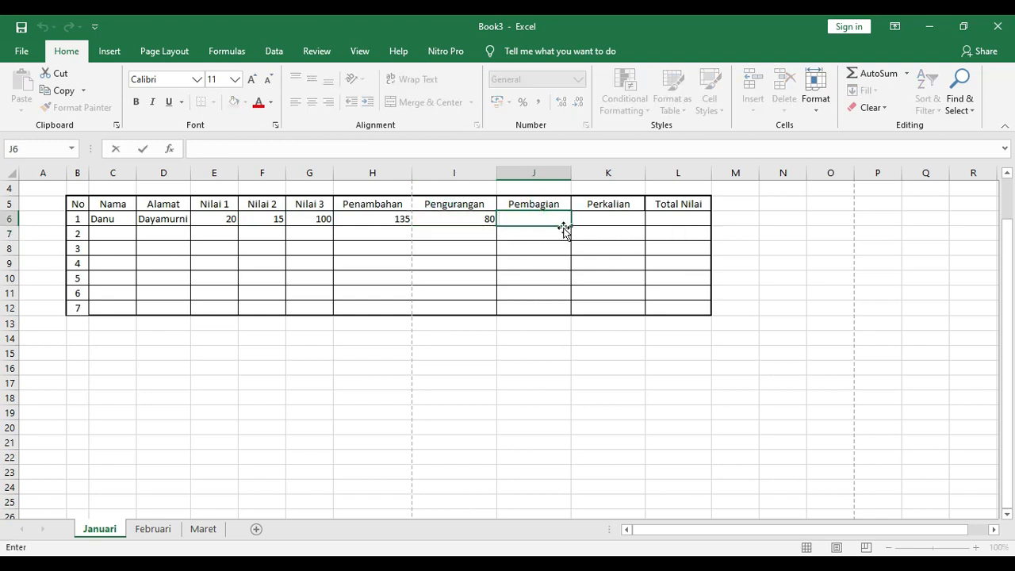
pyautogui.write('=')
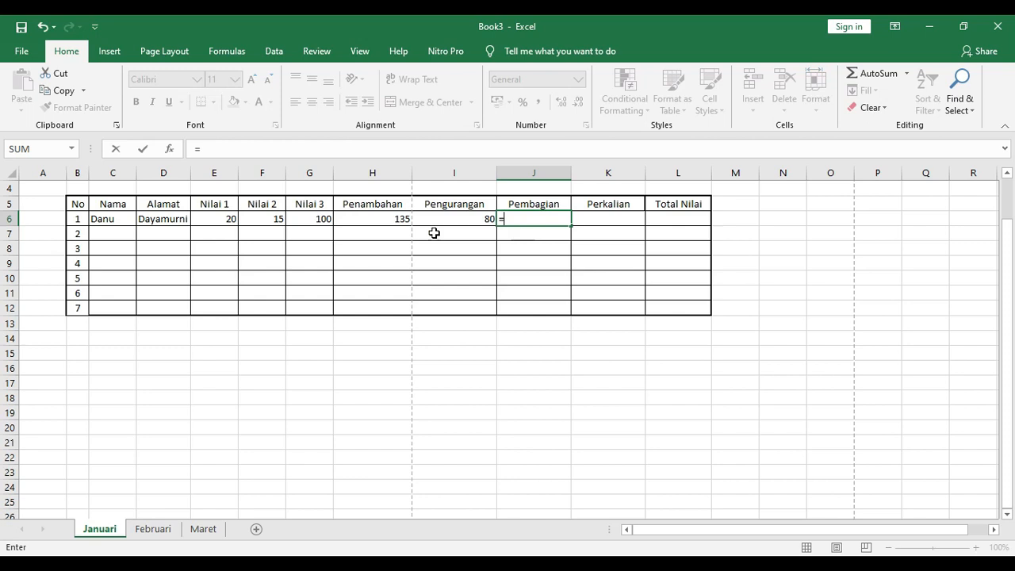
pyautogui.click(316, 219)
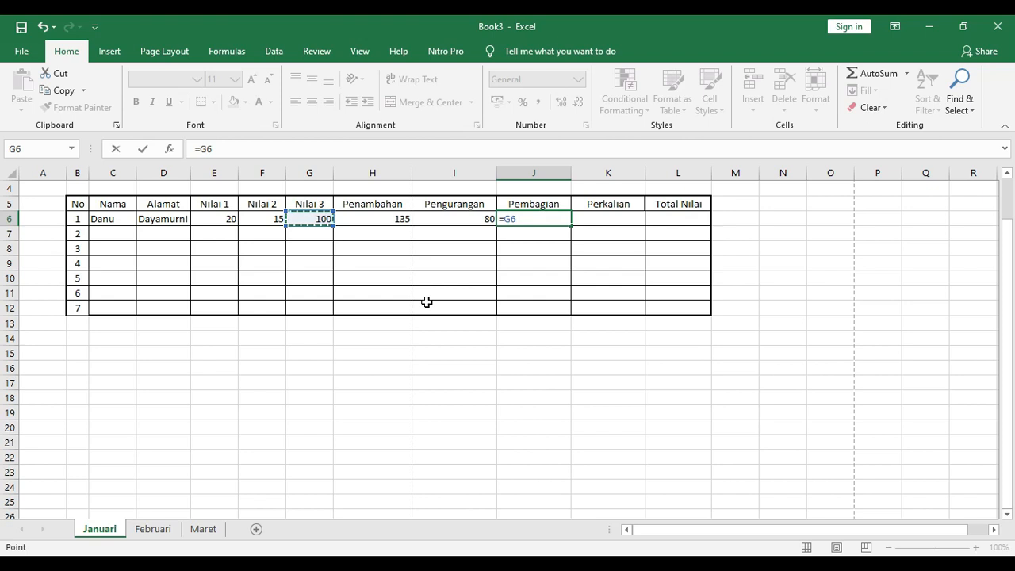
pyautogui.write('/')
pyautogui.click(274, 218)
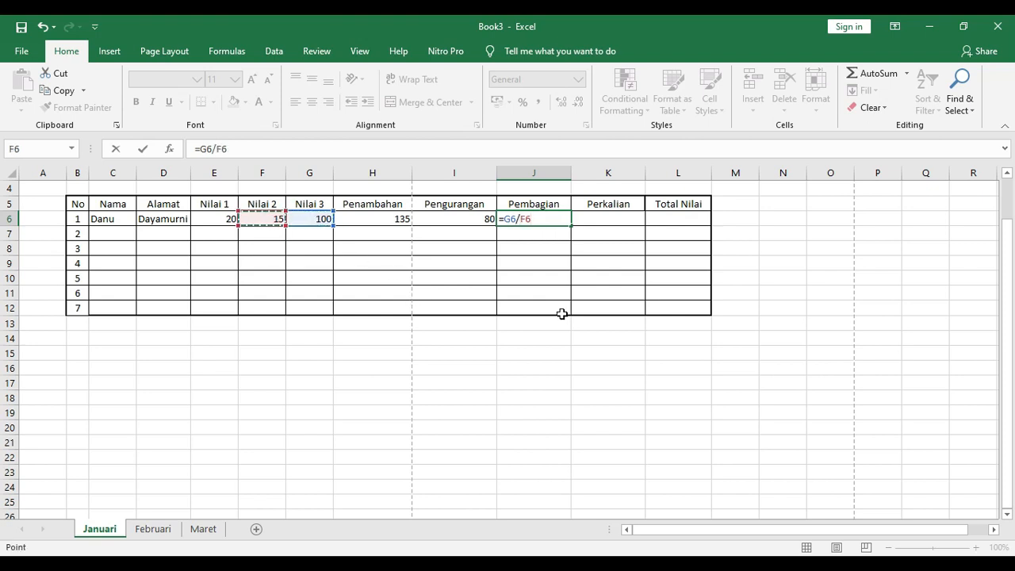
pyautogui.press('Return')
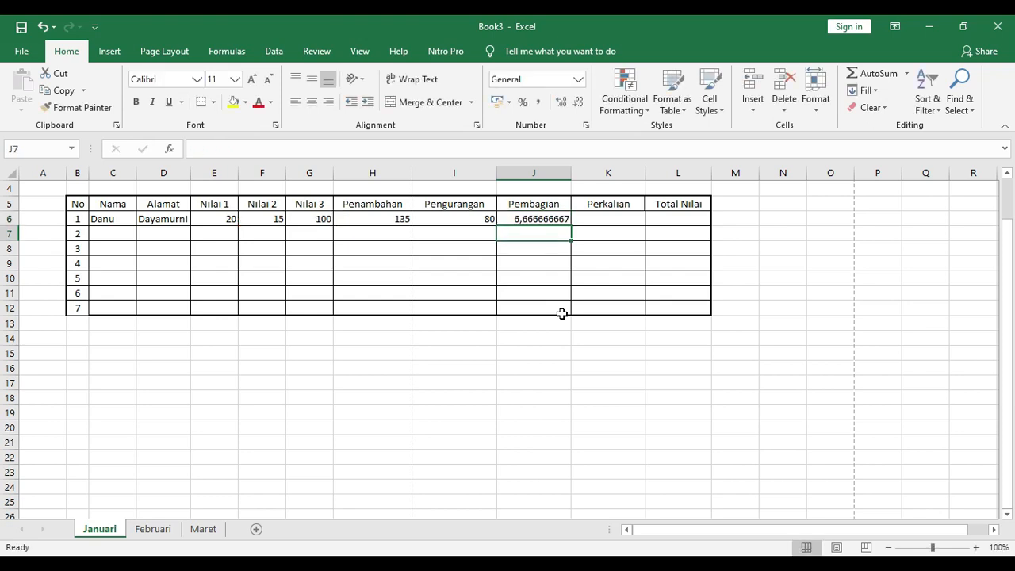
# Begin the multiplication formula in the Perkalian cell K6 with =F6*
pyautogui.click(626, 219)
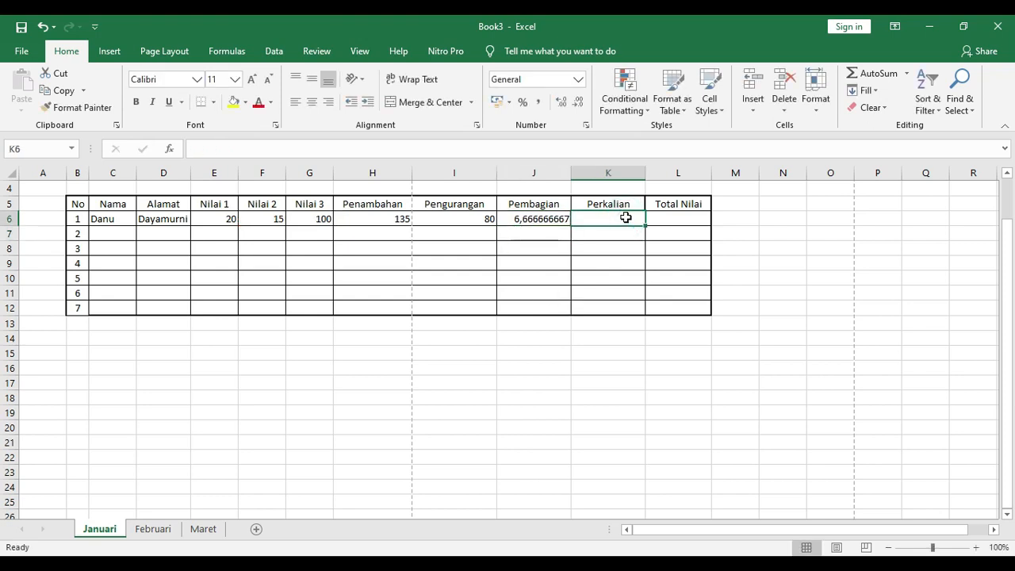
pyautogui.write('=')
pyautogui.click(272, 220)
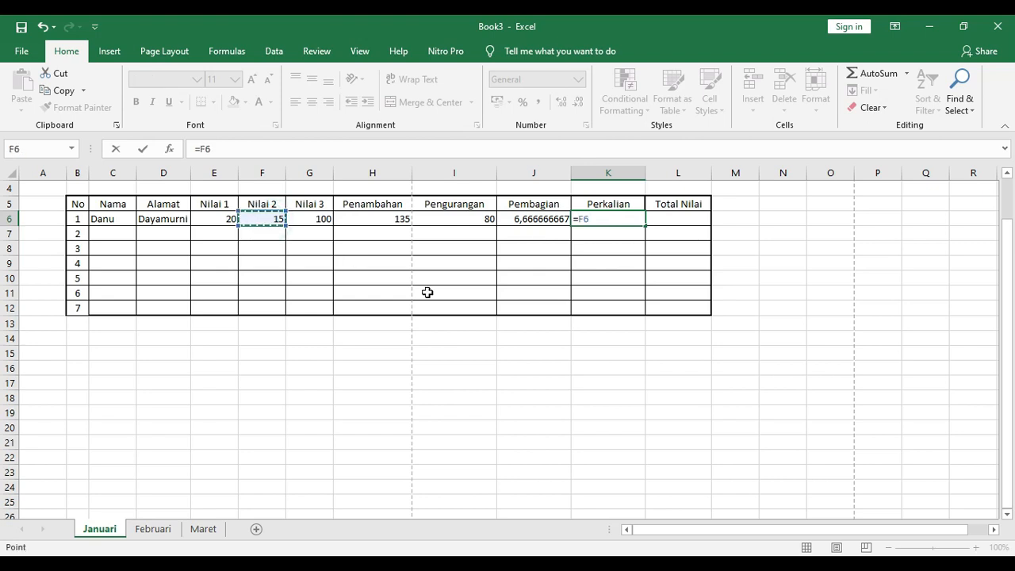
pyautogui.write('*')
# Switch to the Excel training module PDF in Nitro Pro and check the basic arithmetic operators and formula examples
pyautogui.hotkey('alt', 'Tab')
pyautogui.scroll(-3, 419, 390)
pyautogui.scroll(3, 476, 391)
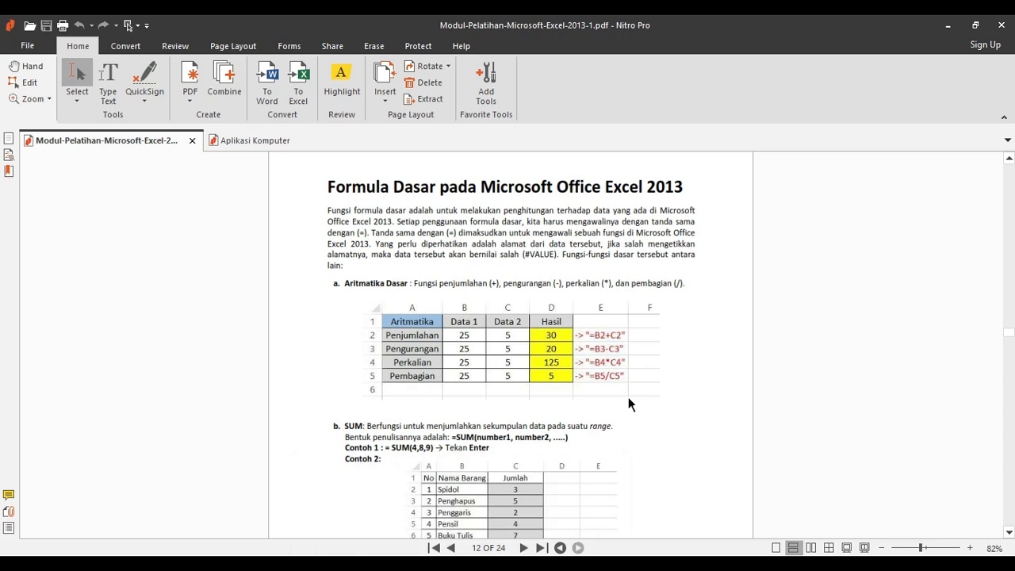
pyautogui.moveTo(512, 541)
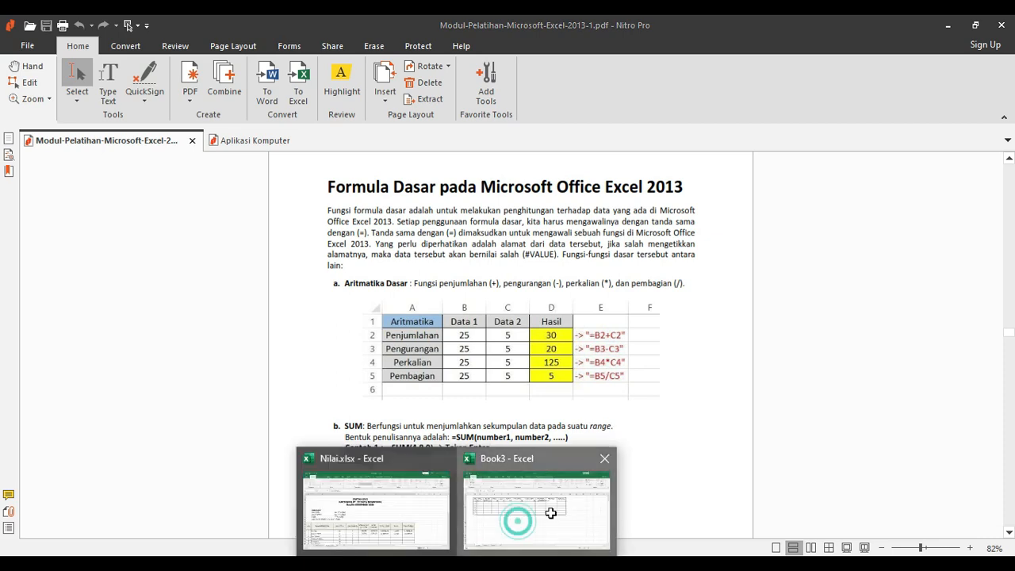
# Return to Book3 and complete the Perkalian formula in K6 as =F6*E6
pyautogui.click(516, 516)
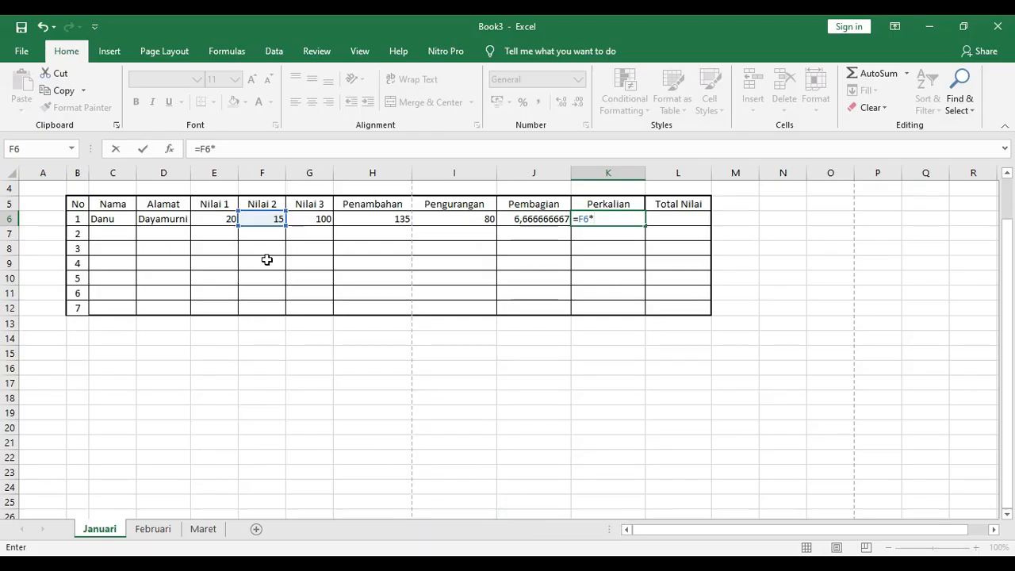
pyautogui.click(228, 223)
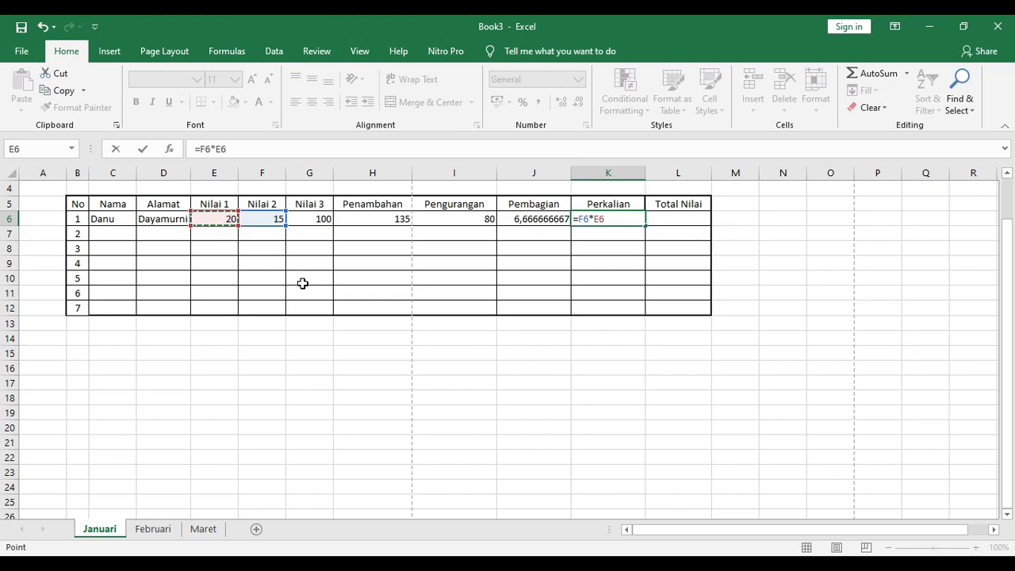
pyautogui.press('Return')
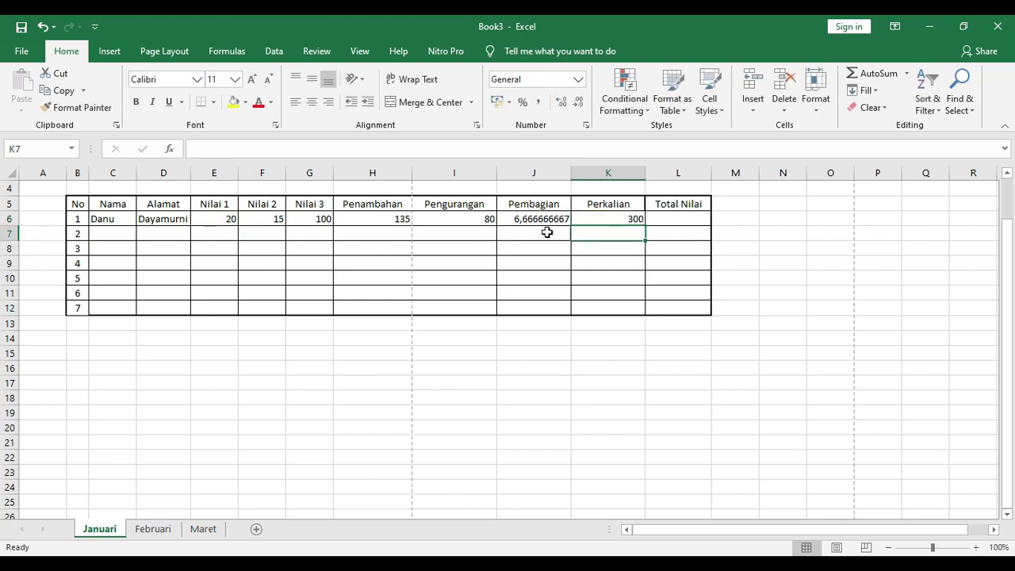
# Review the arithmetic formulas in row 6 of the Penambahan, Pengurangan, Pembagian and Perkalian columns
pyautogui.click(614, 219)
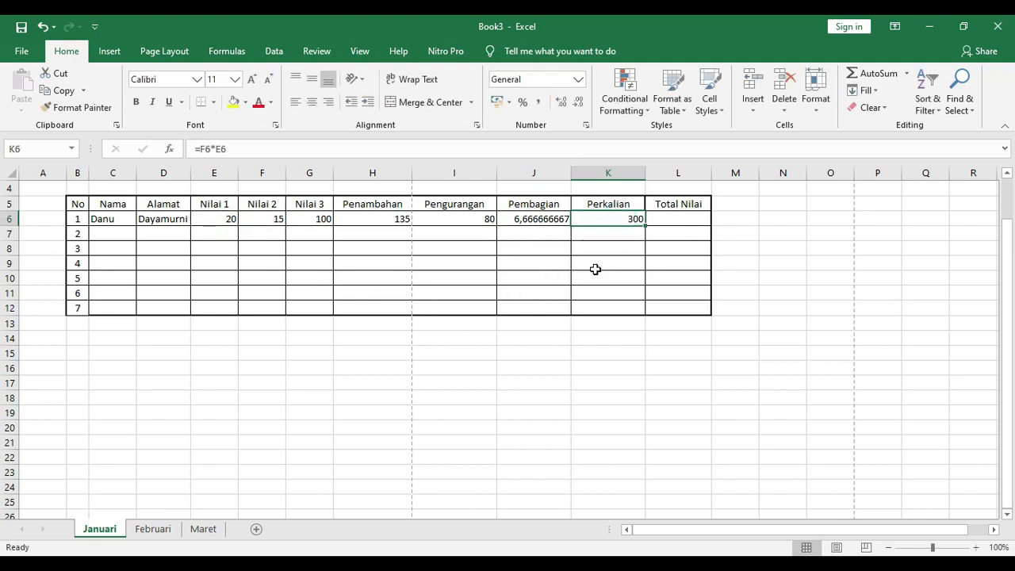
pyautogui.click(436, 219)
pyautogui.click(367, 219)
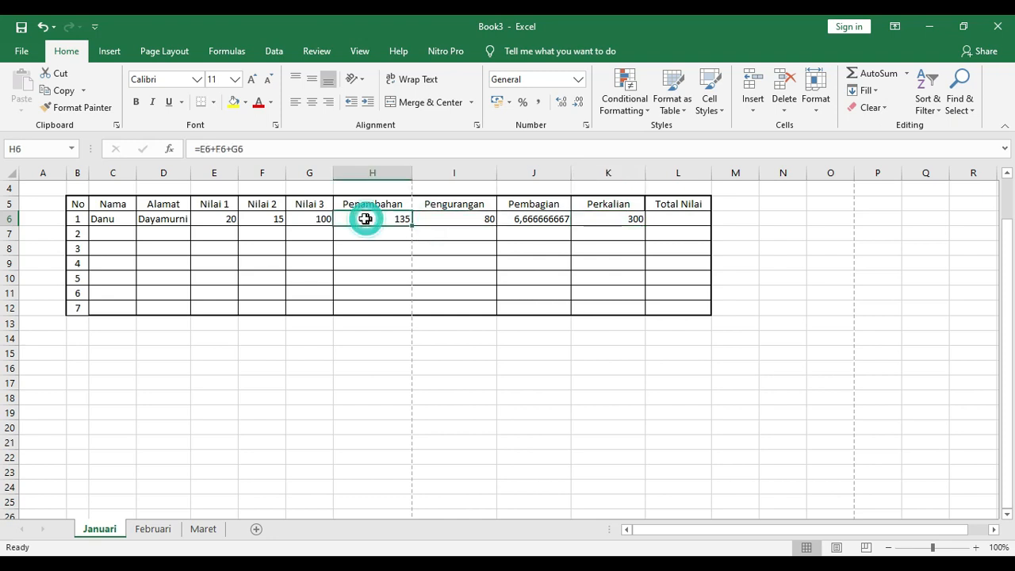
pyautogui.click(197, 149)
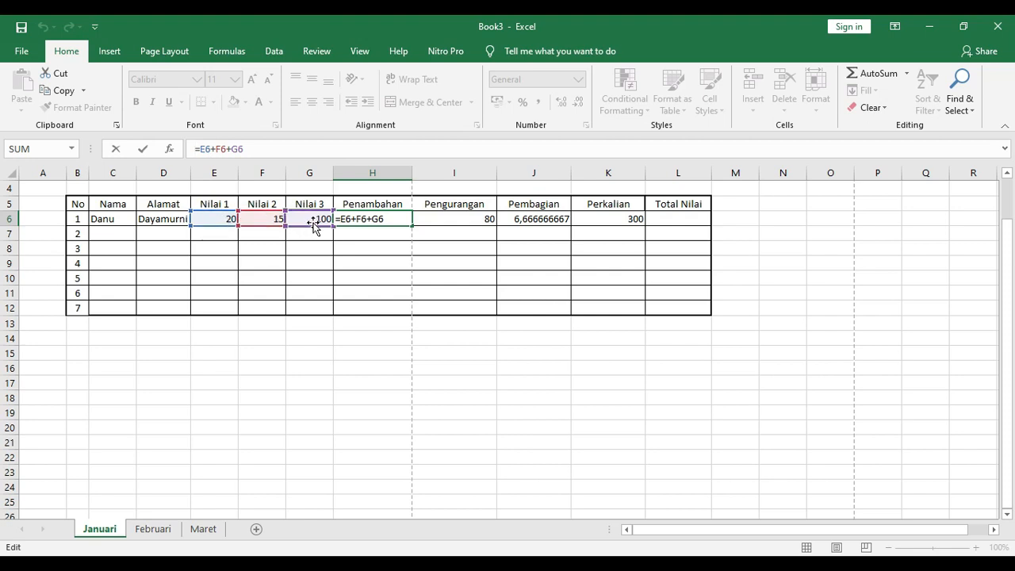
pyautogui.click(385, 221)
pyautogui.press('Return')
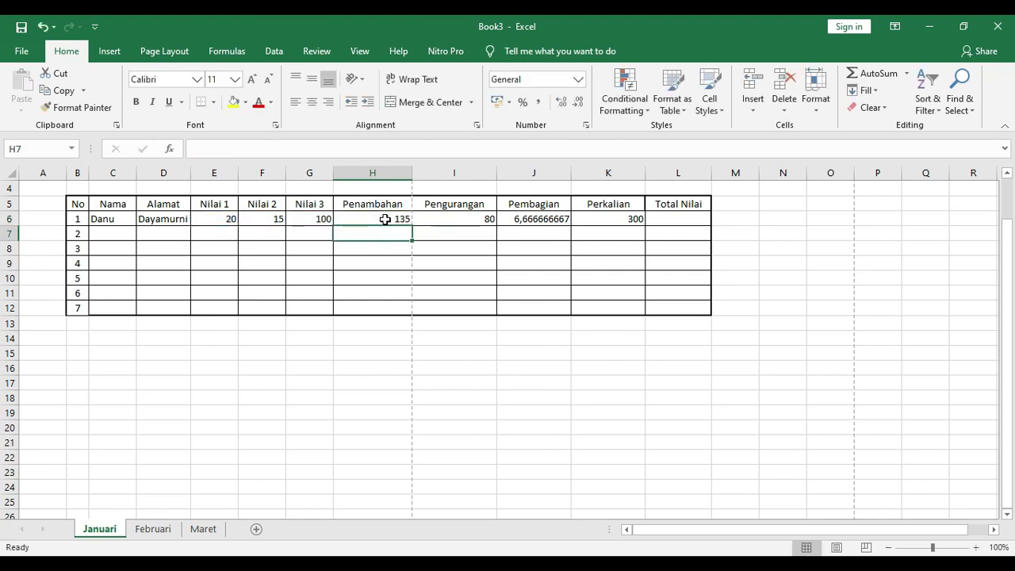
pyautogui.click(385, 217)
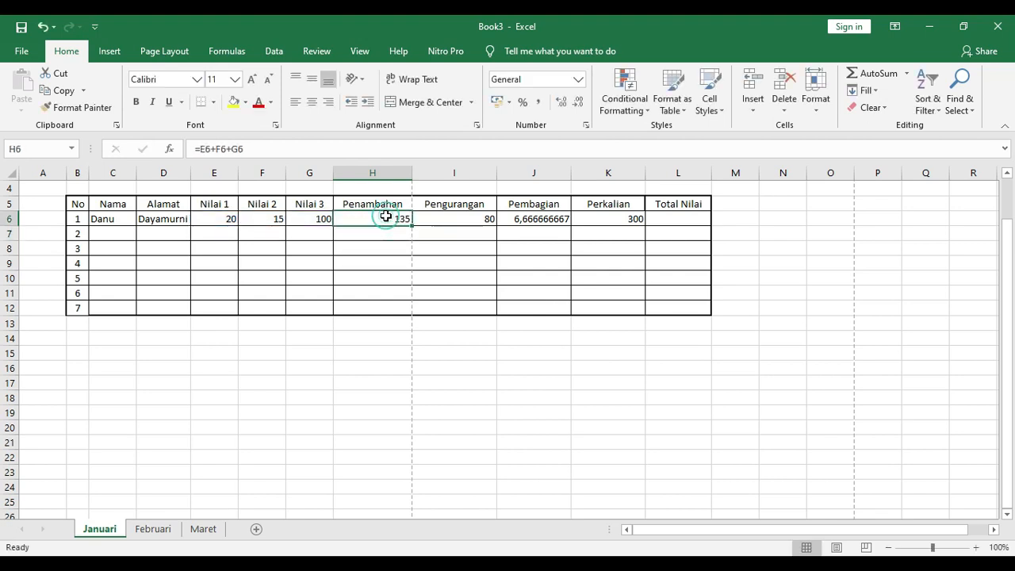
pyautogui.click(476, 219)
pyautogui.click(550, 219)
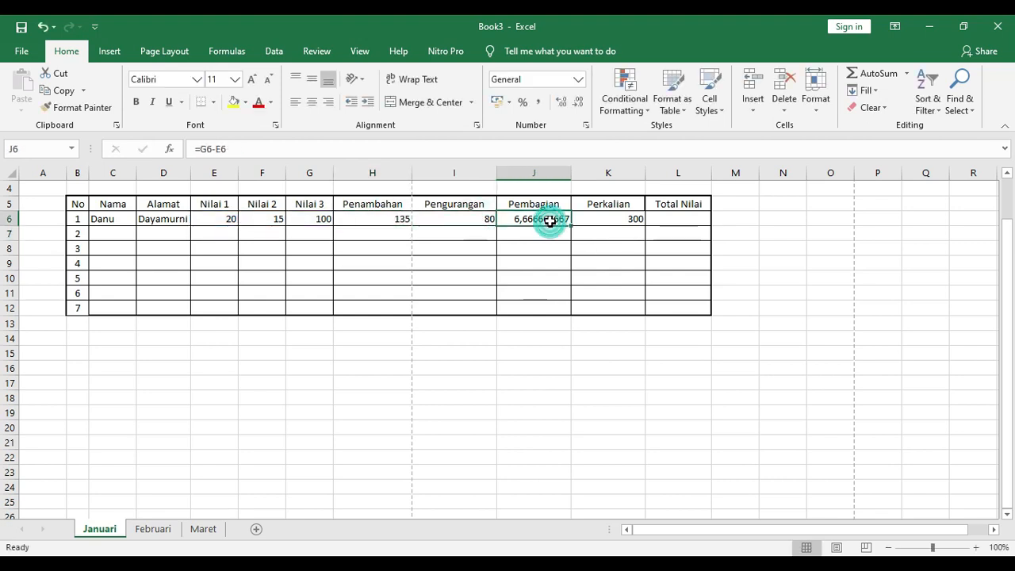
pyautogui.click(613, 223)
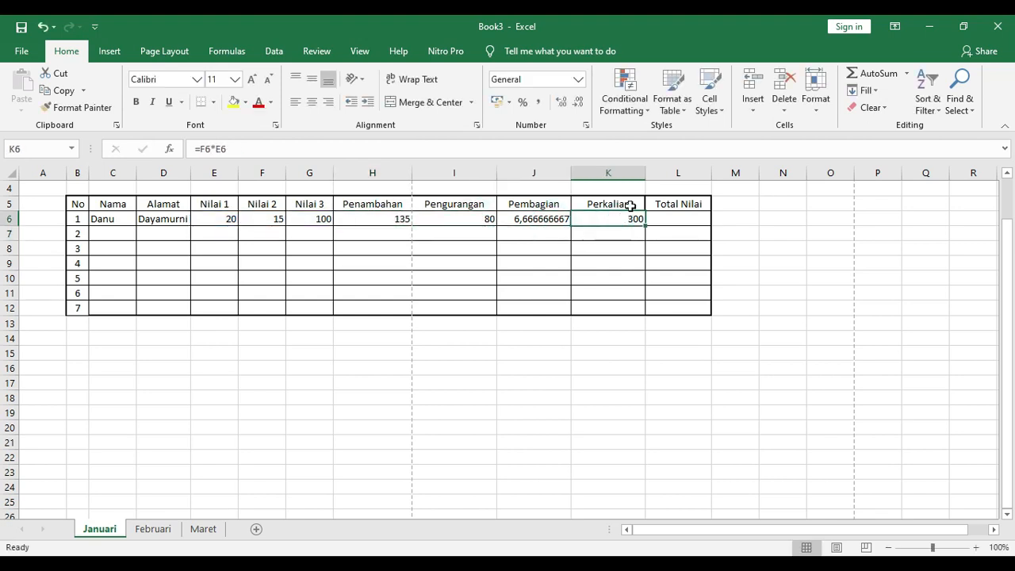
# Enter the addition formula =H6+I6+J6+K6 in the Total Nilai cell L6
pyautogui.click(701, 217)
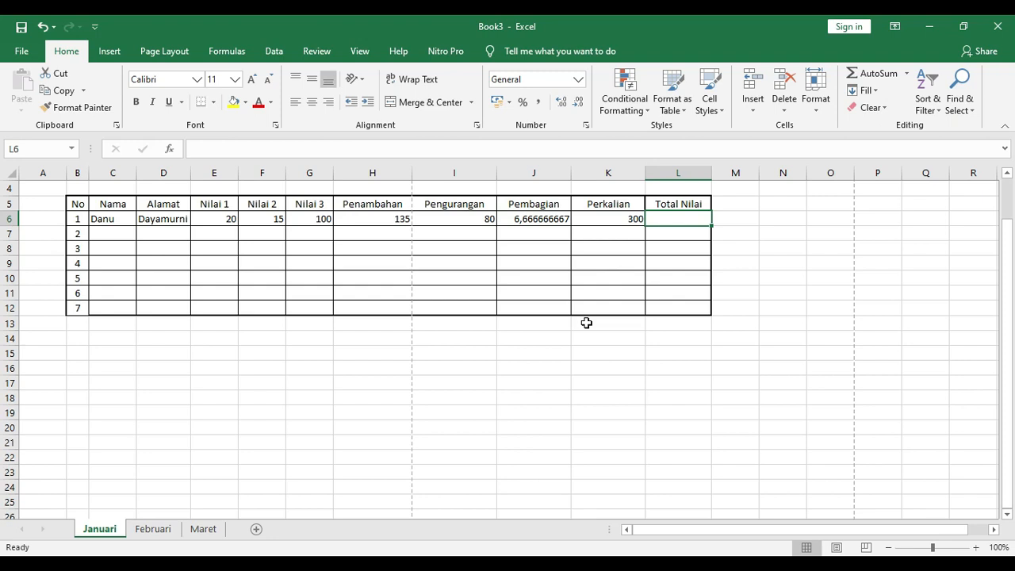
pyautogui.write('=')
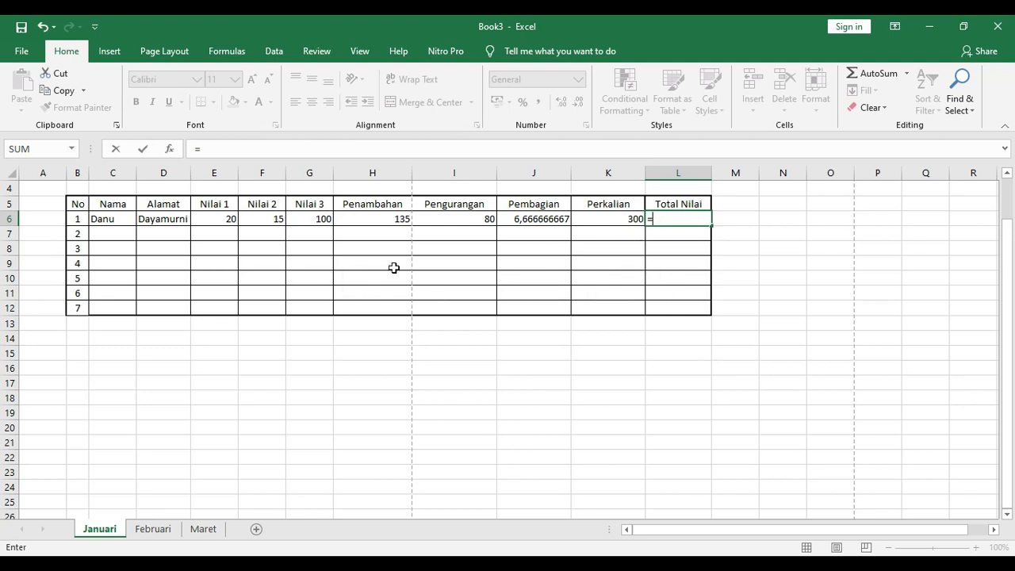
pyautogui.click(381, 220)
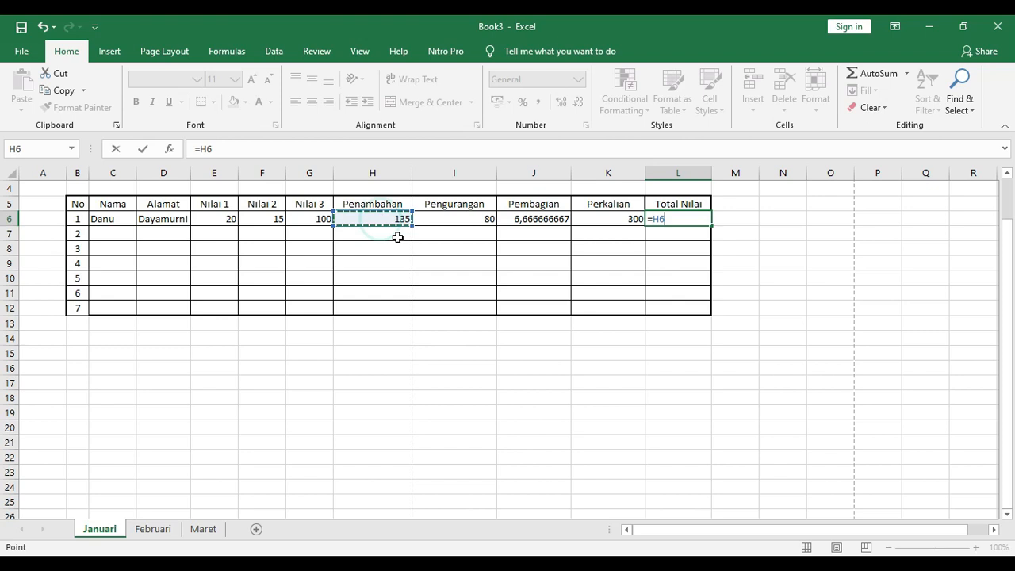
pyautogui.write('+')
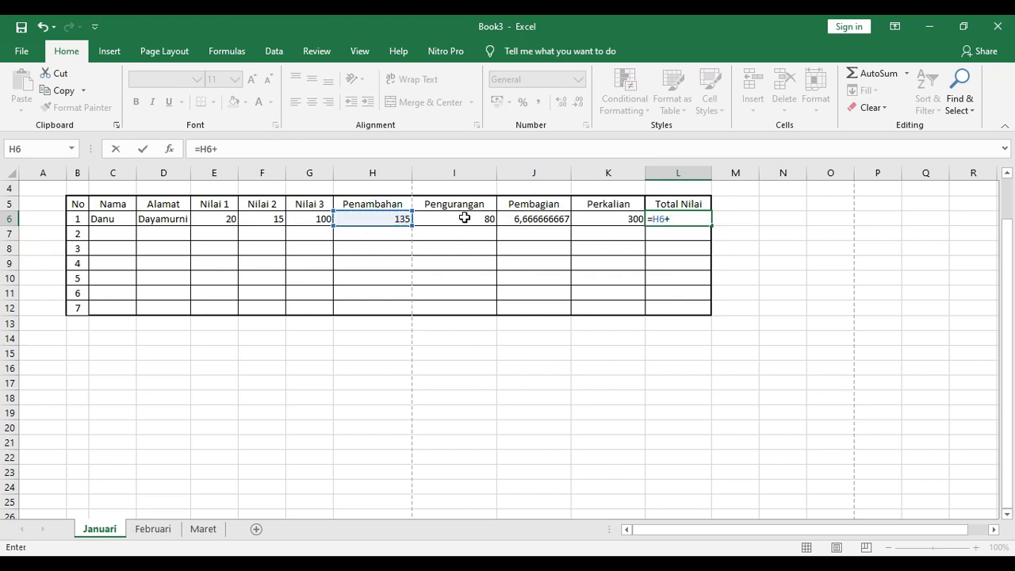
pyautogui.click(464, 218)
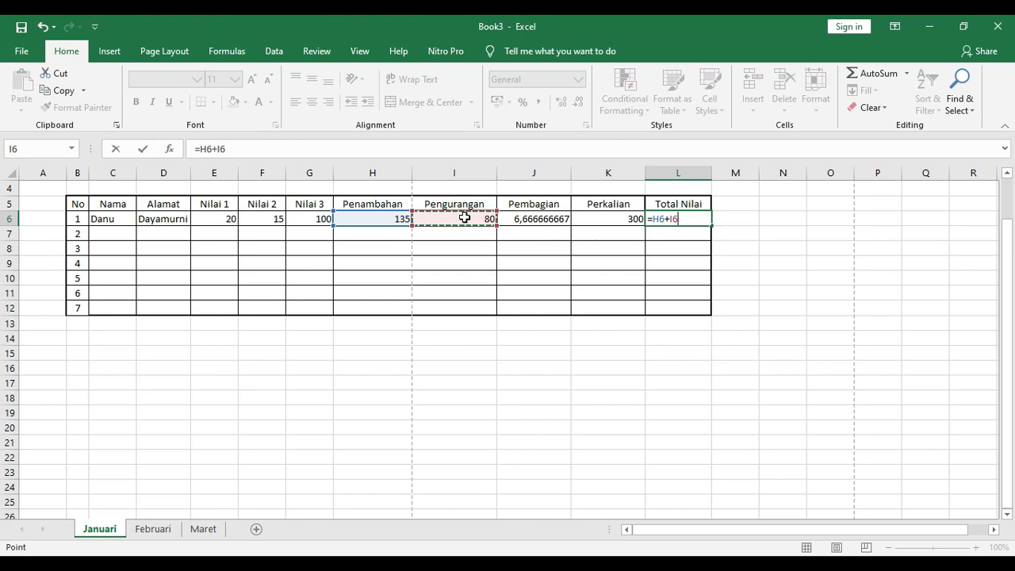
pyautogui.write('+')
pyautogui.click(563, 221)
pyautogui.write('+')
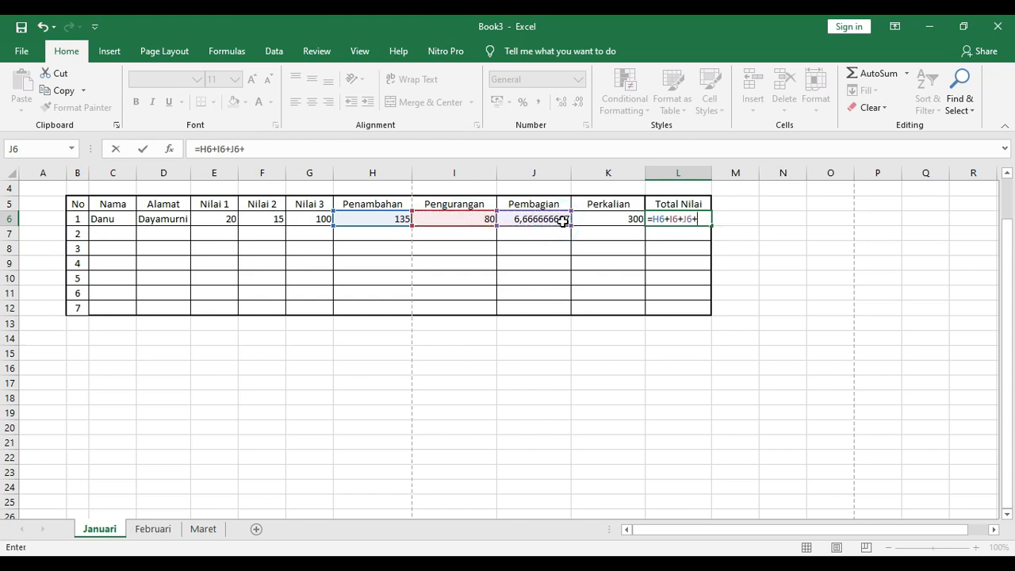
pyautogui.click(588, 218)
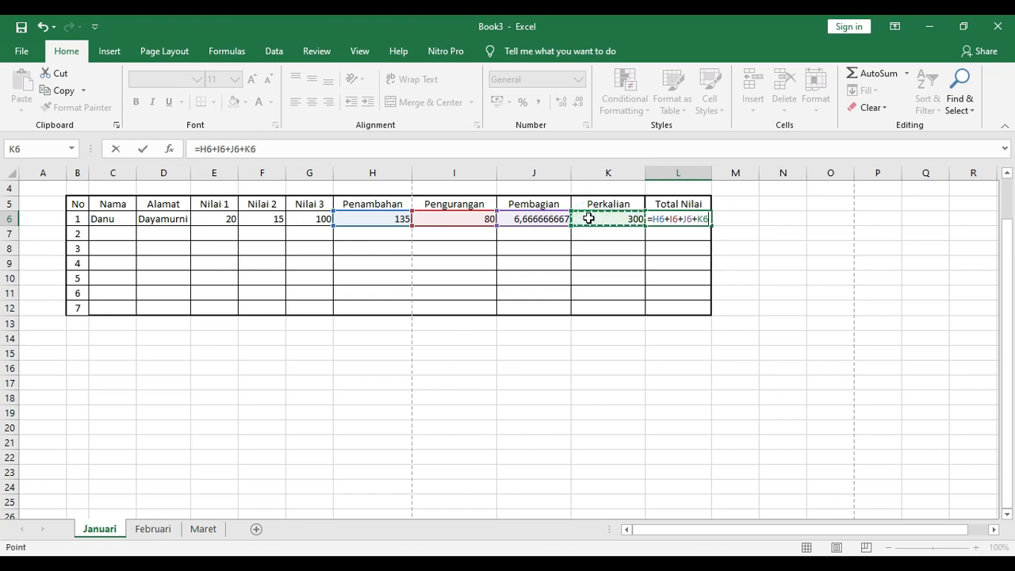
pyautogui.press('Return')
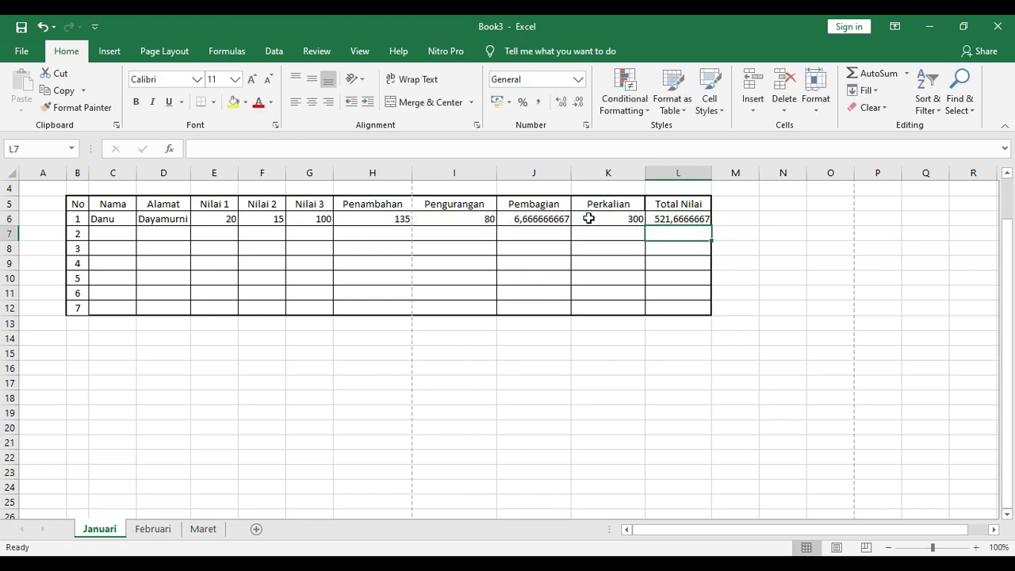
# Clear the addition formula in the Total Nilai cell L6 and begin a SUM function there with =Sum(
pyautogui.doubleClick(703, 220)
pyautogui.moveTo(706, 219); pyautogui.dragTo(657, 204)
pyautogui.write('H')
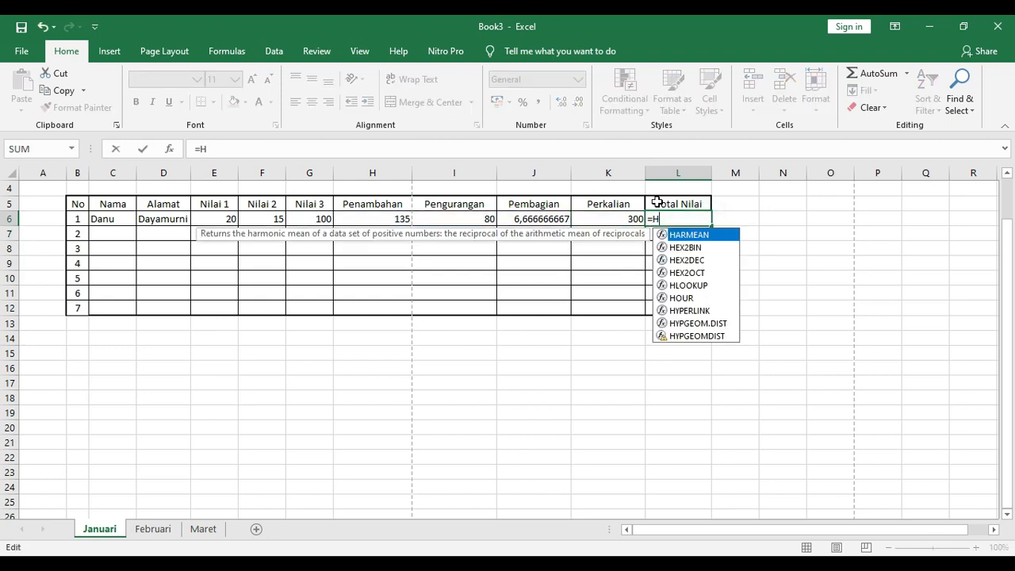
pyautogui.press('BackSpace')
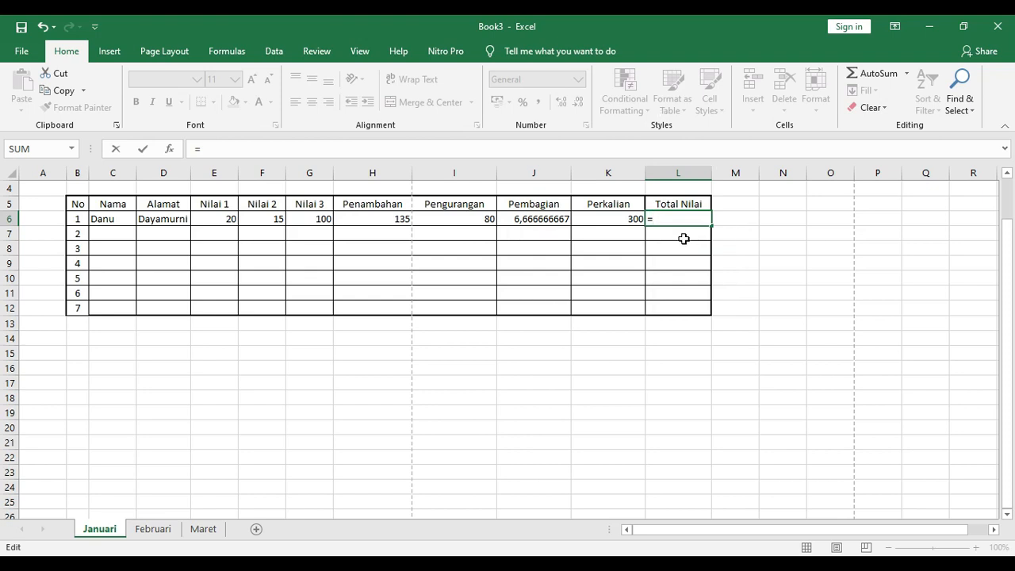
pyautogui.write('m')
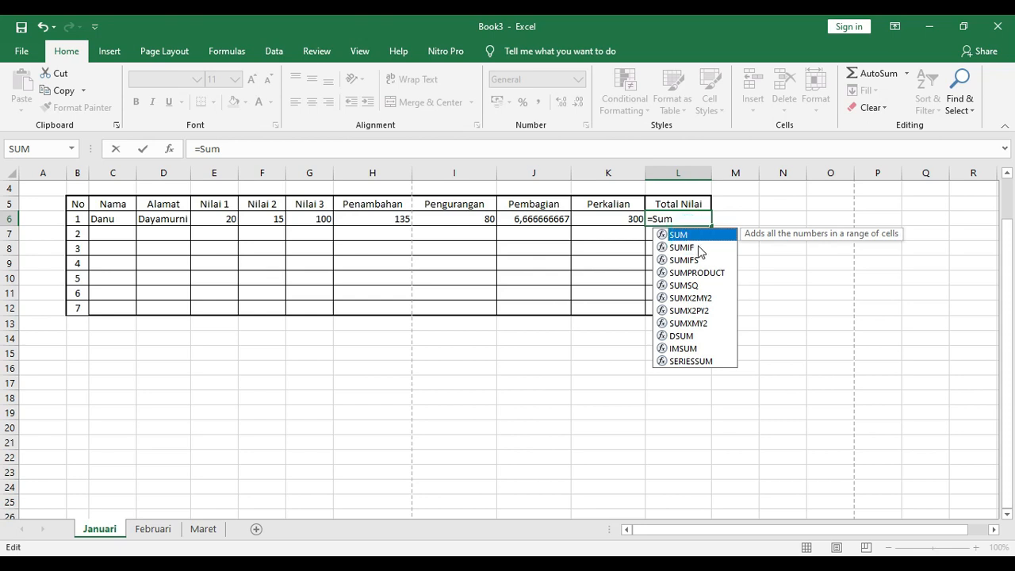
pyautogui.write('(')
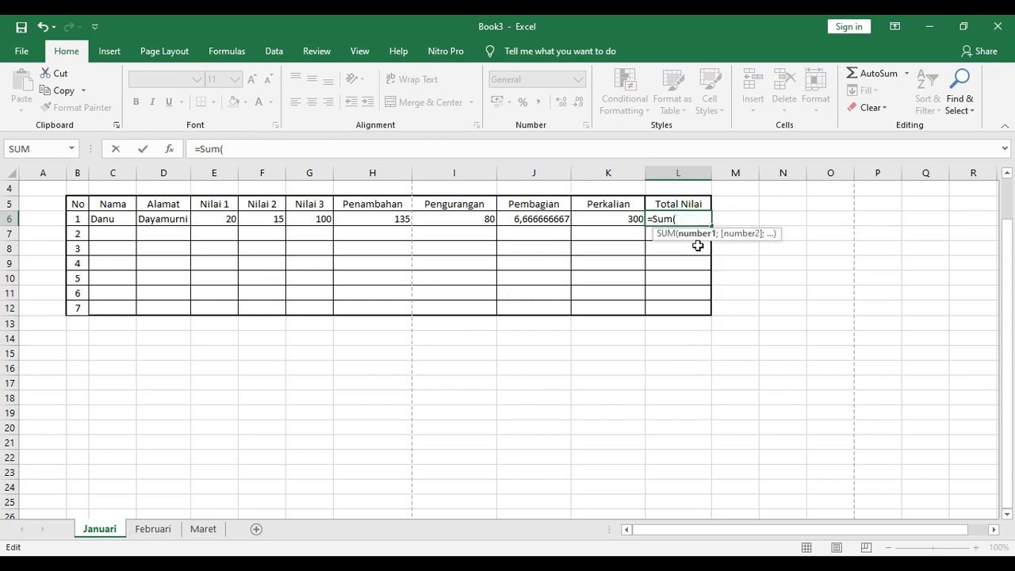
pyautogui.write(')')
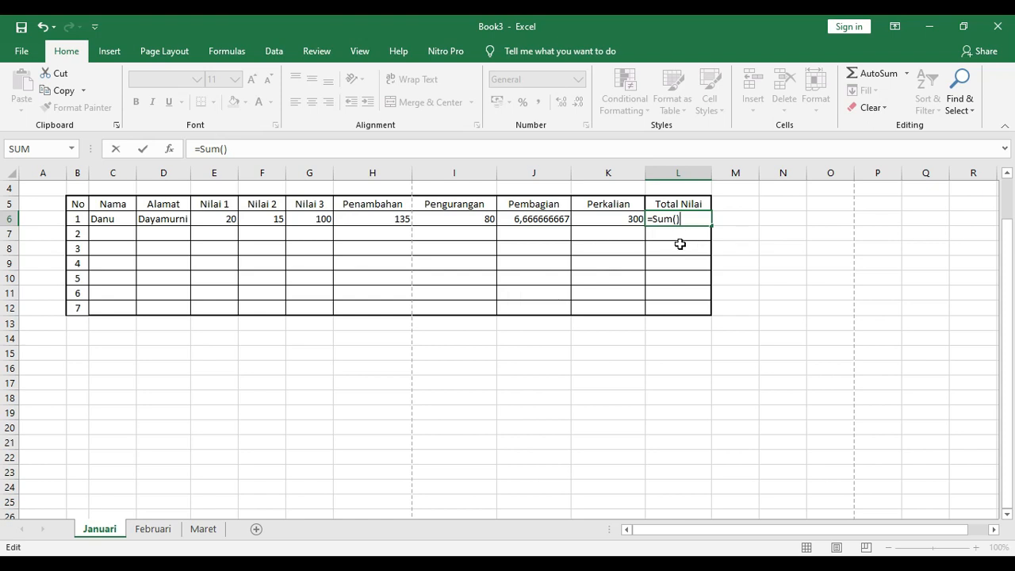
pyautogui.press('BackSpace')
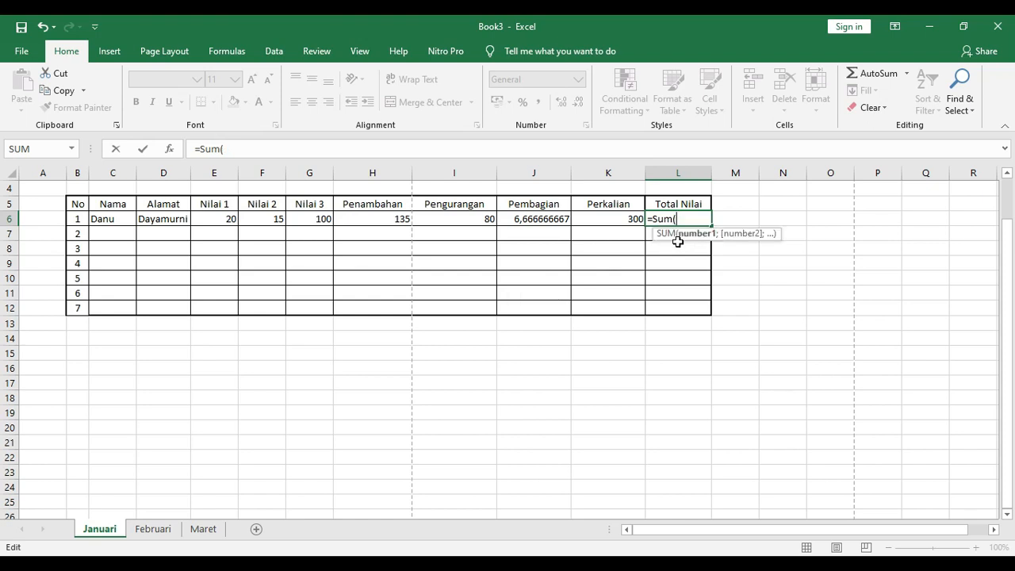
# Complete the Total Nilai formula in L6 as =Sum(H6:K6), covering the Penambahan through Perkalian results
pyautogui.click(384, 219)
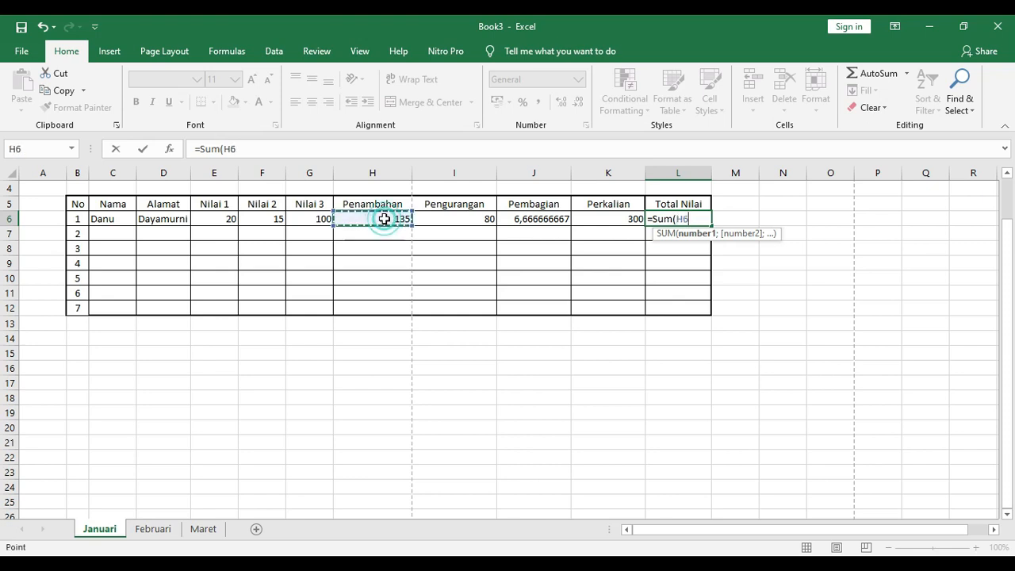
pyautogui.click(434, 218)
pyautogui.click(395, 219)
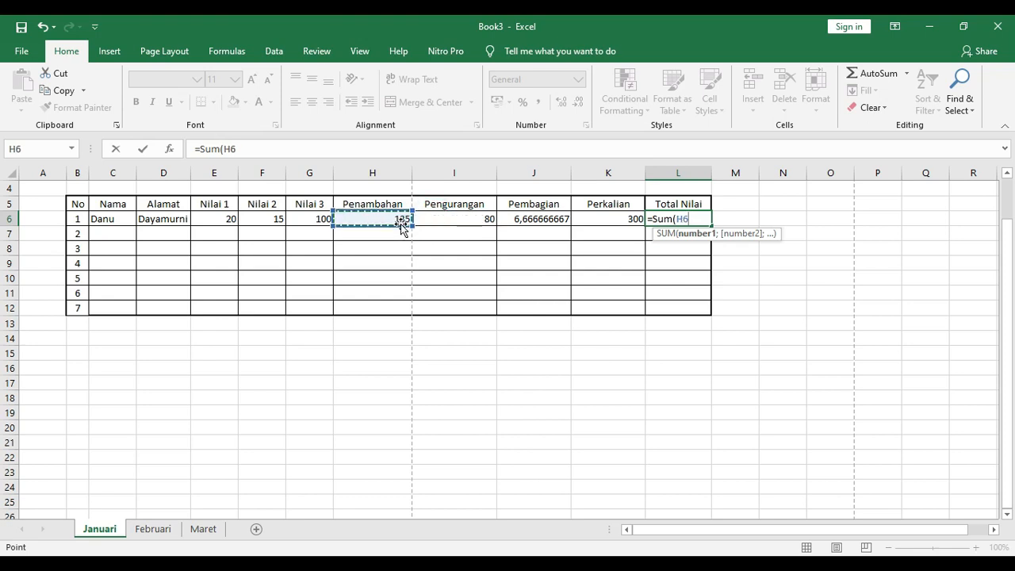
pyautogui.moveTo(425, 218); pyautogui.dragTo(614, 216)
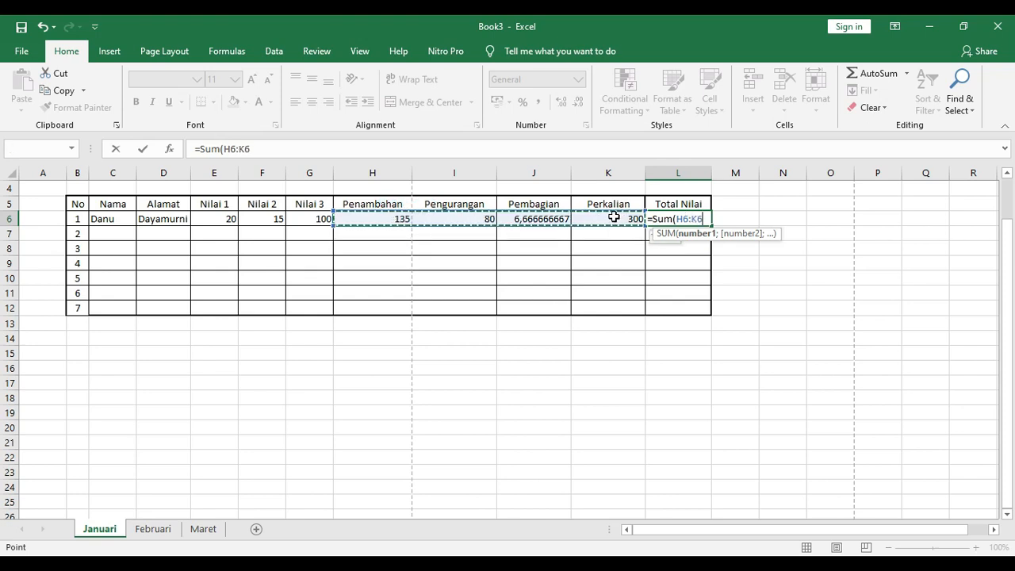
pyautogui.moveTo(376, 216); pyautogui.dragTo(469, 223)
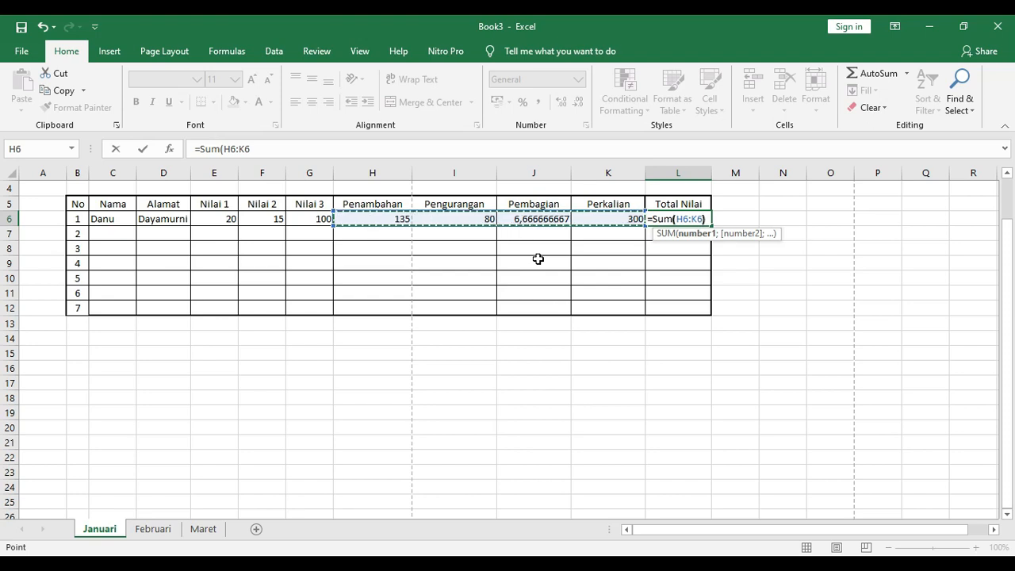
pyautogui.write(')')
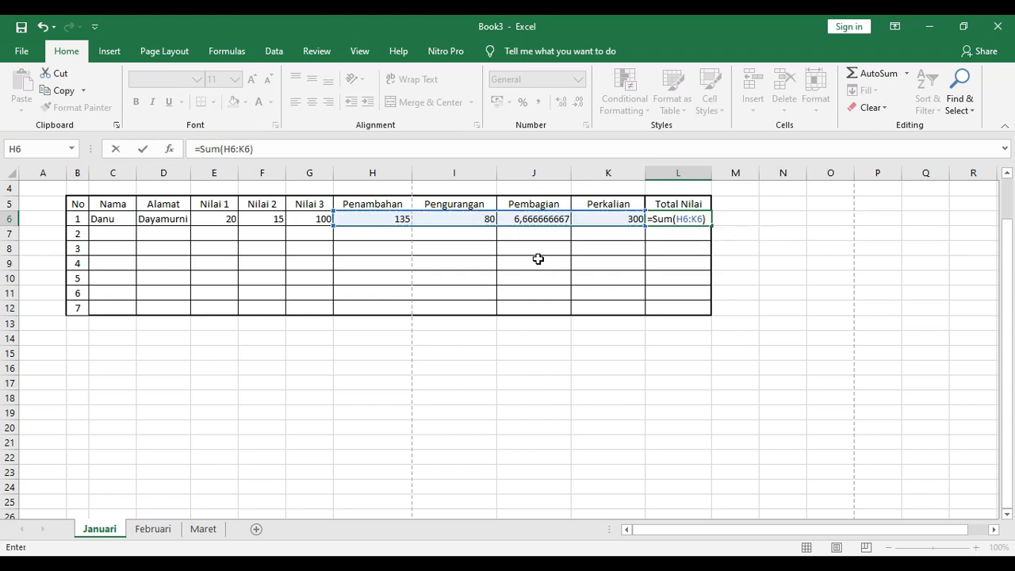
pyautogui.press('Return')
pyautogui.click(685, 220)
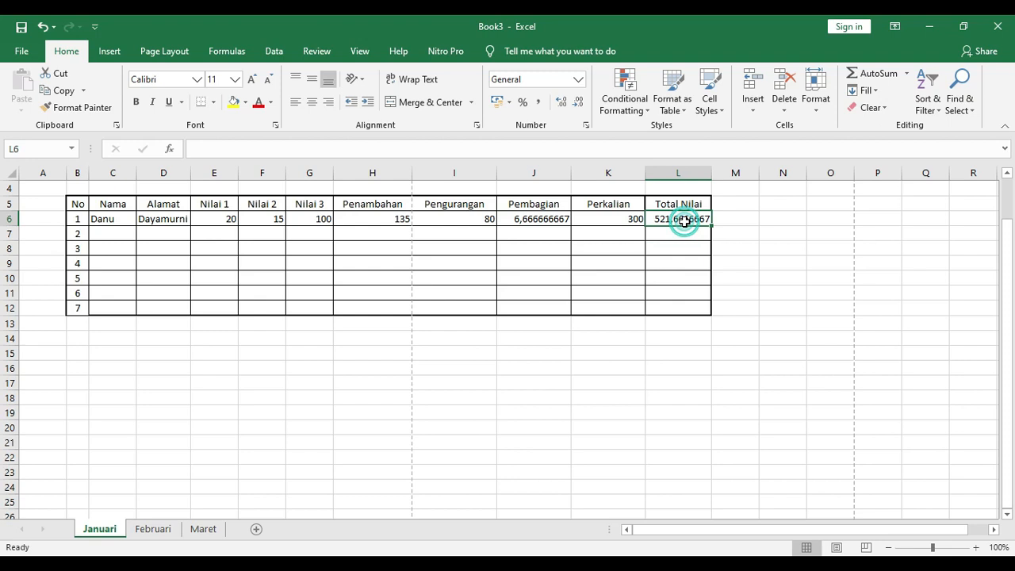
pyautogui.click(680, 231)
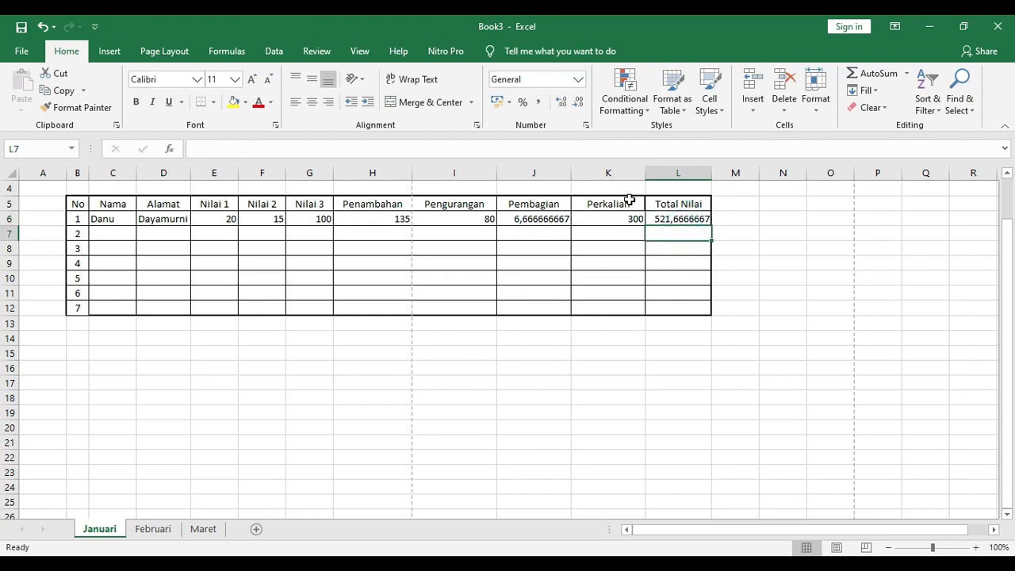
pyautogui.click(395, 217)
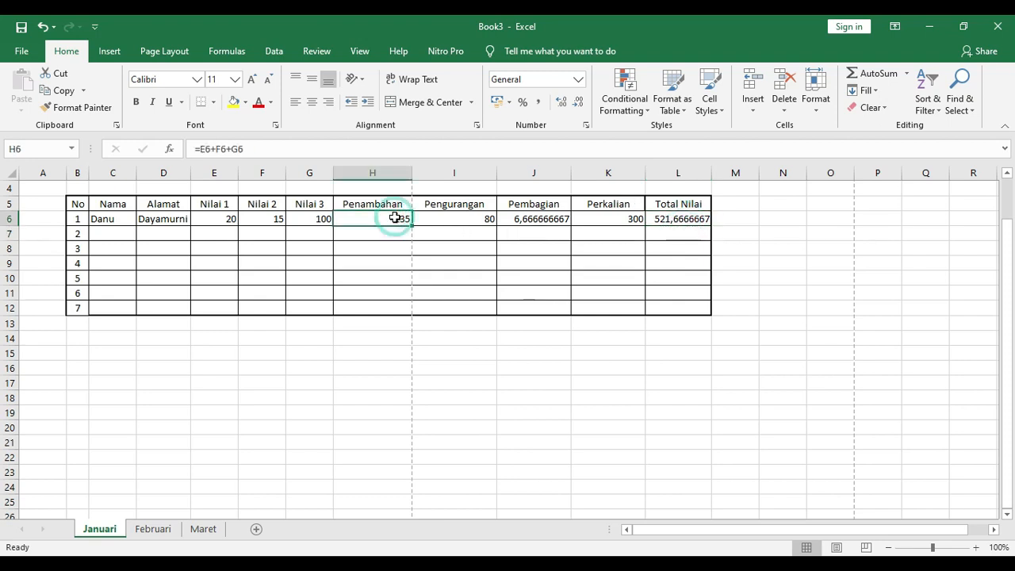
pyautogui.click(637, 220)
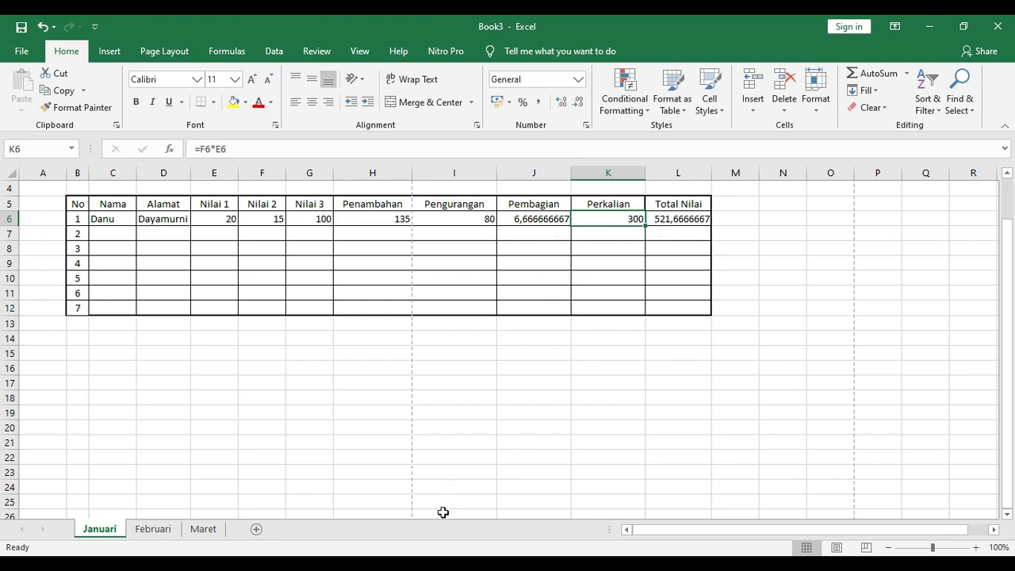
# Switch to the Excel training module PDF in Nitro Pro and read the SUM function section with its examples
pyautogui.click(417, 564)
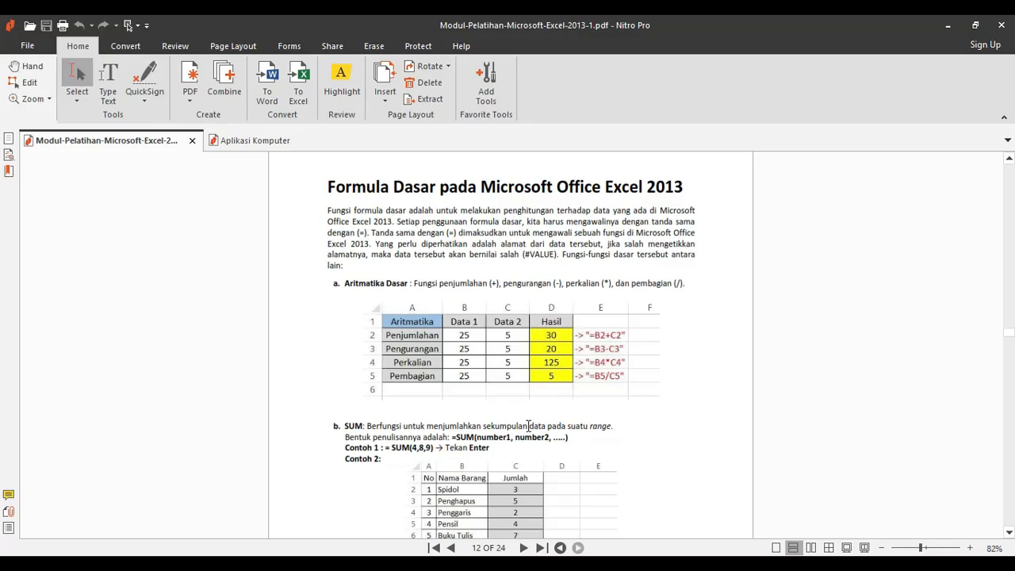
pyautogui.scroll(-4, 529, 426)
pyautogui.moveTo(346, 248); pyautogui.dragTo(373, 247)
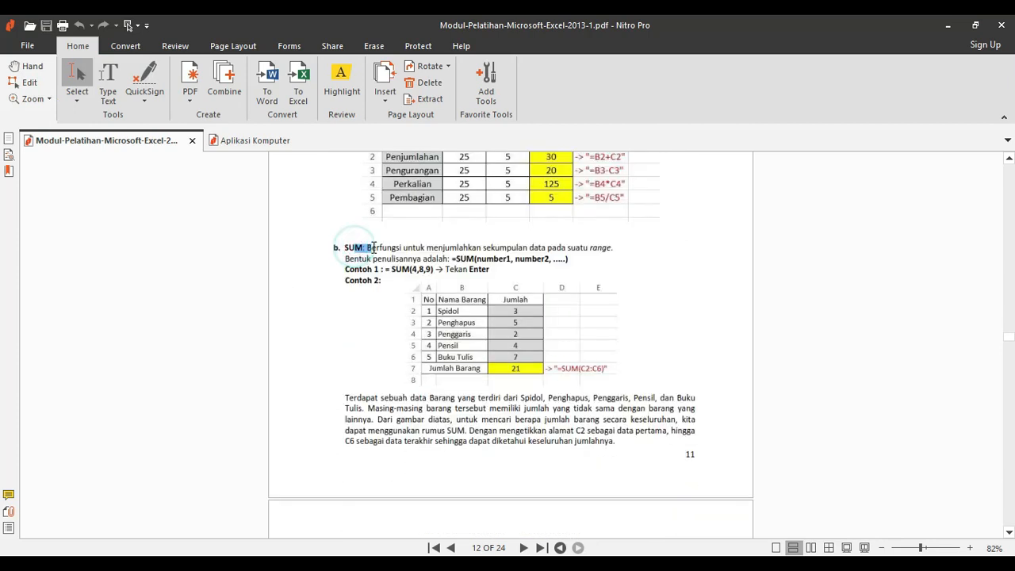
pyautogui.click(427, 246)
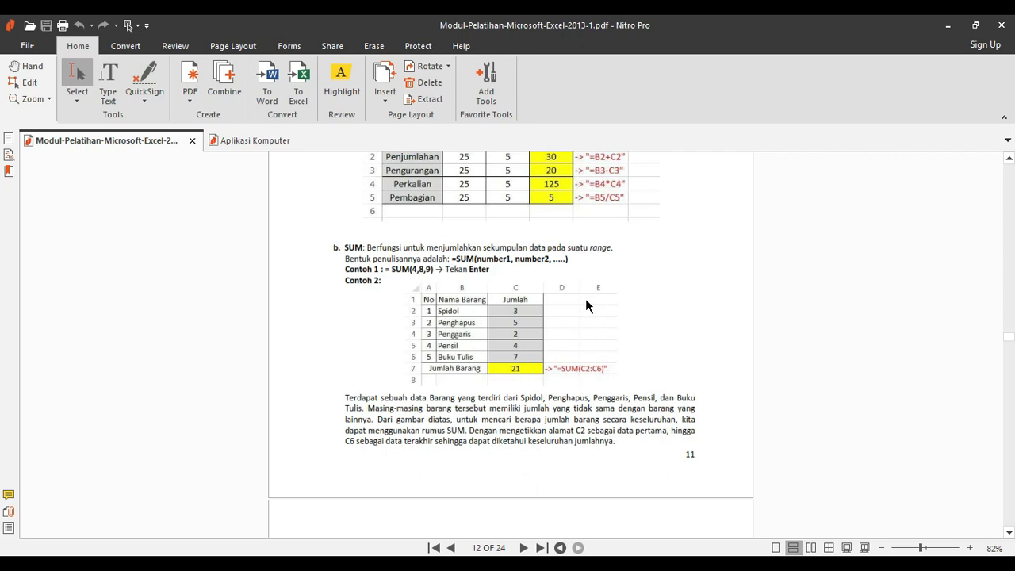
pyautogui.scroll(1, 585, 298)
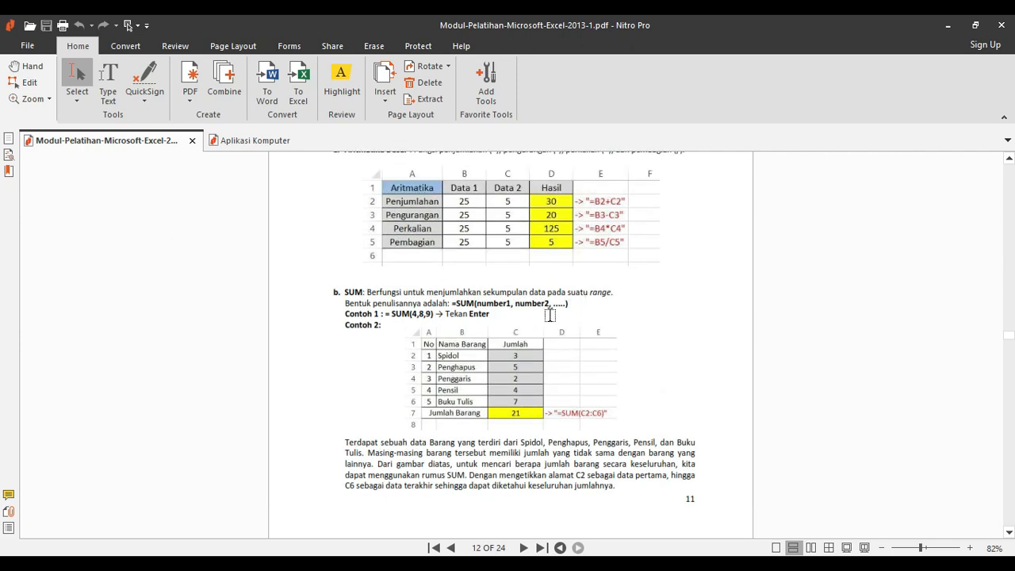
pyautogui.scroll(-4, 537, 319)
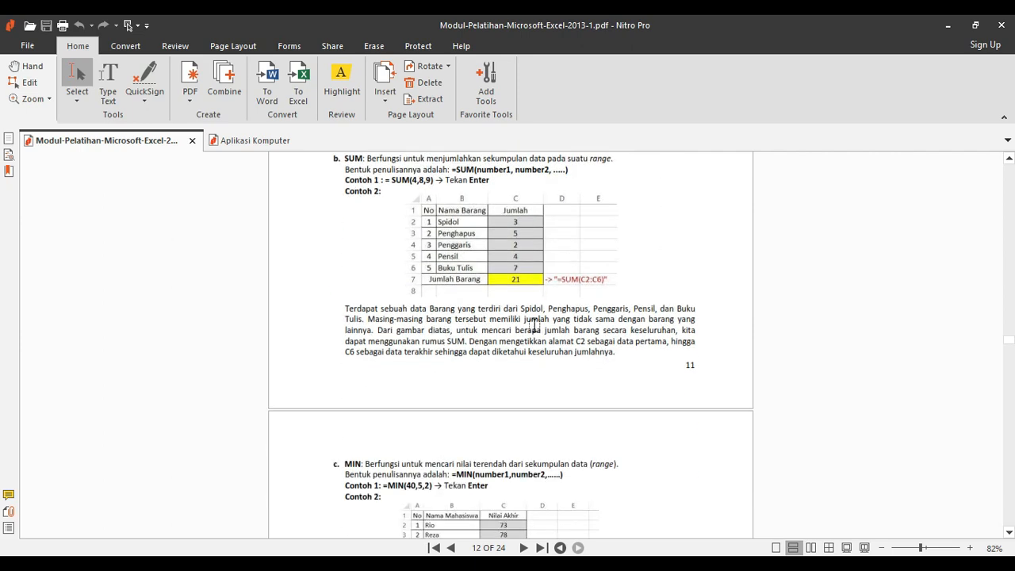
# Read the MIN function section with its examples in the training module, and switch back to the Book3 workbook in Excel
pyautogui.scroll(-3, 528, 332)
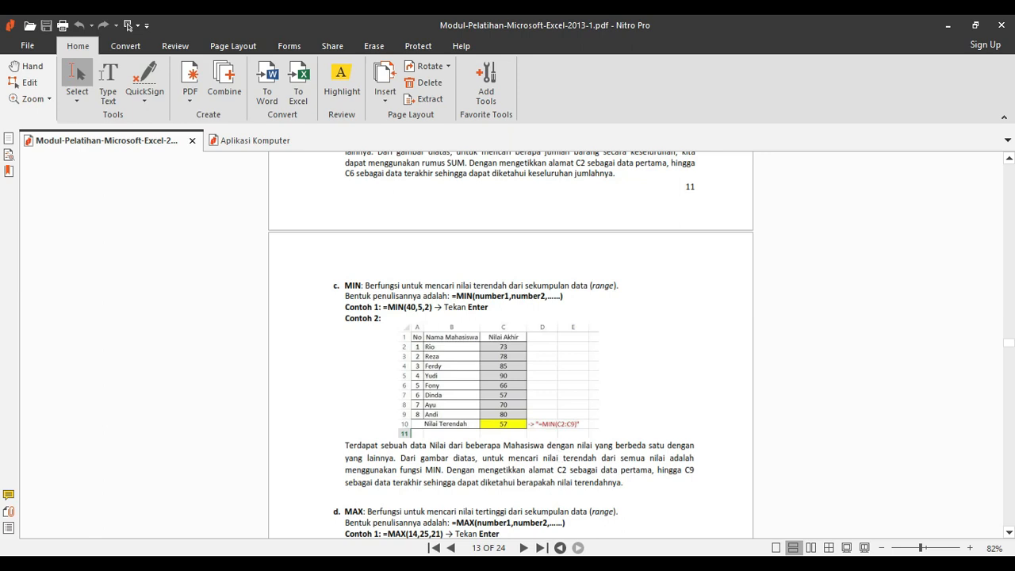
pyautogui.click(585, 508)
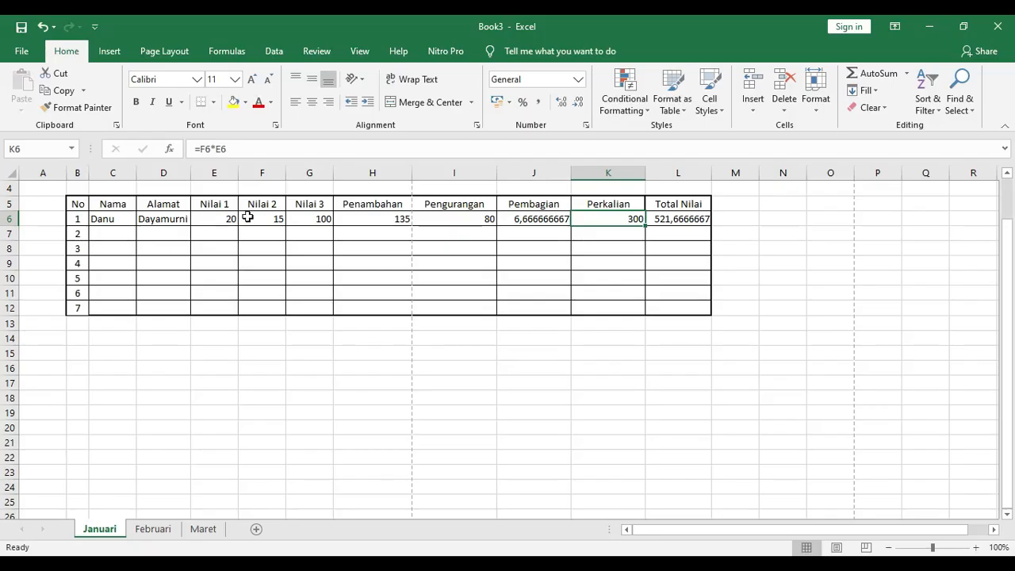
pyautogui.moveTo(228, 217); pyautogui.dragTo(261, 220)
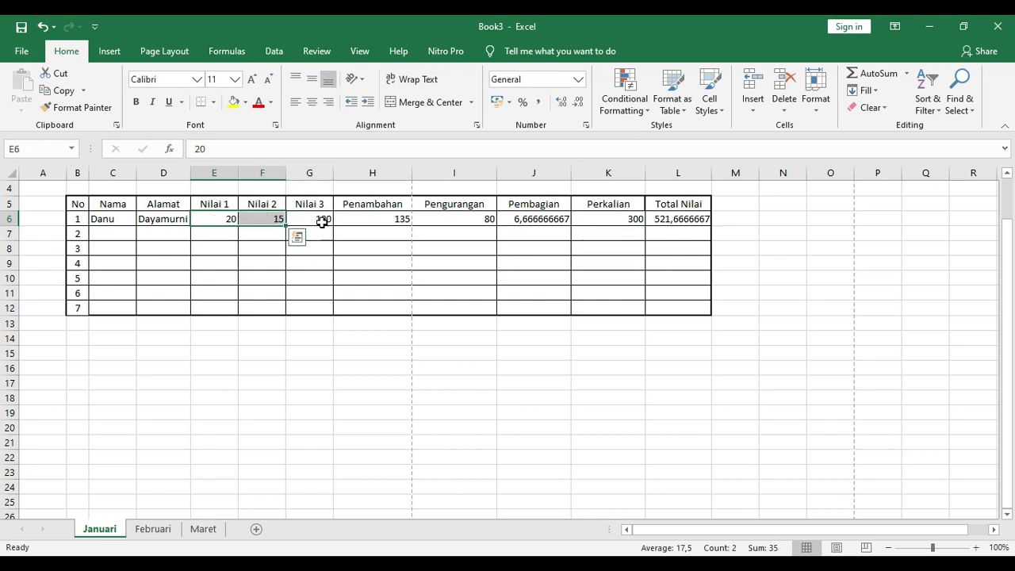
pyautogui.click(302, 220)
pyautogui.click(276, 220)
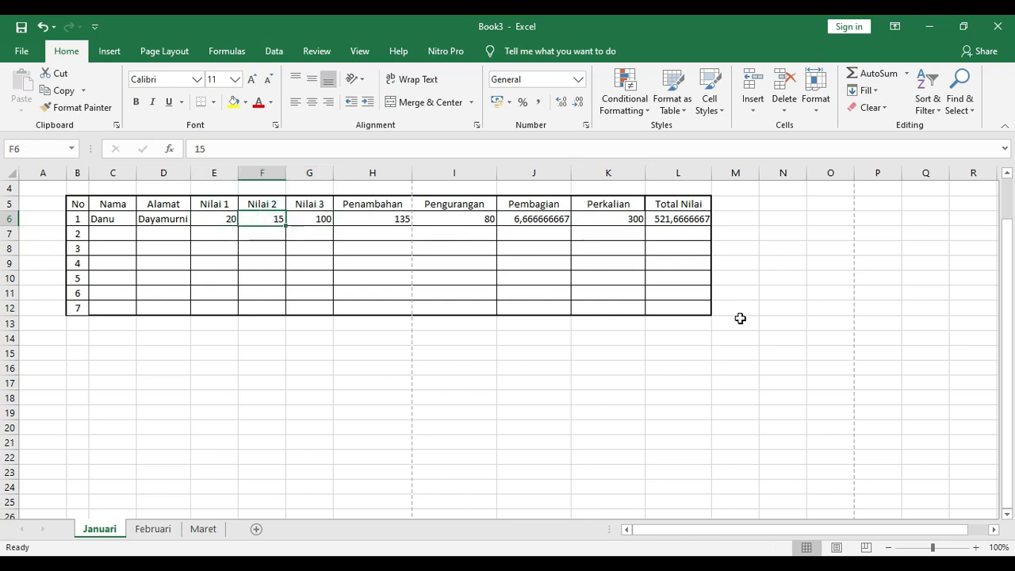
pyautogui.click(733, 219)
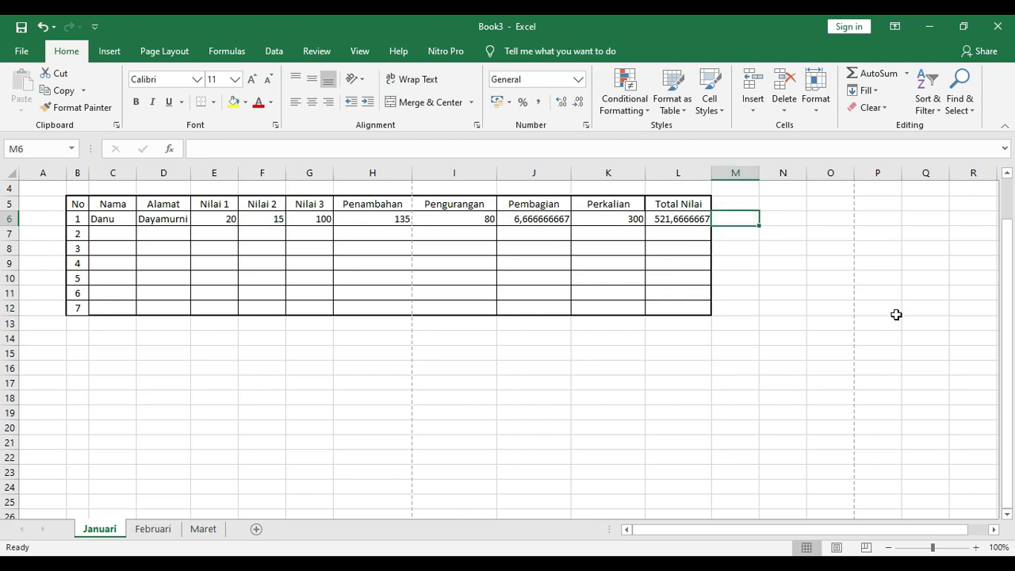
pyautogui.click(301, 368)
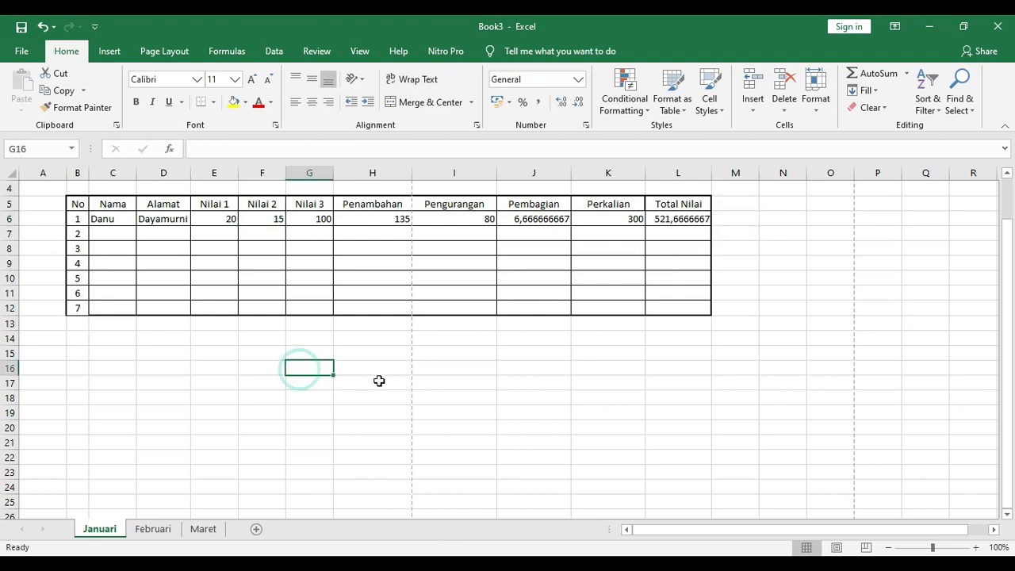
# Insert a new column before the Total Nilai column and enter MIN as its heading in cell L5
pyautogui.rightClick(698, 175)
pyautogui.click(756, 280)
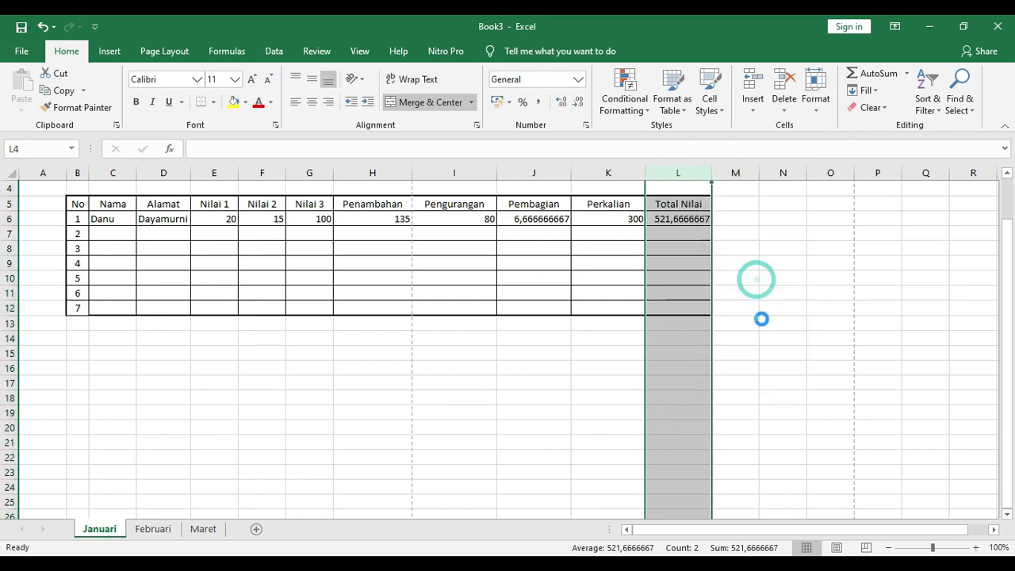
pyautogui.click(697, 205)
pyautogui.write('MIN')
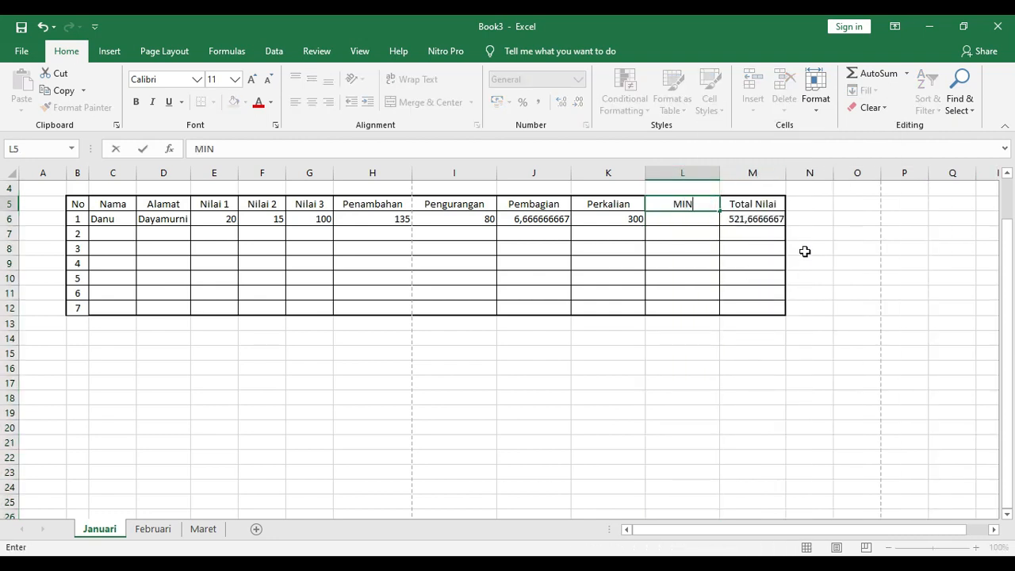